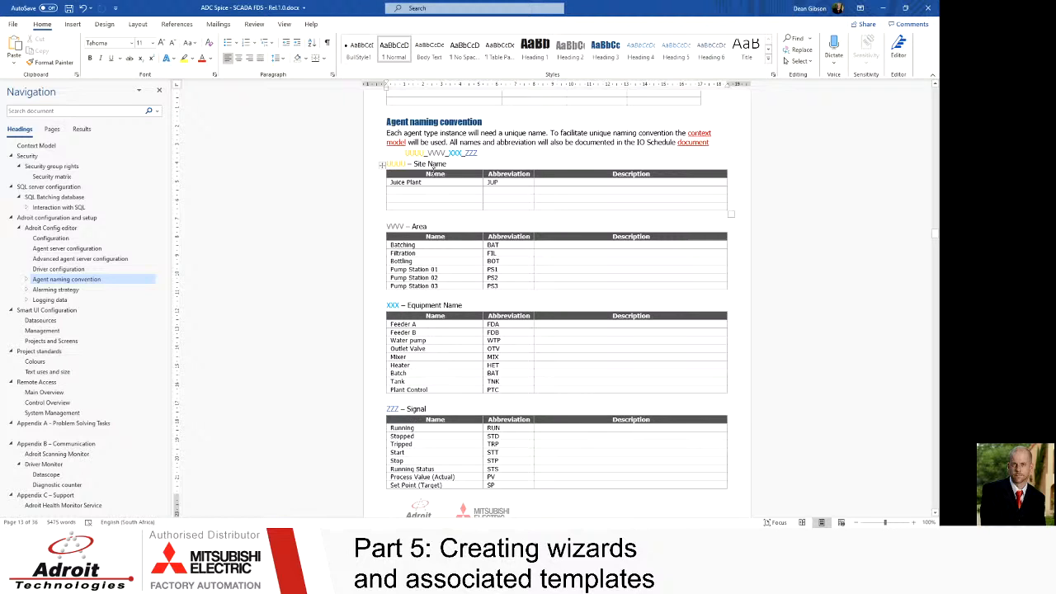
# Step: Review the agent naming convention tables for site, area, equipment and signal abbreviations in the specification document
pyautogui.moveTo(422, 182); pyautogui.dragTo(388, 181)
pyautogui.moveTo(499, 182); pyautogui.dragTo(486, 183)
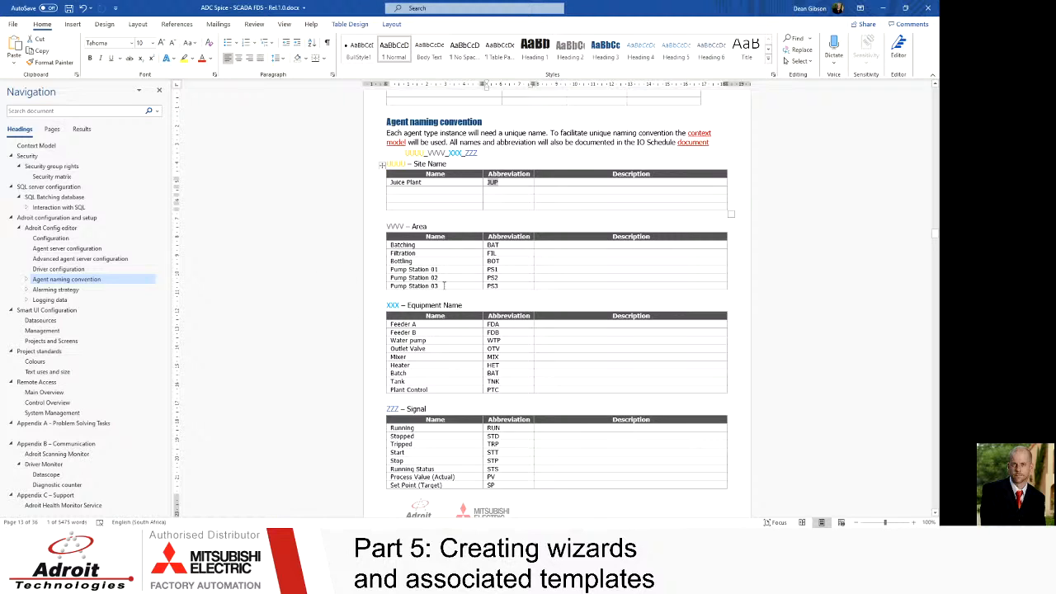
pyautogui.moveTo(443, 286); pyautogui.dragTo(437, 278)
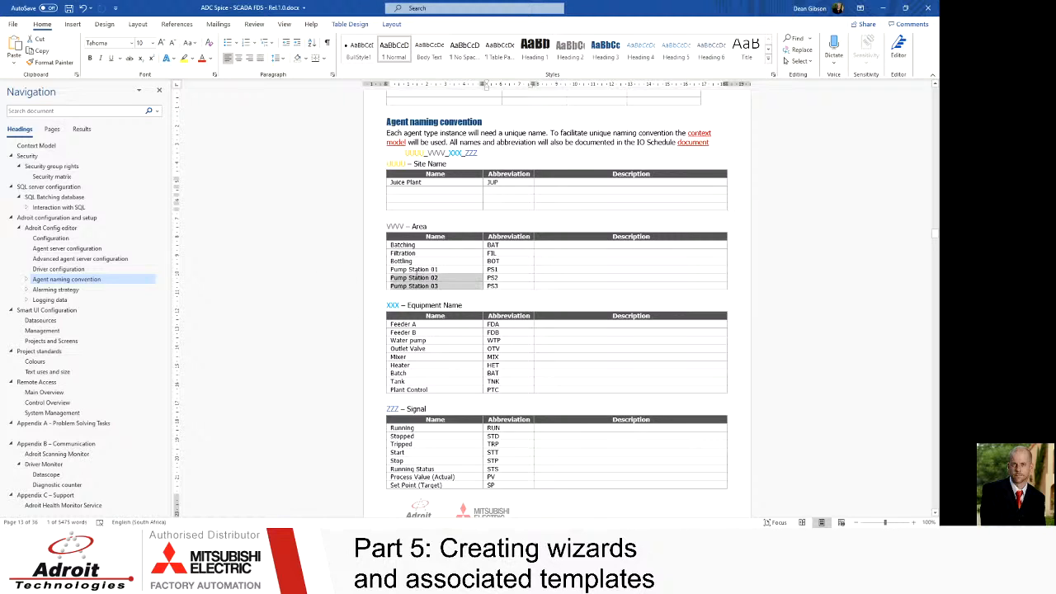
pyautogui.click(417, 254)
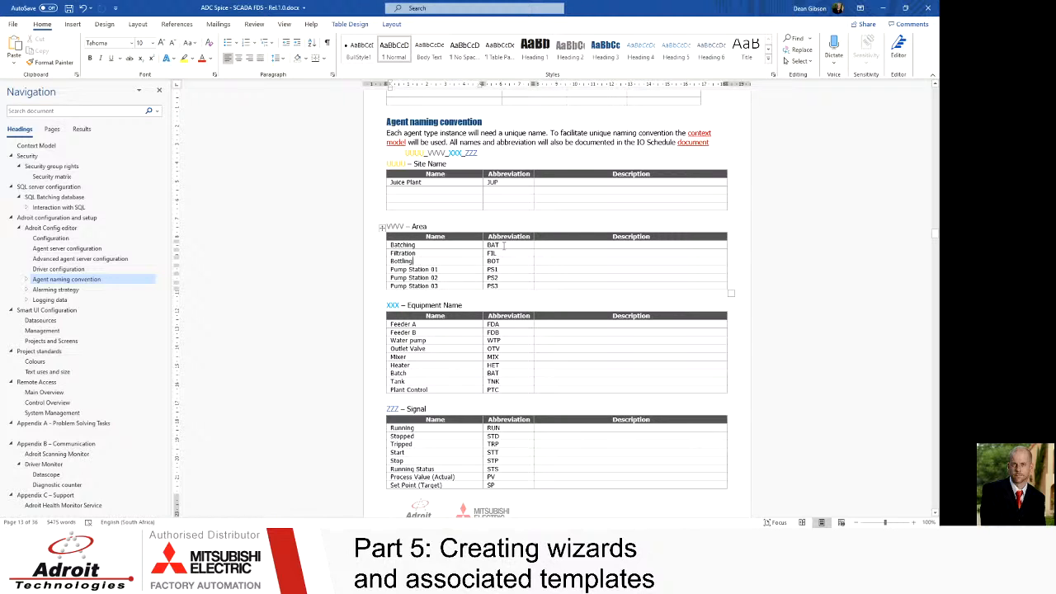
pyautogui.click(504, 286)
pyautogui.moveTo(400, 324); pyautogui.dragTo(394, 325)
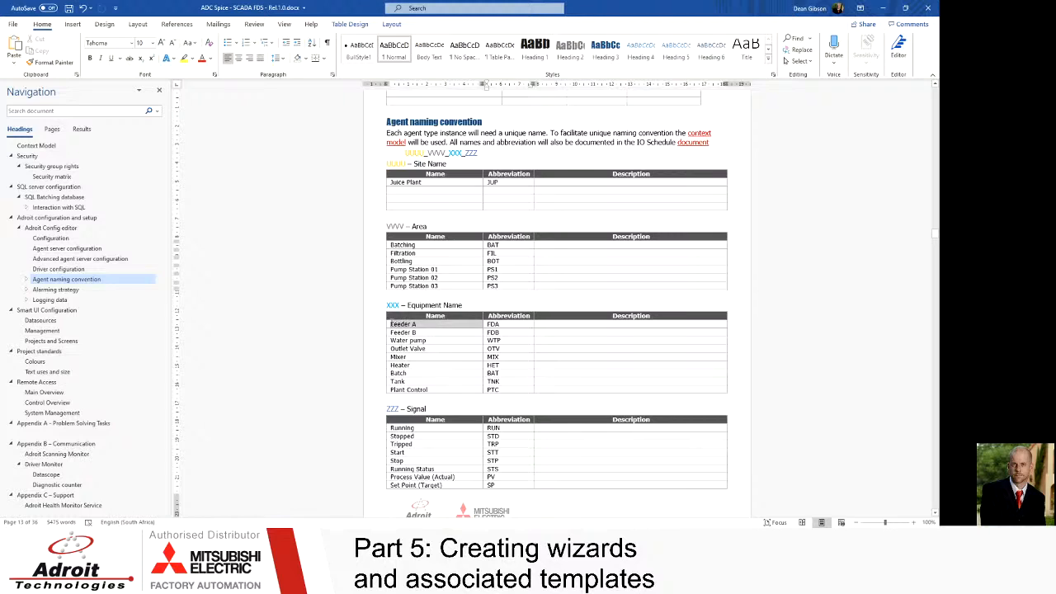
pyautogui.click(502, 324)
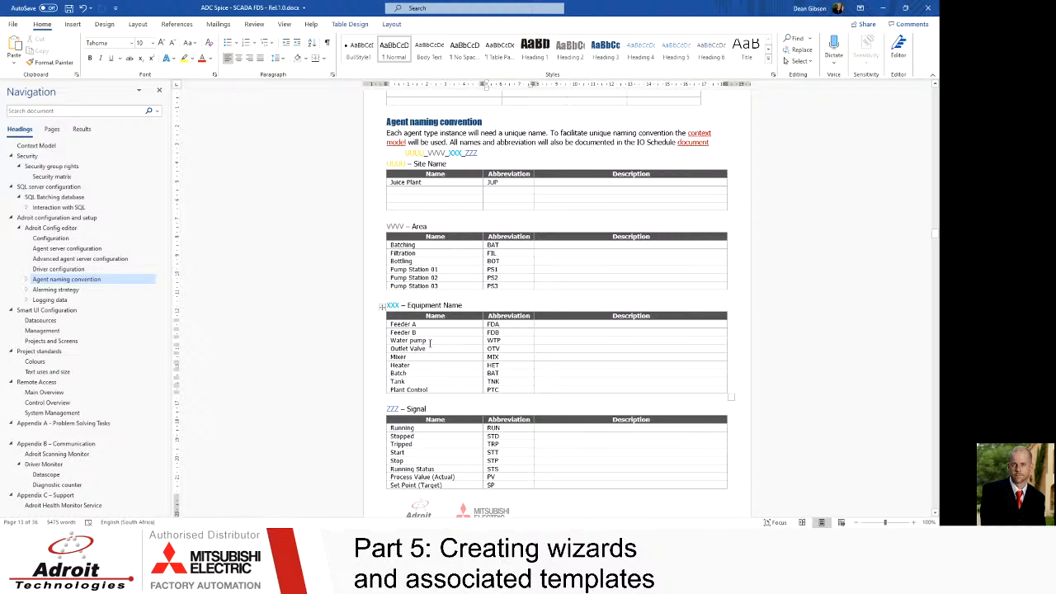
pyautogui.scroll(-2, 430, 344)
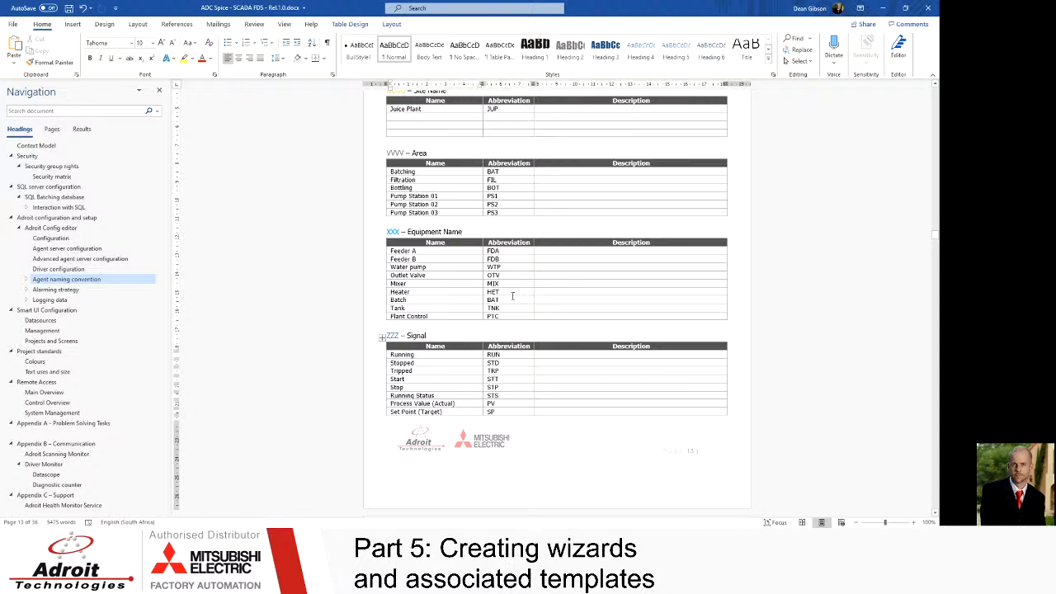
pyautogui.scroll(1, 467, 386)
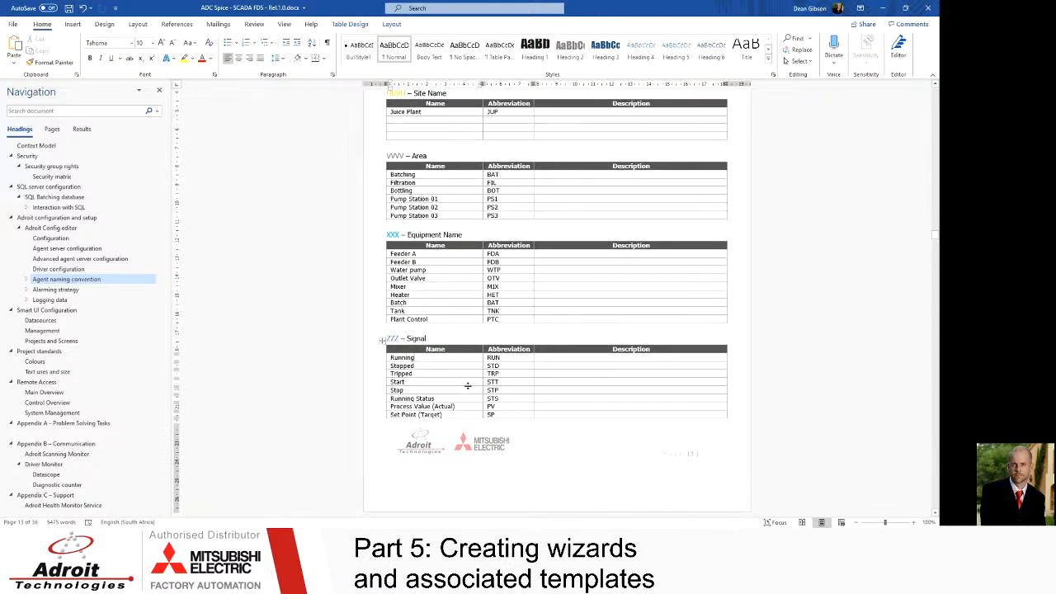
pyautogui.scroll(-1, 468, 386)
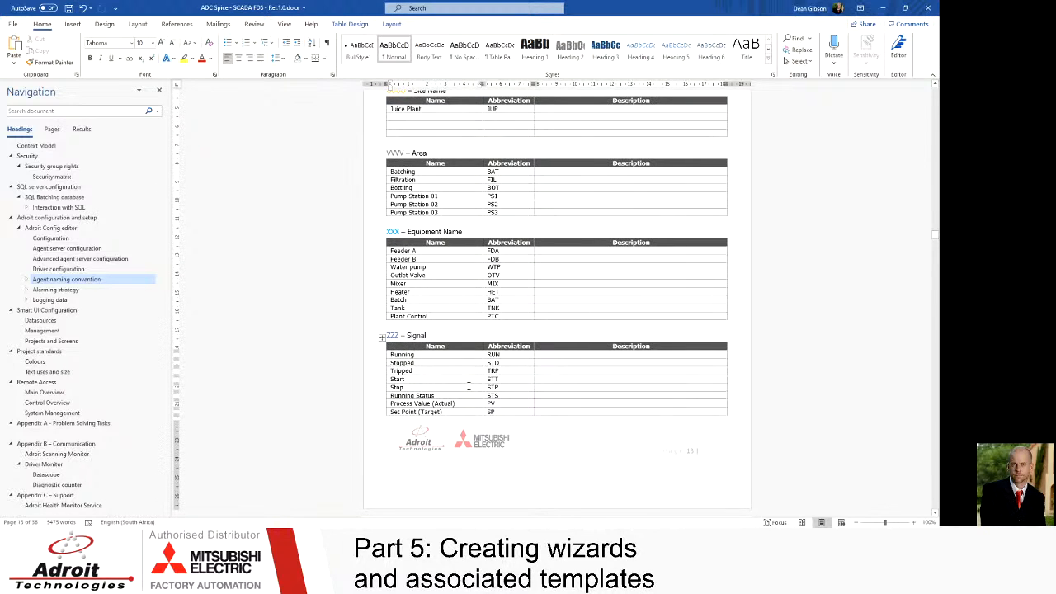
pyautogui.scroll(-1, 468, 386)
pyautogui.scroll(4, 468, 387)
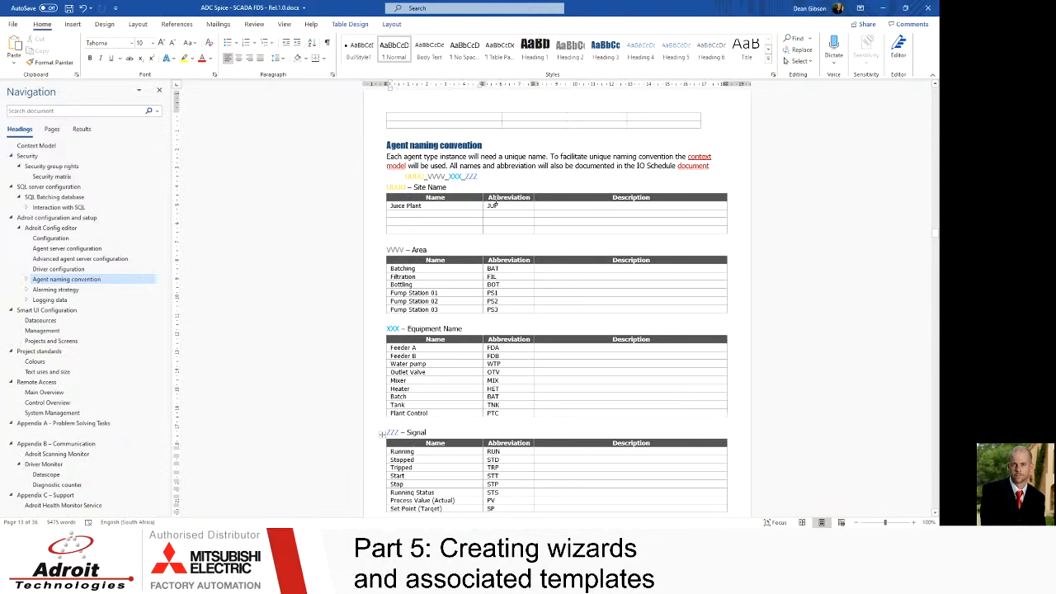
pyautogui.doubleClick(489, 207)
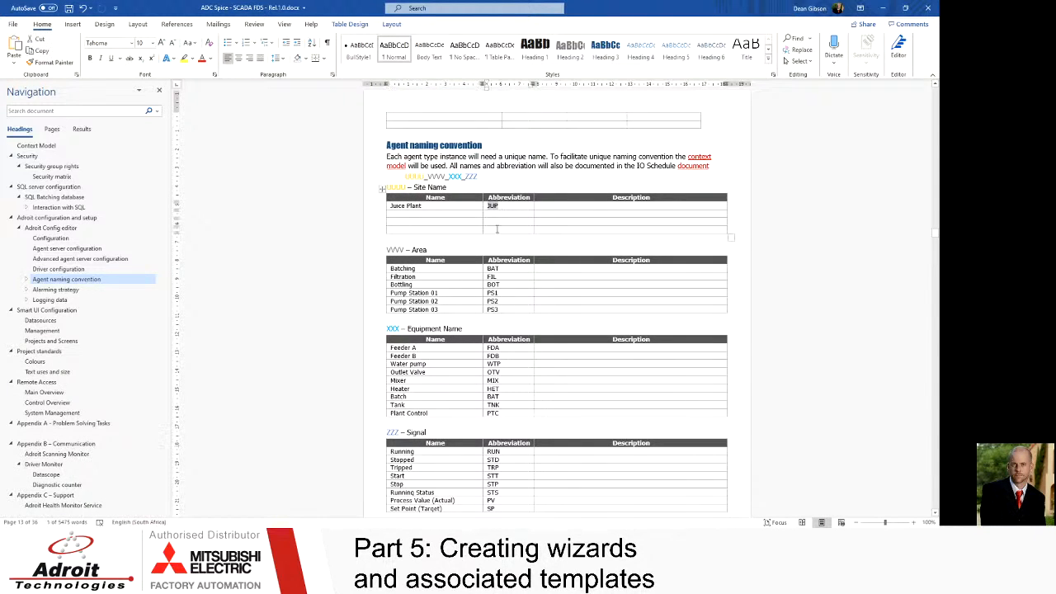
pyautogui.moveTo(502, 268); pyautogui.dragTo(488, 273)
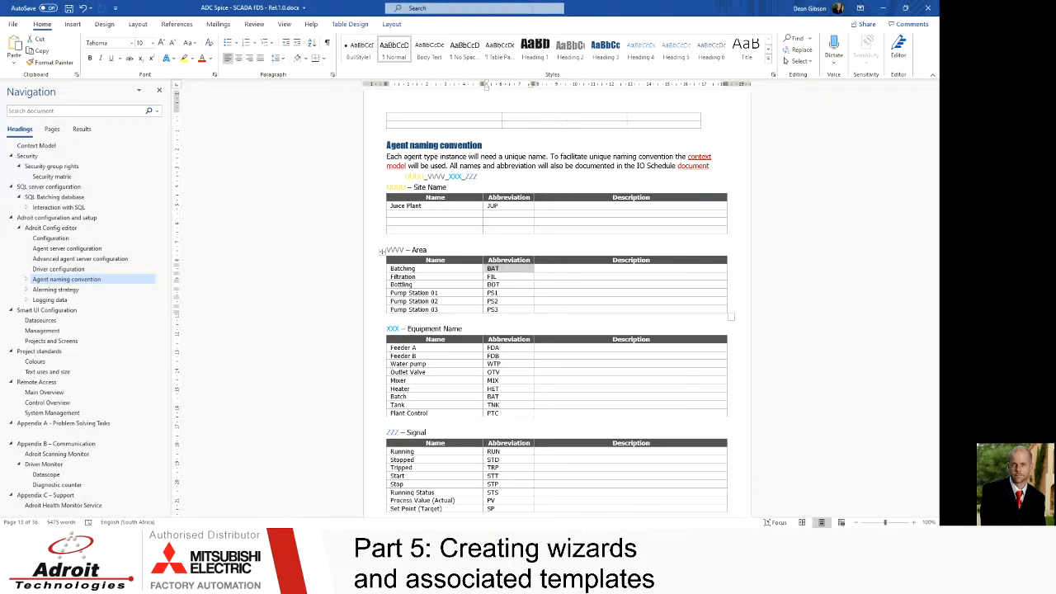
# Step: Switch to Smart UI Designer and browse the WaterPump_v1 folder under Object Model in Enterprise Manager
pyautogui.click(230, 524)
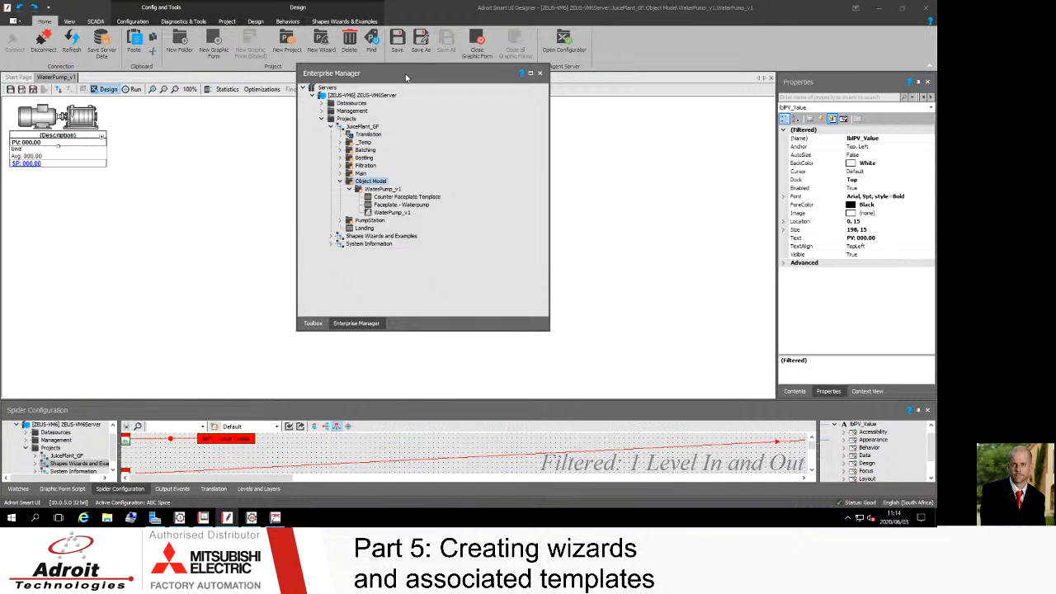
pyautogui.moveTo(404, 77); pyautogui.dragTo(414, 110)
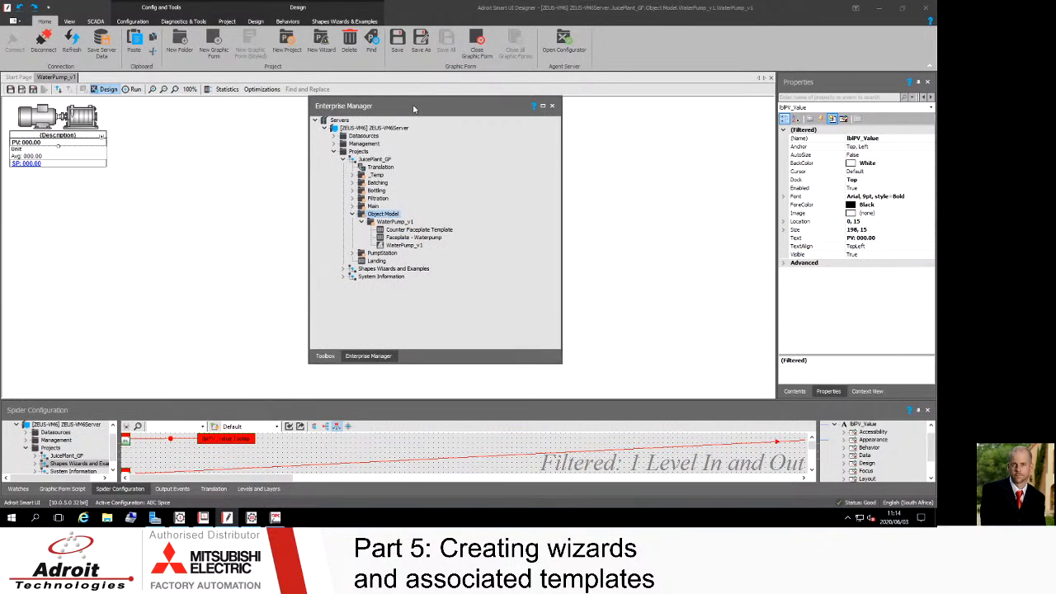
pyautogui.click(361, 222)
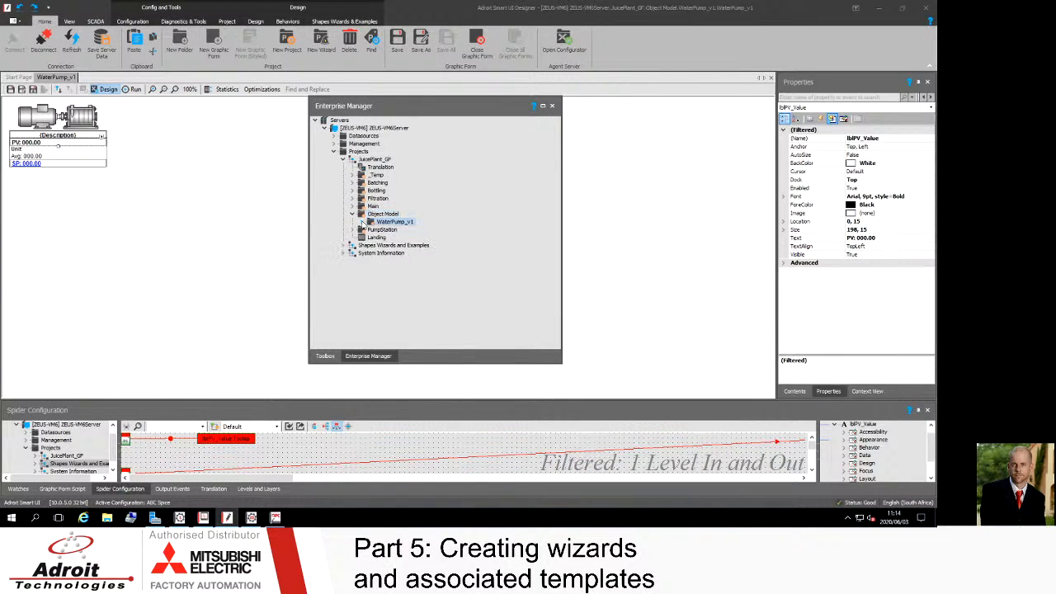
pyautogui.click(392, 215)
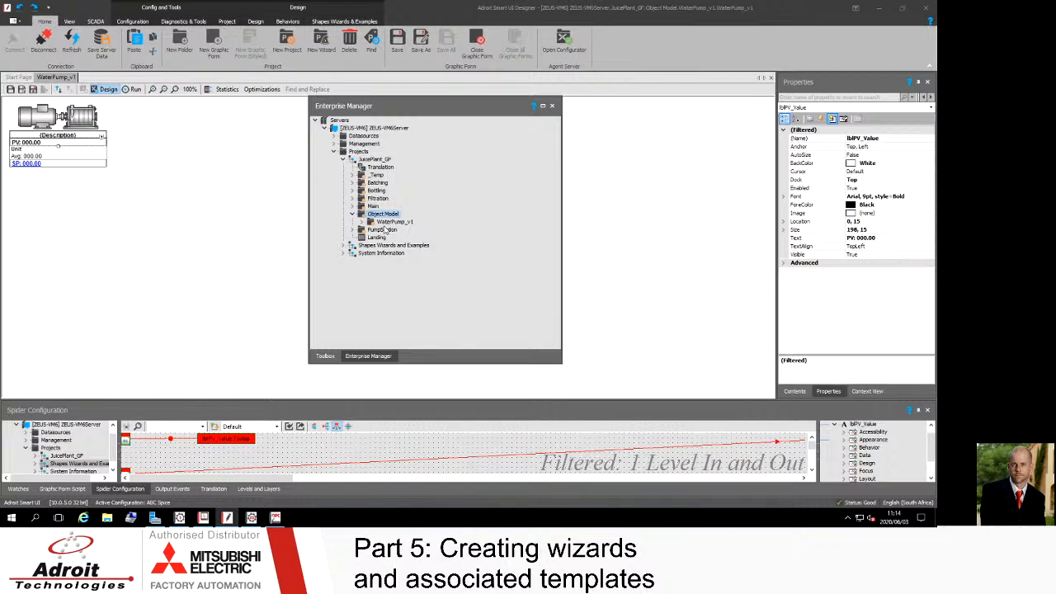
pyautogui.click(396, 223)
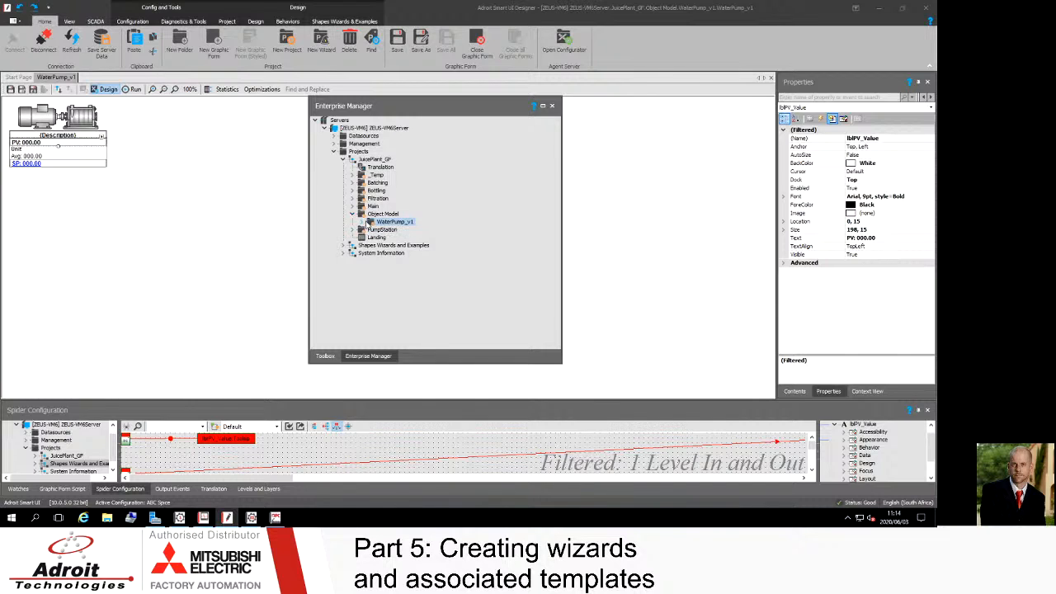
pyautogui.click(392, 216)
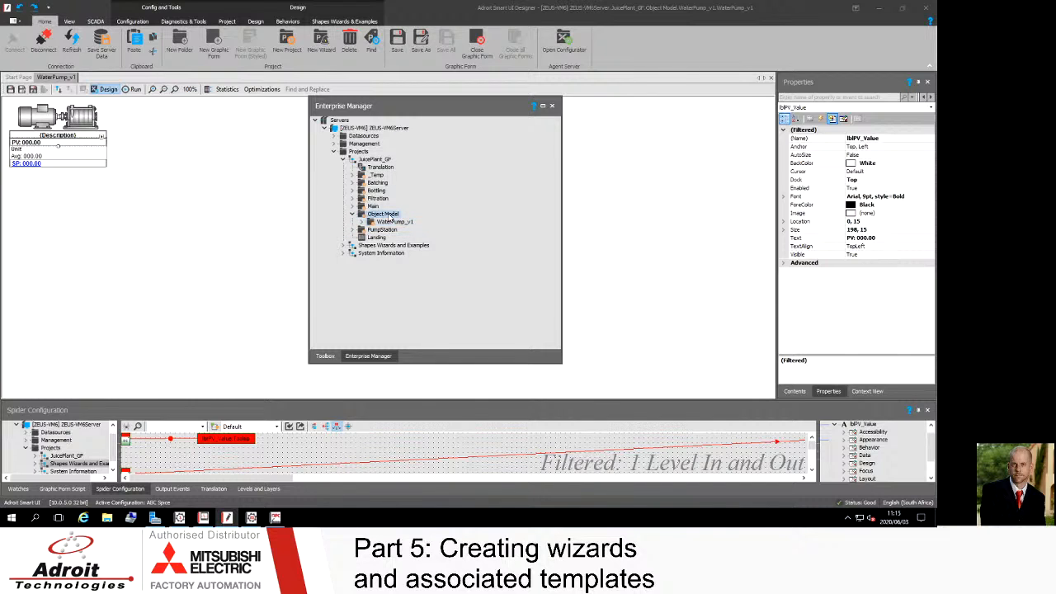
pyautogui.click(393, 225)
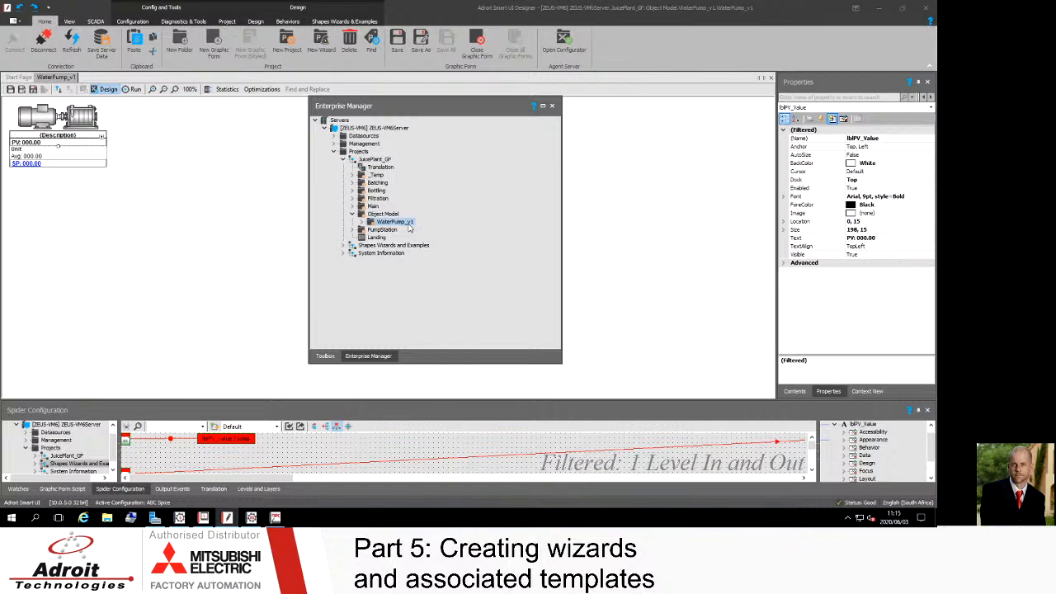
pyautogui.click(383, 215)
pyautogui.click(361, 226)
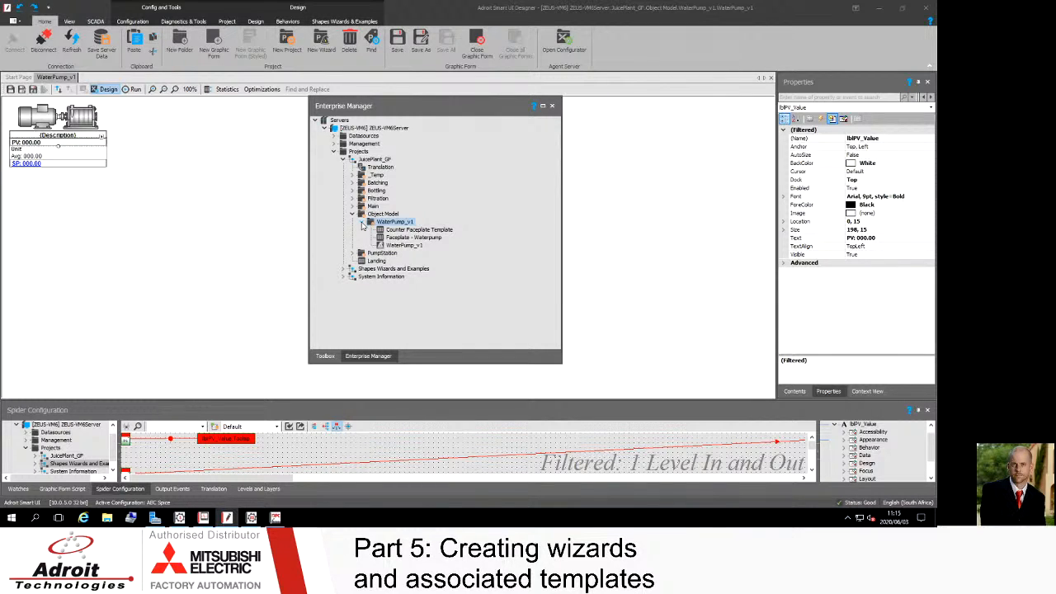
pyautogui.click(399, 246)
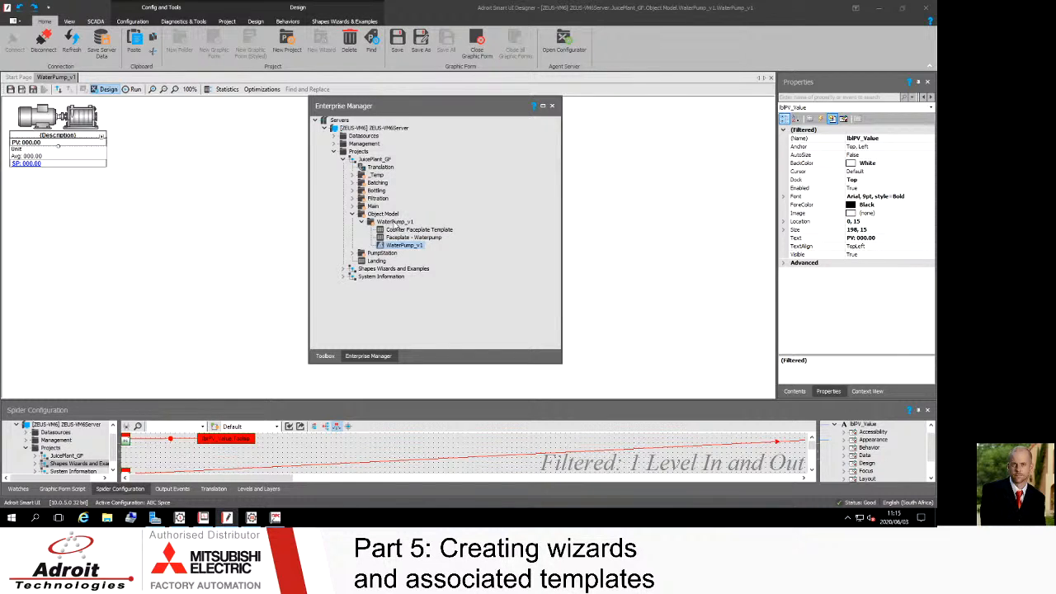
# Step: Create a new wizard inside the WaterPump_v1 folder of the Object Model
pyautogui.rightClick(394, 223)
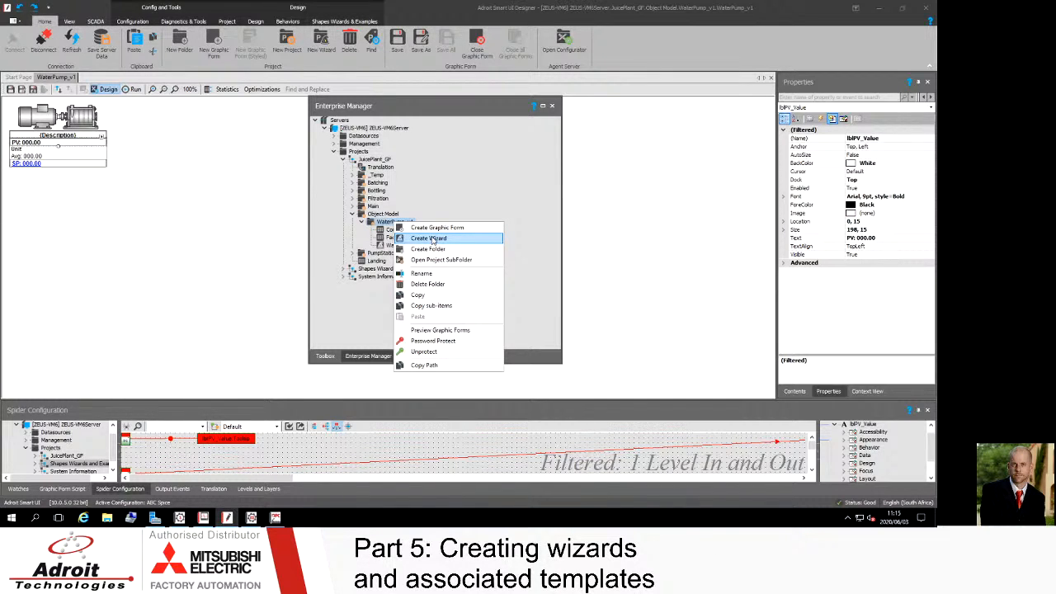
pyautogui.click(429, 239)
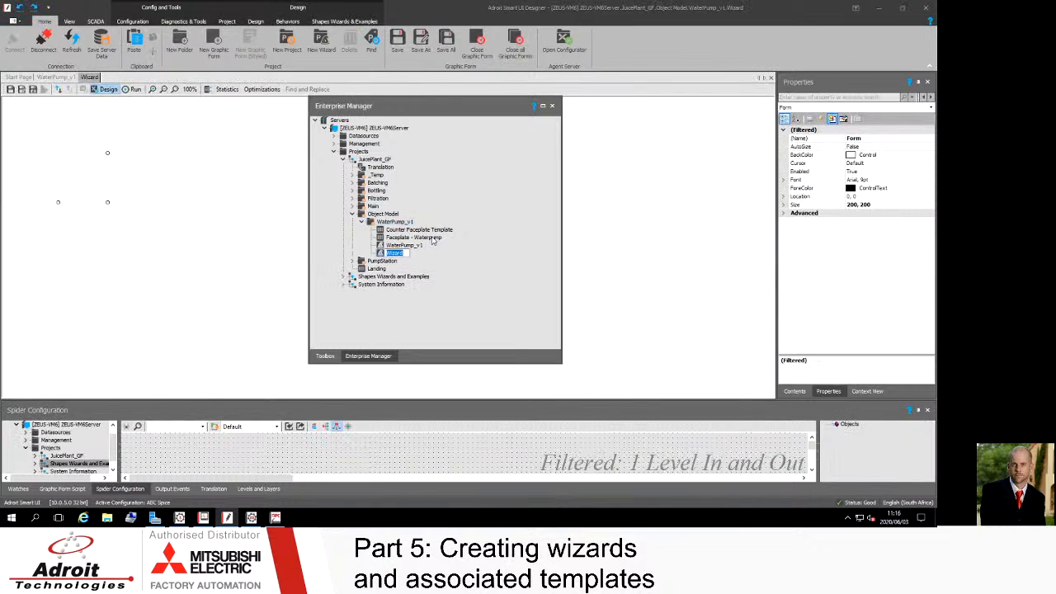
pyautogui.press('Return')
# Step: Try to rename the new wizard as WaterPump_v1_1
pyautogui.click(394, 254)
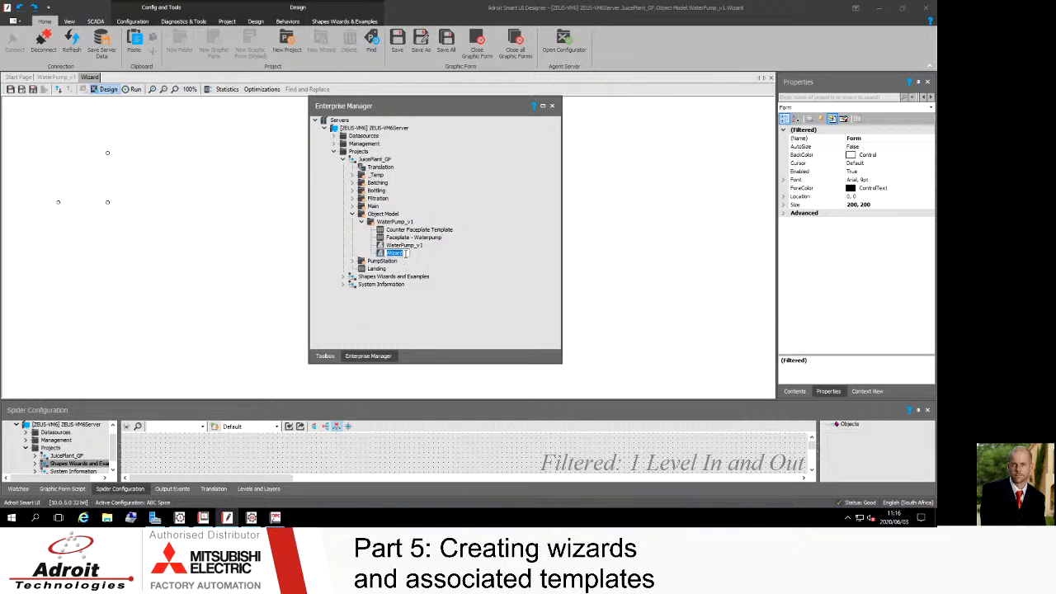
pyautogui.write('Wate')
pyautogui.write('rPump')
pyautogui.write('_')
pyautogui.write('v1')
pyautogui.write('_1')
pyautogui.press('Return')
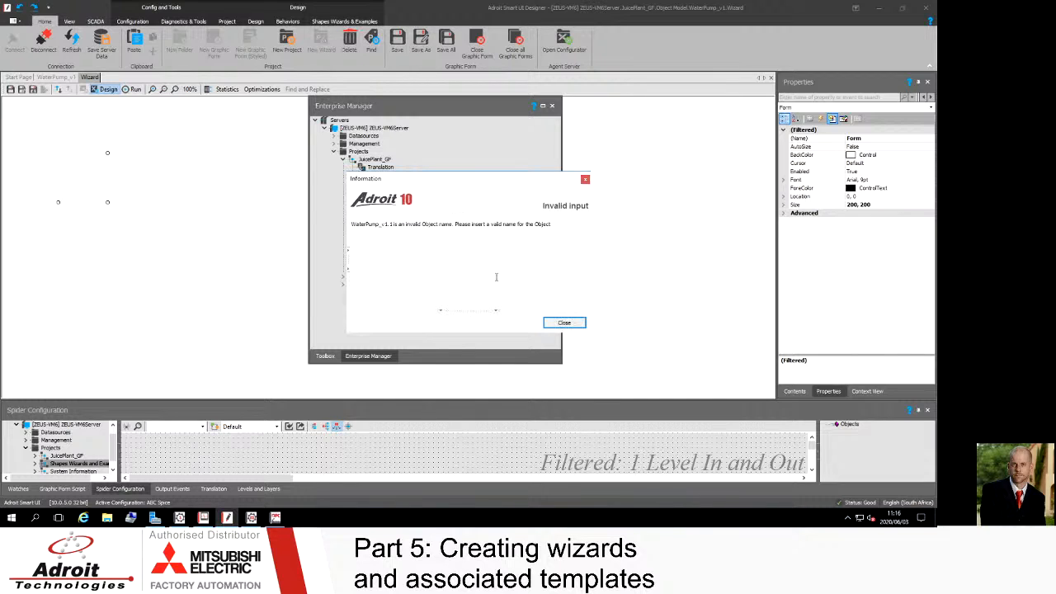
pyautogui.click(564, 322)
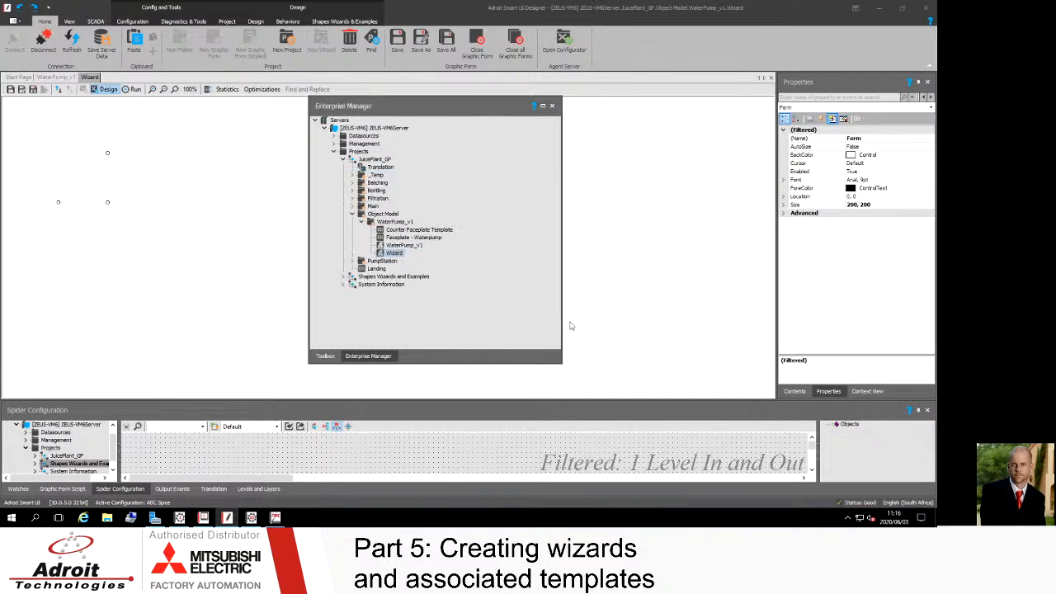
# Step: Rename the new wizard as Waterpump_v11
pyautogui.click(398, 258)
pyautogui.write('Waterpump')
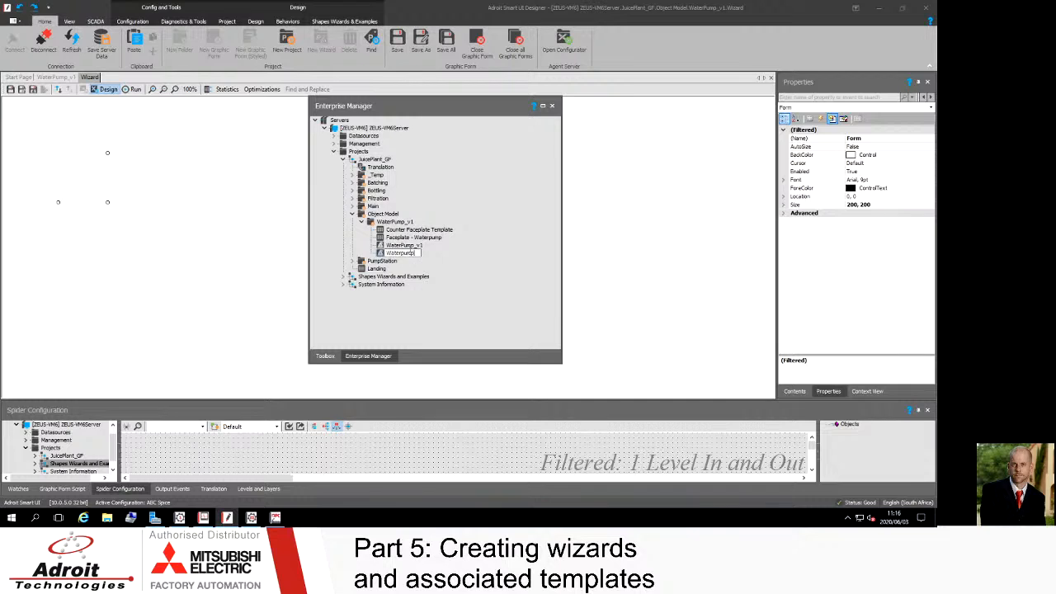
pyautogui.write('_v11')
pyautogui.press('Return')
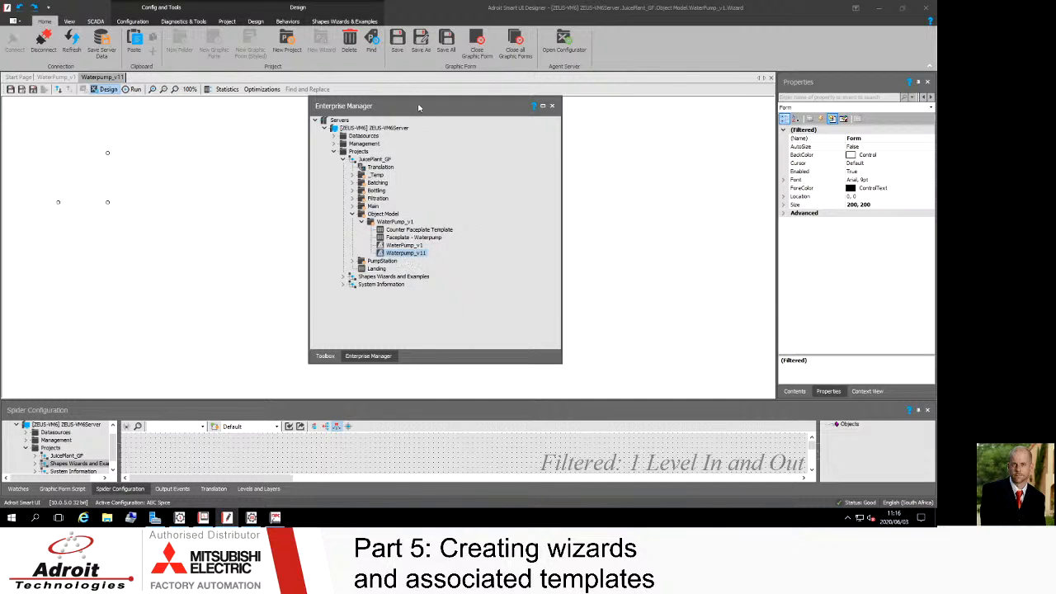
# Step: Dock the Enterprise Manager window beside the wizard design area
pyautogui.moveTo(419, 107); pyautogui.dragTo(386, 118)
pyautogui.doubleClick(393, 115)
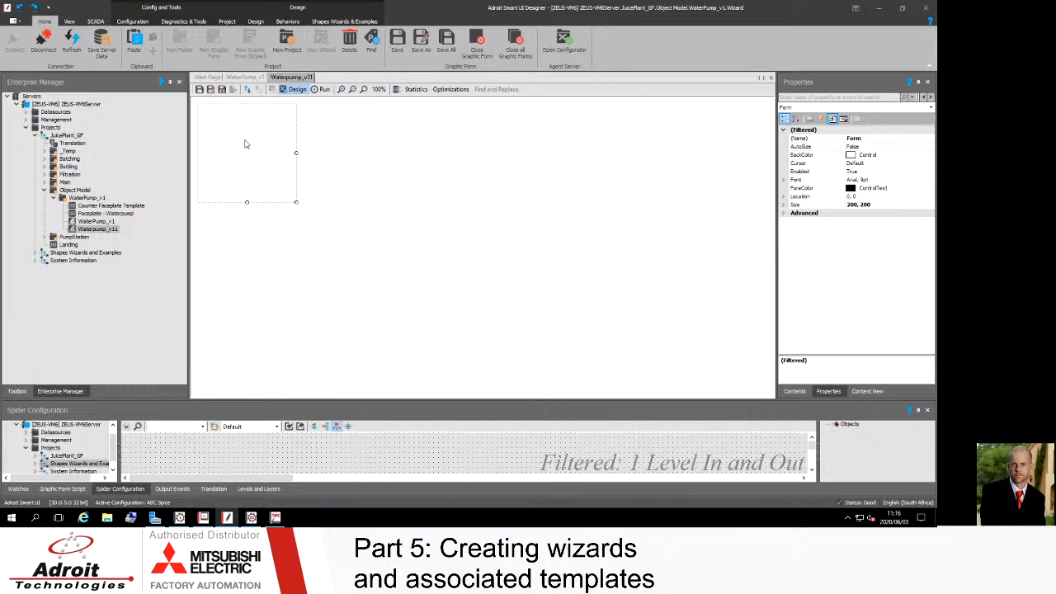
# Step: Place a Windows Forms Label on the wizard form and move it to about location 21, 26
pyautogui.click(16, 391)
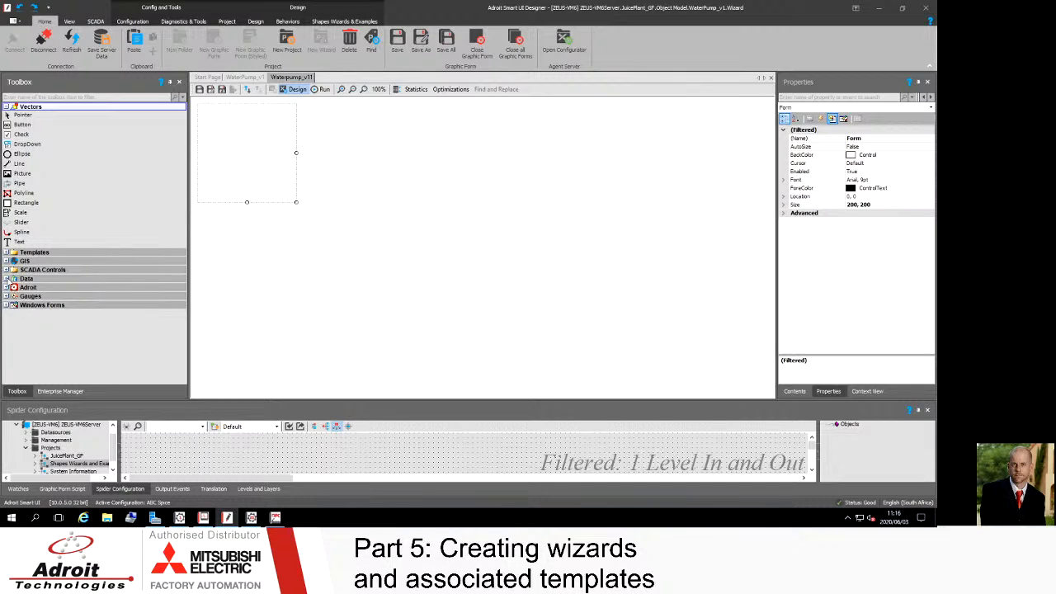
pyautogui.click(7, 305)
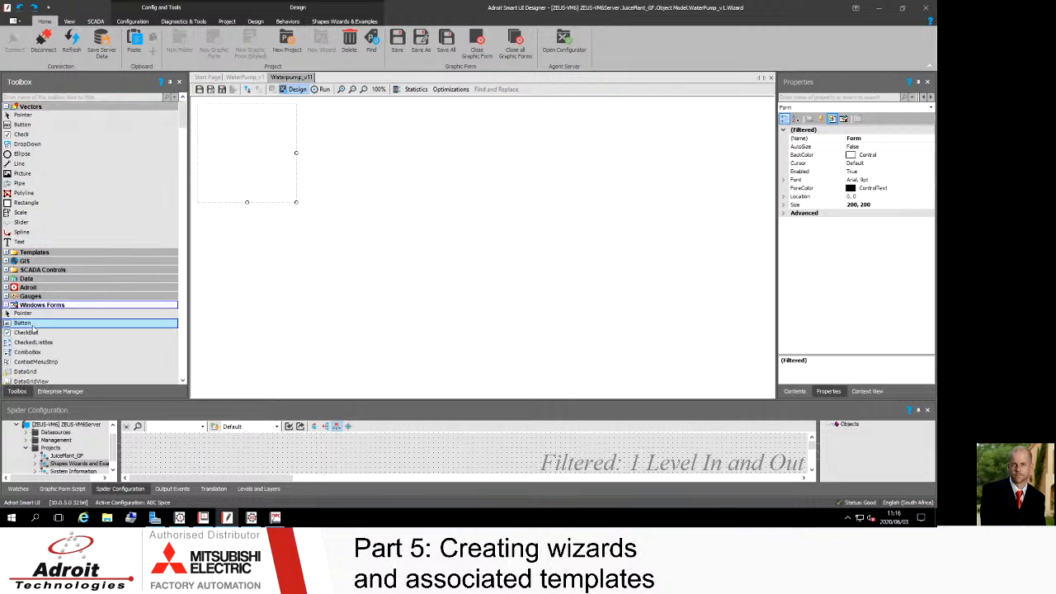
pyautogui.scroll(-3, 33, 334)
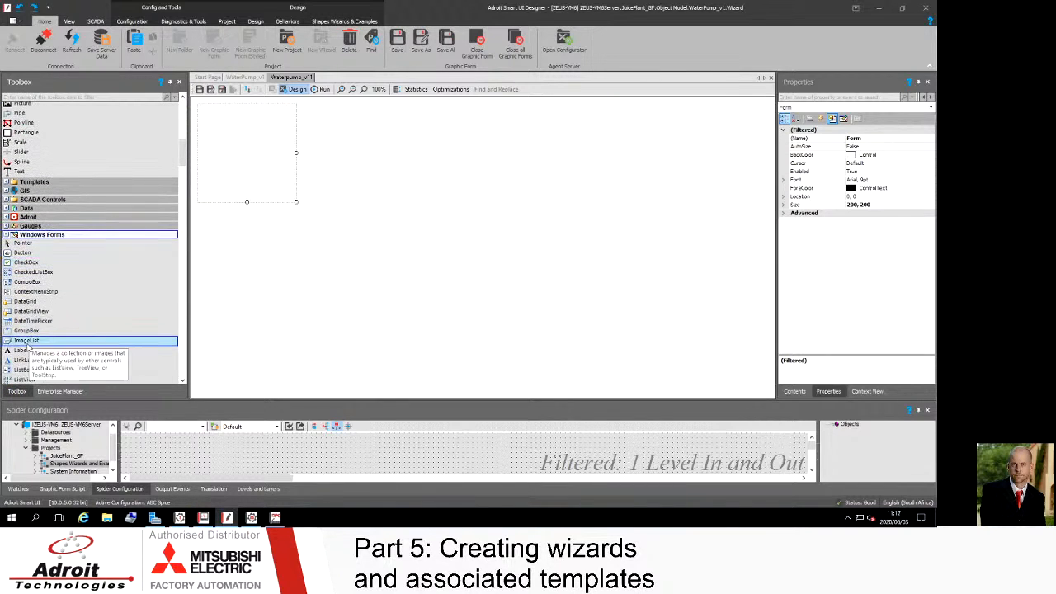
pyautogui.click(21, 350)
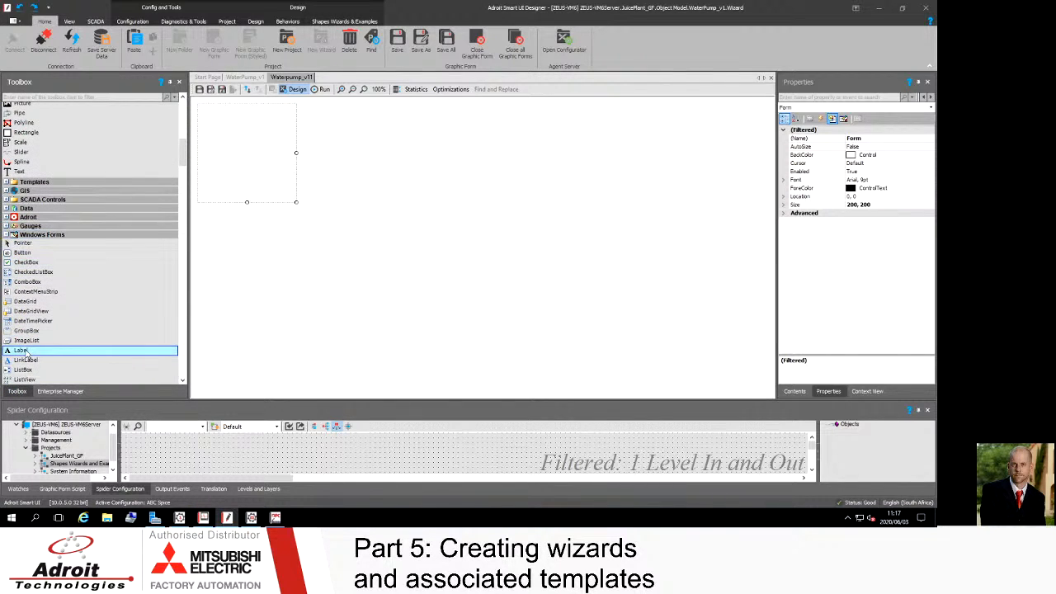
pyautogui.click(217, 128)
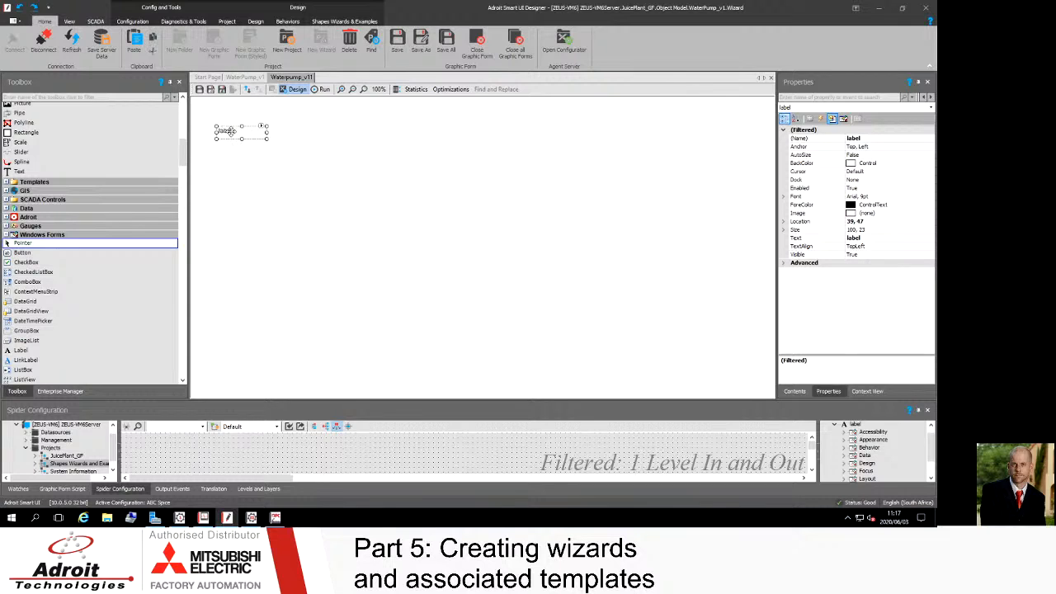
pyautogui.moveTo(229, 130); pyautogui.dragTo(223, 125)
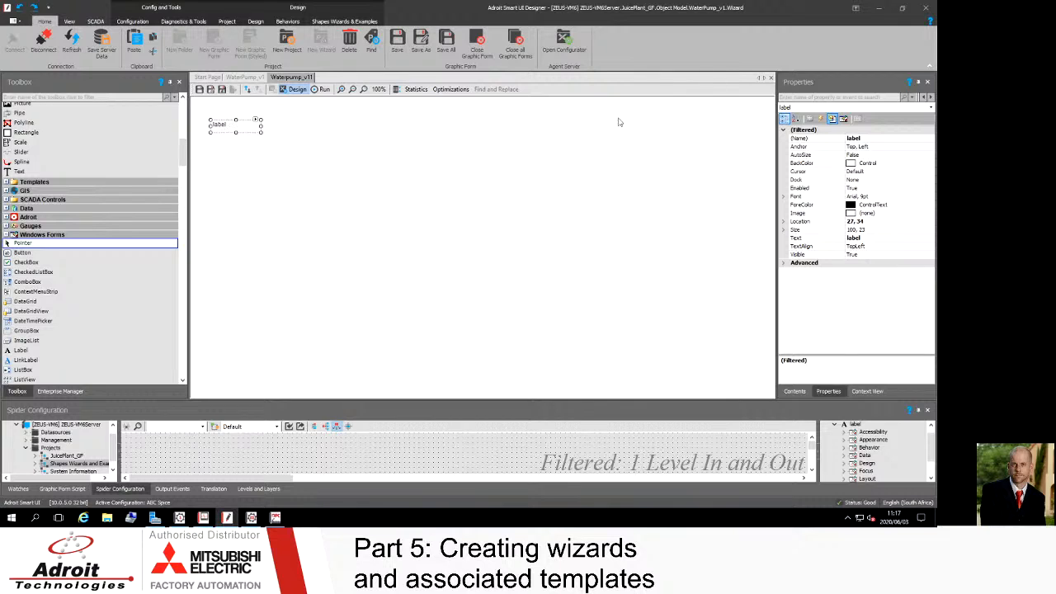
pyautogui.moveTo(227, 126); pyautogui.dragTo(221, 119)
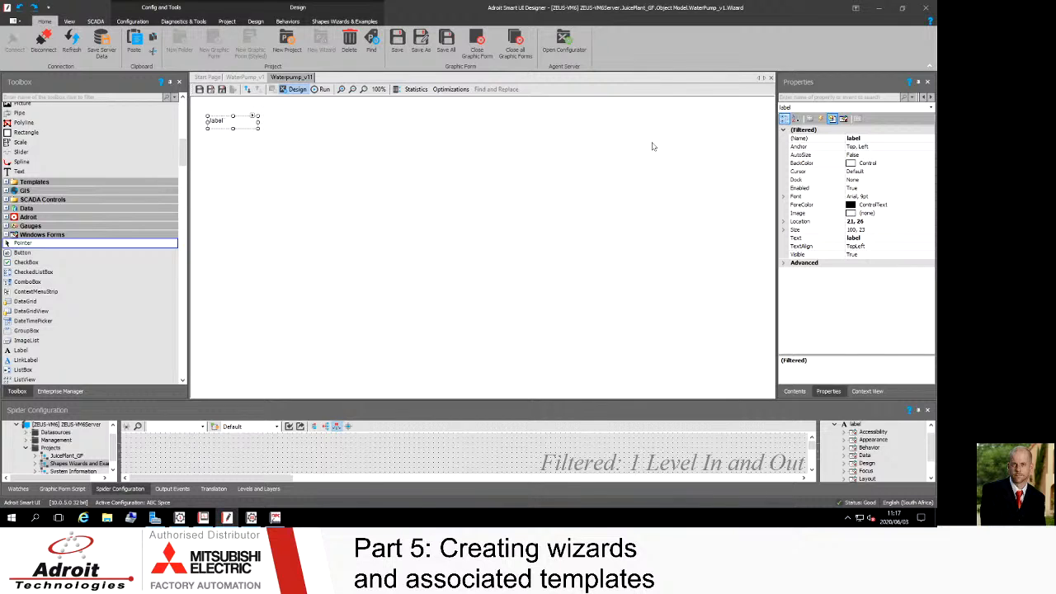
# Step: Rename the placed label as lblDecrition
pyautogui.click(869, 139)
pyautogui.write('lbl')
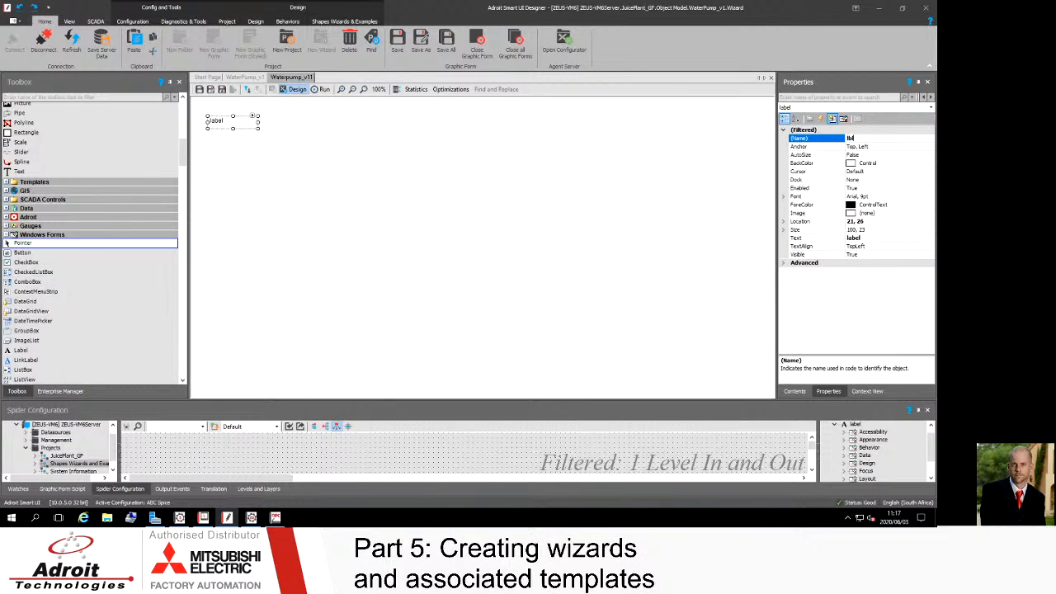
pyautogui.write('Decorition')
pyautogui.press('Return')
pyautogui.press('super')
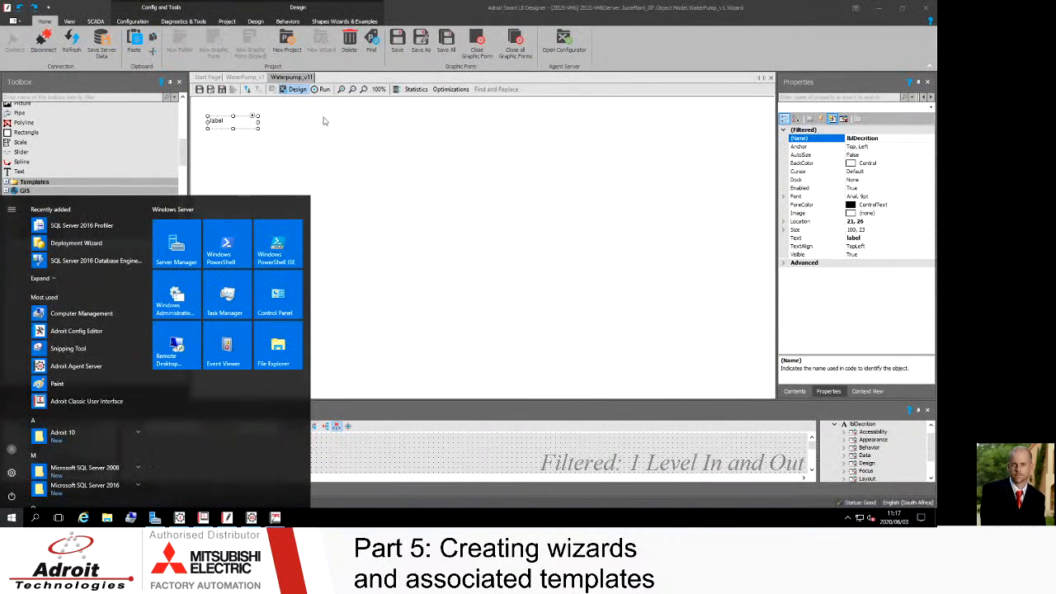
pyautogui.click(240, 122)
pyautogui.click(889, 138)
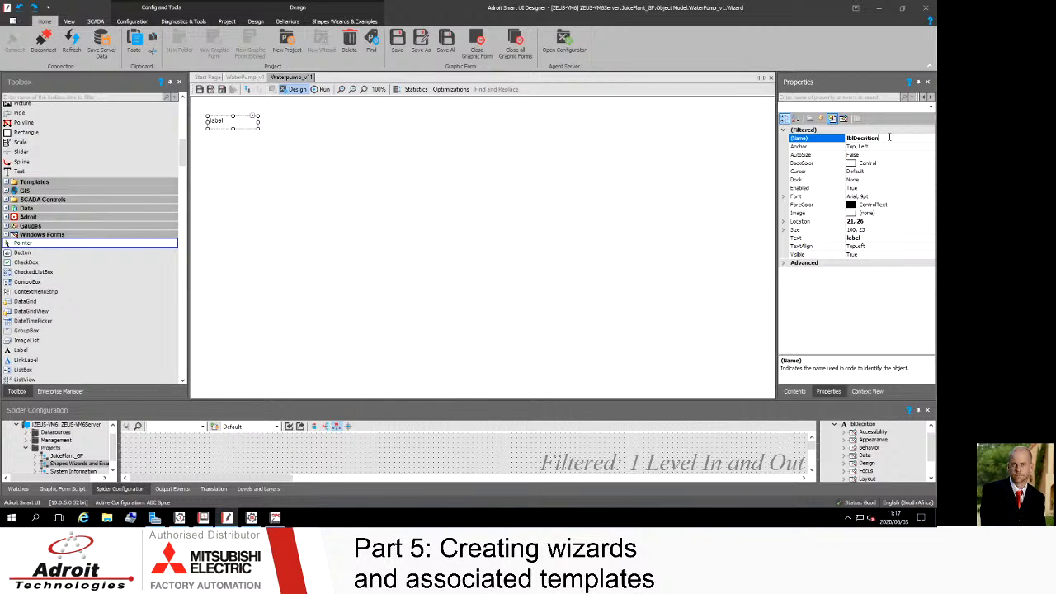
# Step: Dock the lblDecrition label to the top of the form and set its text alignment to MiddleLeft
pyautogui.click(812, 181)
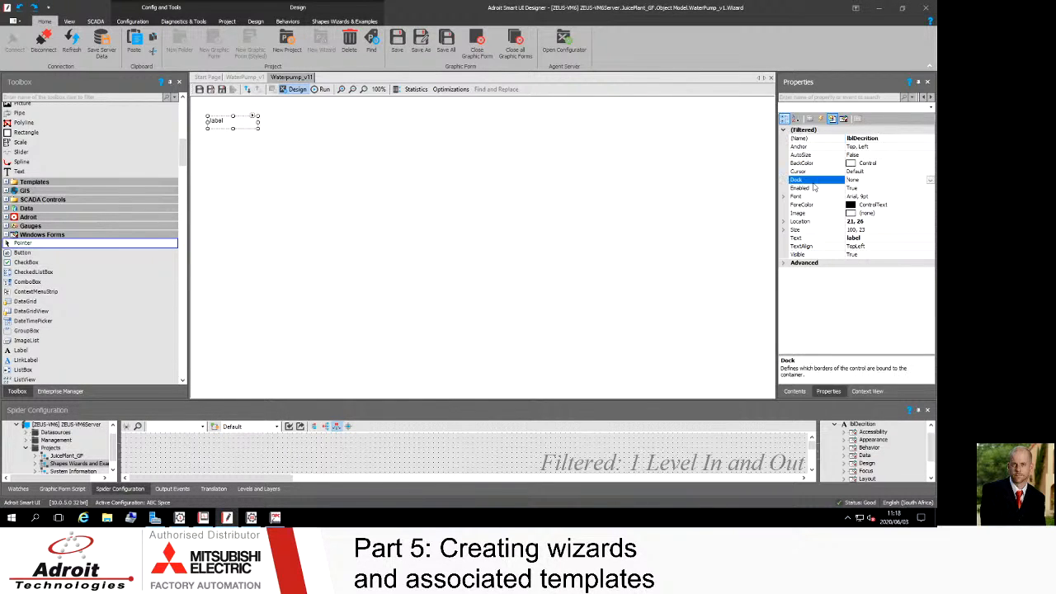
pyautogui.click(930, 180)
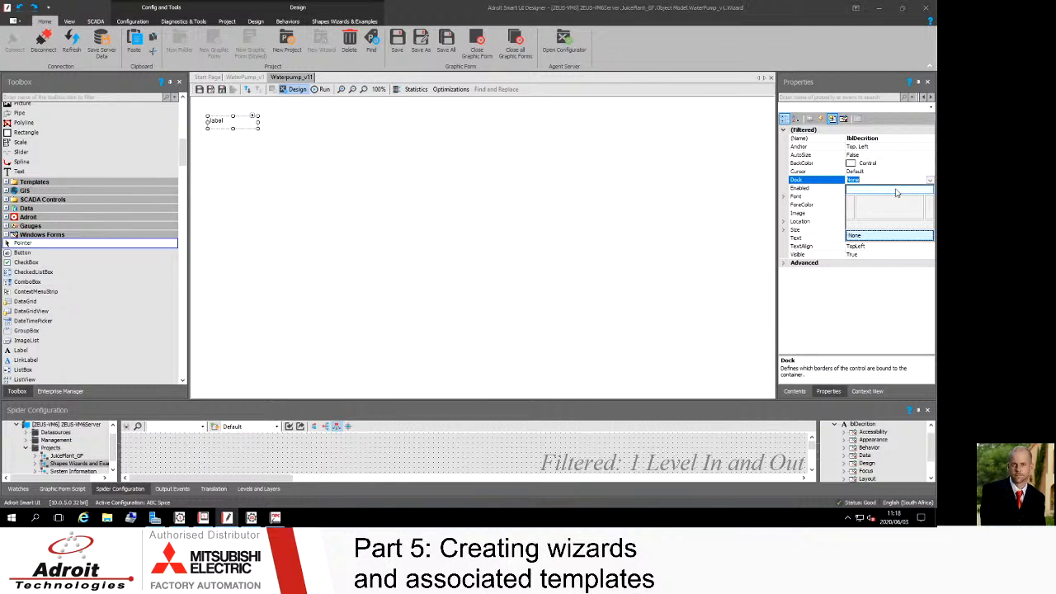
pyautogui.click(897, 192)
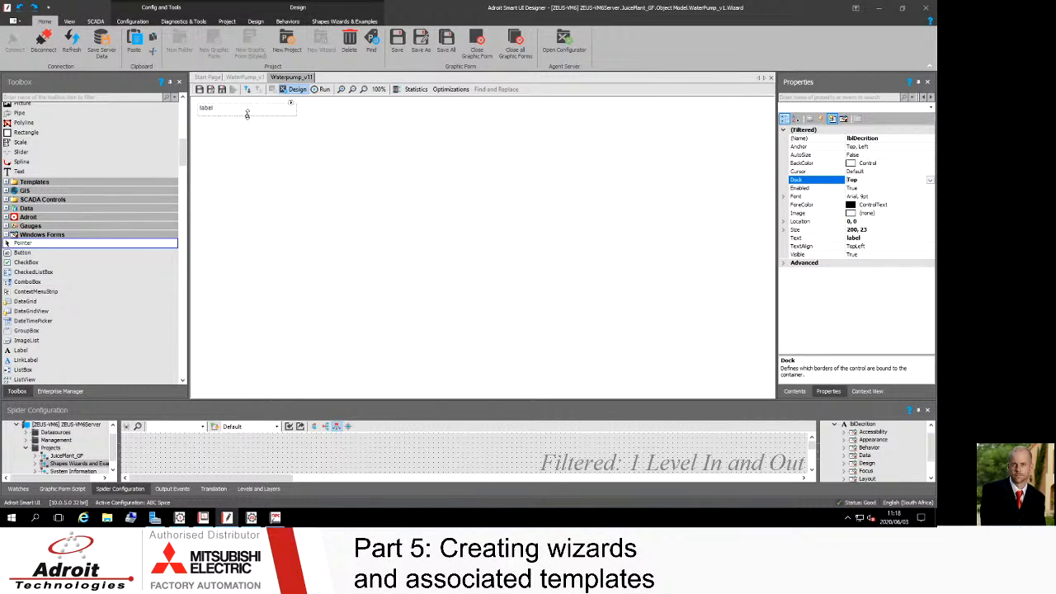
pyautogui.moveTo(247, 115); pyautogui.dragTo(247, 116)
pyautogui.click(877, 248)
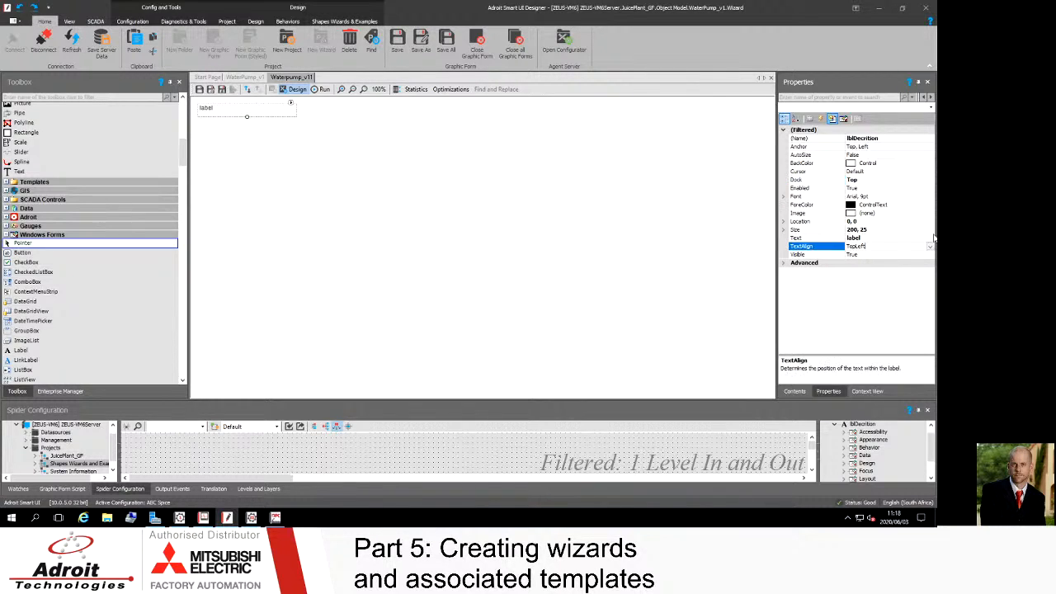
pyautogui.click(930, 247)
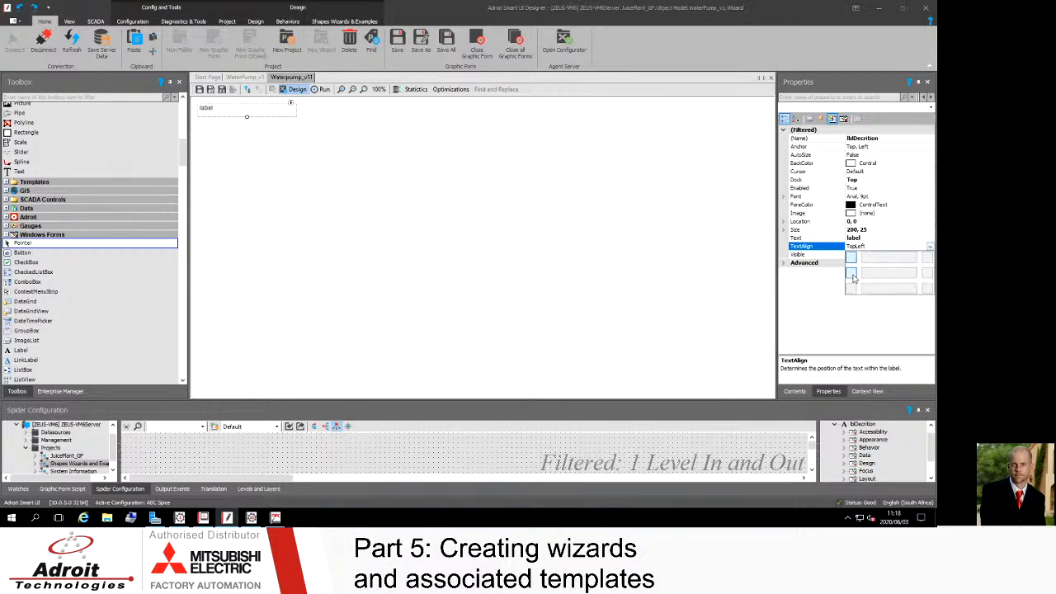
pyautogui.click(852, 275)
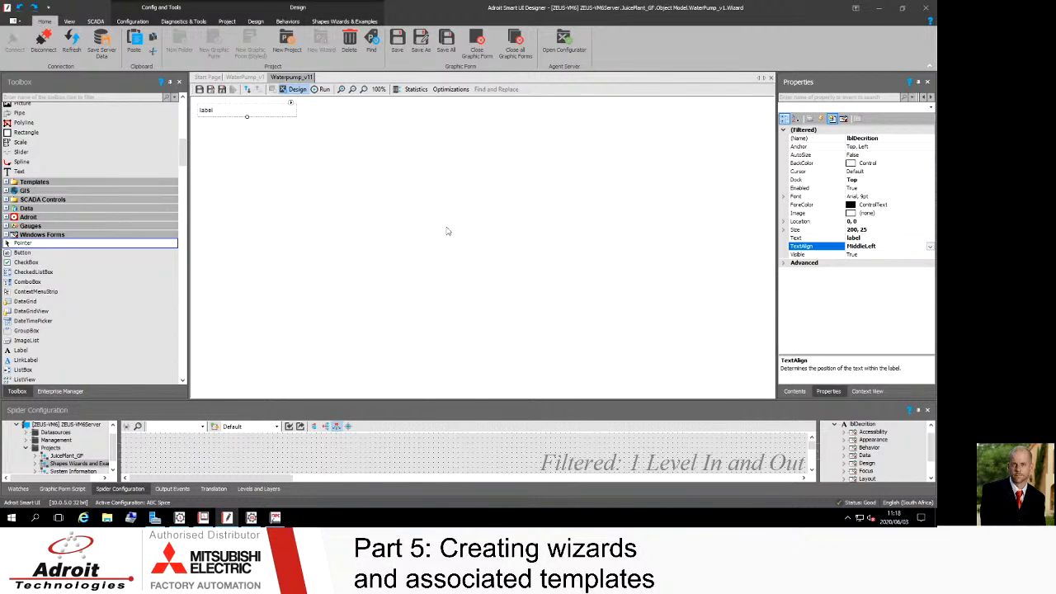
# Step: Set the label's background colour to Black and its text colour to White
pyautogui.click(226, 121)
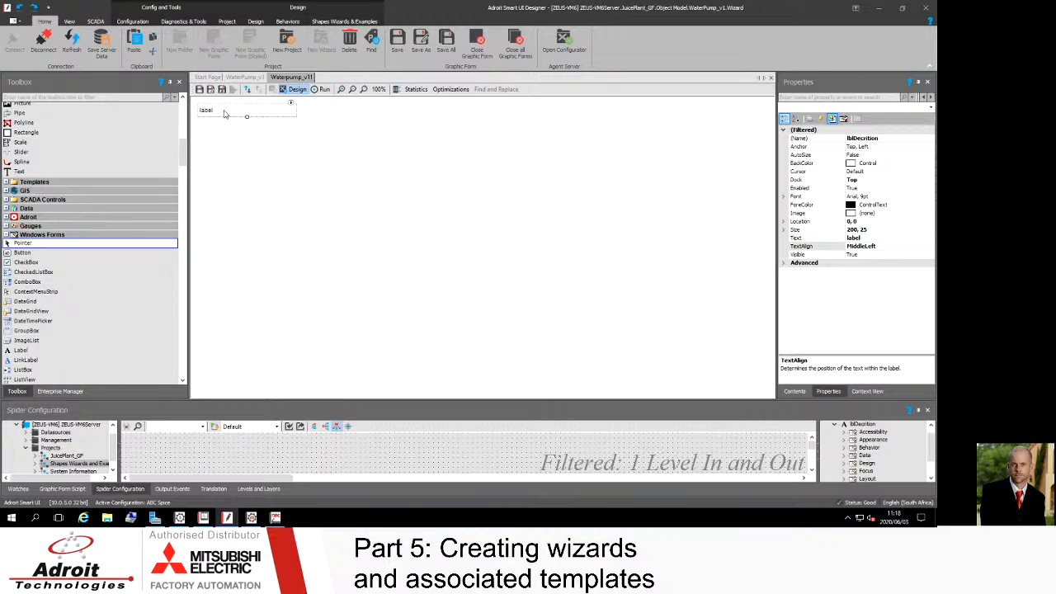
pyautogui.click(884, 163)
pyautogui.click(930, 163)
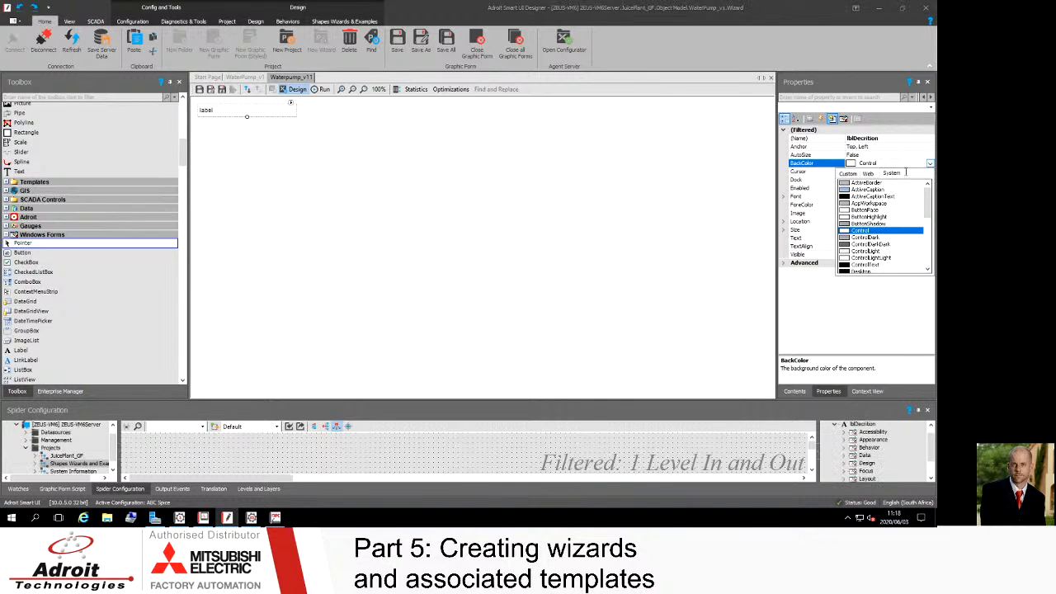
pyautogui.click(850, 176)
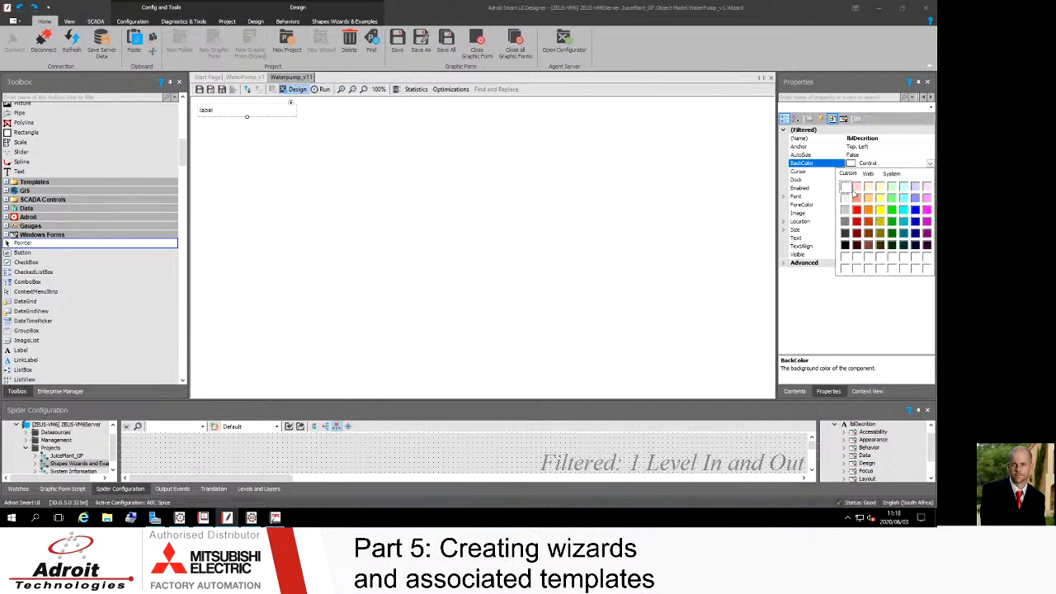
pyautogui.click(847, 247)
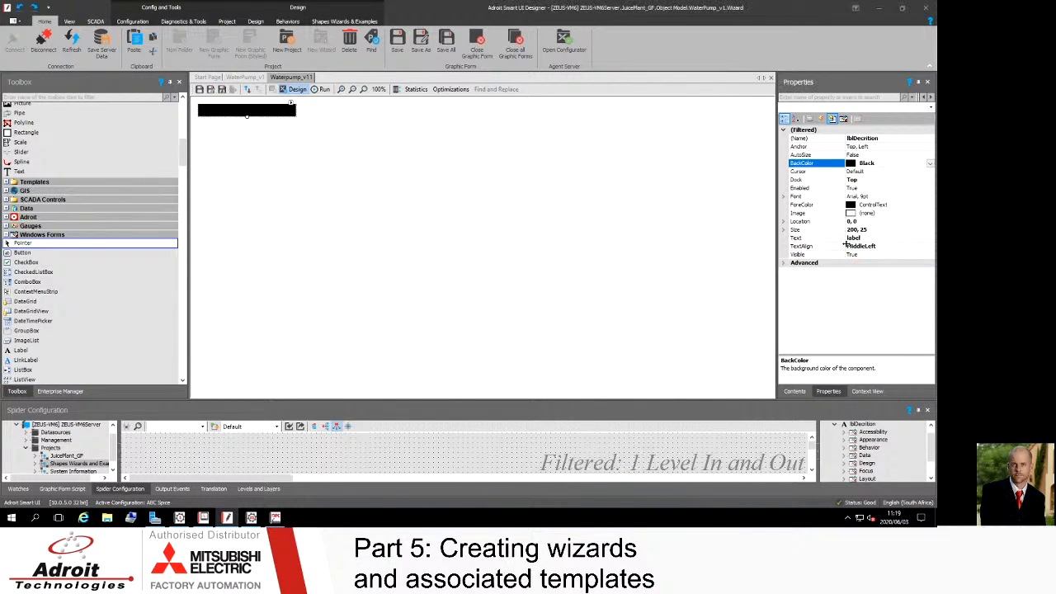
pyautogui.click(913, 206)
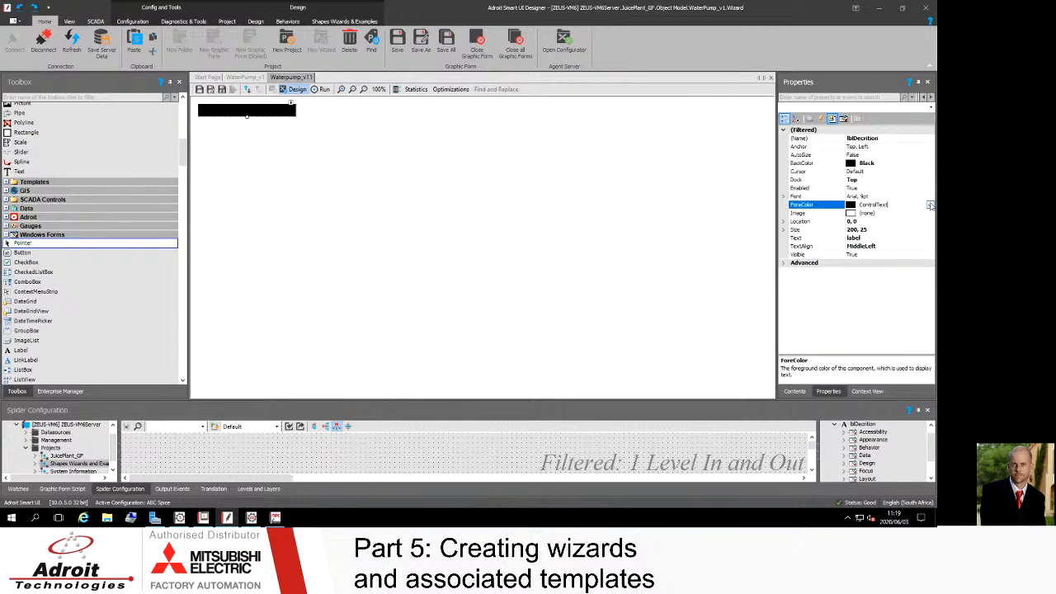
pyautogui.click(931, 205)
pyautogui.click(847, 215)
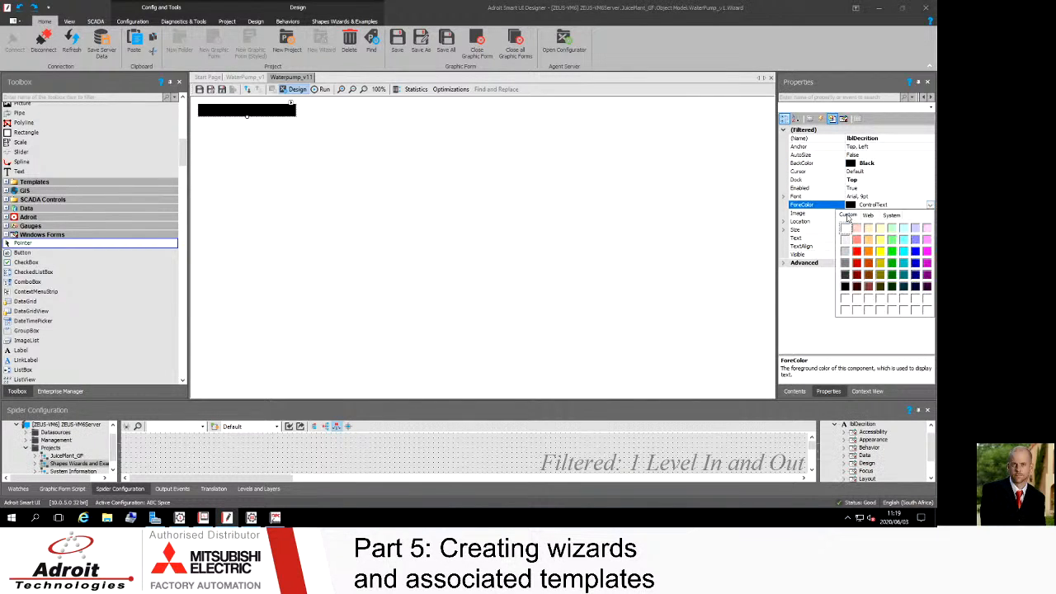
pyautogui.click(846, 234)
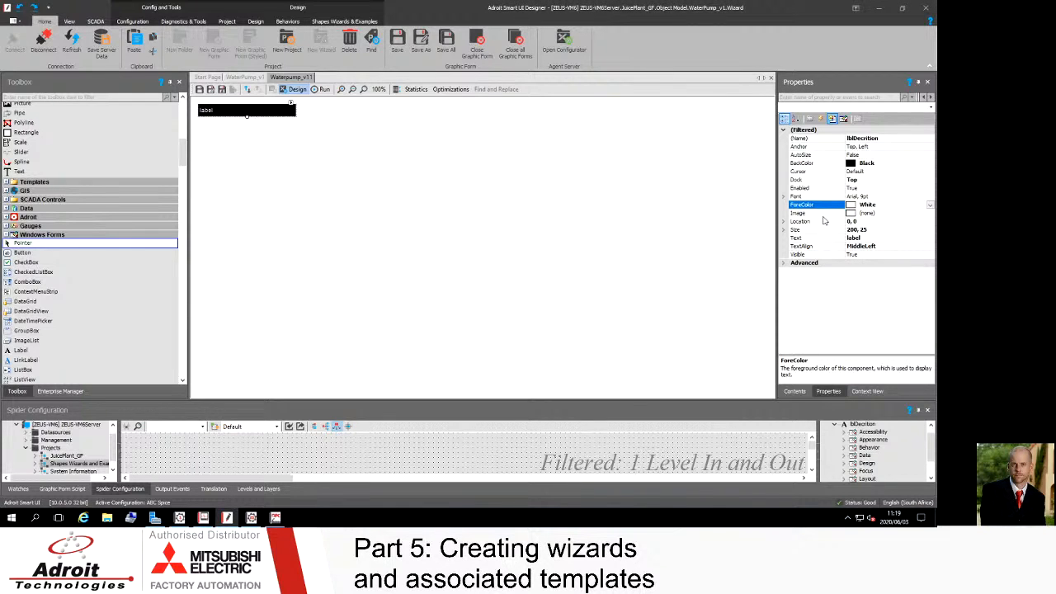
# Step: Set the label's text to {Description} and accept creating a static substitution for it
pyautogui.click(870, 237)
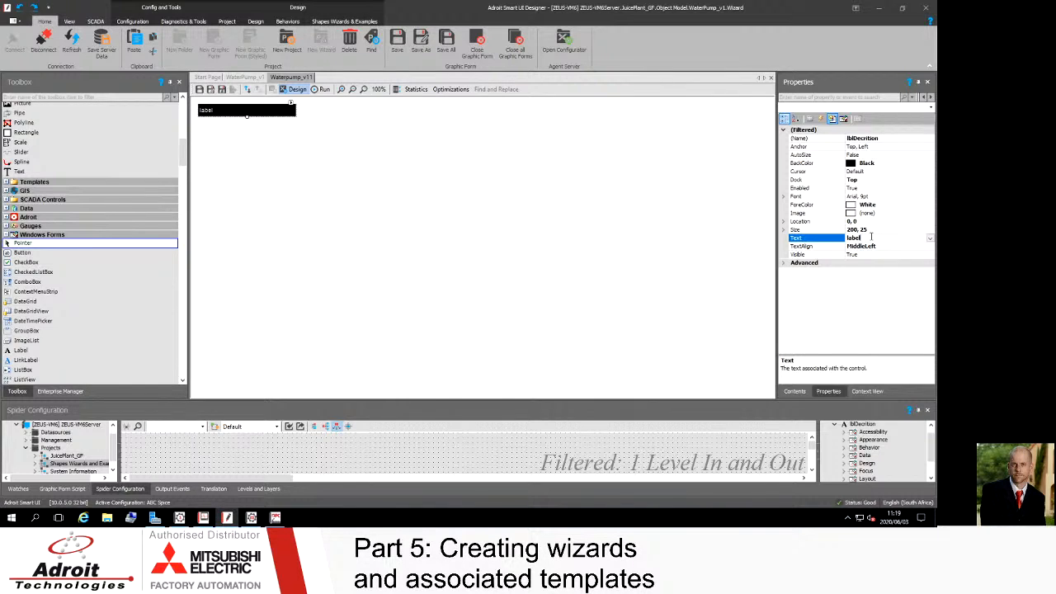
pyautogui.press('BackSpace')
pyautogui.press('BackSpace')
pyautogui.press('BackSpace')
pyautogui.press('BackSpace')
pyautogui.press('BackSpace')
pyautogui.write('ec')
pyautogui.write('cription')
pyautogui.press('Return')
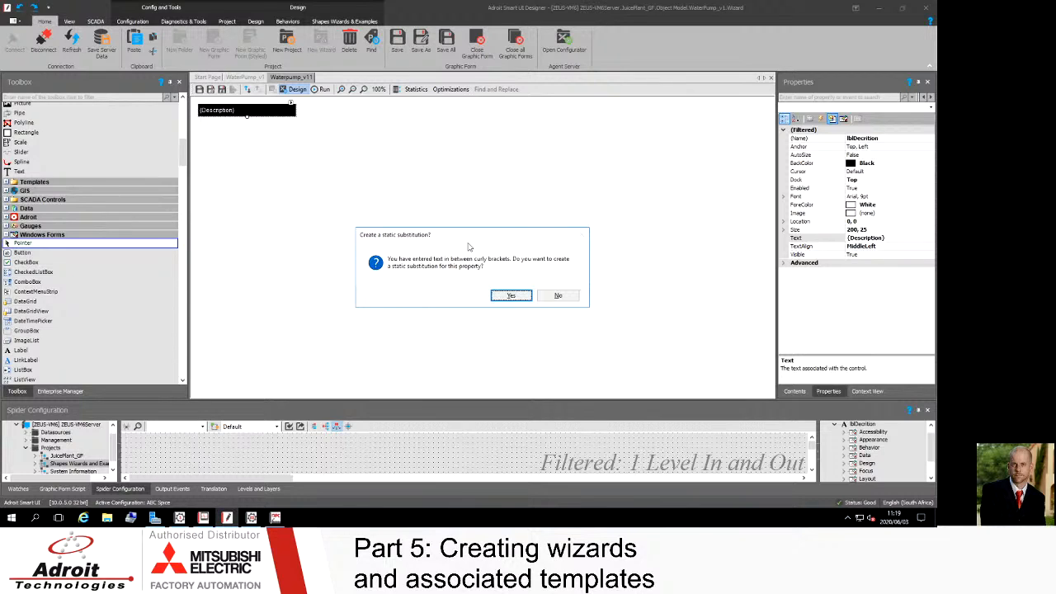
pyautogui.click(511, 296)
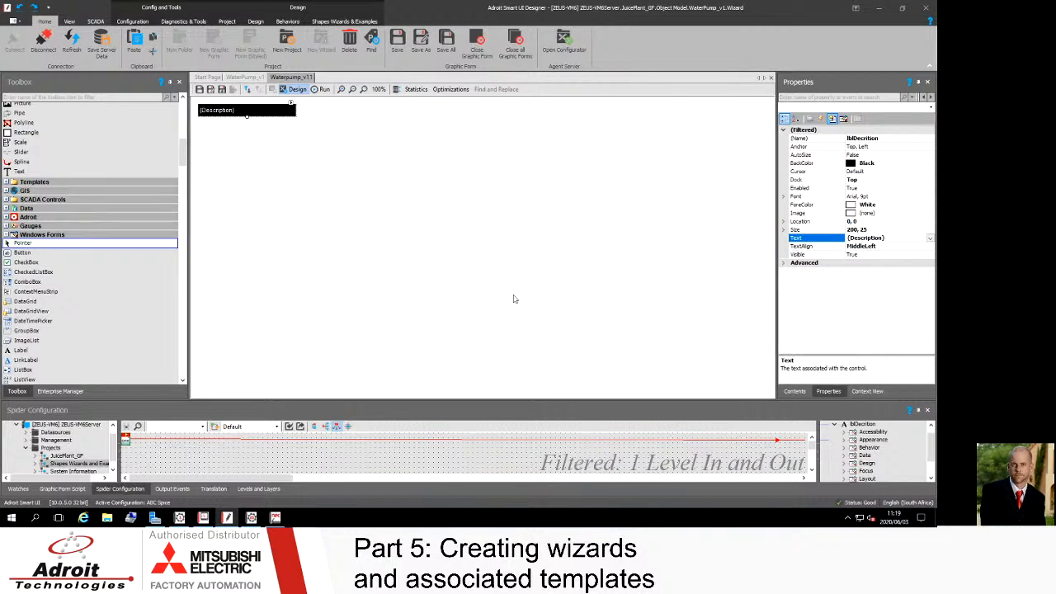
# Step: Place a second Windows Forms Label just below the description label
pyautogui.click(223, 148)
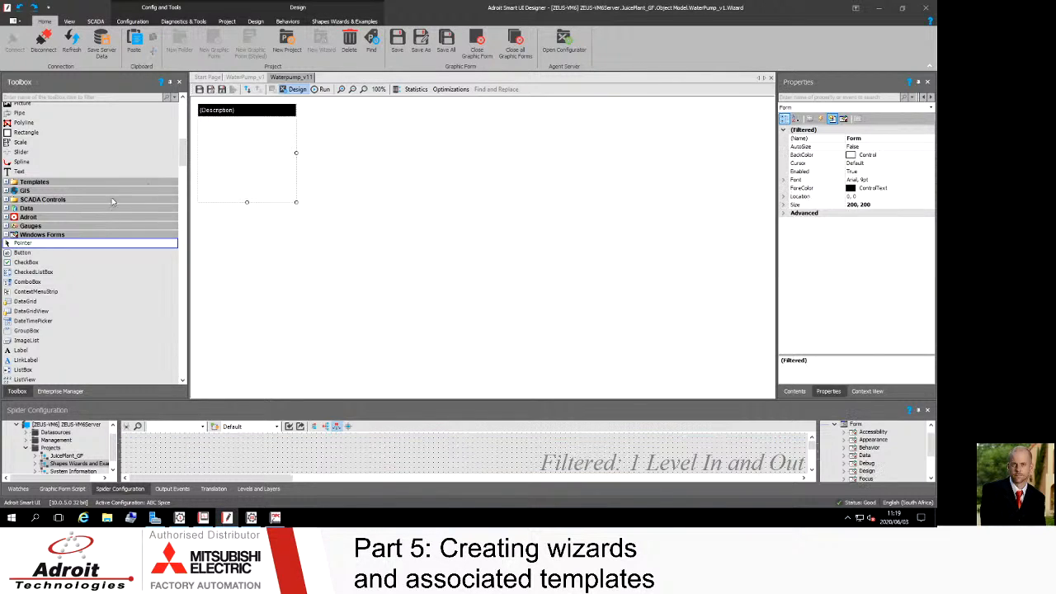
pyautogui.click(241, 113)
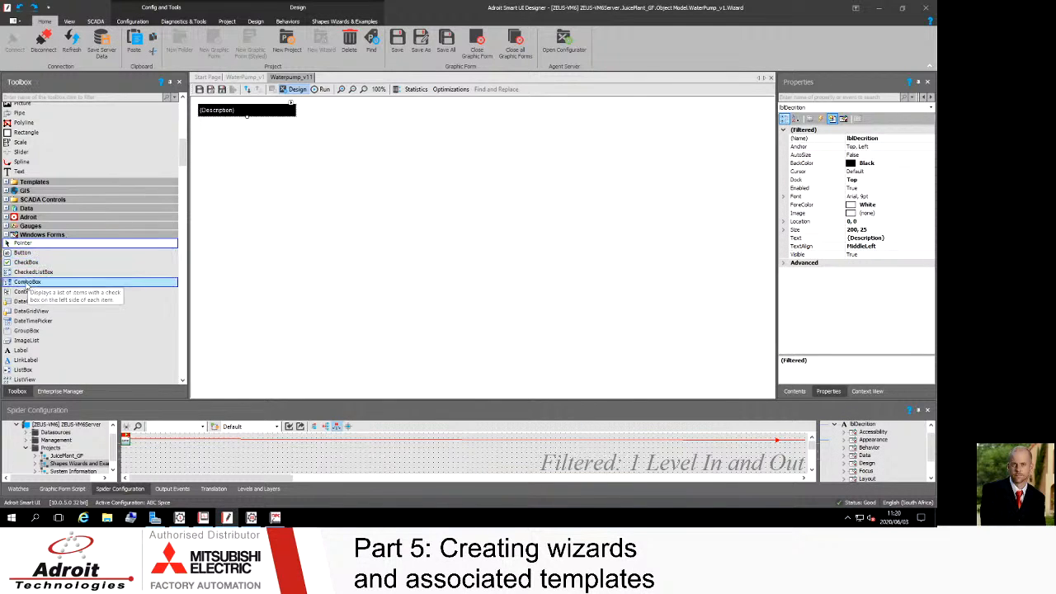
pyautogui.click(20, 352)
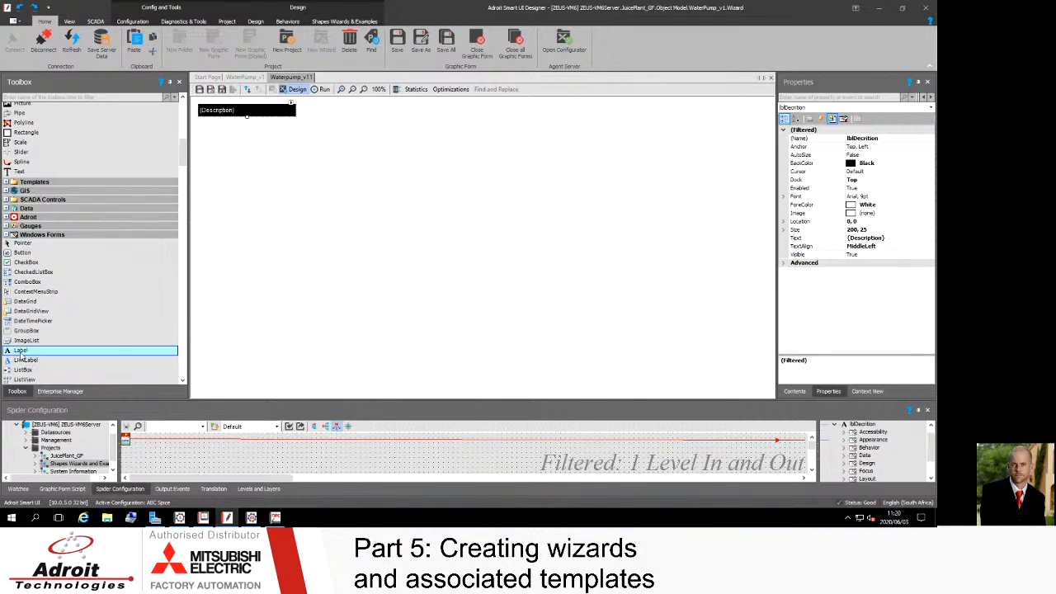
pyautogui.click(221, 133)
pyautogui.moveTo(245, 142); pyautogui.dragTo(221, 128)
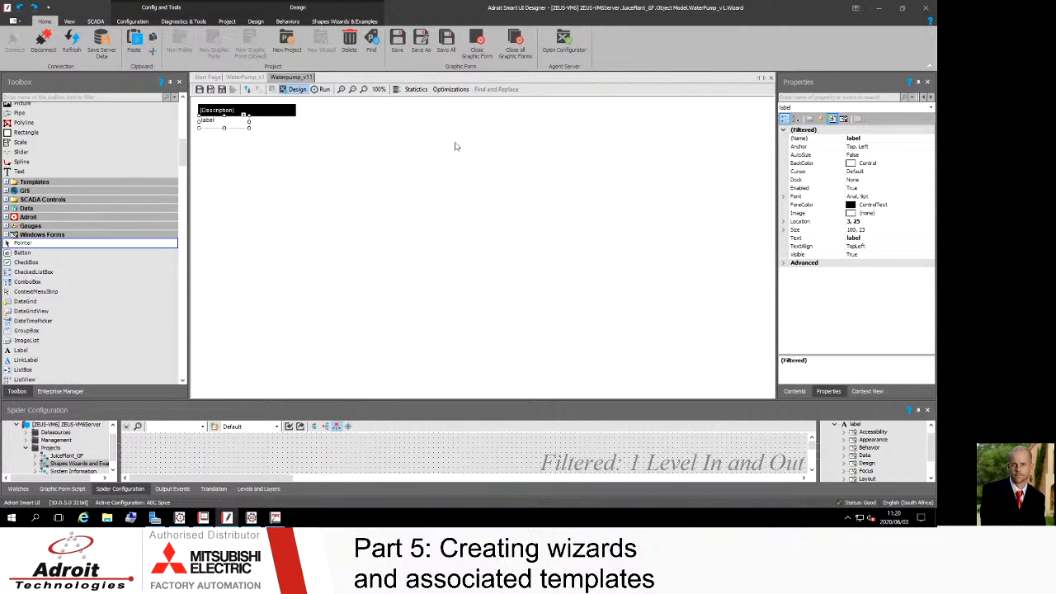
# Step: Rename the new label as lblPV and dock it to the top of the form
pyautogui.click(875, 139)
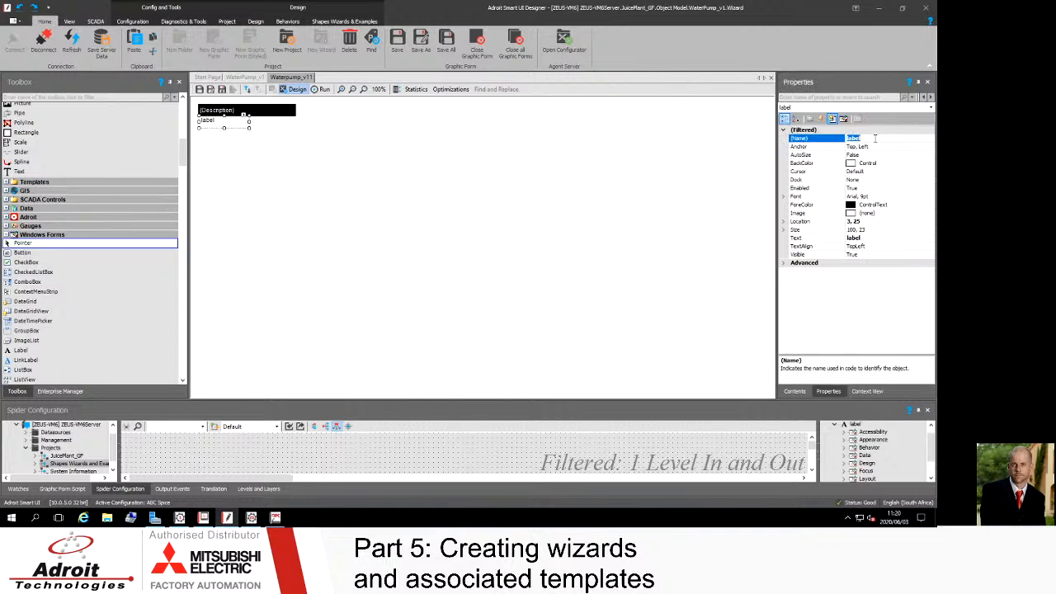
pyautogui.write('lbl')
pyautogui.write('PV')
pyautogui.click(873, 179)
pyautogui.click(931, 180)
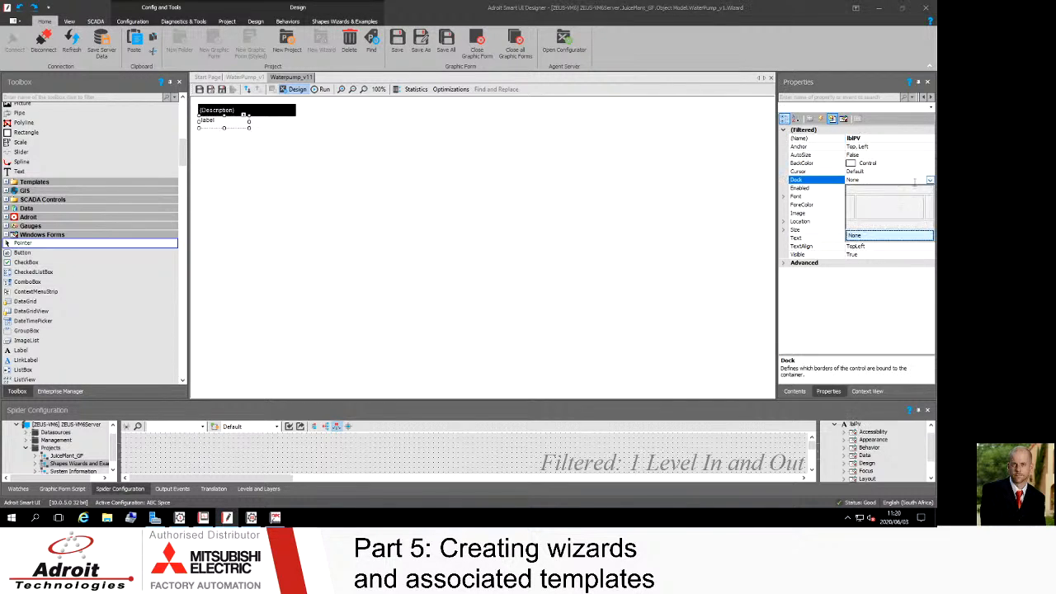
pyautogui.click(885, 193)
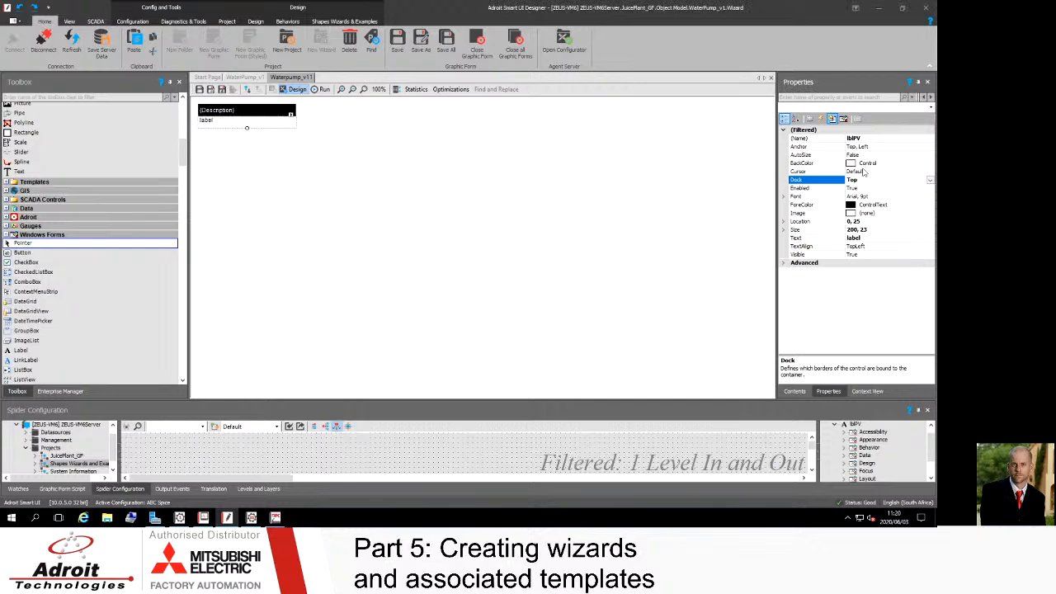
# Step: Set lblPV's background colour to White and its text alignment to MiddleLeft
pyautogui.click(896, 164)
pyautogui.click(930, 164)
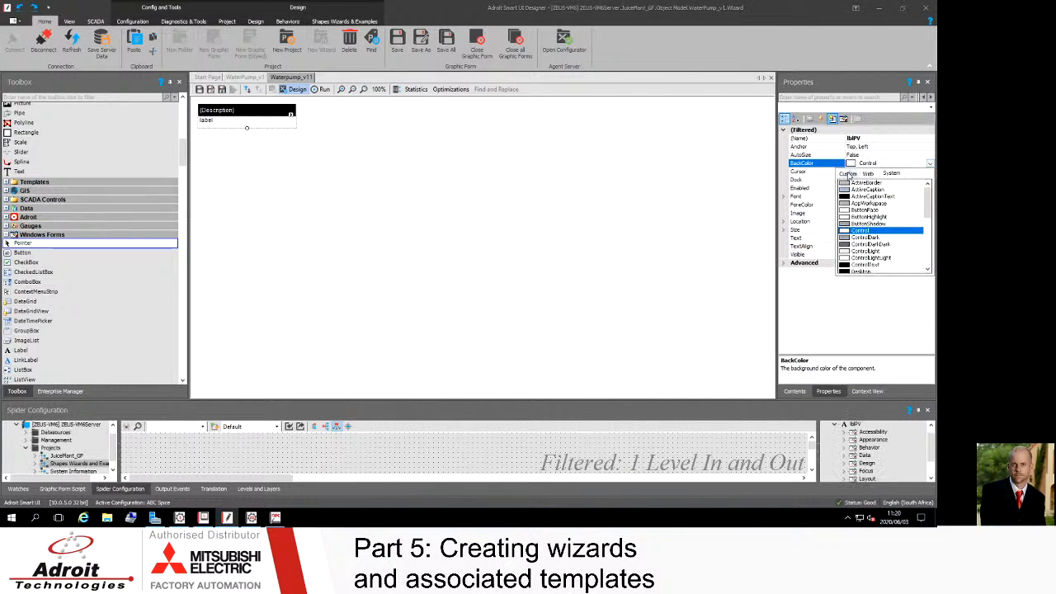
pyautogui.click(848, 173)
pyautogui.click(848, 187)
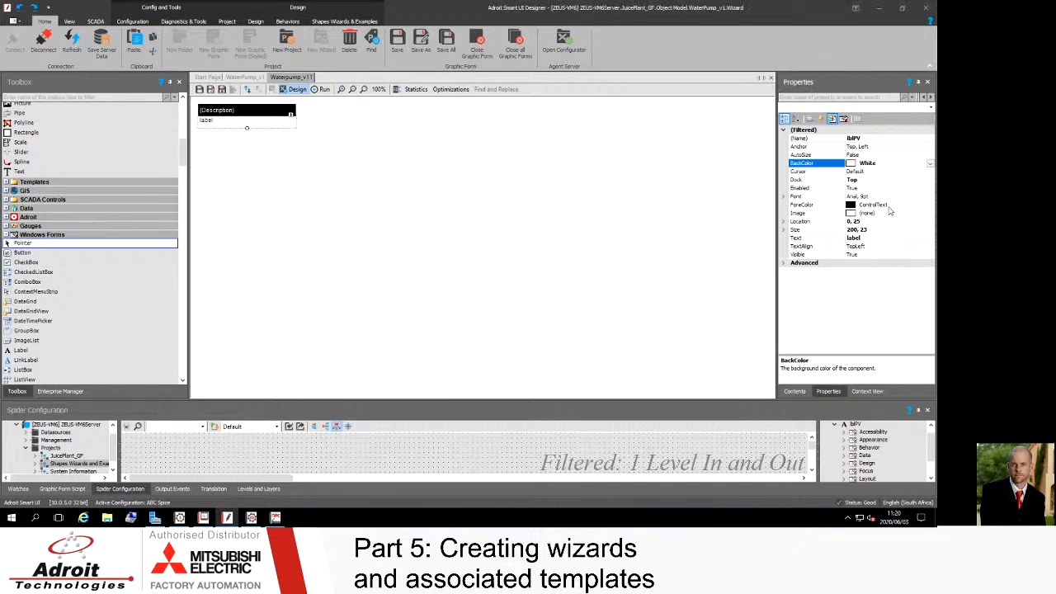
pyautogui.click(883, 245)
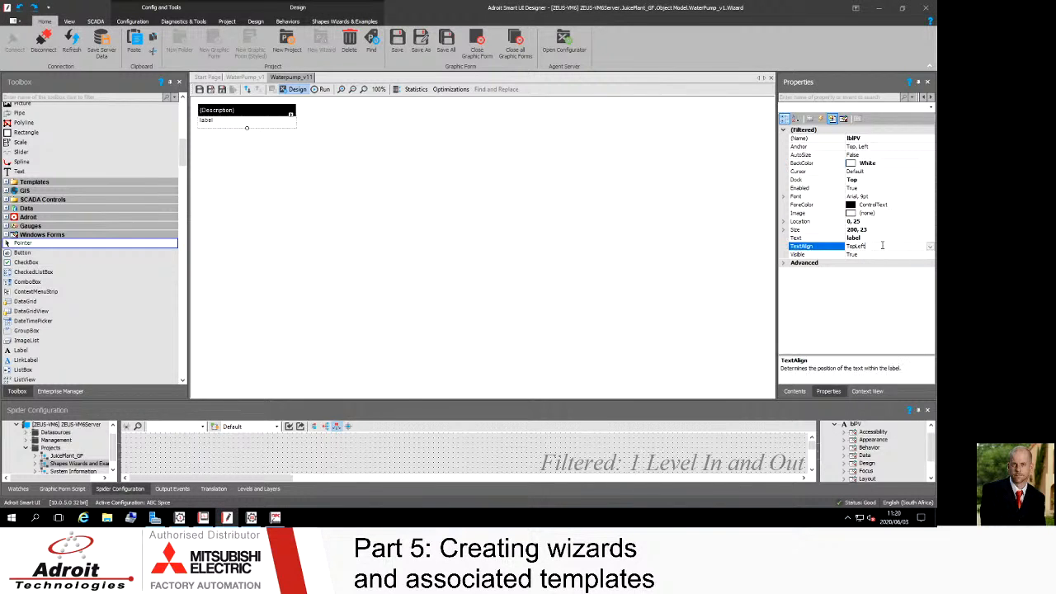
pyautogui.click(930, 247)
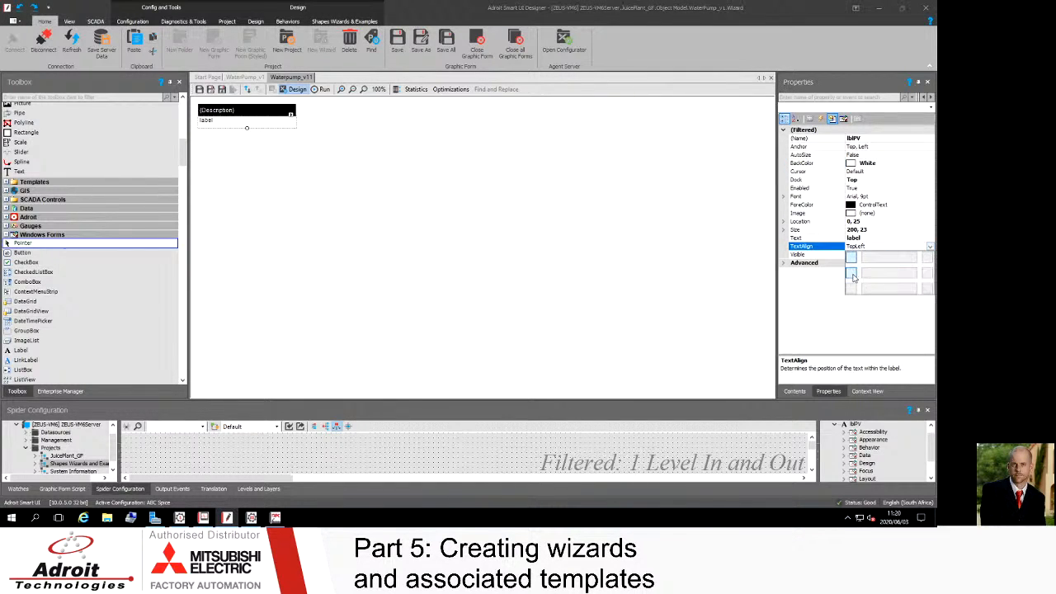
pyautogui.click(855, 278)
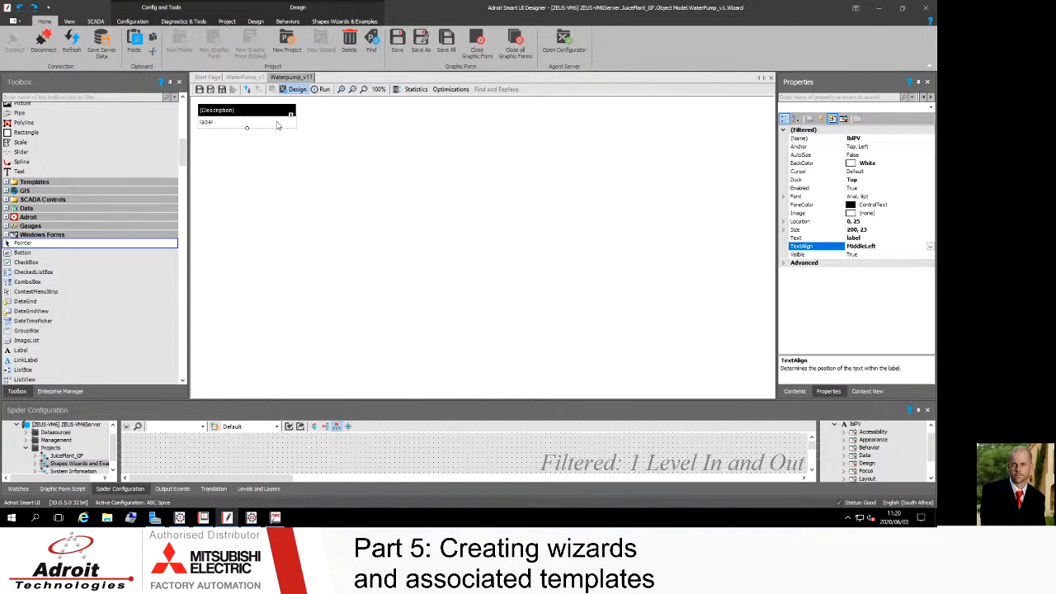
pyautogui.click(277, 125)
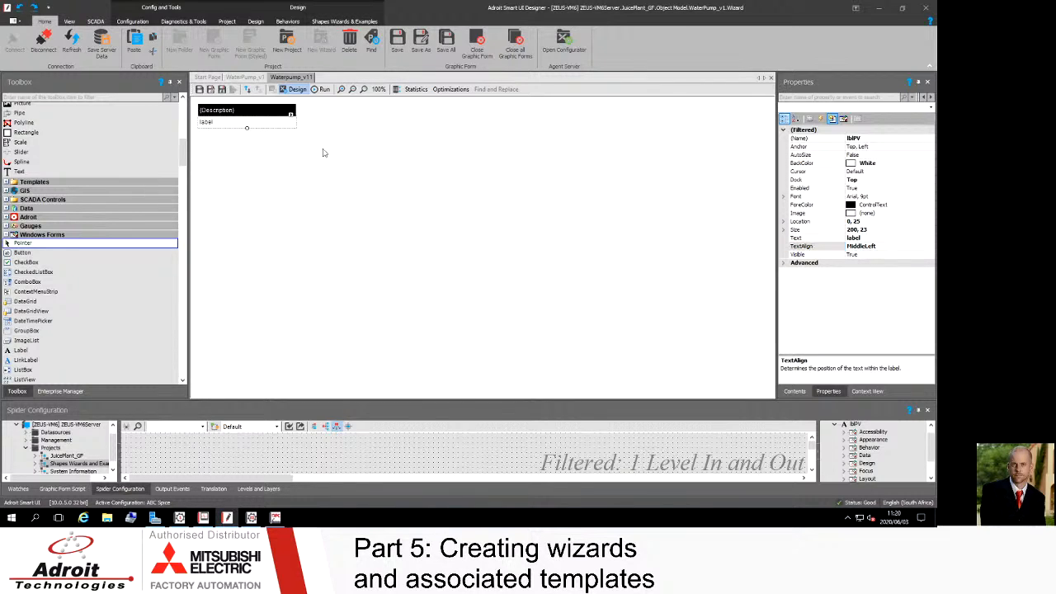
# Step: Set lblPV's text to PV: 0000.00
pyautogui.click(868, 238)
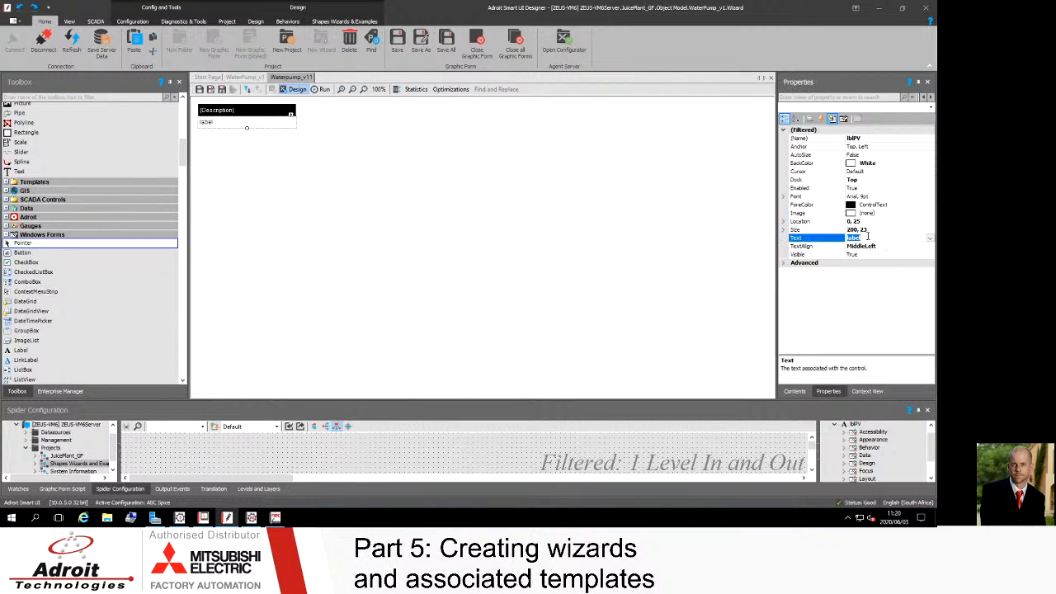
pyautogui.write('PV: 0000.00')
pyautogui.press('Return')
# Step: Add a Display Value behaviour to lblPV bound to the data element Adroit.Analog.JUP_BAT_FDA_PV.value
pyautogui.click(291, 116)
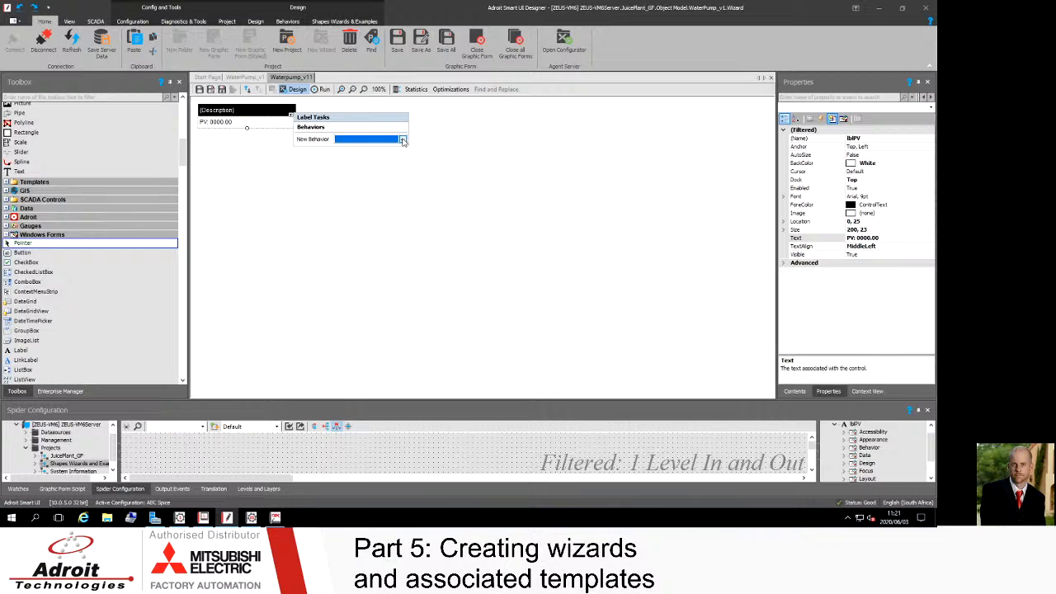
pyautogui.click(403, 140)
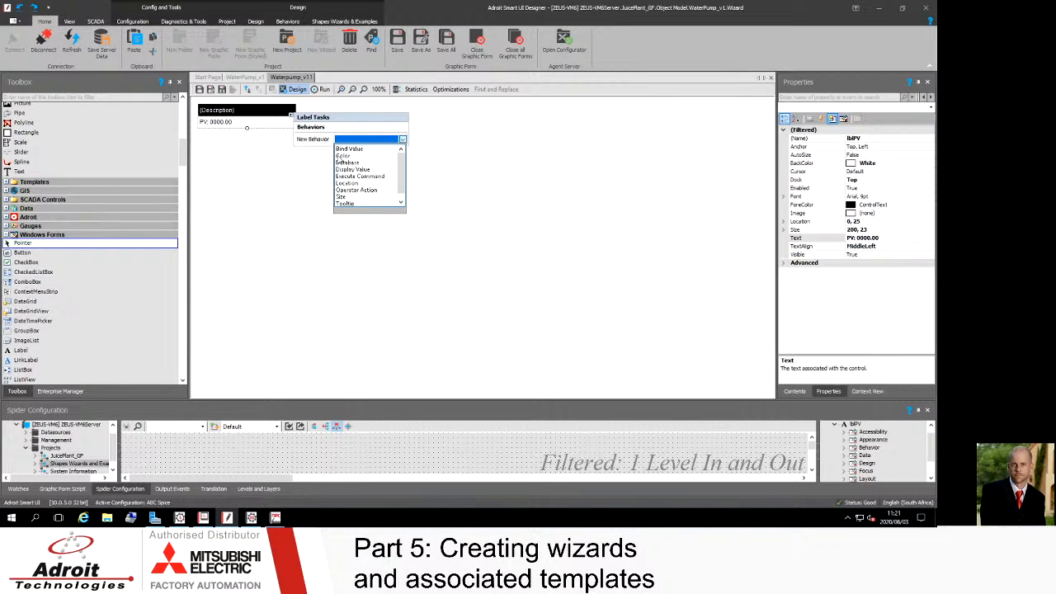
pyautogui.click(353, 170)
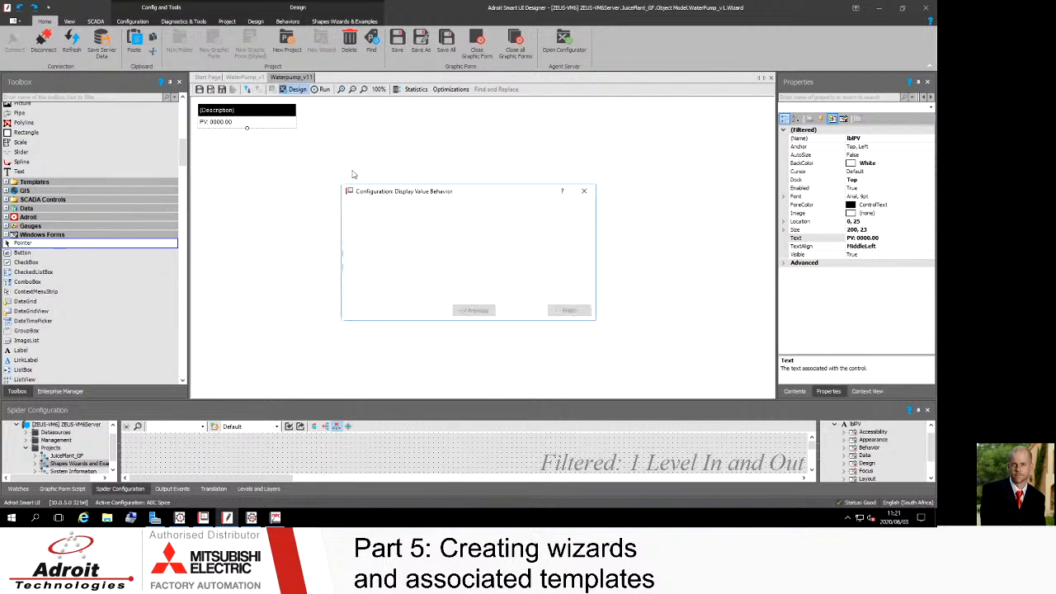
pyautogui.moveTo(455, 192); pyautogui.dragTo(448, 159)
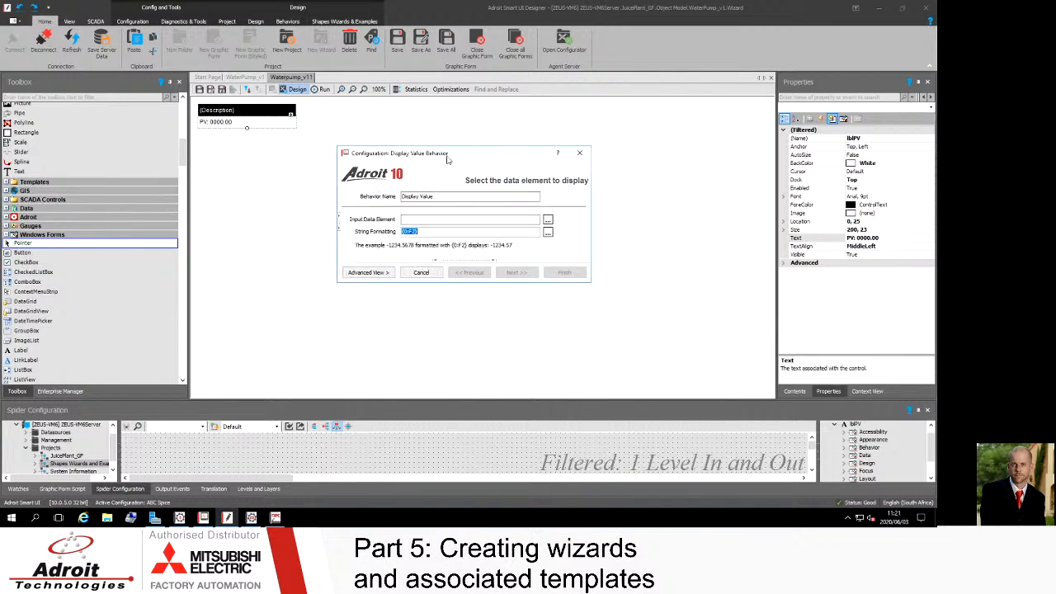
pyautogui.click(548, 220)
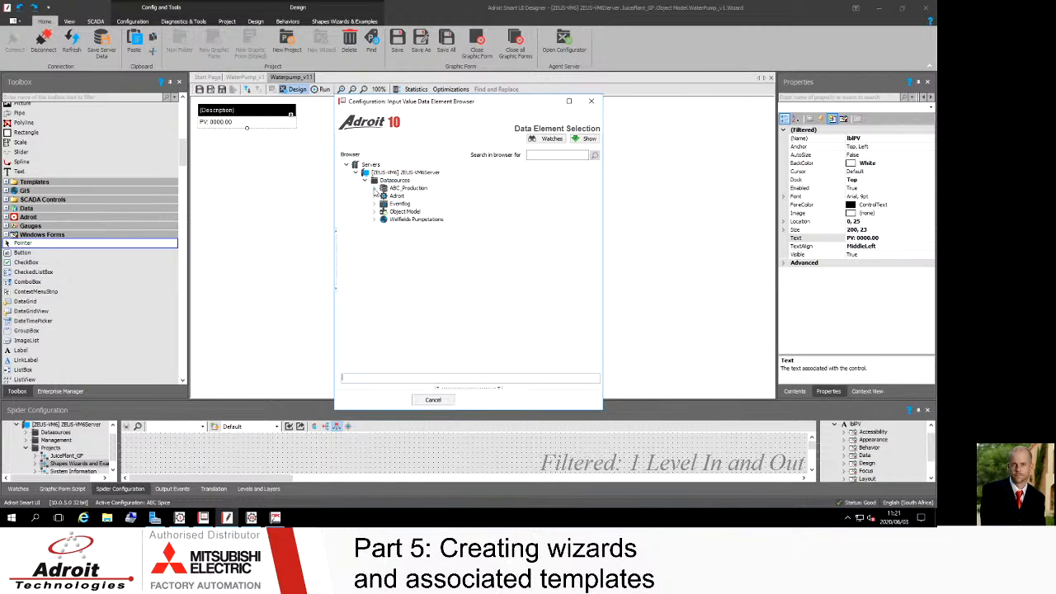
pyautogui.doubleClick(381, 198)
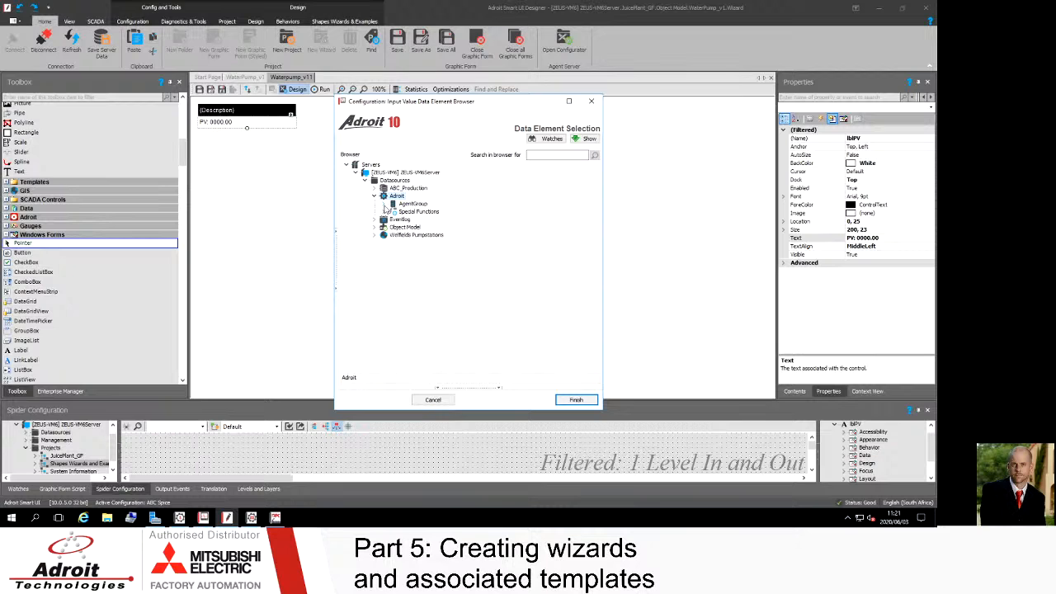
pyautogui.click(385, 208)
pyautogui.click(384, 208)
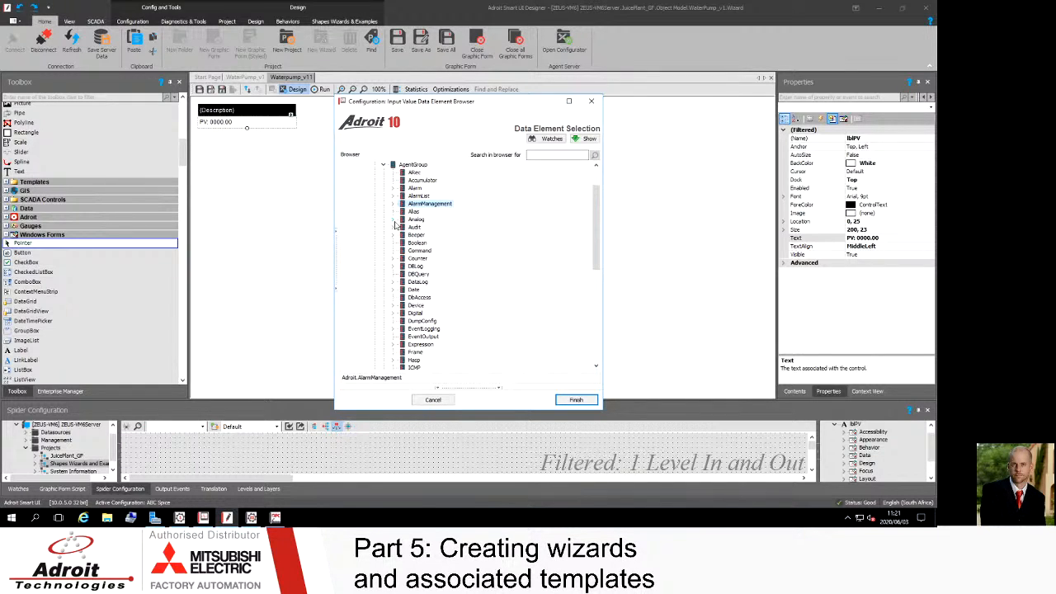
pyautogui.click(395, 220)
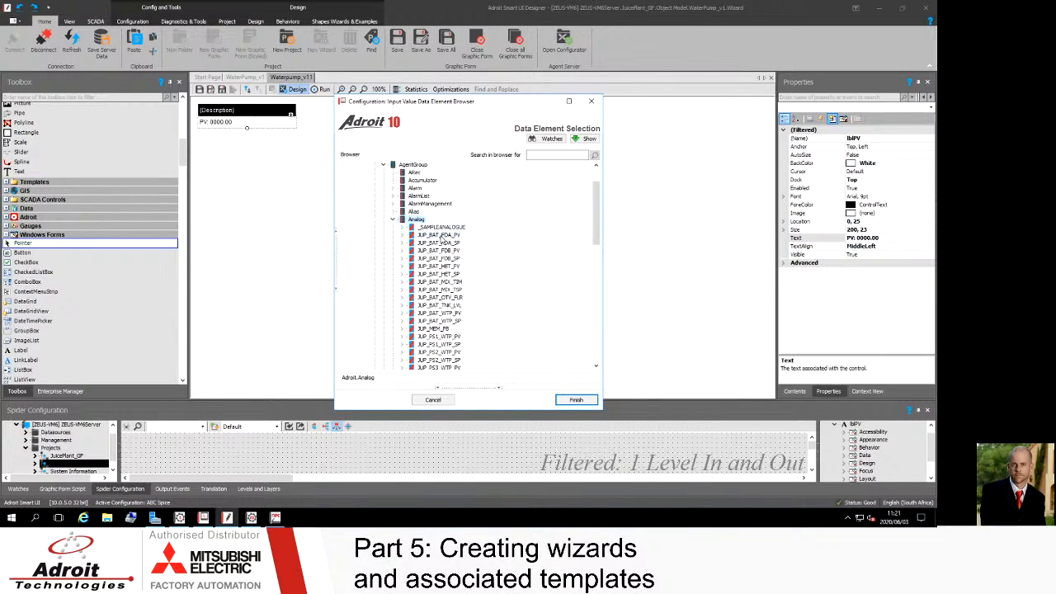
pyautogui.click(442, 236)
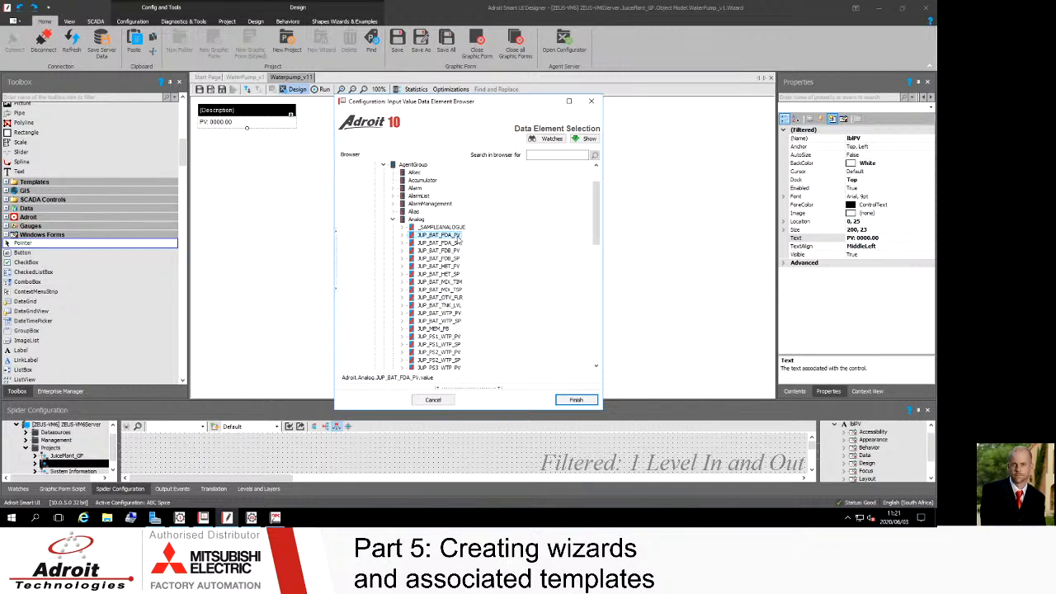
pyautogui.click(577, 400)
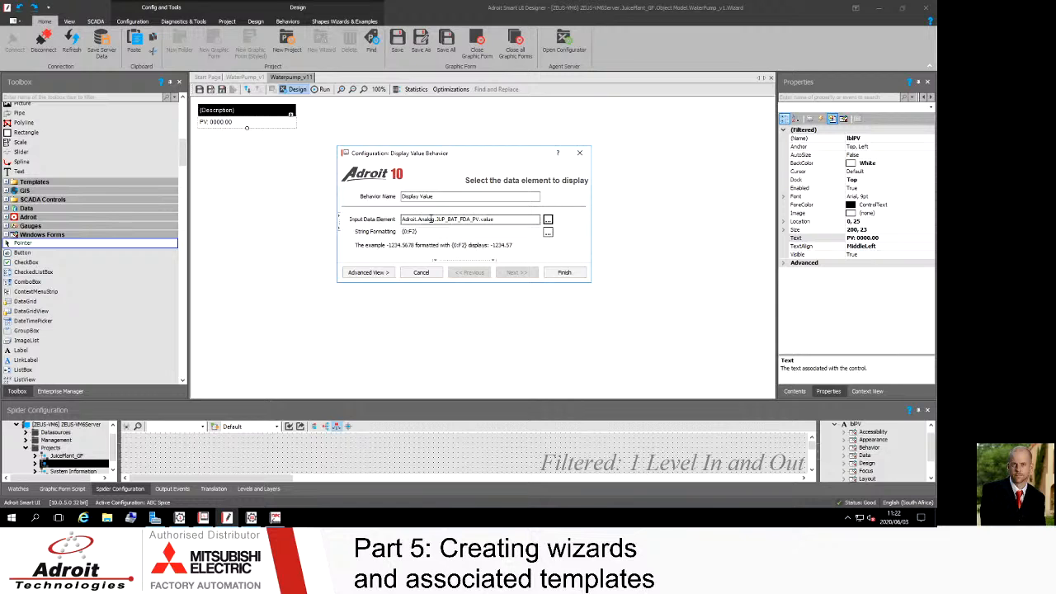
# Step: Replace the site, area and equipment parts of the input data element with {Site ID}, {Area ID} and {Equipment ID} substitutions
pyautogui.click(407, 231)
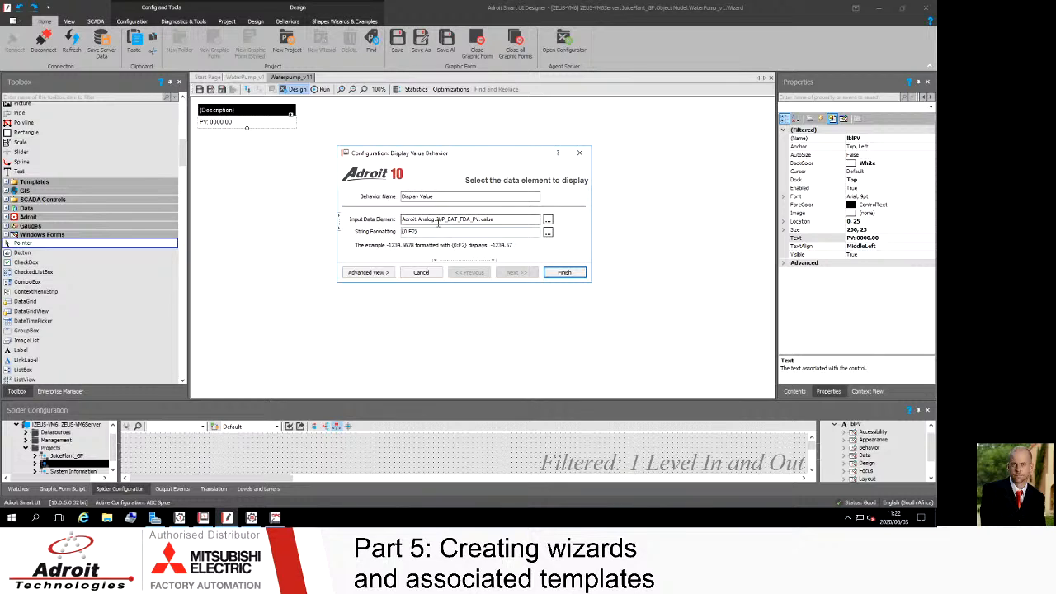
pyautogui.moveTo(436, 219); pyautogui.dragTo(424, 219)
pyautogui.press('Delete')
pyautogui.moveTo(429, 219); pyautogui.dragTo(419, 219)
pyautogui.write('{')
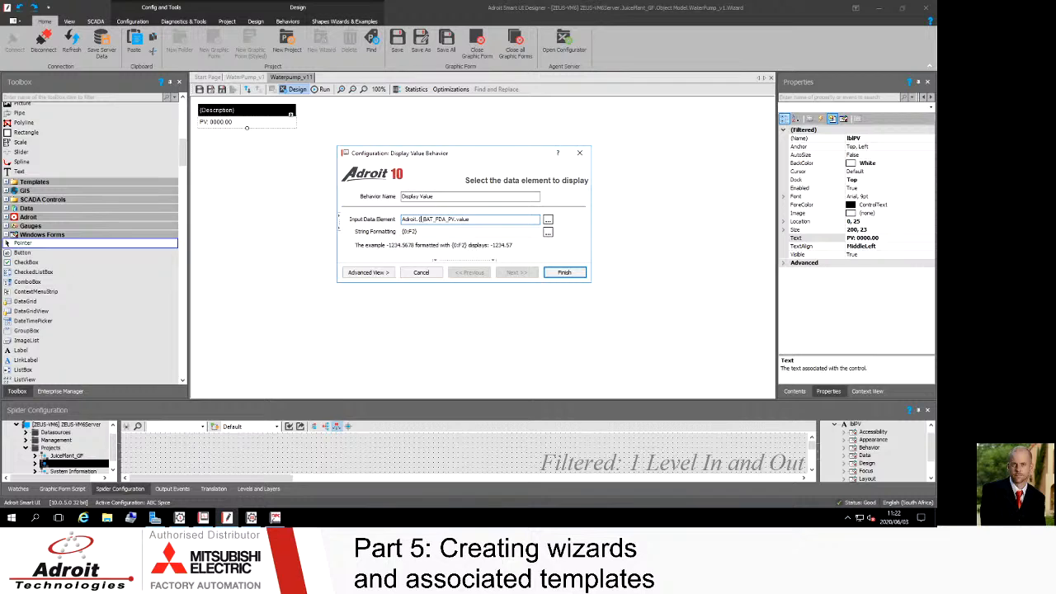
pyautogui.write('Site ID}')
pyautogui.moveTo(442, 219); pyautogui.dragTo(452, 219)
pyautogui.write('{Area ID}')
pyautogui.write('}')
pyautogui.press('Right')
pyautogui.hotkey('shift', 'Right')
pyautogui.hotkey('shift', 'Right')
pyautogui.hotkey('shift', 'Right')
pyautogui.write('{')
pyautogui.write('Equipmen')
pyautogui.write('t}')
pyautogui.write('ID}')
pyautogui.write('_')
# Step: Try replacing the whole input data element with a {PV Dataelement} substitution
pyautogui.click(511, 219)
pyautogui.hotkey('ctrl', 'shift', 'Left')
pyautogui.hotkey('ctrl', 'shift', 'Left')
pyautogui.hotkey('ctrl', 'shift', 'Left')
pyautogui.hotkey('ctrl', 'shift', 'Left')
pyautogui.hotkey('ctrl', 'shift', 'Left')
pyautogui.hotkey('ctrl', 'shift', 'Left')
pyautogui.hotkey('ctrl', 'shift', 'Left')
pyautogui.hotkey('ctrl', 'shift', 'Left')
pyautogui.hotkey('ctrl', 'c')
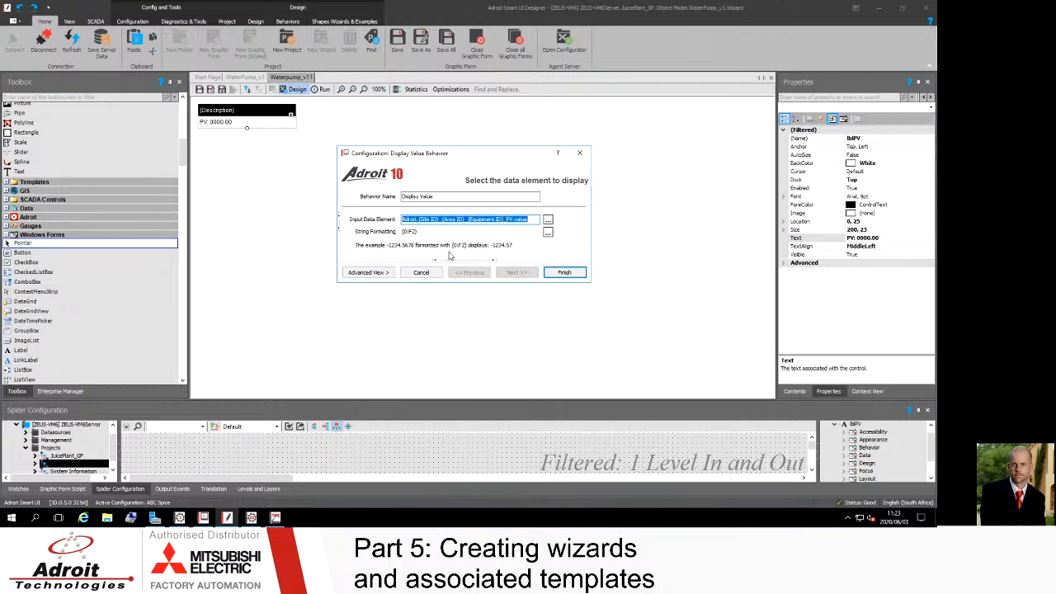
pyautogui.press('BackSpace')
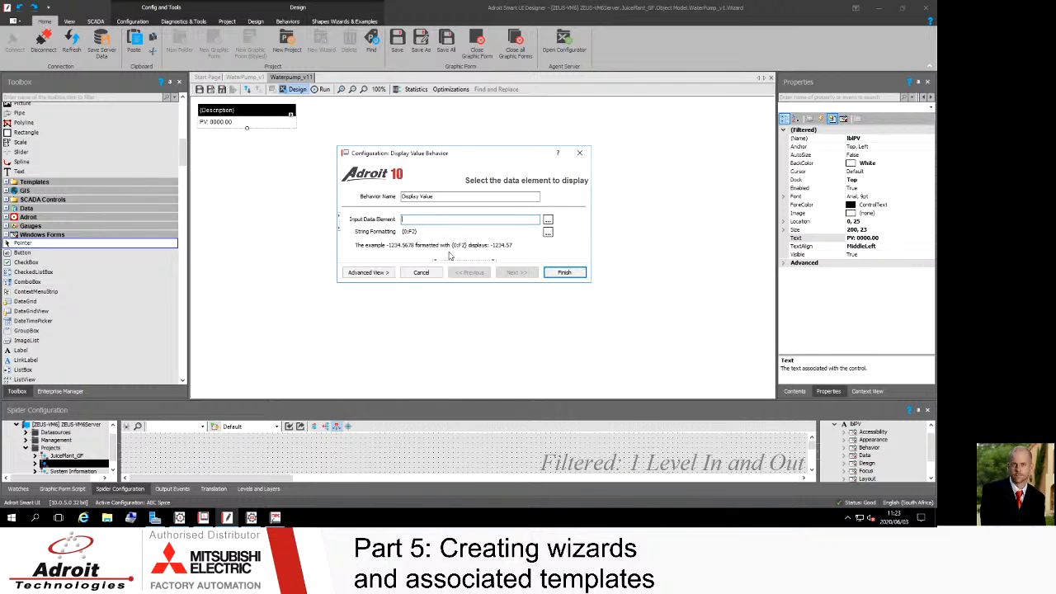
pyautogui.write('{')
pyautogui.write('PV')
pyautogui.write(' Data')
pyautogui.write('elem')
pyautogui.write('ent}')
pyautogui.press('BackSpace')
pyautogui.press('BackSpace')
pyautogui.press('BackSpace')
pyautogui.press('BackSpace')
pyautogui.press('BackSpace')
pyautogui.press('BackSpace')
pyautogui.press('BackSpace')
pyautogui.press('BackSpace')
pyautogui.press('BackSpace')
pyautogui.press('BackSpace')
pyautogui.press('BackSpace')
pyautogui.press('BackSpace')
pyautogui.press('BackSpace')
pyautogui.press('BackSpace')
pyautogui.press('BackSpace')
pyautogui.press('BackSpace')
pyautogui.hotkey('ctrl', 'v')
# Step: Set the string formatting to PV: {0:F2} and finish the Display Value behaviour
pyautogui.click(403, 233)
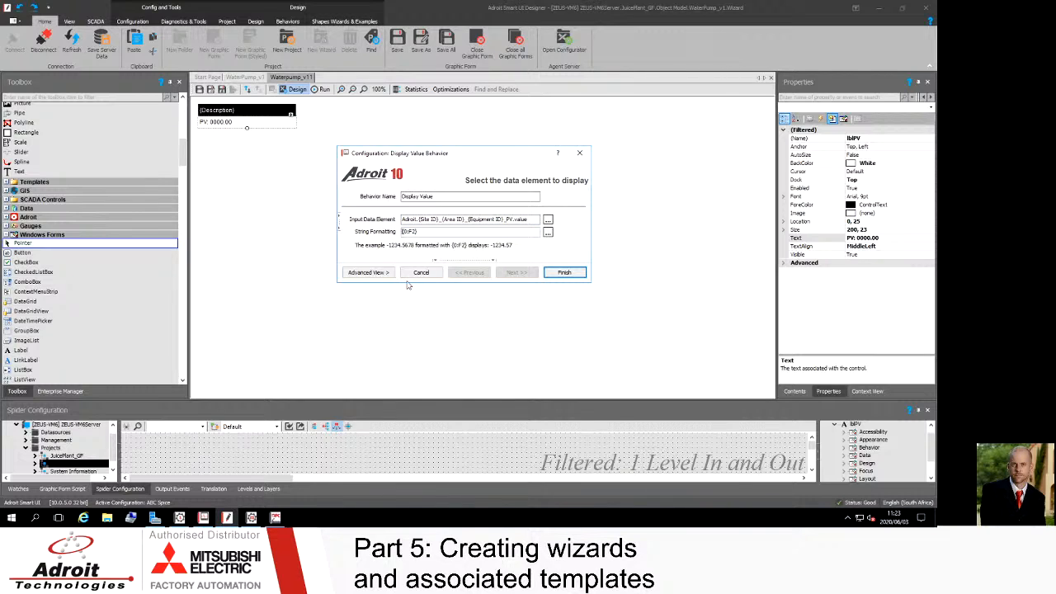
pyautogui.write('PV:')
pyautogui.click(432, 232)
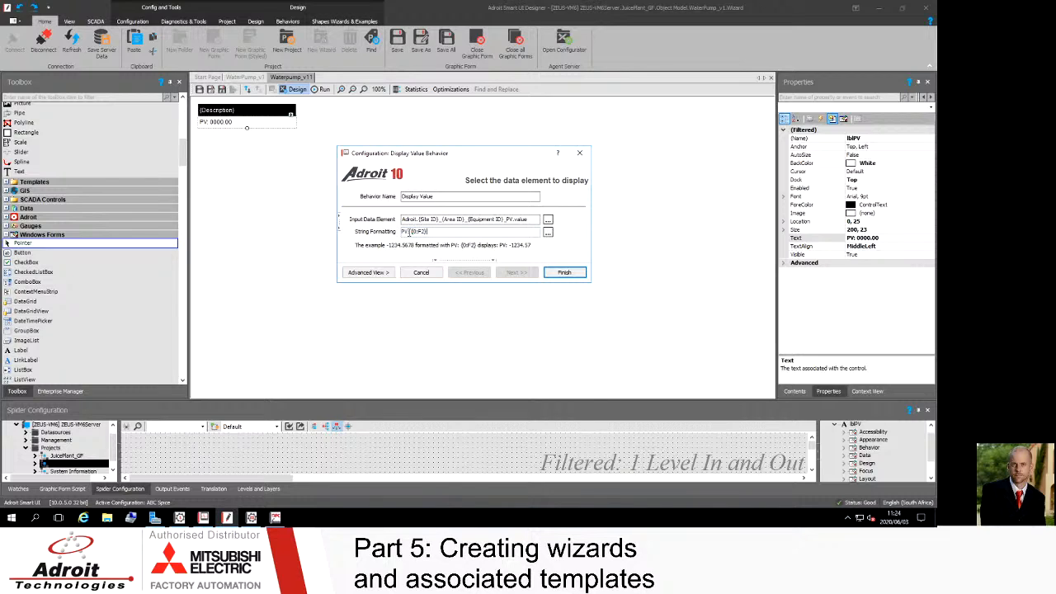
pyautogui.click(564, 273)
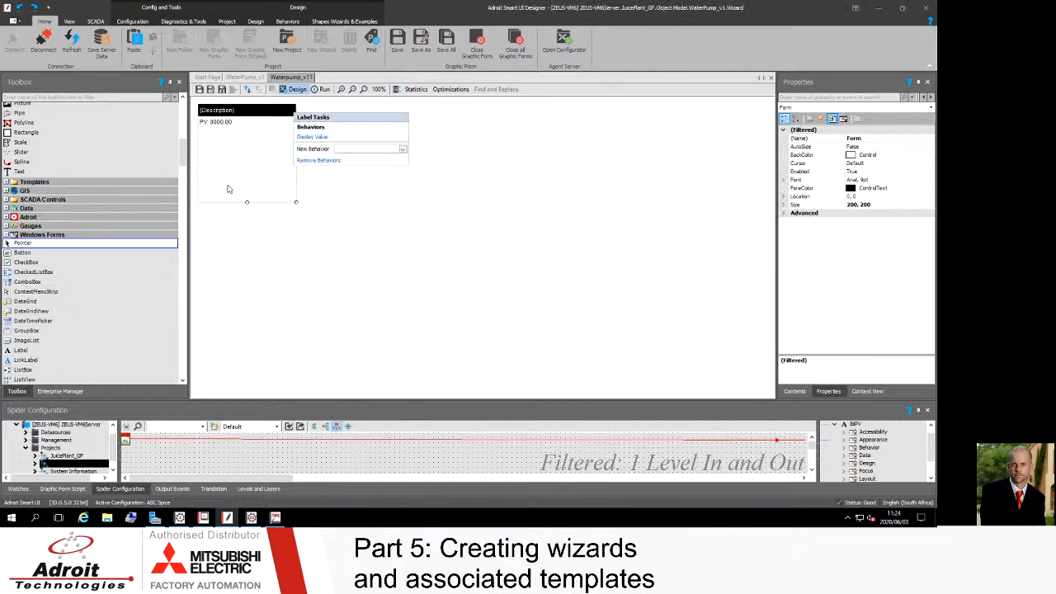
# Step: Shrink the form to fit the two labels, optimising its size to 200, 48, and save the wizard
pyautogui.click(244, 155)
pyautogui.click(242, 123)
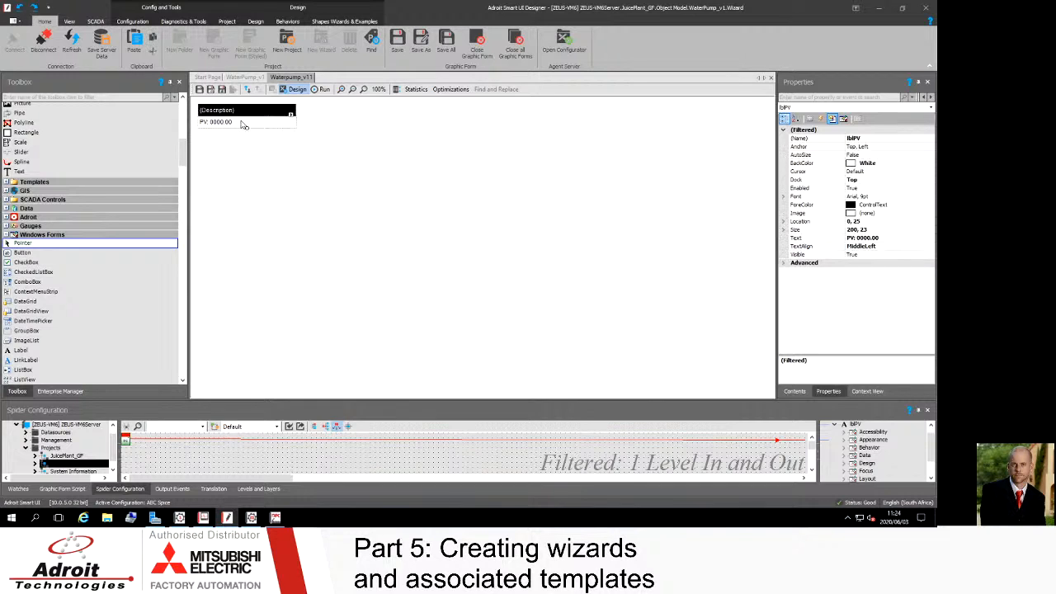
pyautogui.click(249, 192)
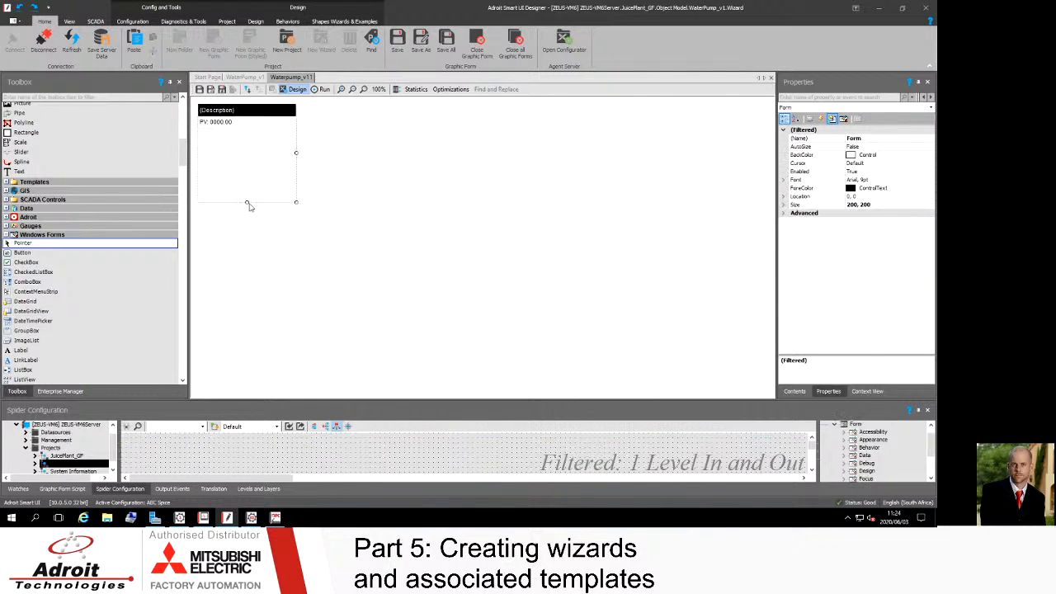
pyautogui.moveTo(245, 202); pyautogui.dragTo(247, 138)
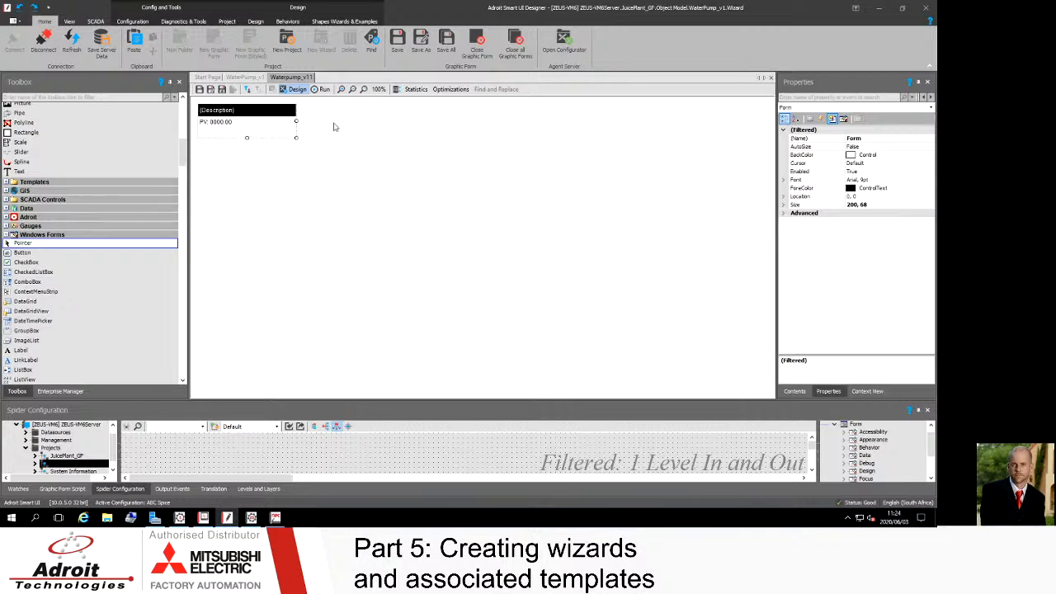
pyautogui.click(396, 90)
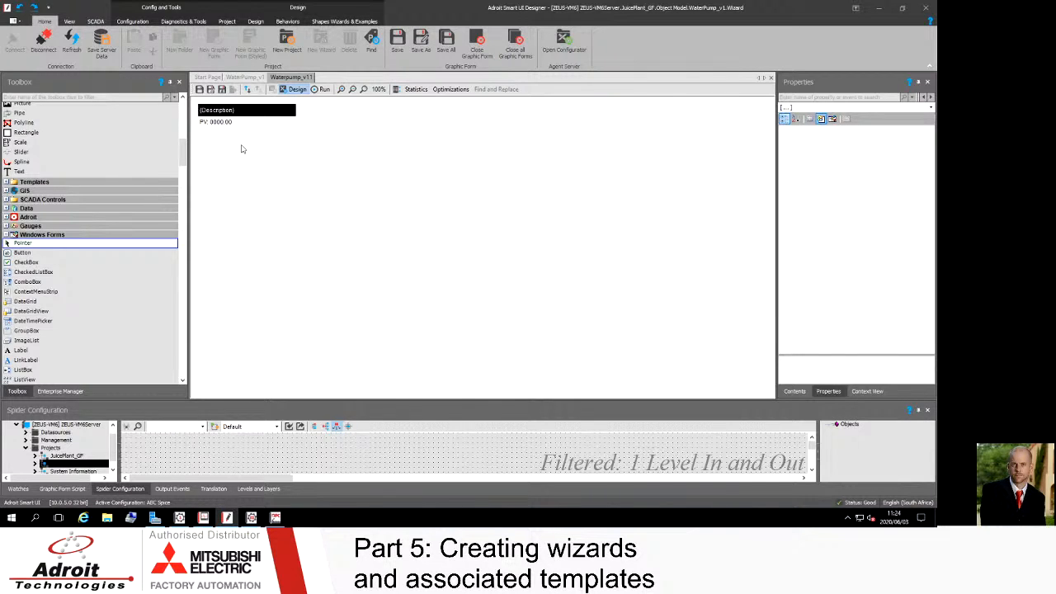
pyautogui.click(200, 90)
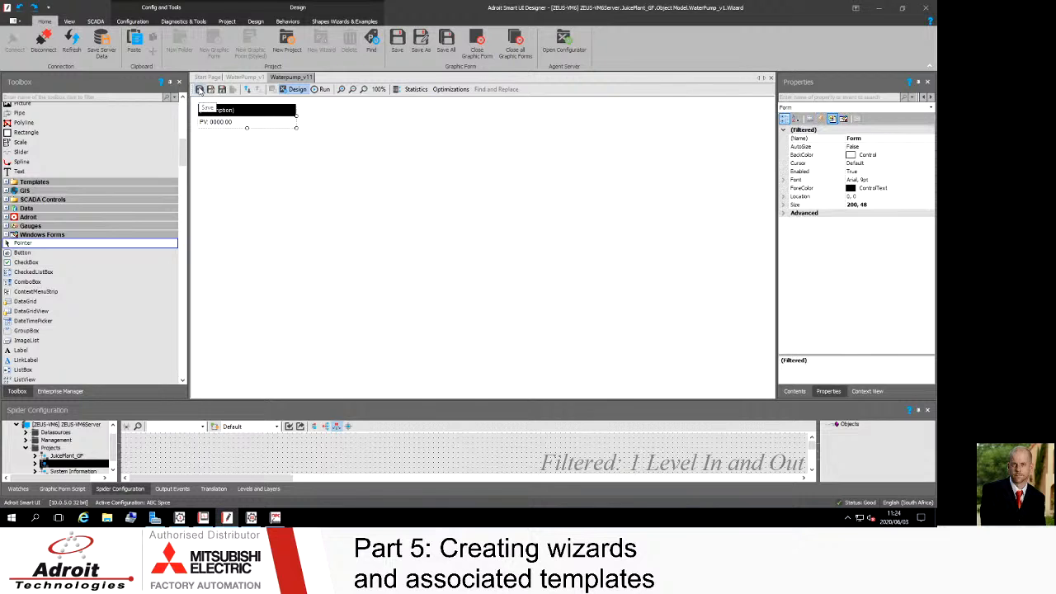
# Step: Open the Graphic Form in the _Temp folder and delete its existing Feeder A wizard instance
pyautogui.click(60, 391)
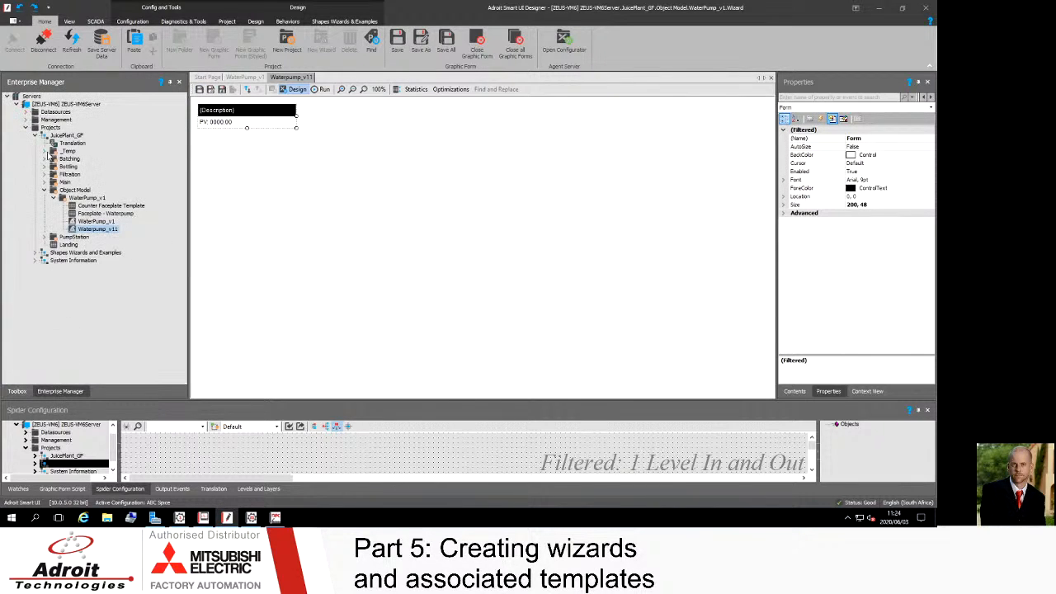
pyautogui.doubleClick(51, 153)
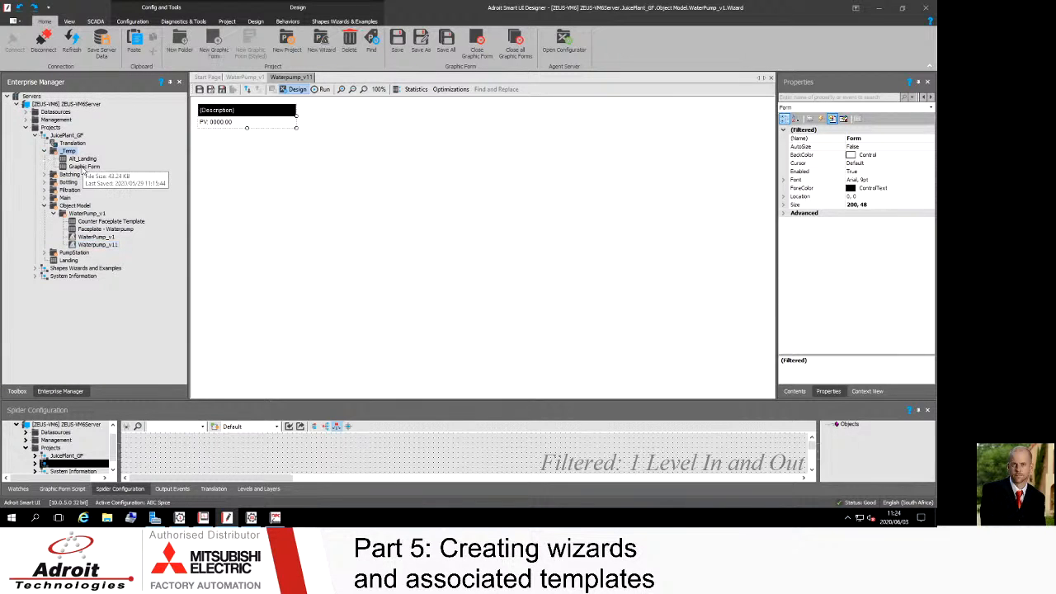
pyautogui.doubleClick(83, 167)
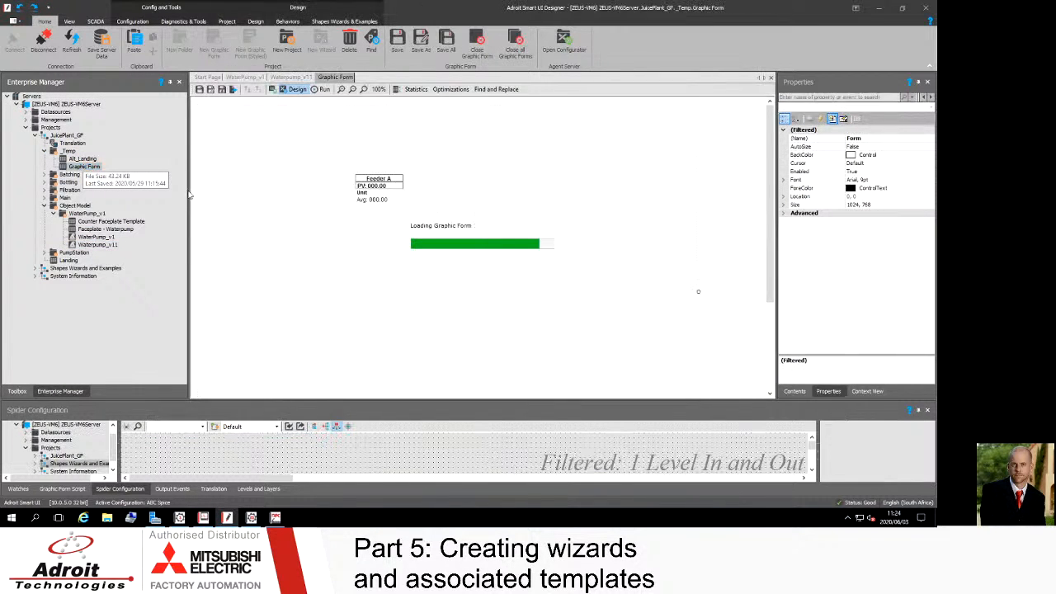
pyautogui.click(396, 209)
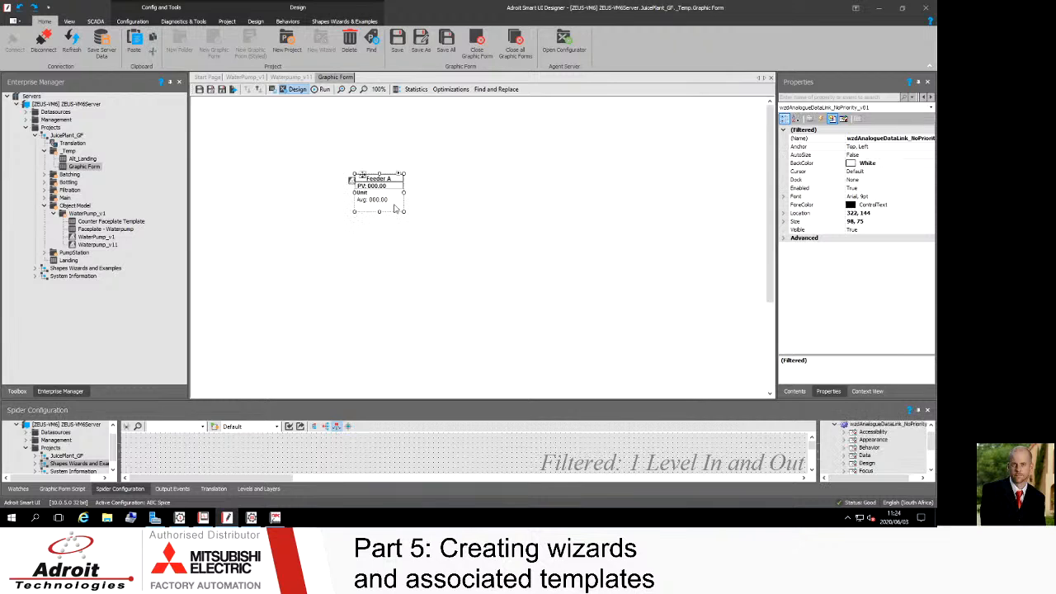
pyautogui.press('Delete')
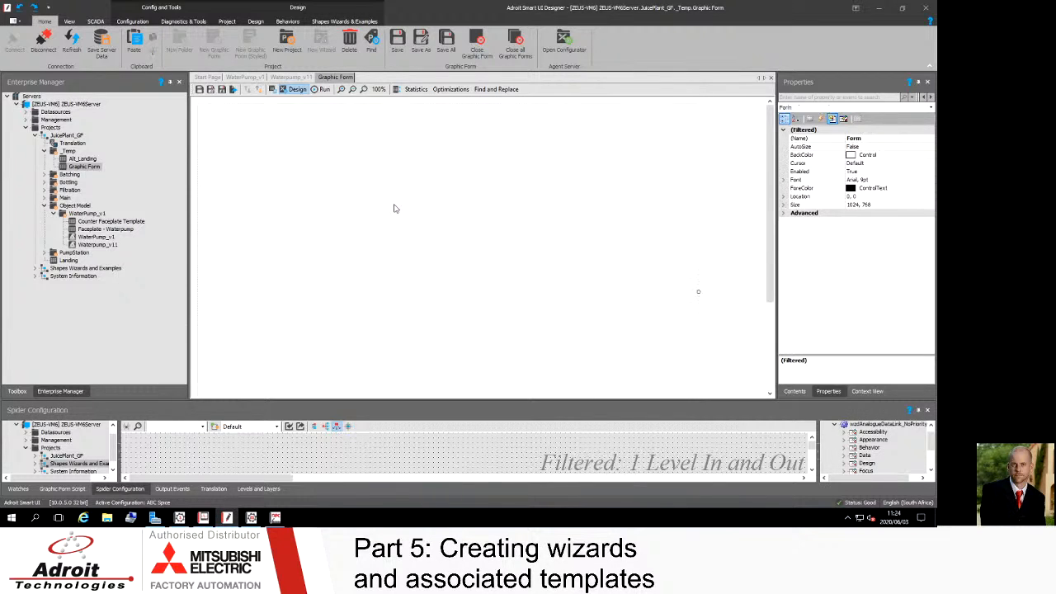
# Step: Place Waterpump_v11 on the graphic form with Description Feeder A, Site ID JUP, Area ID BAT, Equipment ID FDA, and reposition it
pyautogui.click(95, 245)
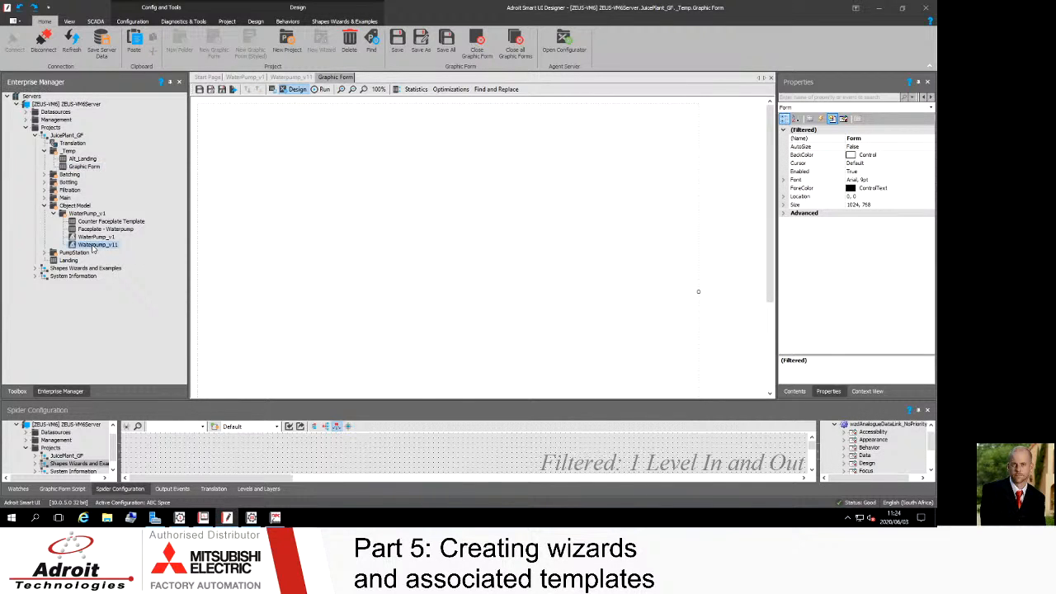
pyautogui.moveTo(94, 247); pyautogui.dragTo(364, 180)
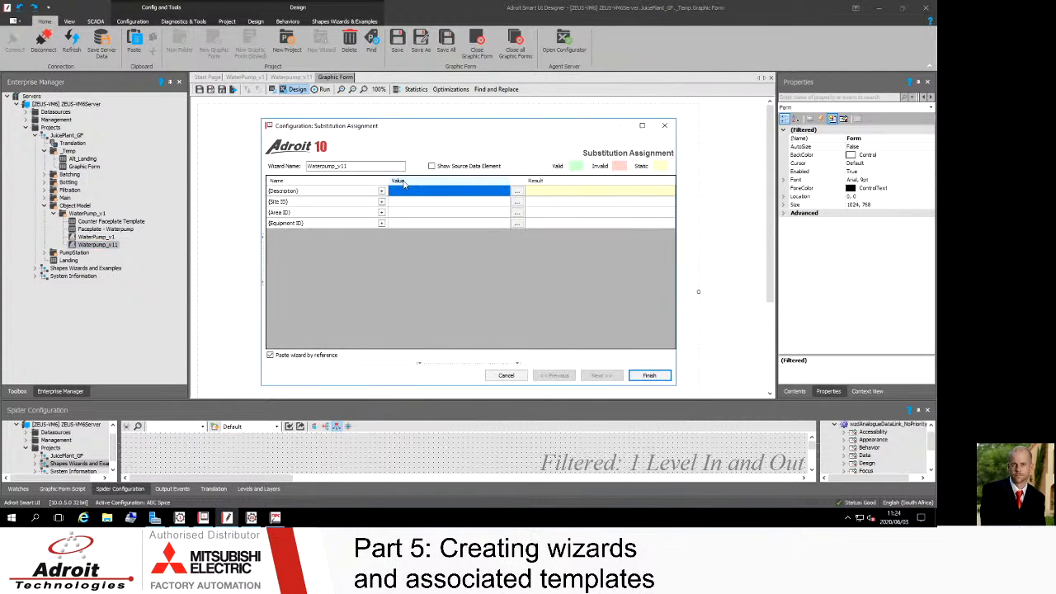
pyautogui.click(410, 190)
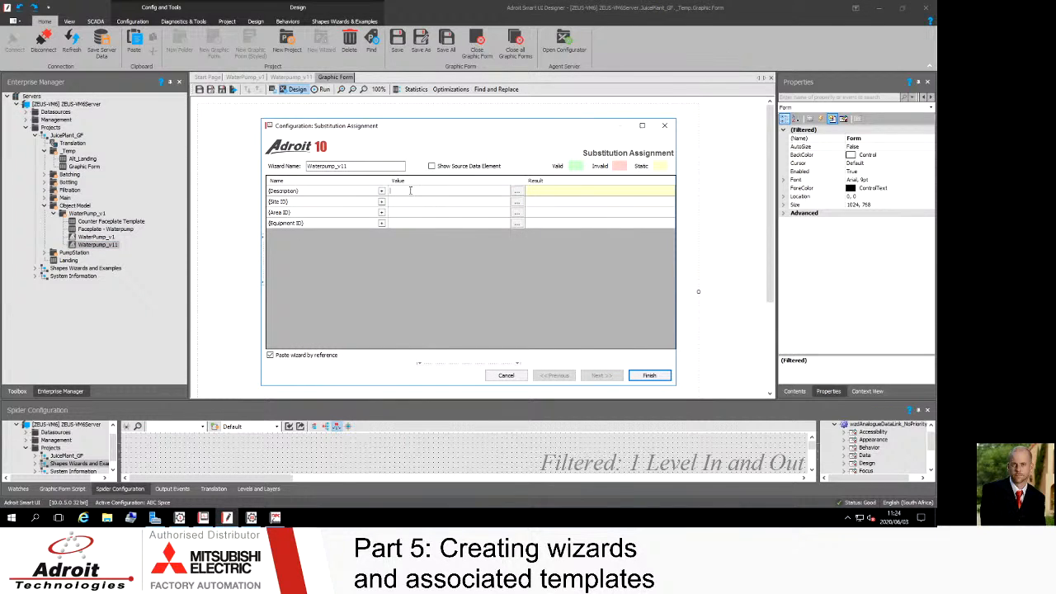
pyautogui.write('Feeder A')
pyautogui.click(397, 201)
pyautogui.write('JUP')
pyautogui.click(394, 213)
pyautogui.write('BAT')
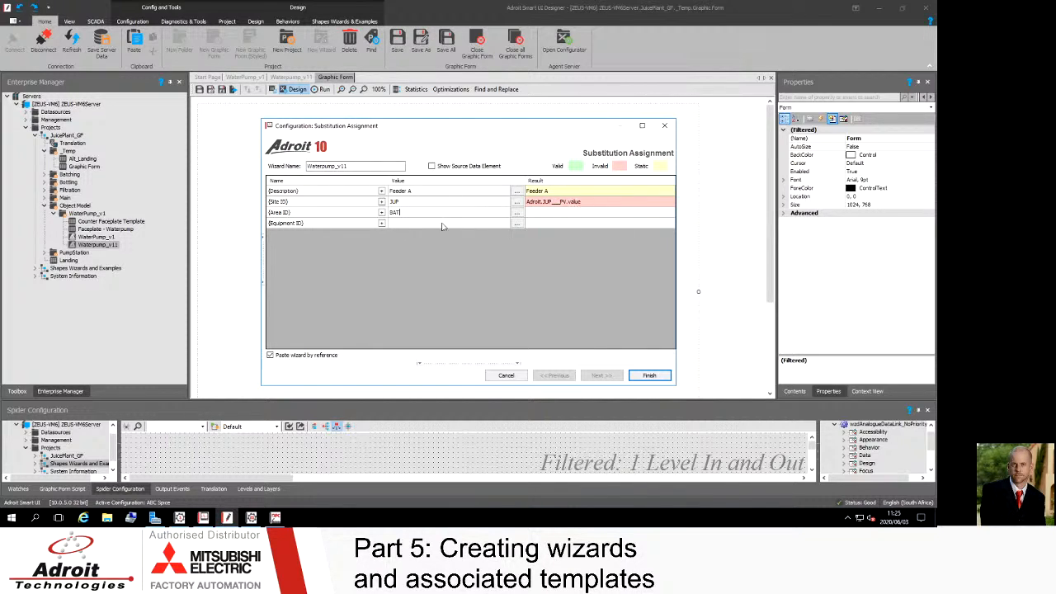
pyautogui.click(411, 223)
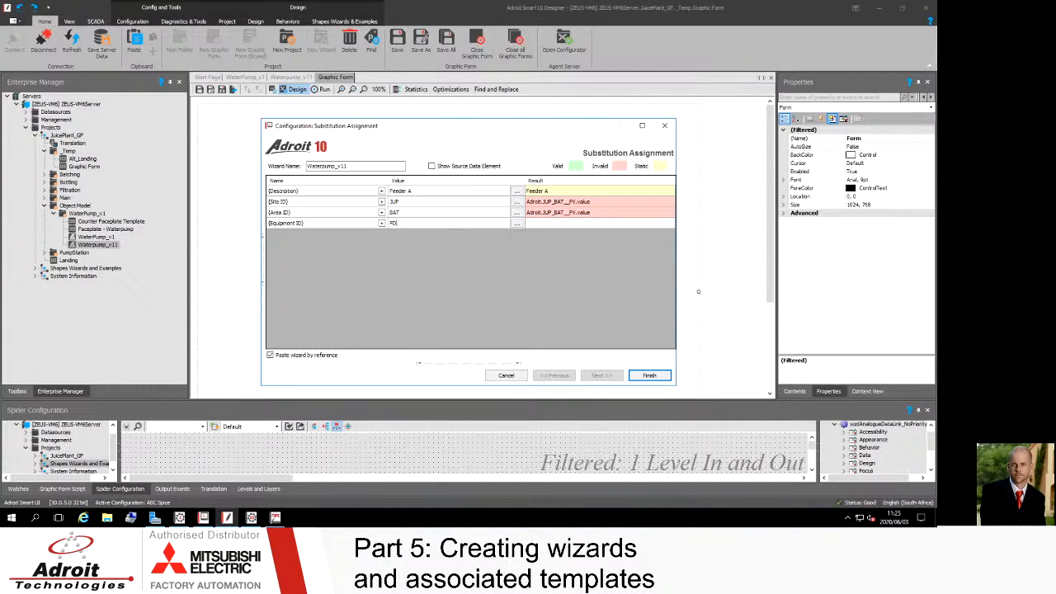
pyautogui.write('FDA')
pyautogui.click(429, 211)
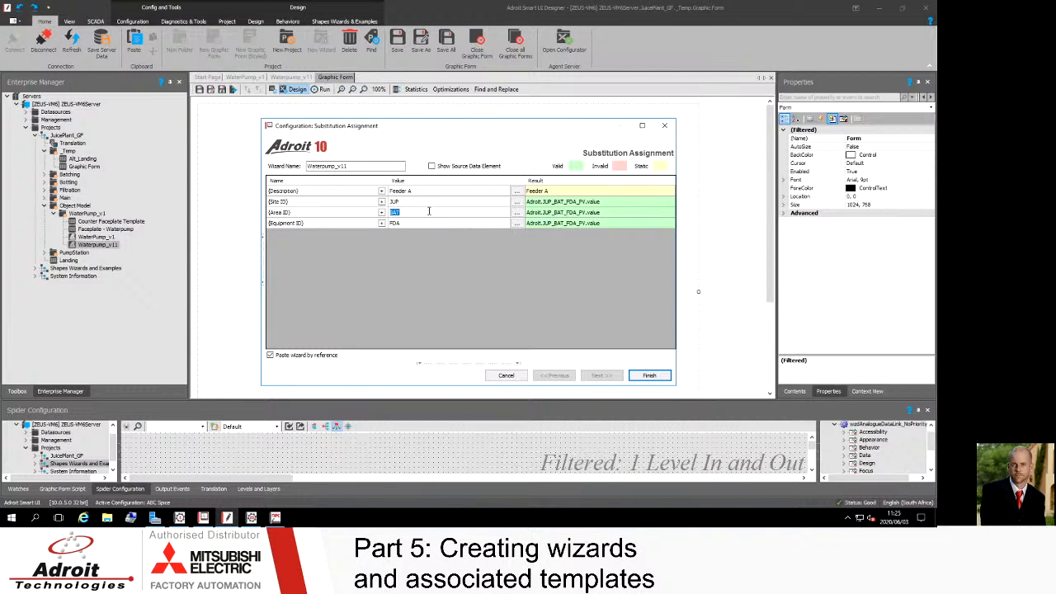
pyautogui.click(651, 376)
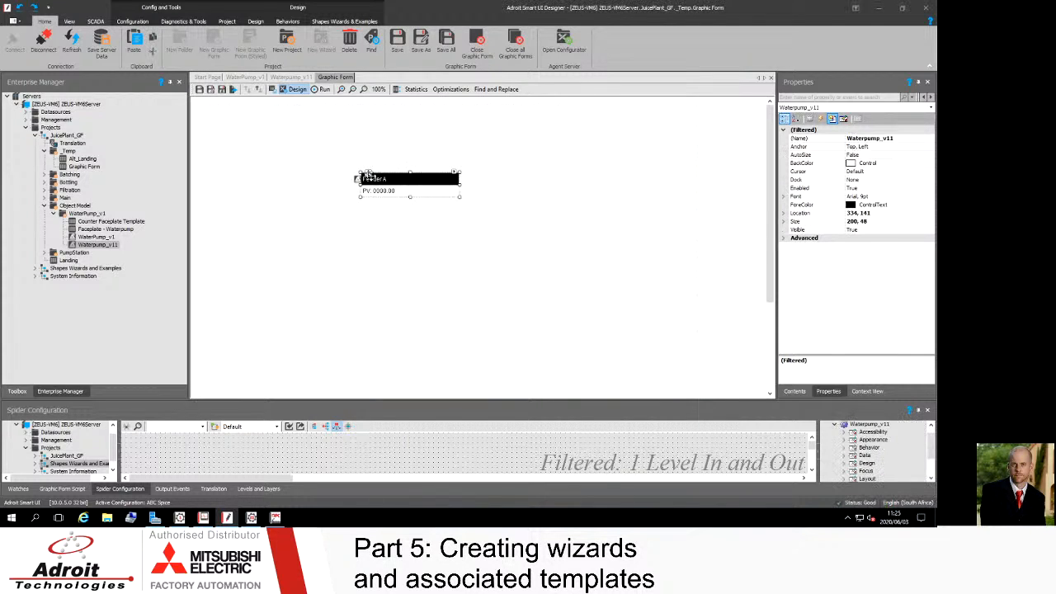
pyautogui.moveTo(359, 176); pyautogui.dragTo(326, 151)
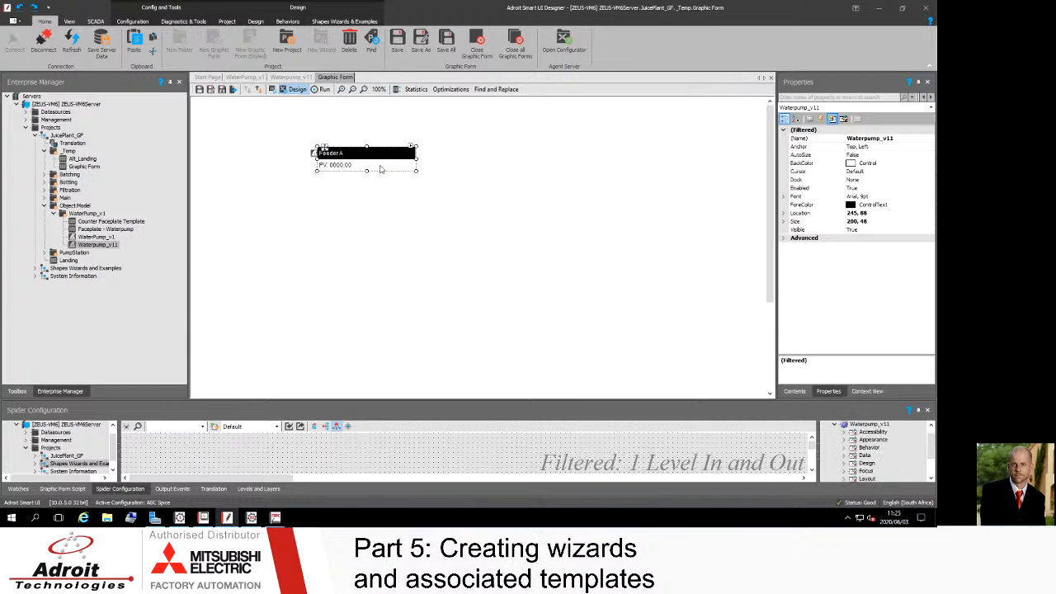
# Step: Copy the input data element from the PV label's Display Value behaviour in the Waterpump_v11 wizard
pyautogui.moveTo(418, 157)
pyautogui.mouseDown()
pyautogui.moveTo(480, 158)
pyautogui.moveTo(341, 164)
pyautogui.moveTo(431, 164)
pyautogui.moveTo(383, 163)
pyautogui.moveTo(408, 162)
pyautogui.mouseUp()
pyautogui.click(290, 78)
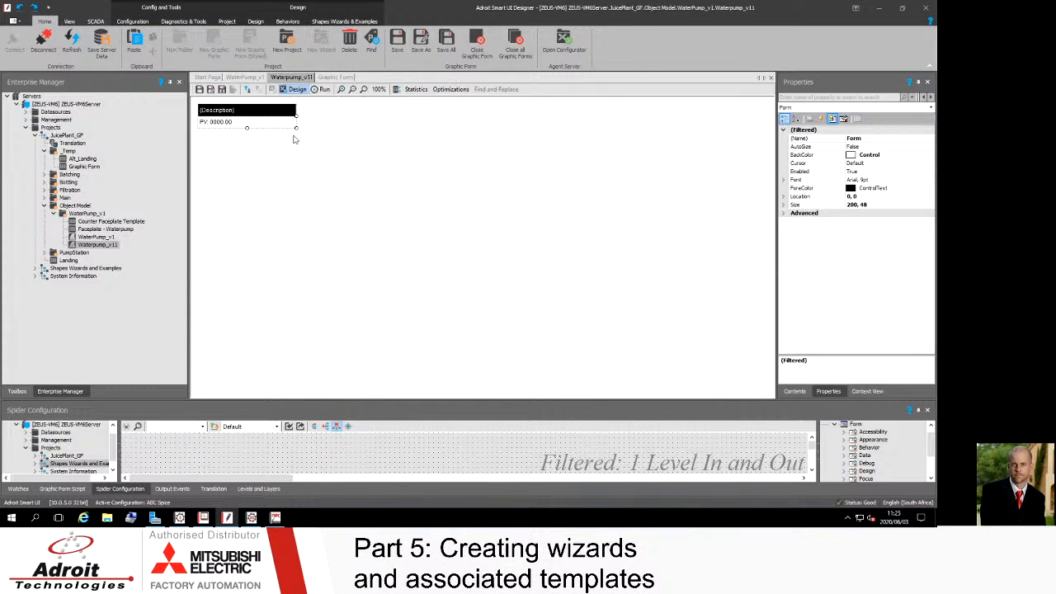
pyautogui.click(245, 124)
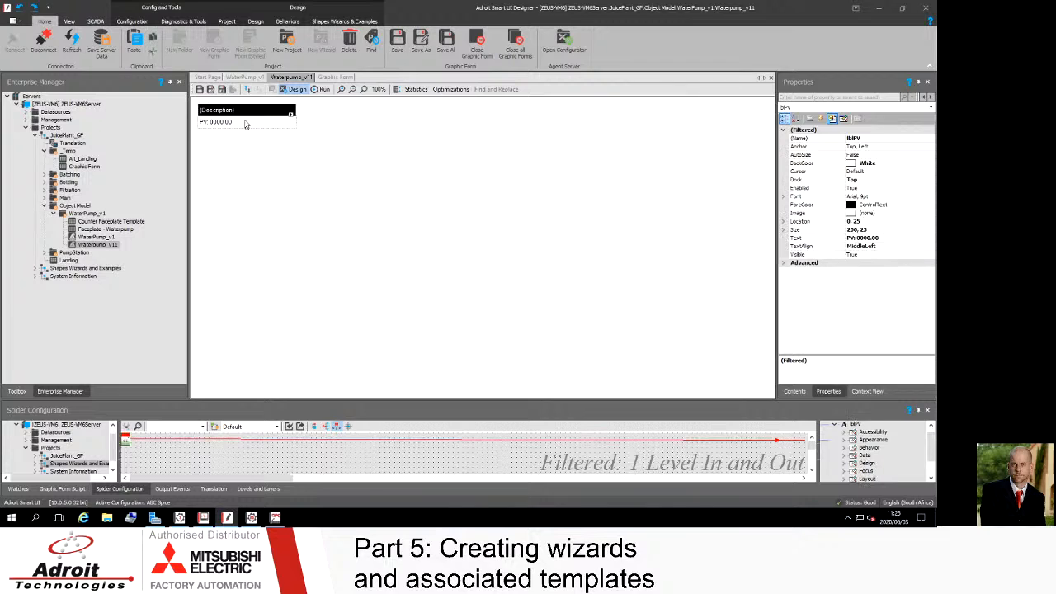
pyautogui.click(291, 115)
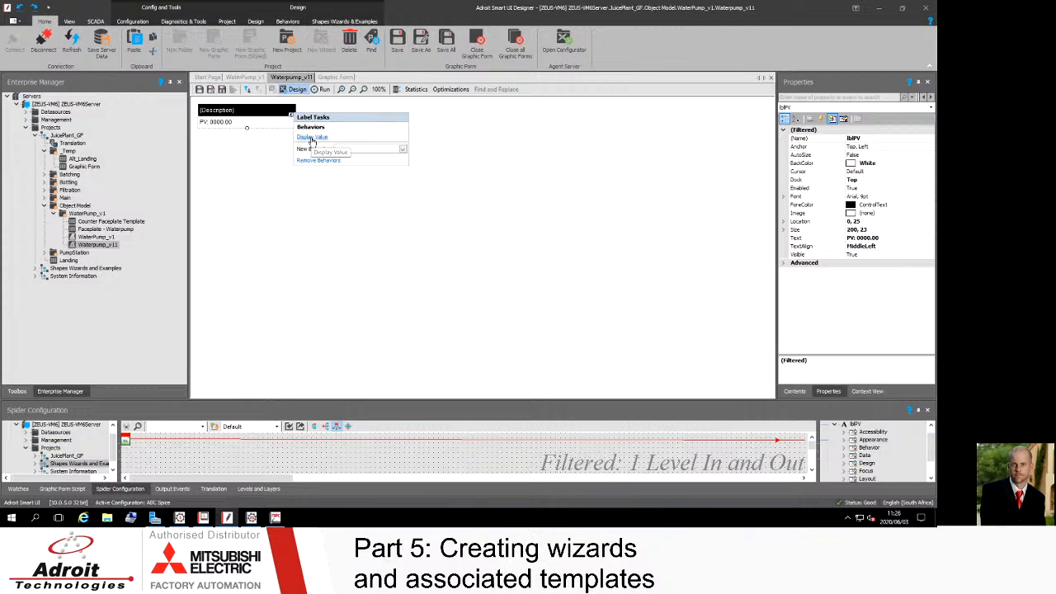
pyautogui.click(404, 149)
pyautogui.click(403, 149)
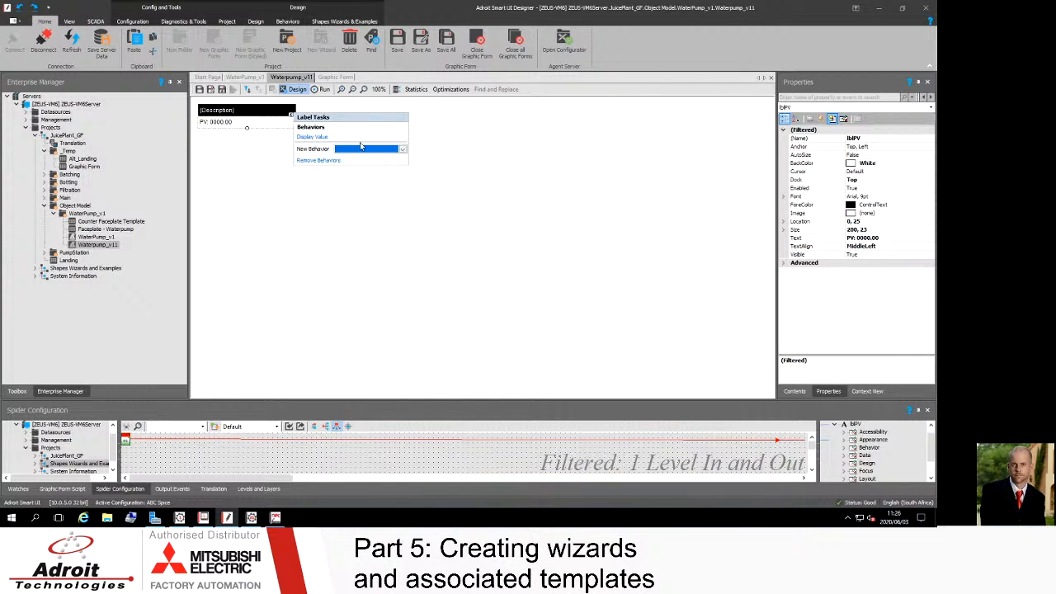
pyautogui.click(312, 137)
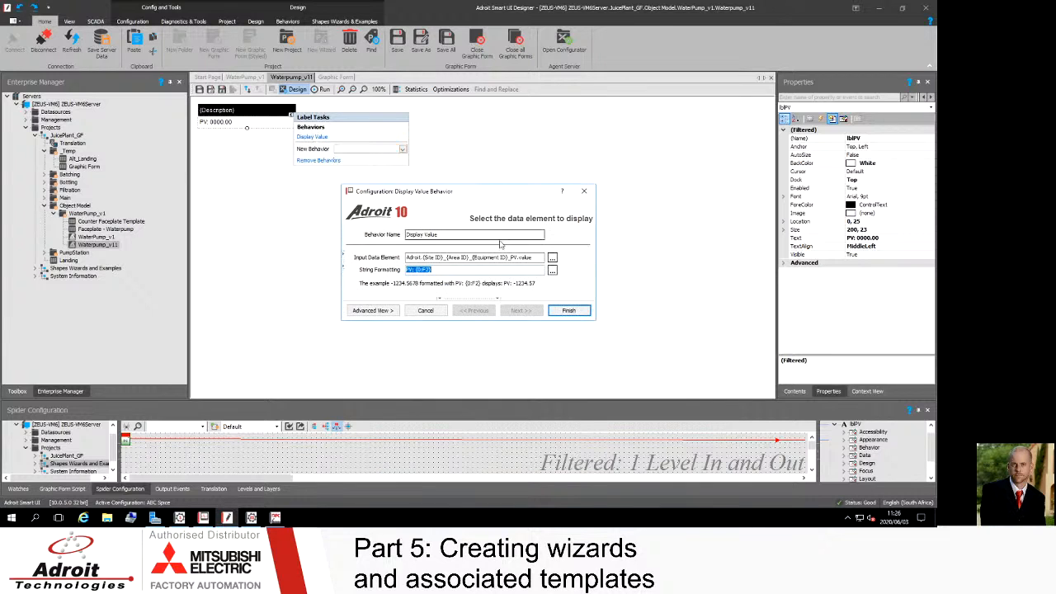
pyautogui.moveTo(538, 258); pyautogui.dragTo(413, 258)
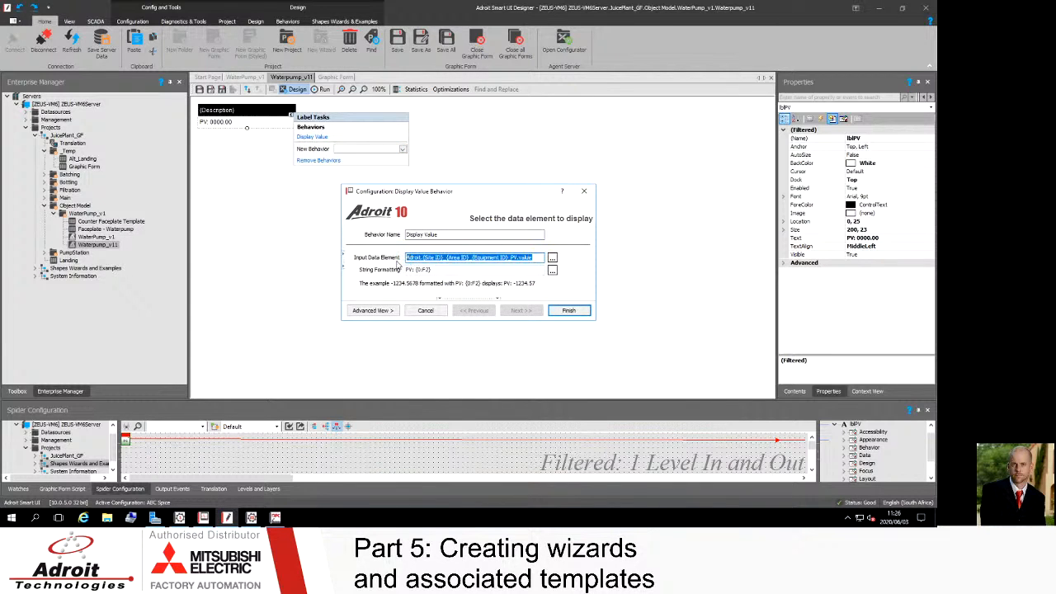
pyautogui.click(570, 310)
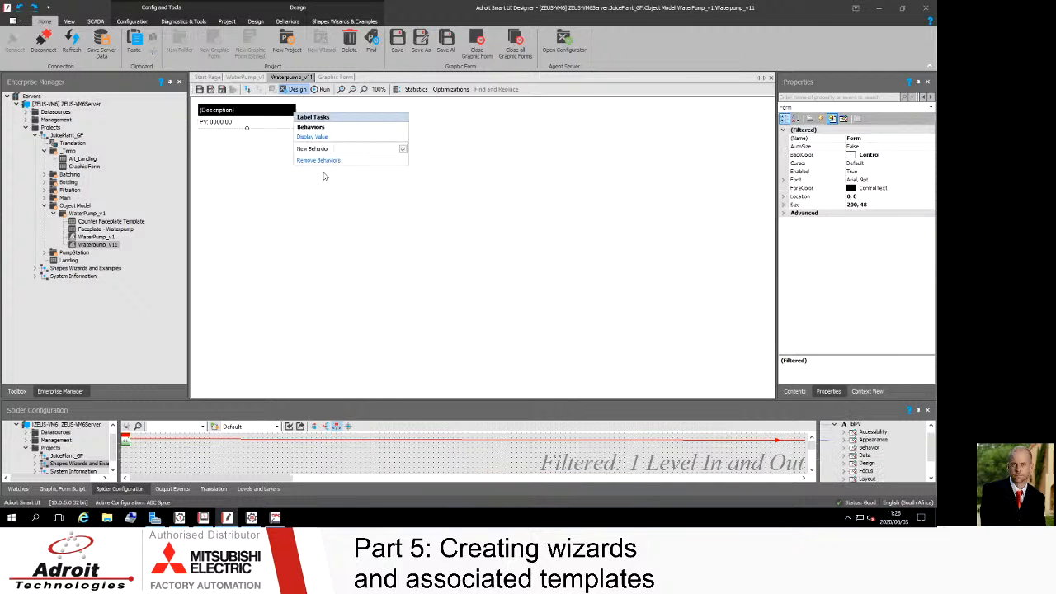
# Step: Add a Tooltip behaviour to the PV label and paste the PV data element into its data element row
pyautogui.click(402, 149)
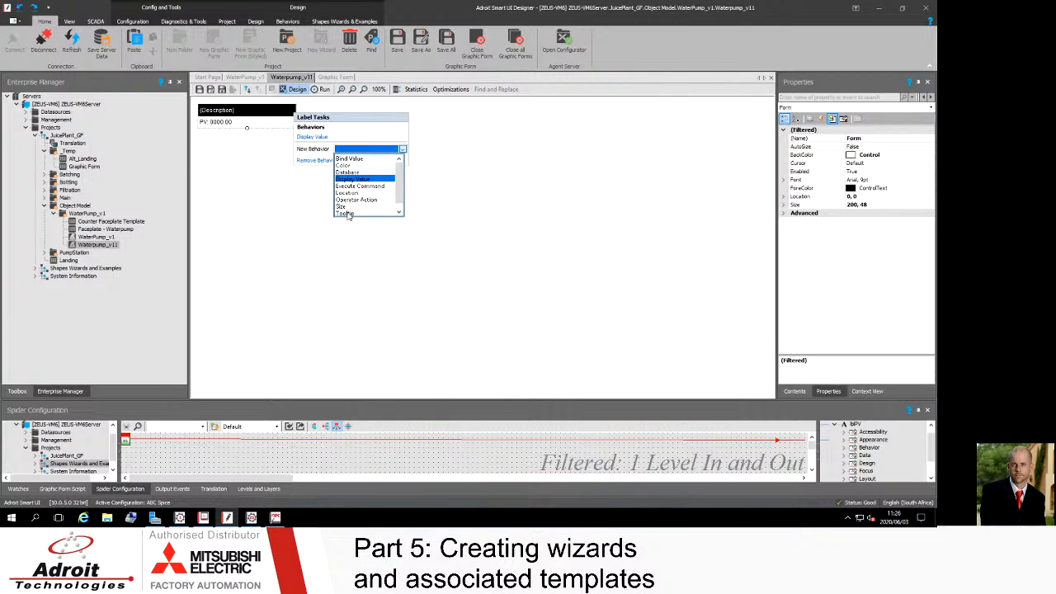
pyautogui.click(345, 213)
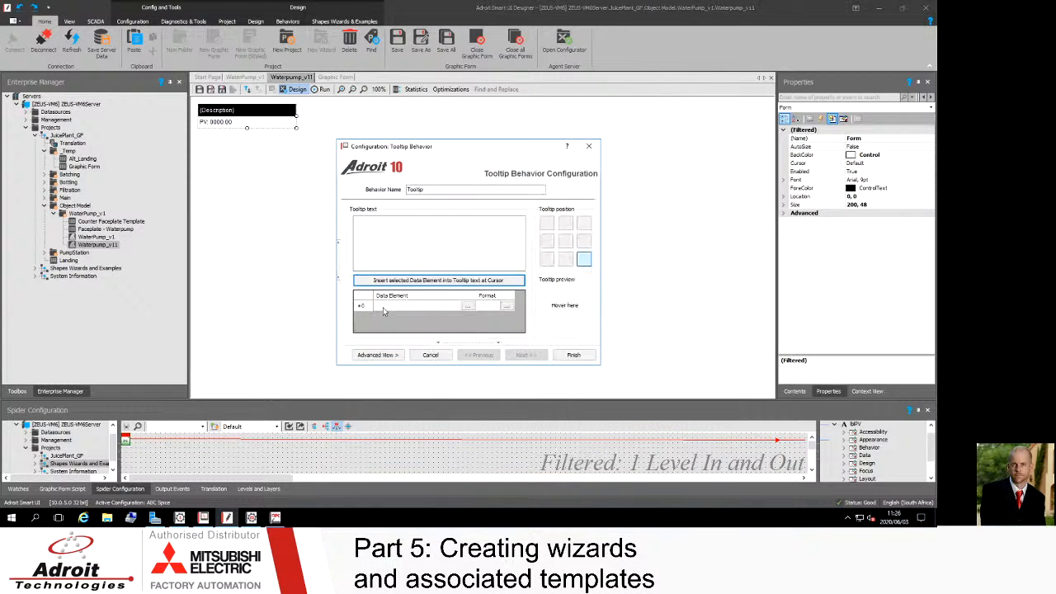
pyautogui.click(382, 309)
pyautogui.click(380, 307)
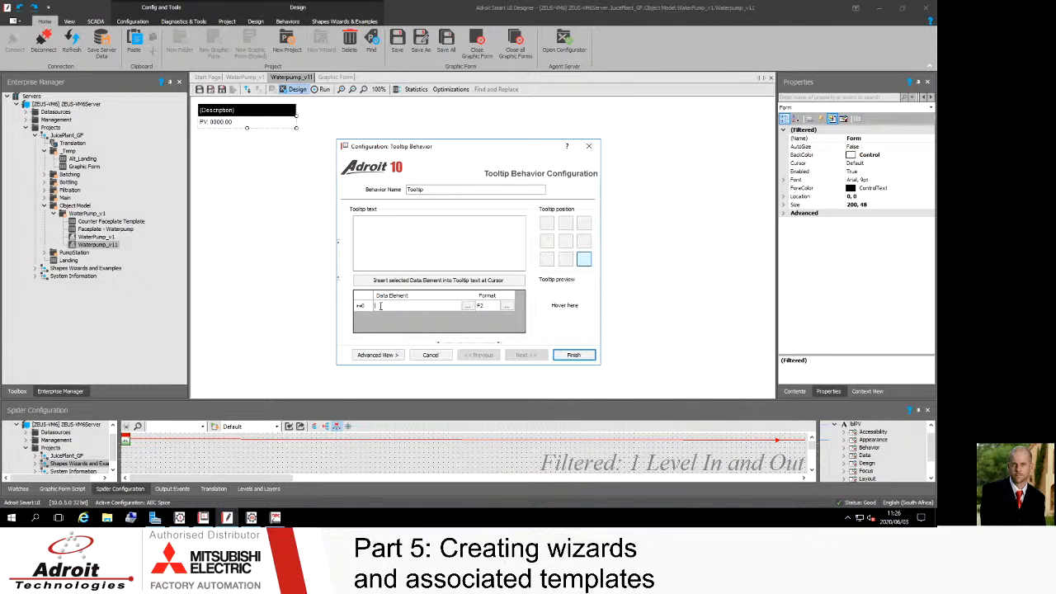
pyautogui.write('{Area ID}_{Equipment ID}_PV.value')
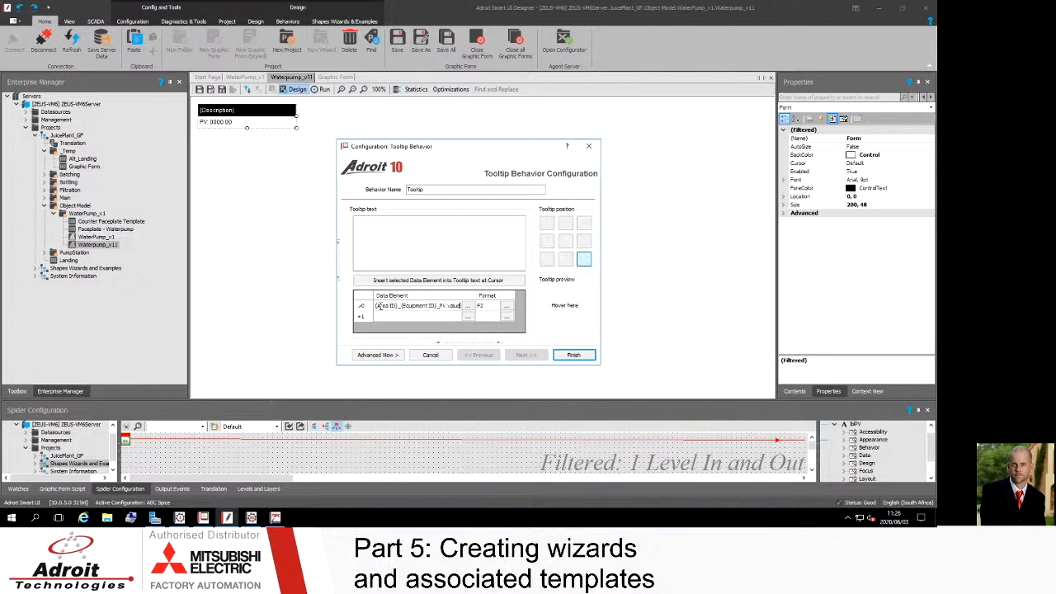
pyautogui.write('D_}nit')
# Step: Insert the data element into the tooltip text, set the tooltip position to middle-left, and finish the behaviour
pyautogui.click(365, 229)
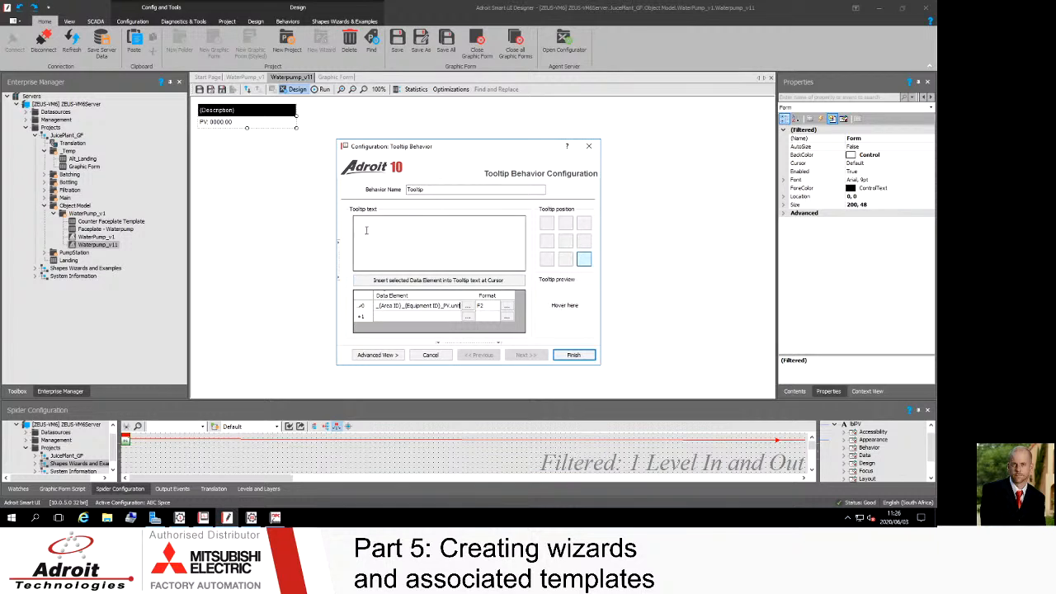
pyautogui.click(394, 282)
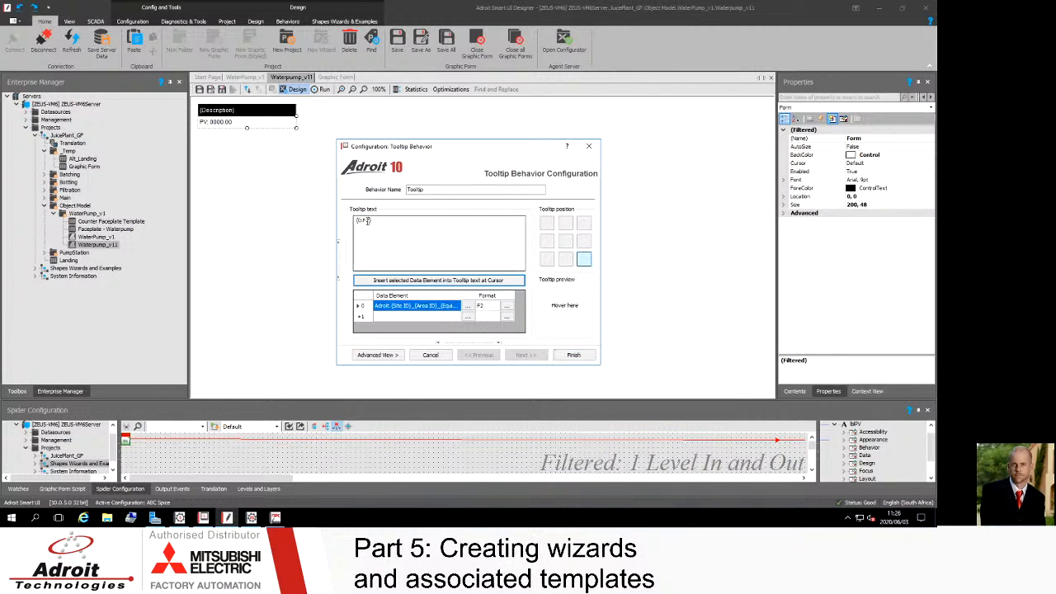
pyautogui.click(367, 221)
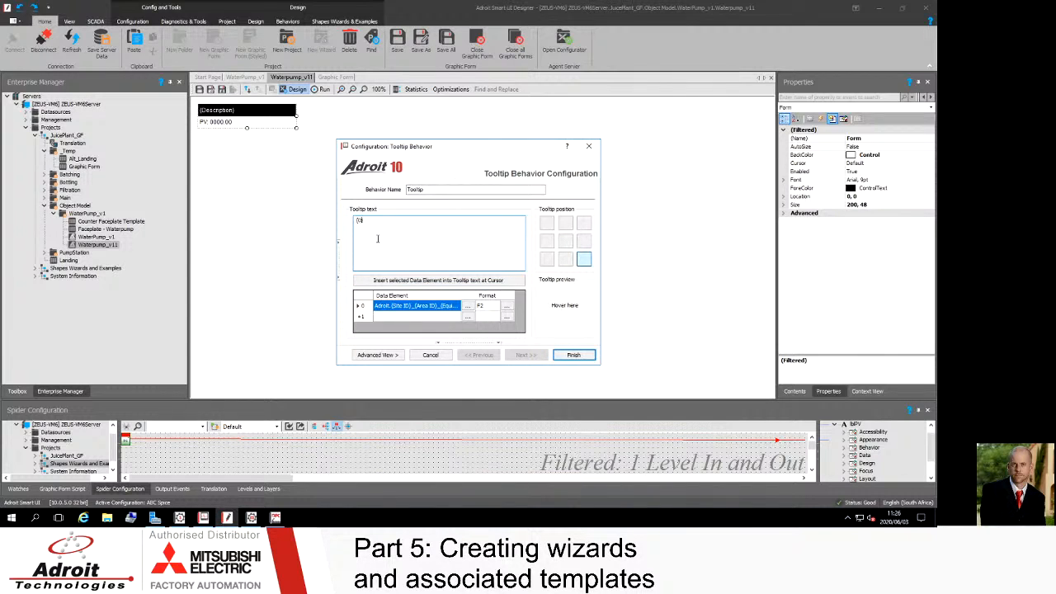
pyautogui.click(546, 240)
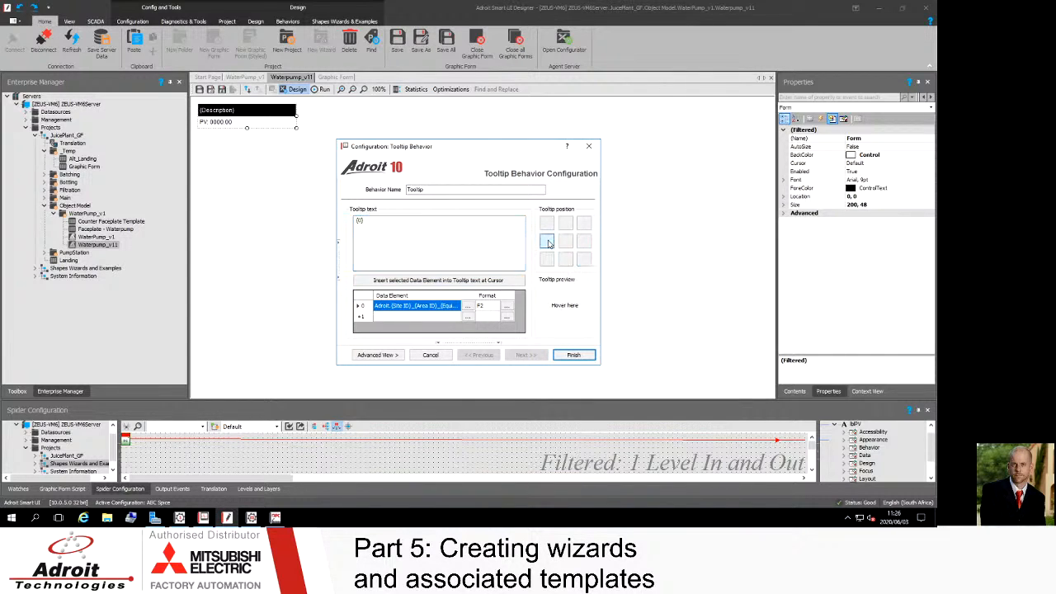
pyautogui.click(574, 355)
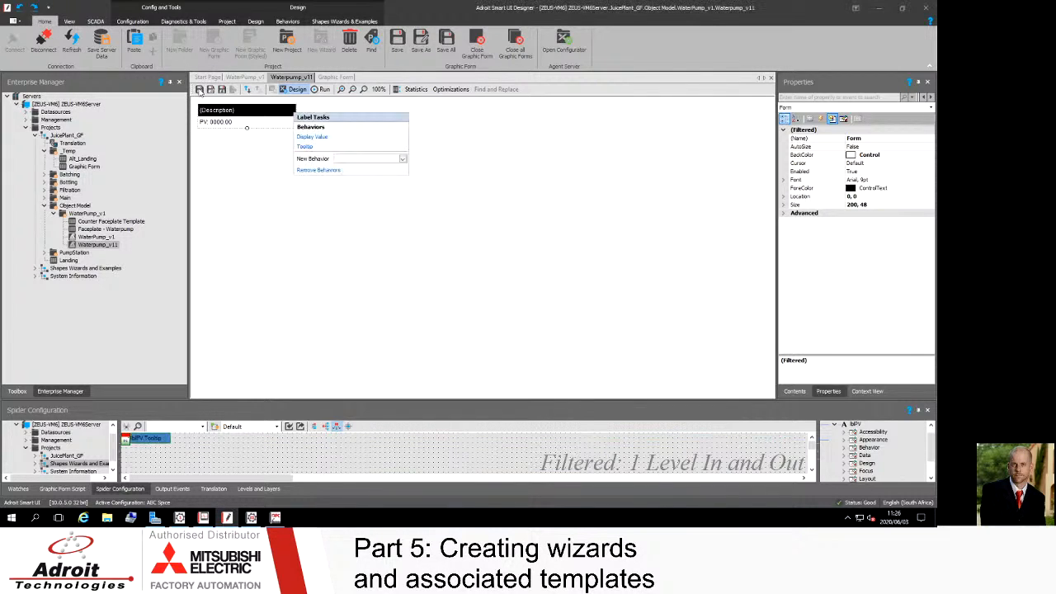
# Step: Save the wizard without updating instances and save the open Graphic Form
pyautogui.click(200, 91)
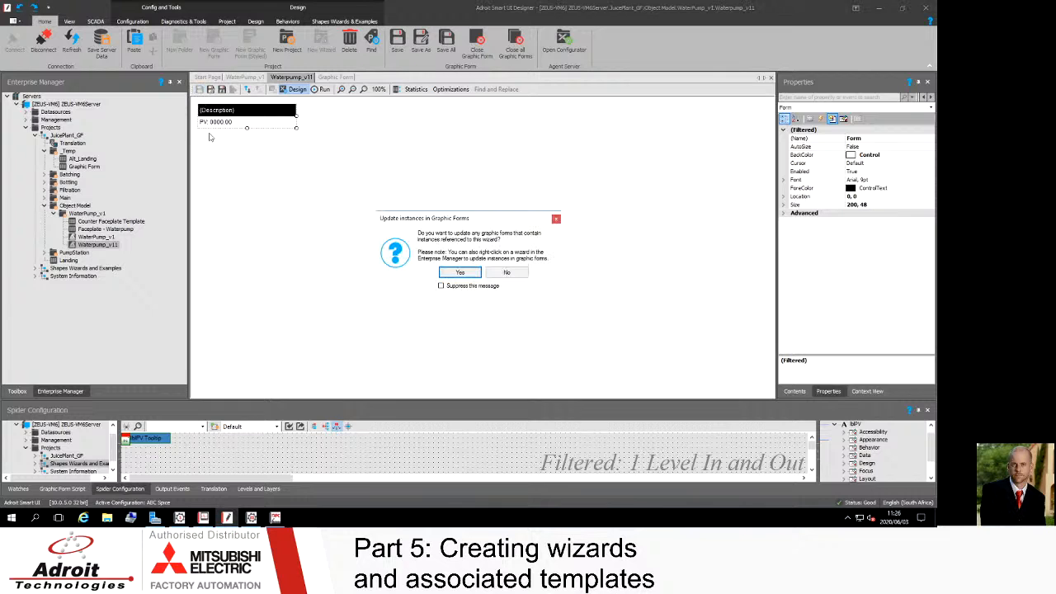
pyautogui.moveTo(456, 223); pyautogui.dragTo(454, 188)
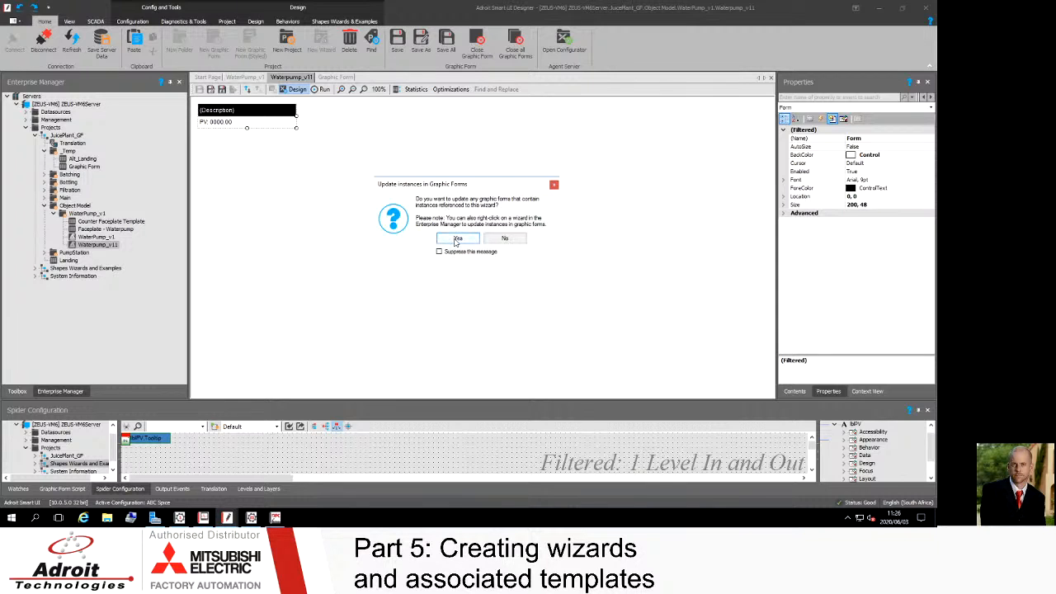
pyautogui.click(457, 238)
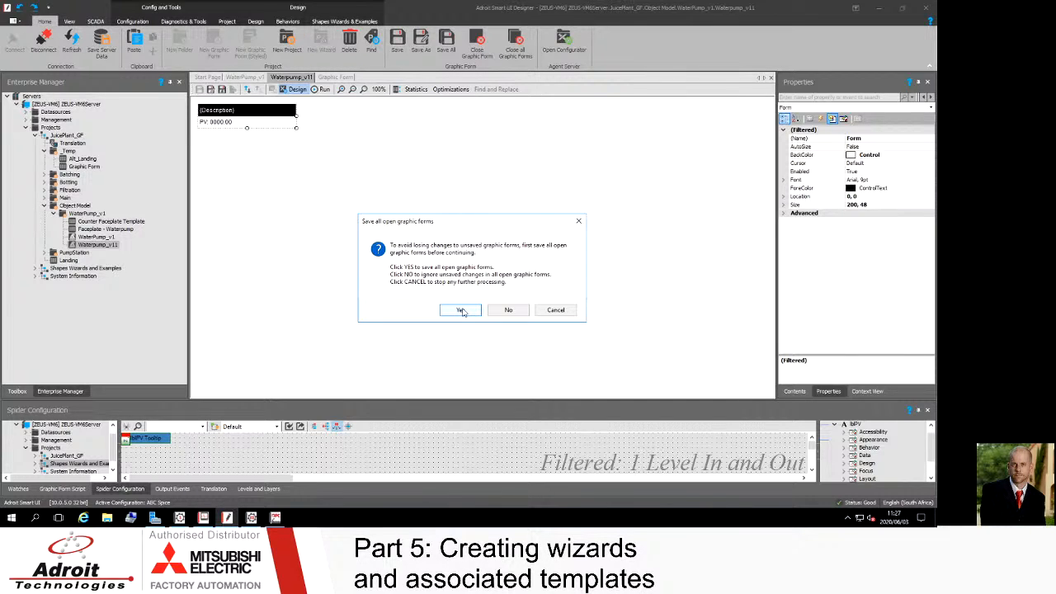
pyautogui.click(556, 311)
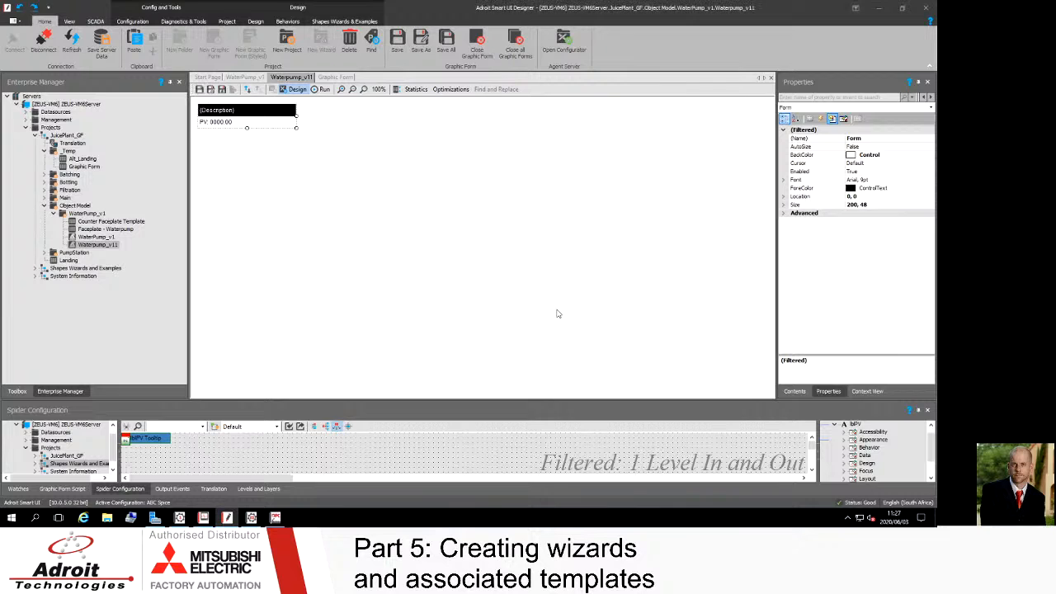
pyautogui.click(342, 78)
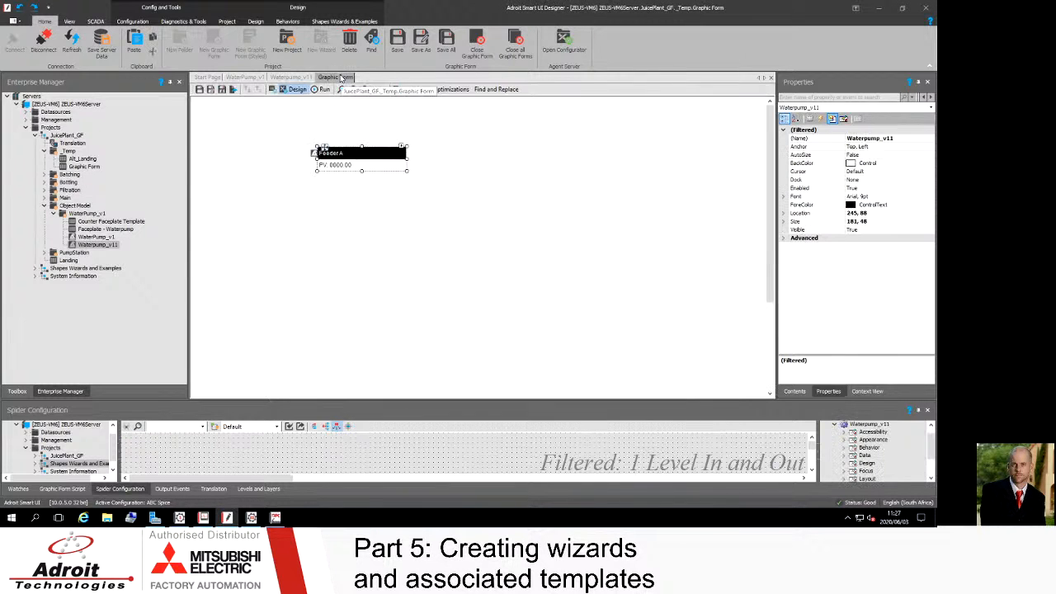
pyautogui.click(199, 90)
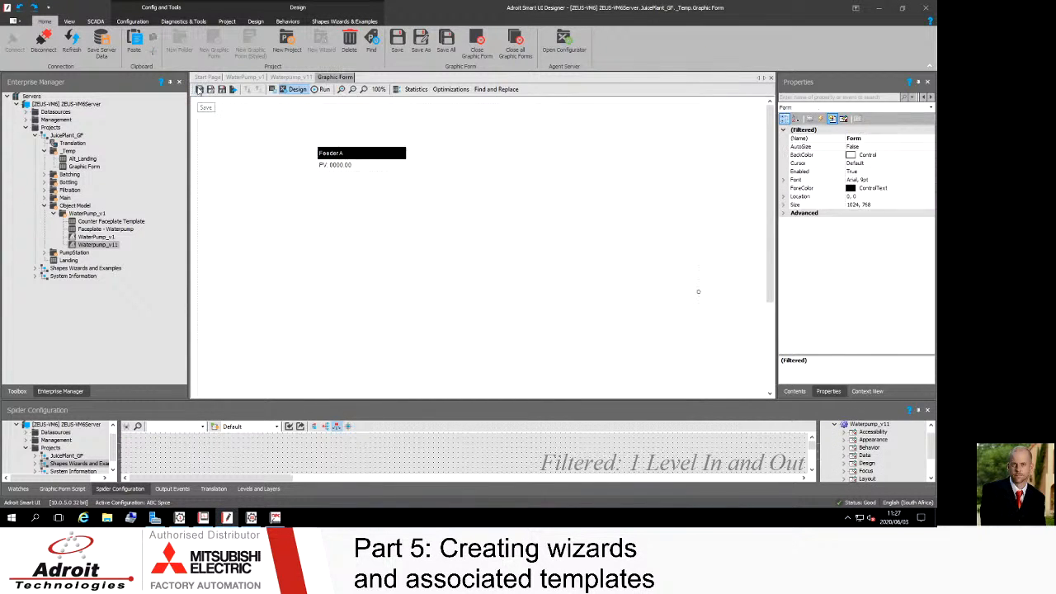
# Step: Save the wizard again, choosing to update instances in graphic forms and save all open forms
pyautogui.click(293, 76)
pyautogui.click(269, 110)
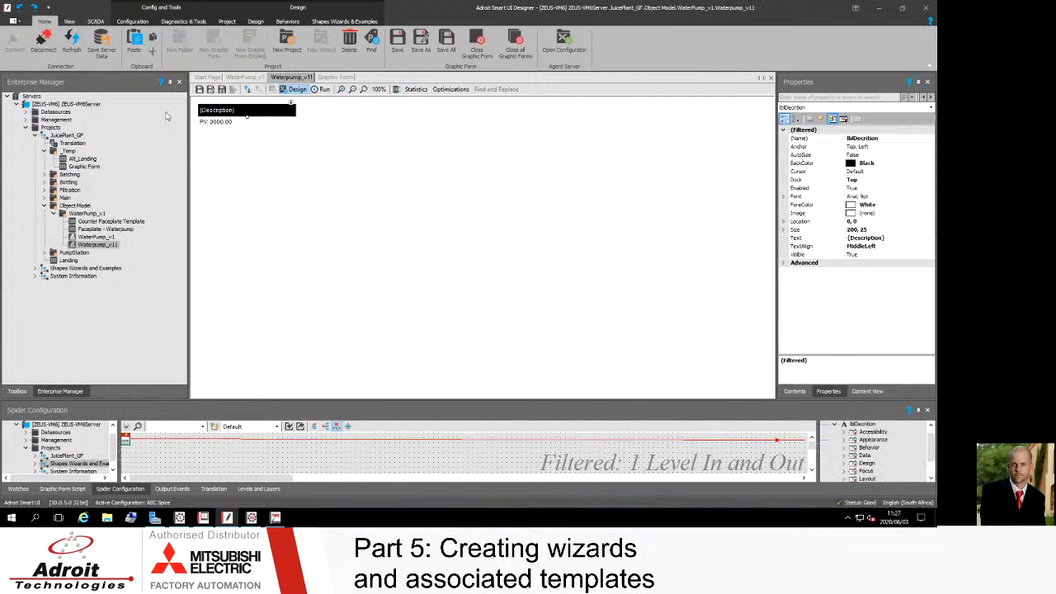
pyautogui.click(200, 90)
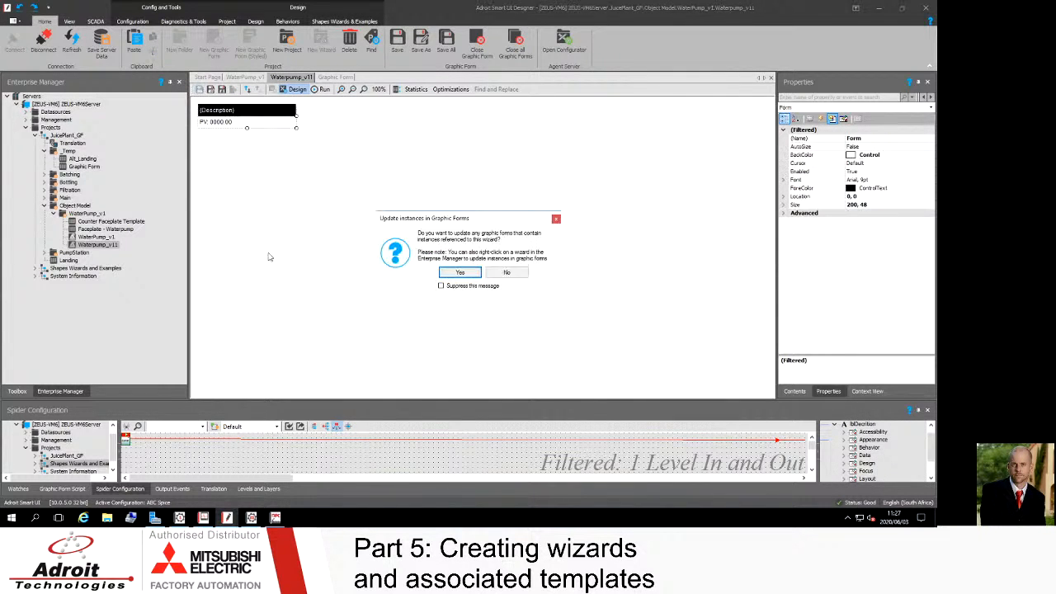
pyautogui.click(461, 273)
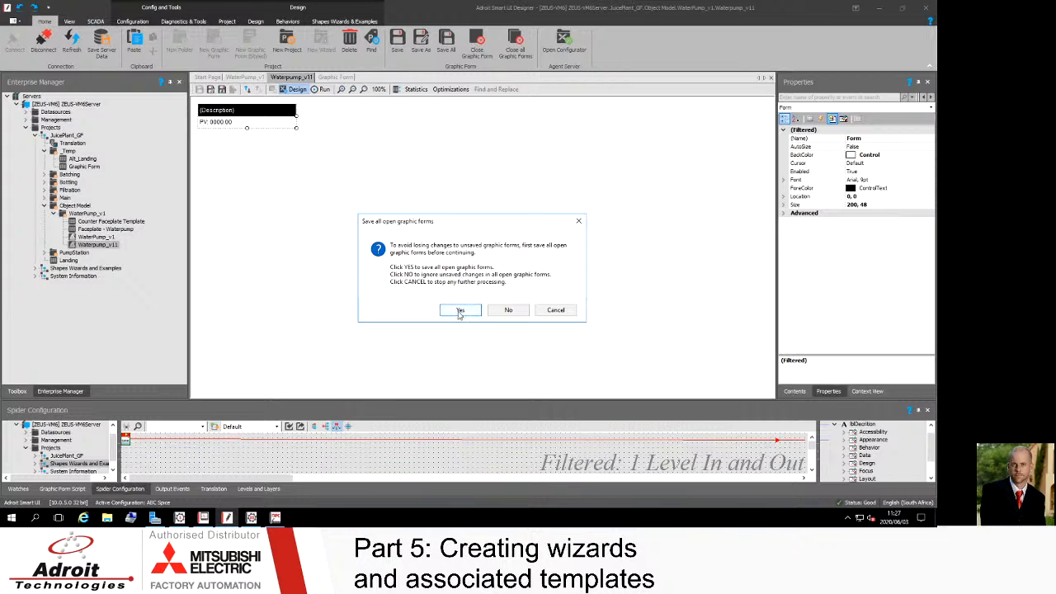
pyautogui.click(459, 312)
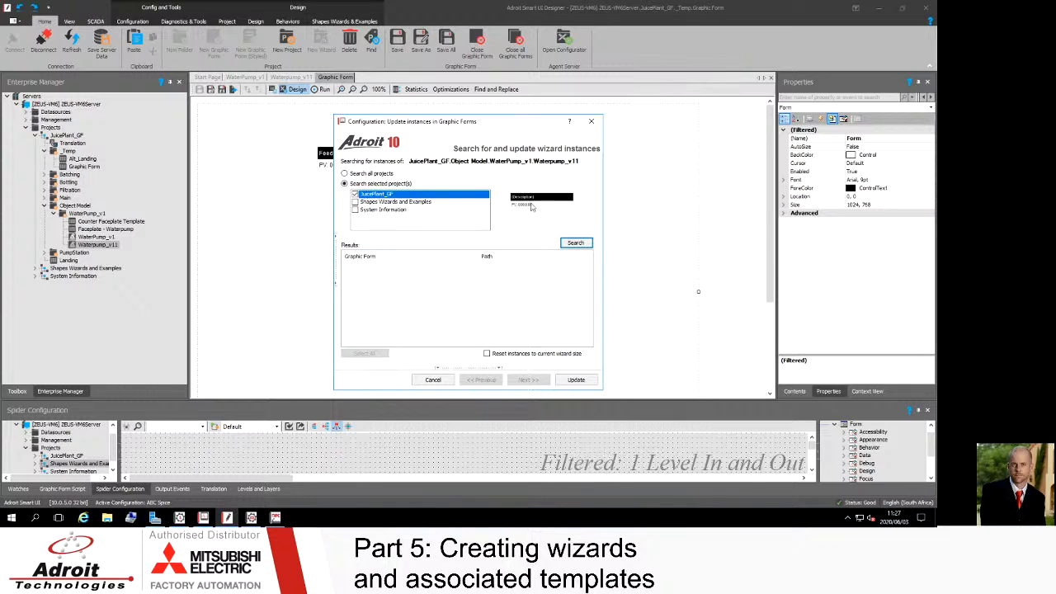
# Step: Search JuicePlant_GF for wizard instances, select the Graphic Form, reset instances to current wizard size, and update them
pyautogui.click(575, 242)
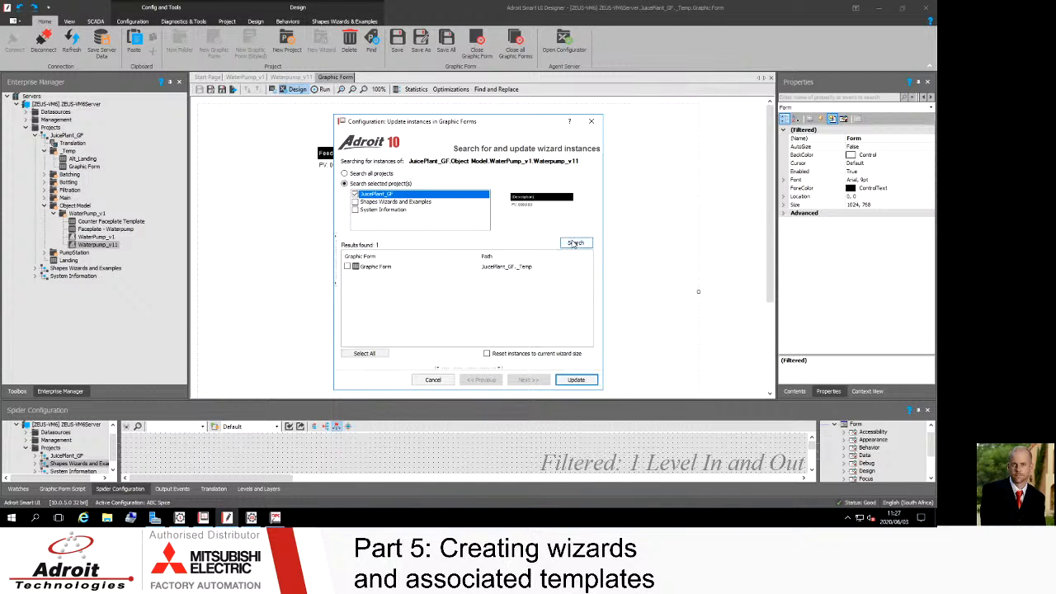
pyautogui.click(350, 270)
pyautogui.click(349, 268)
pyautogui.click(487, 353)
pyautogui.moveTo(466, 126); pyautogui.dragTo(581, 93)
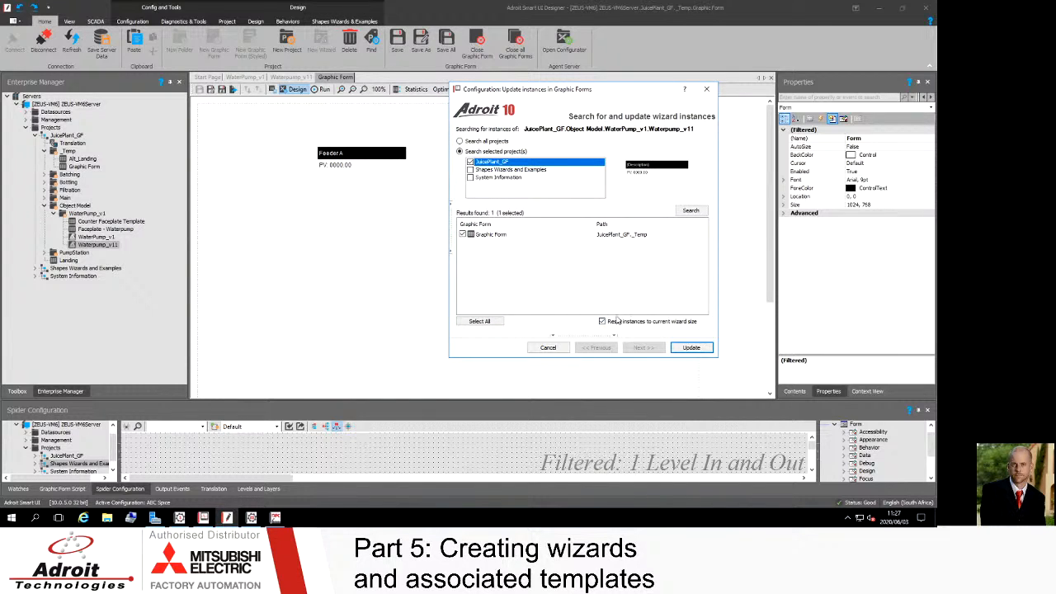
pyautogui.click(691, 348)
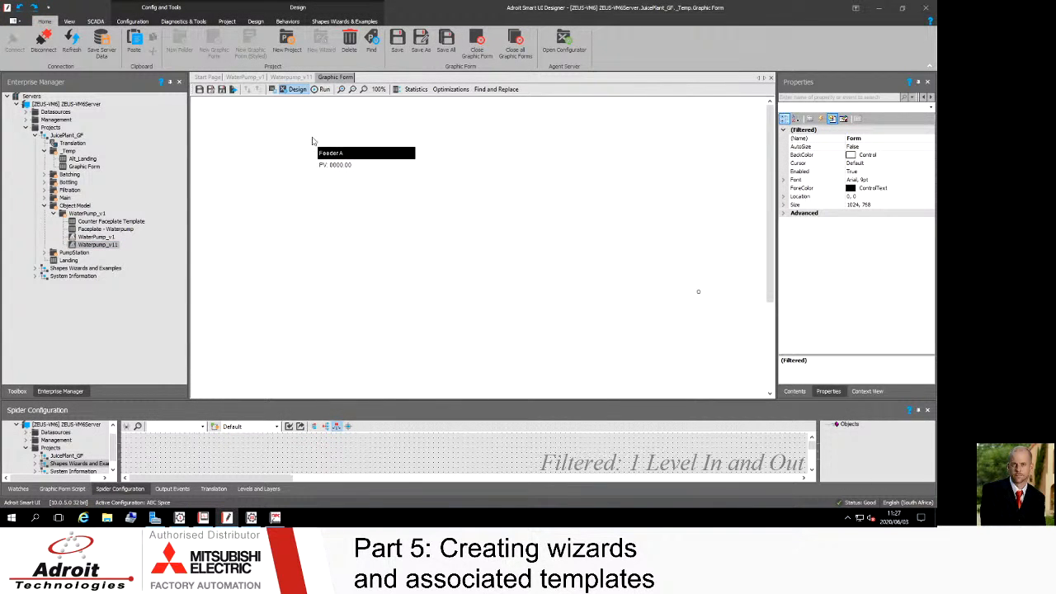
# Step: Run the Graphic Form to test the Feeder A wizard's PV display and tooltip
pyautogui.click(323, 90)
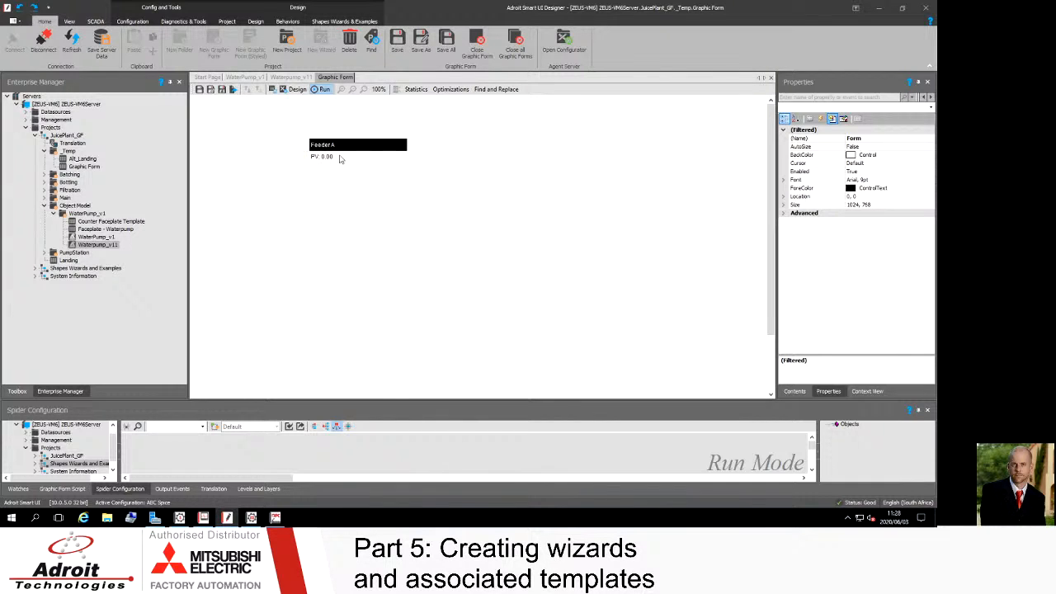
pyautogui.moveTo(344, 152)
pyautogui.click(770, 78)
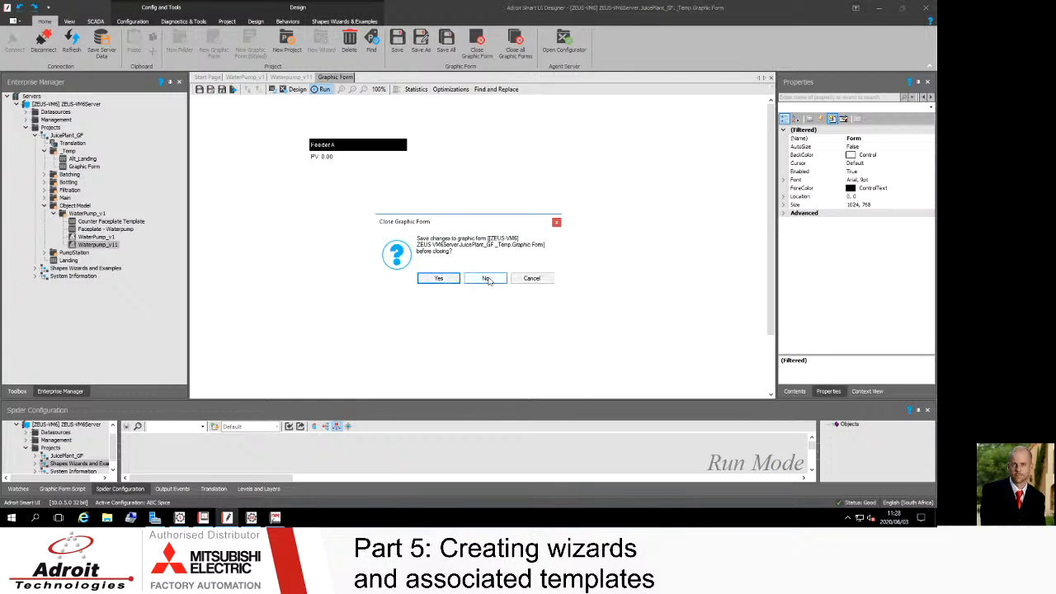
pyautogui.click(528, 279)
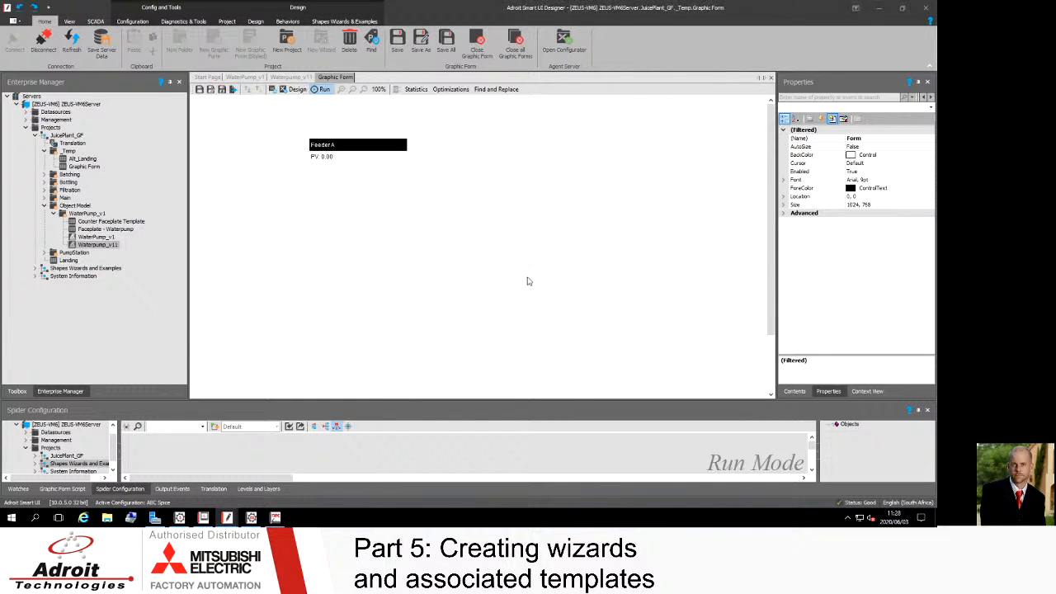
# Step: Open the WaterPump_v1 wizard and inspect its description label and pump graphic
pyautogui.click(246, 77)
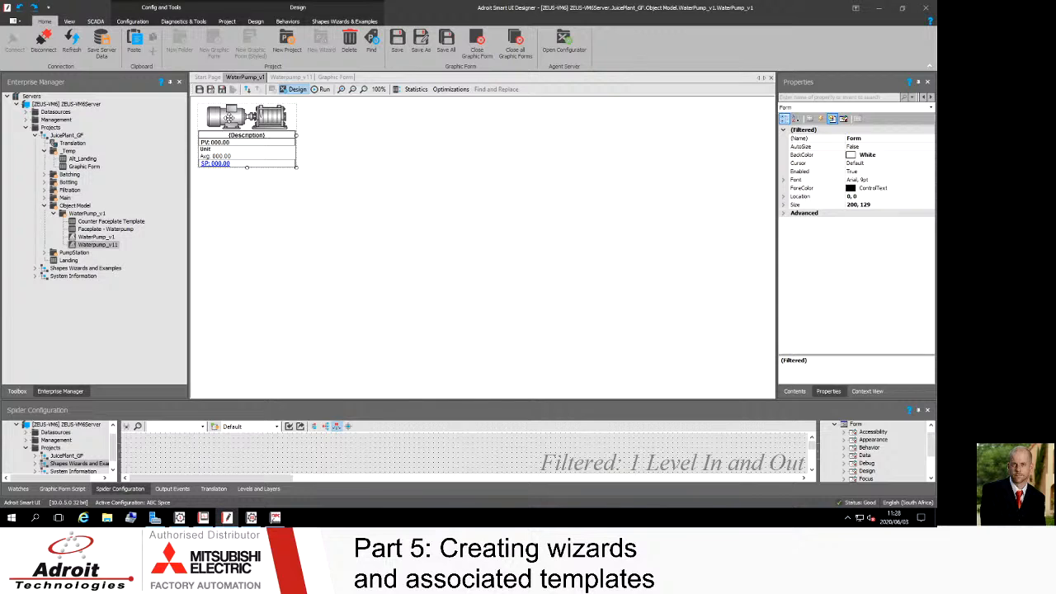
pyautogui.click(245, 137)
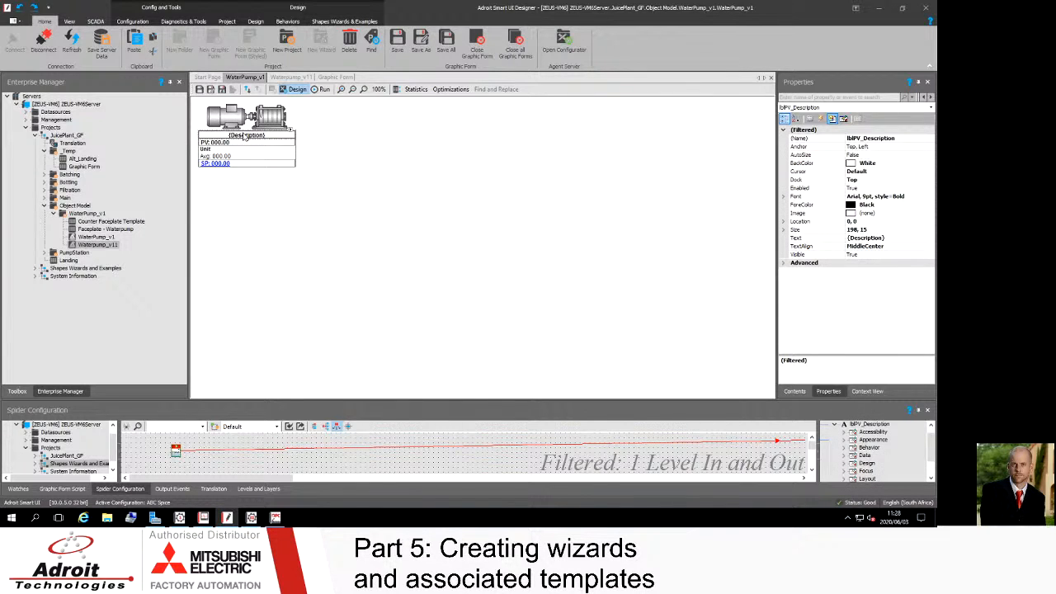
pyautogui.click(241, 122)
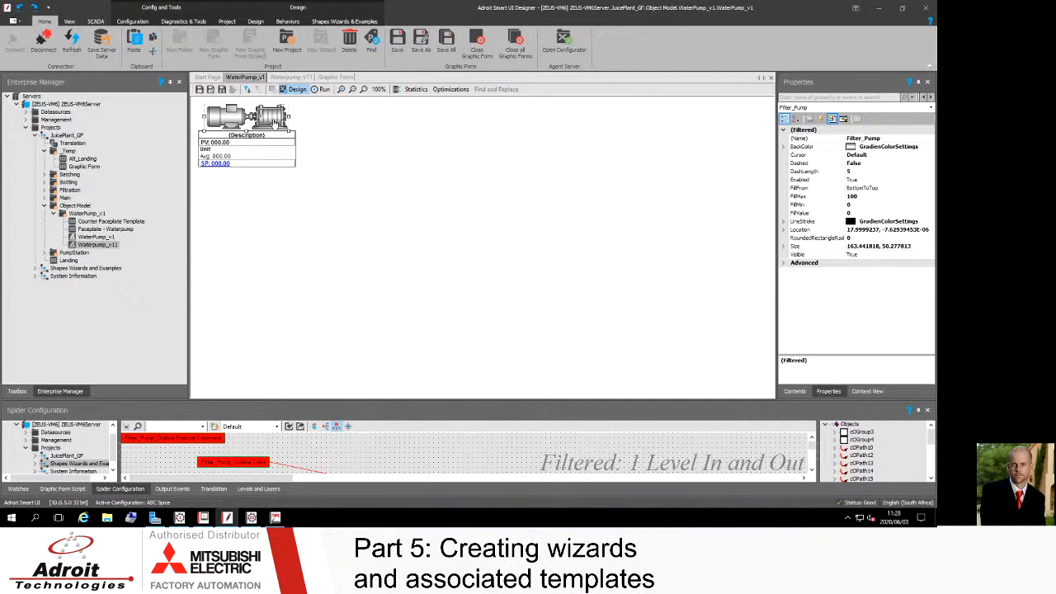
# Step: Expand the wizard's contents and inspect the pump outline's Color behaviour and its input data element, then close the configuration
pyautogui.click(794, 392)
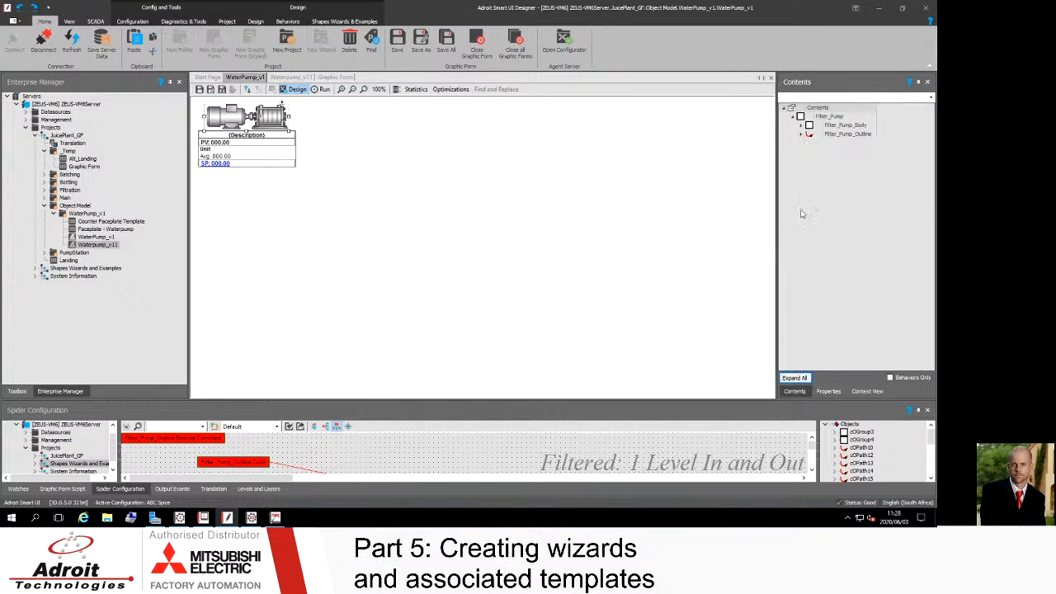
pyautogui.click(796, 377)
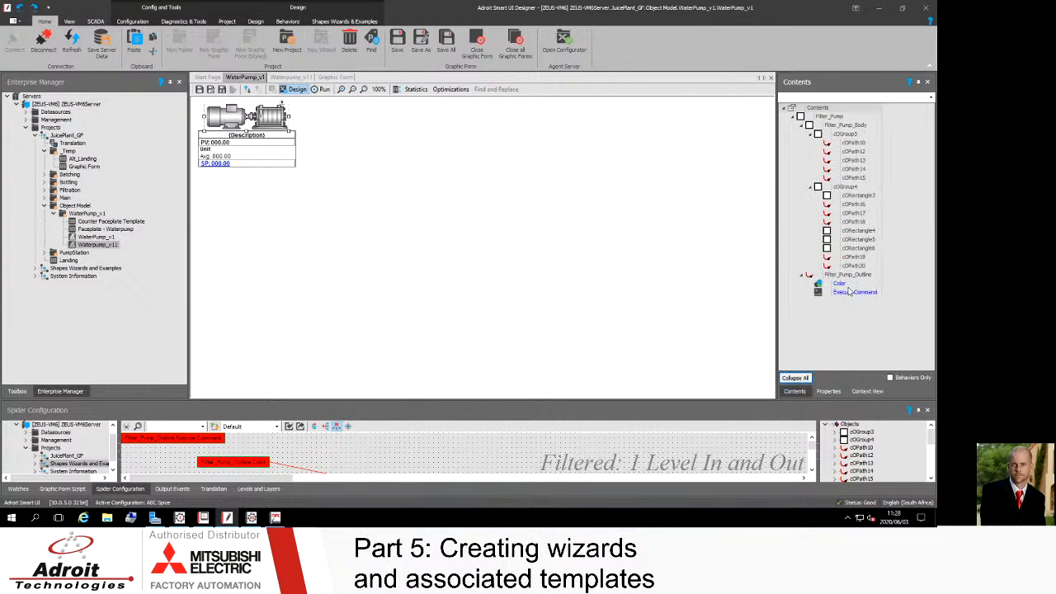
pyautogui.click(840, 284)
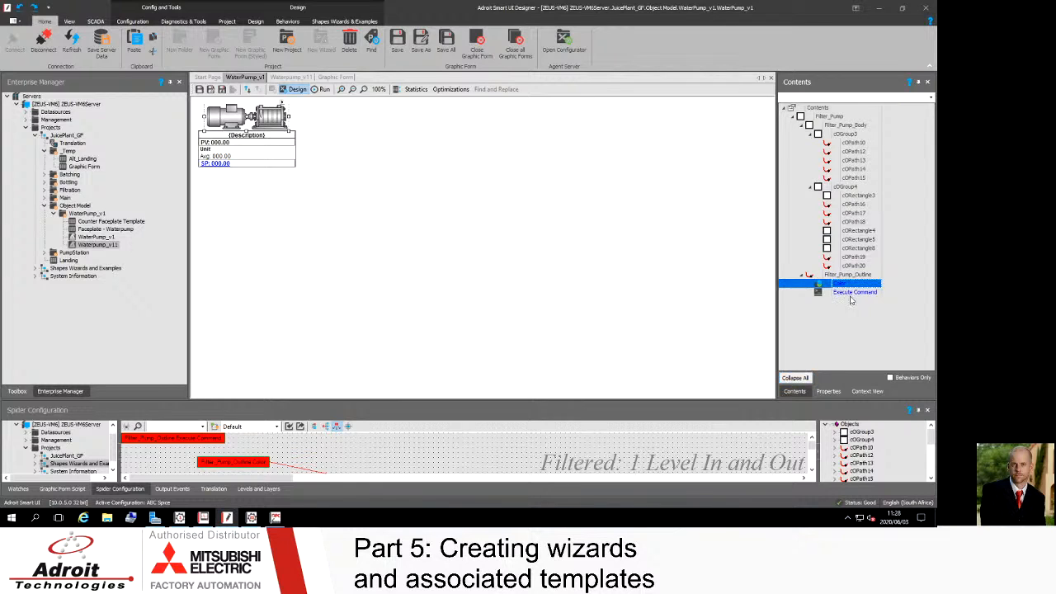
pyautogui.click(850, 293)
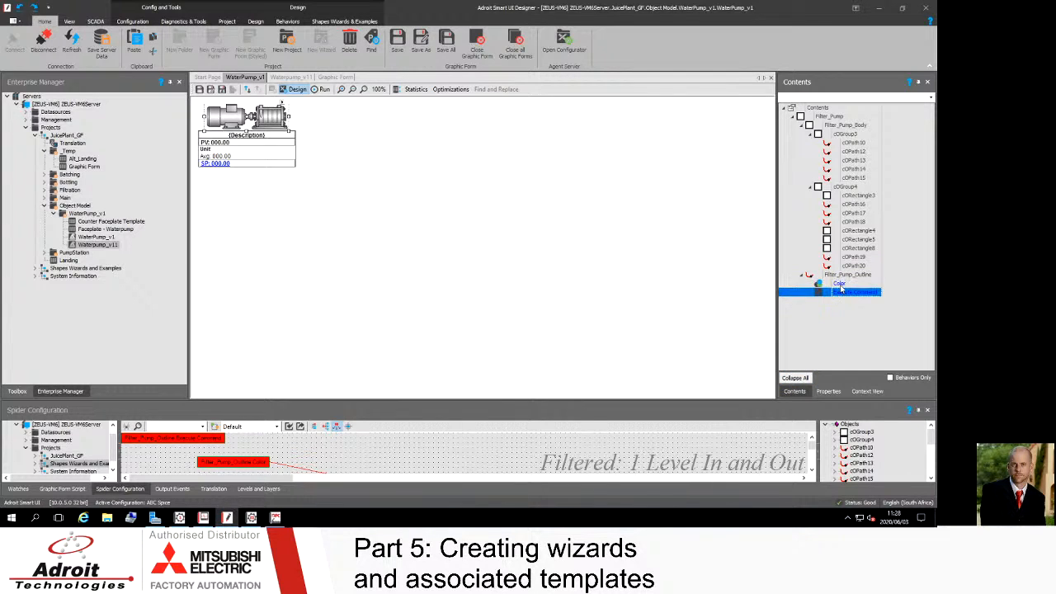
pyautogui.click(845, 287)
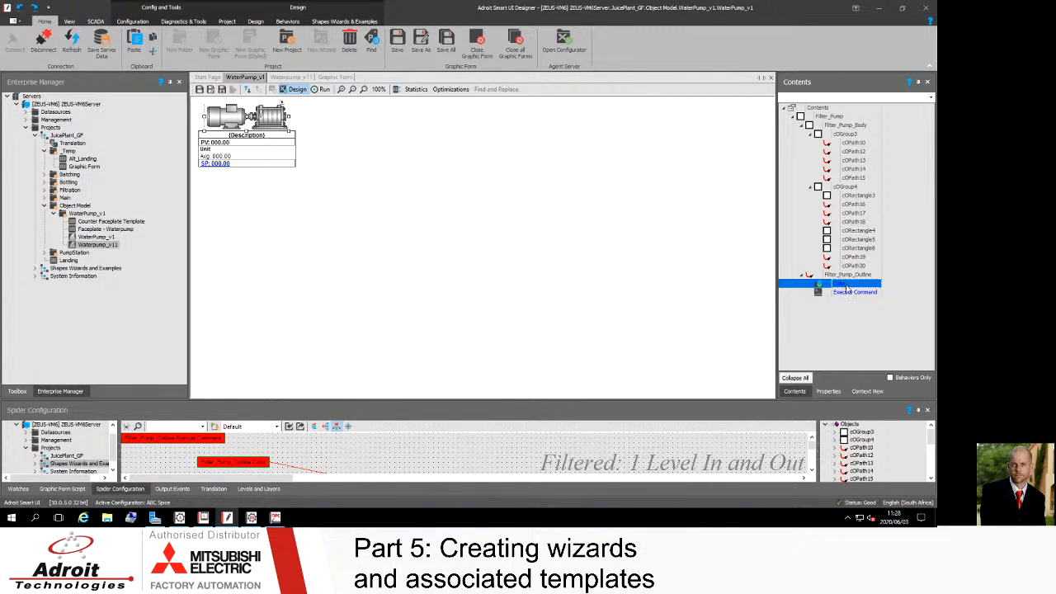
pyautogui.doubleClick(846, 286)
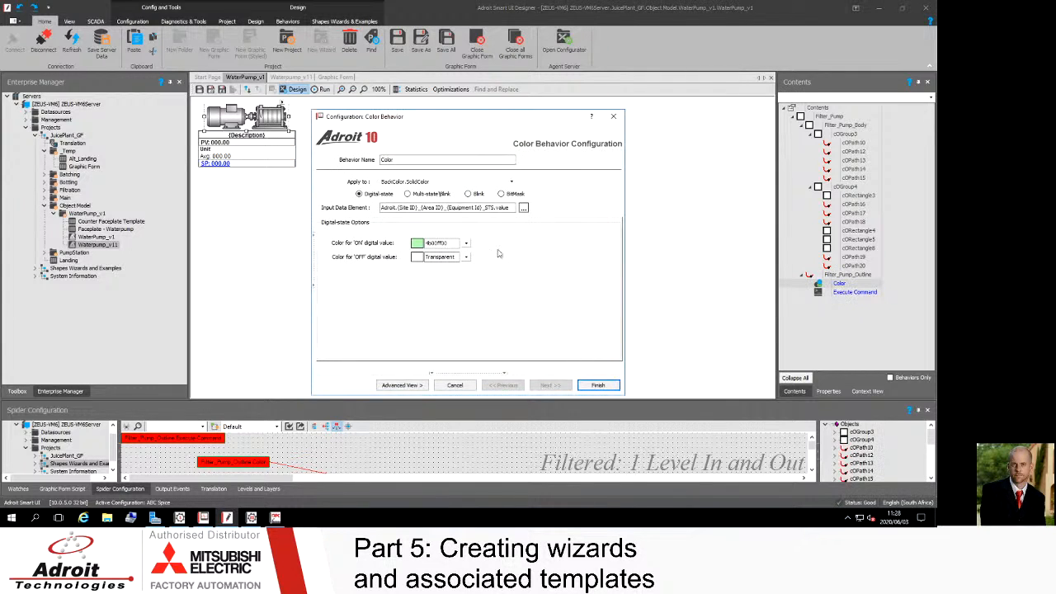
pyautogui.click(382, 209)
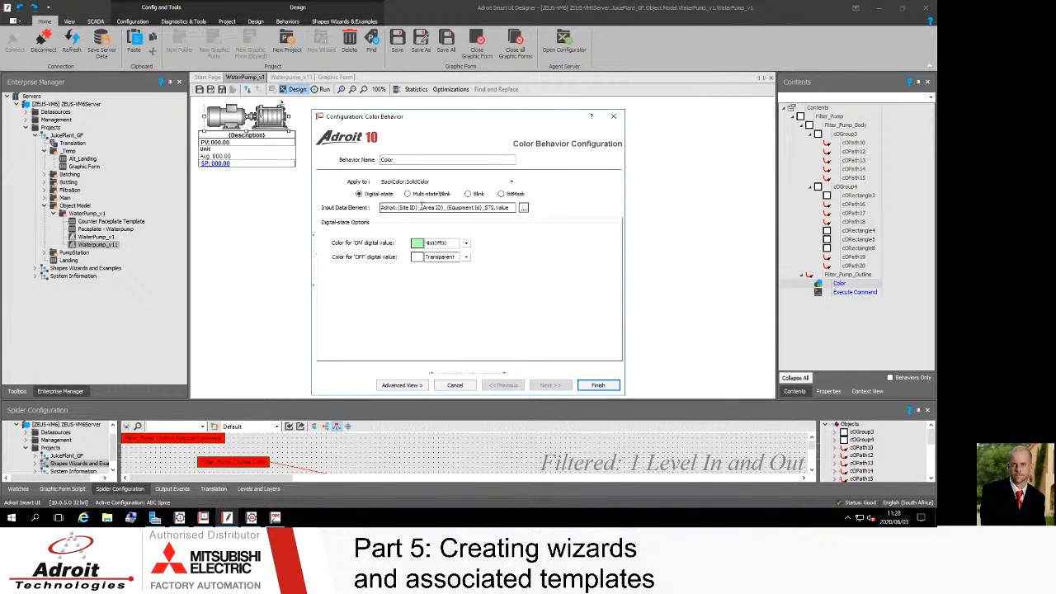
pyautogui.moveTo(495, 208); pyautogui.dragTo(484, 207)
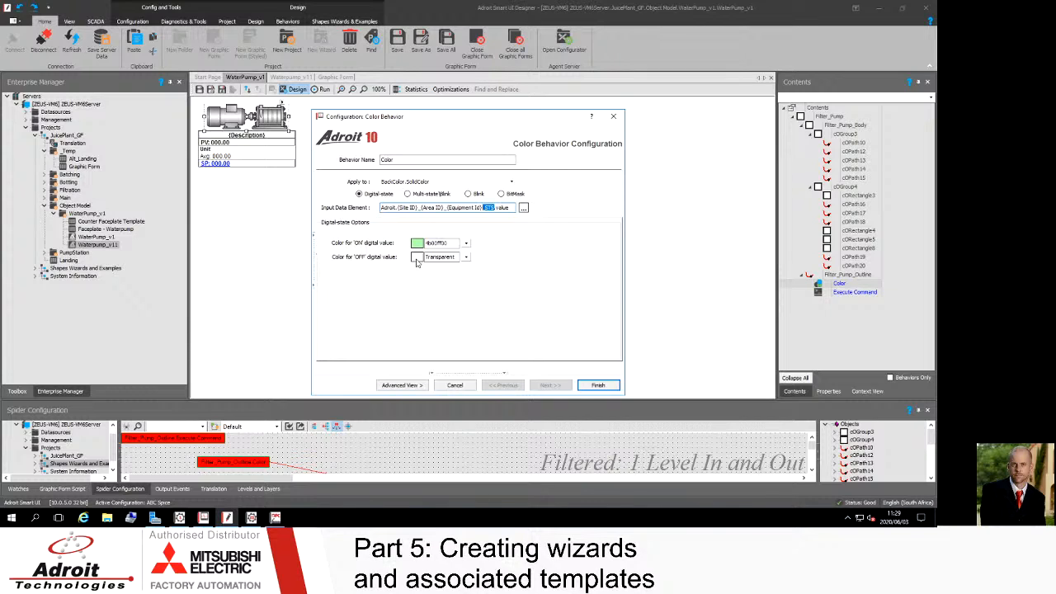
pyautogui.click(494, 209)
pyautogui.moveTo(438, 123); pyautogui.dragTo(458, 92)
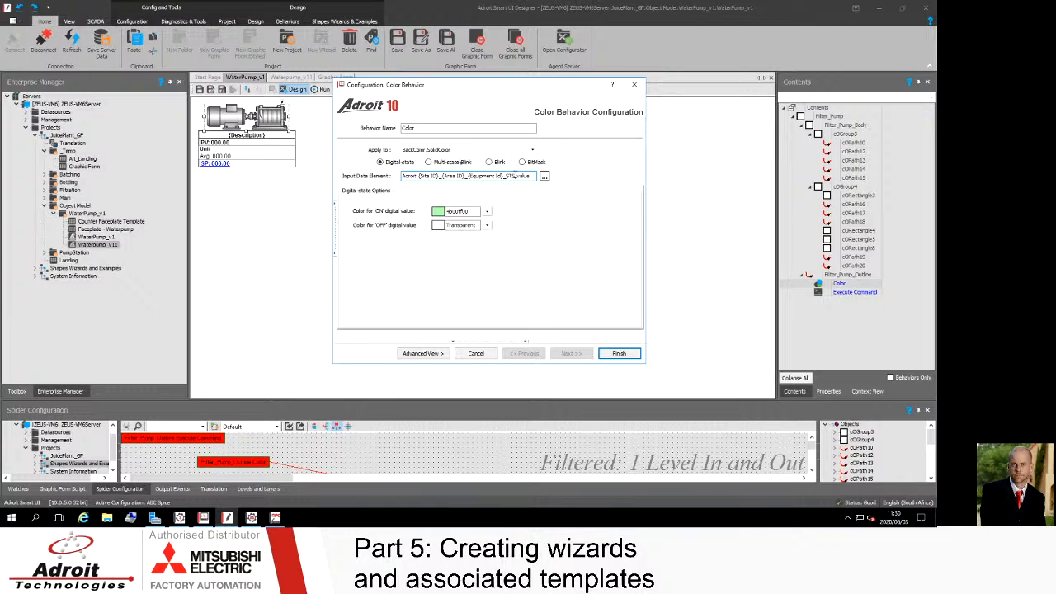
pyautogui.click(619, 354)
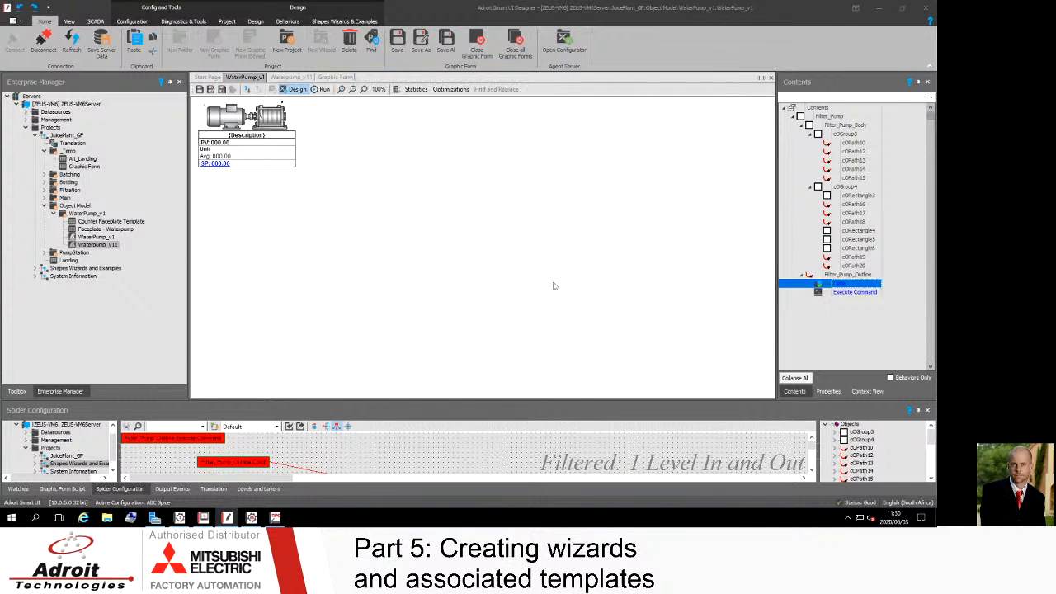
# Step: Inspect the PV Unit display value behaviour on the Unit label, then close its configuration
pyautogui.click(212, 153)
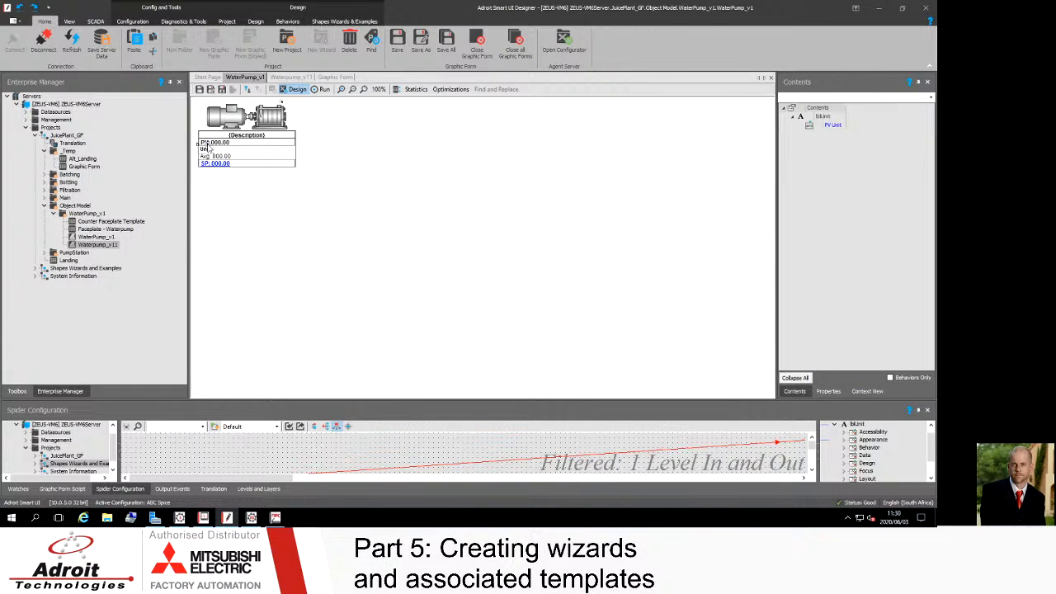
pyautogui.click(210, 147)
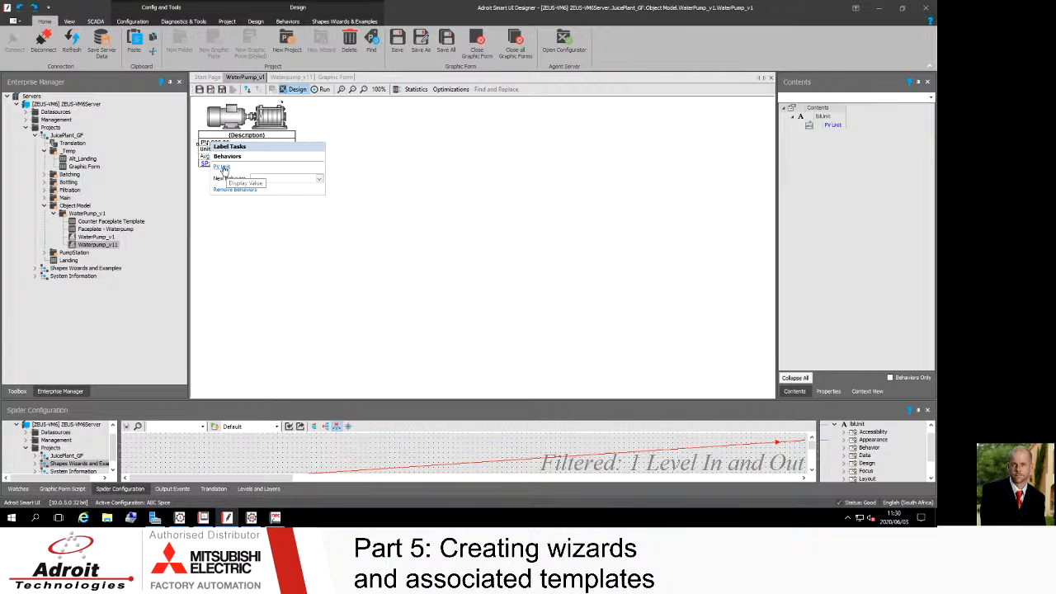
pyautogui.click(222, 168)
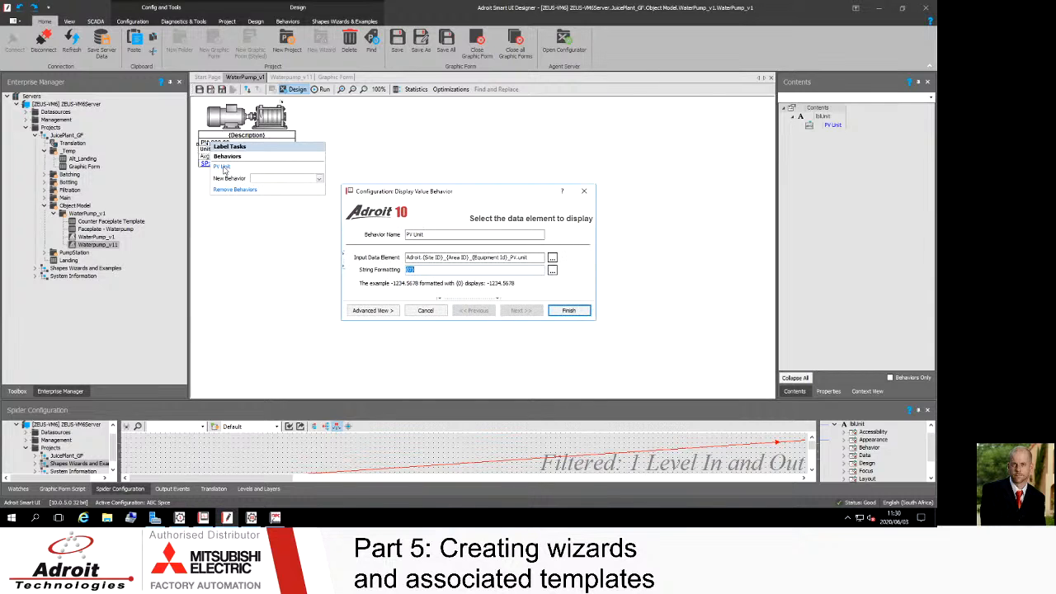
pyautogui.click(428, 235)
pyautogui.click(533, 257)
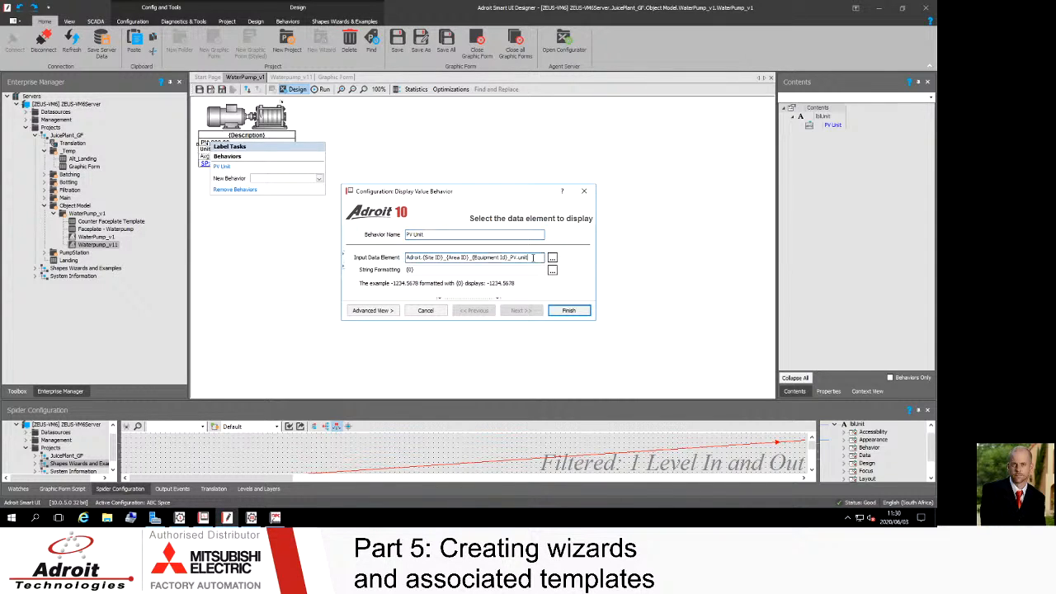
pyautogui.click(569, 310)
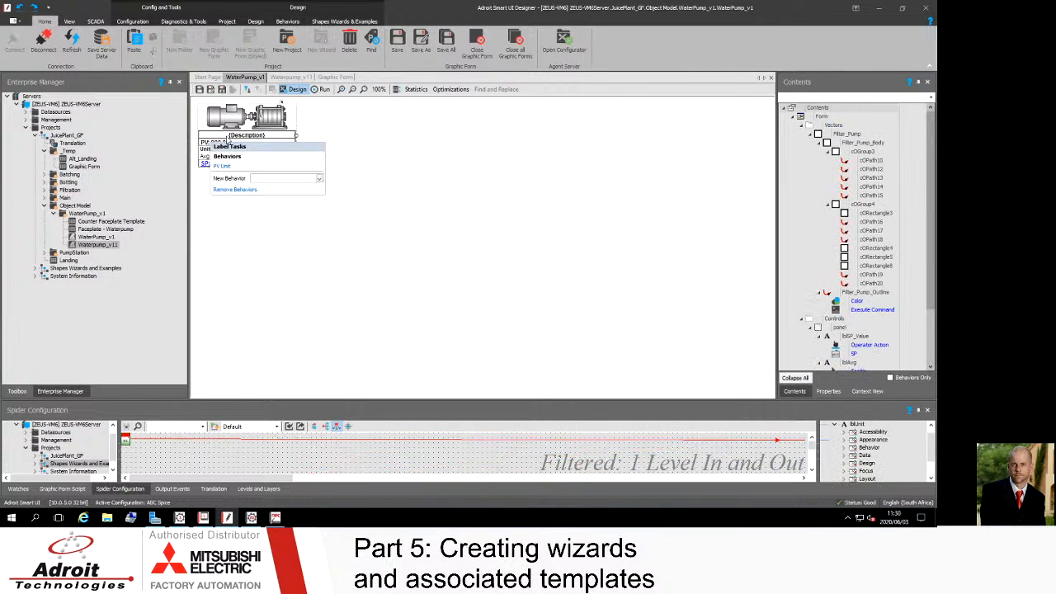
# Step: Inspect the Tooltip behaviour on the PV value label and its data element, then close it
pyautogui.click(209, 145)
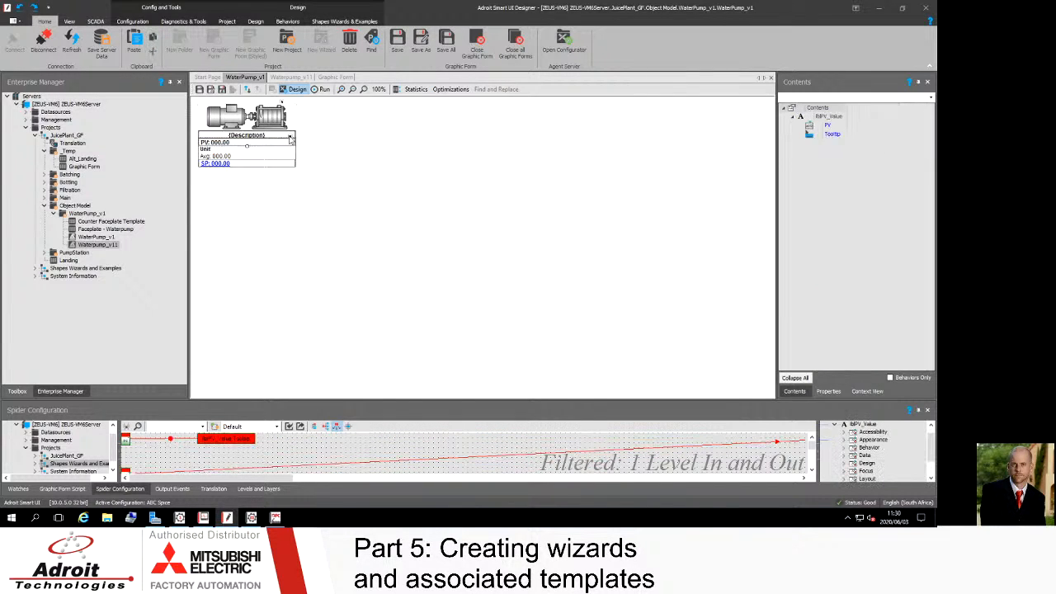
pyautogui.click(290, 137)
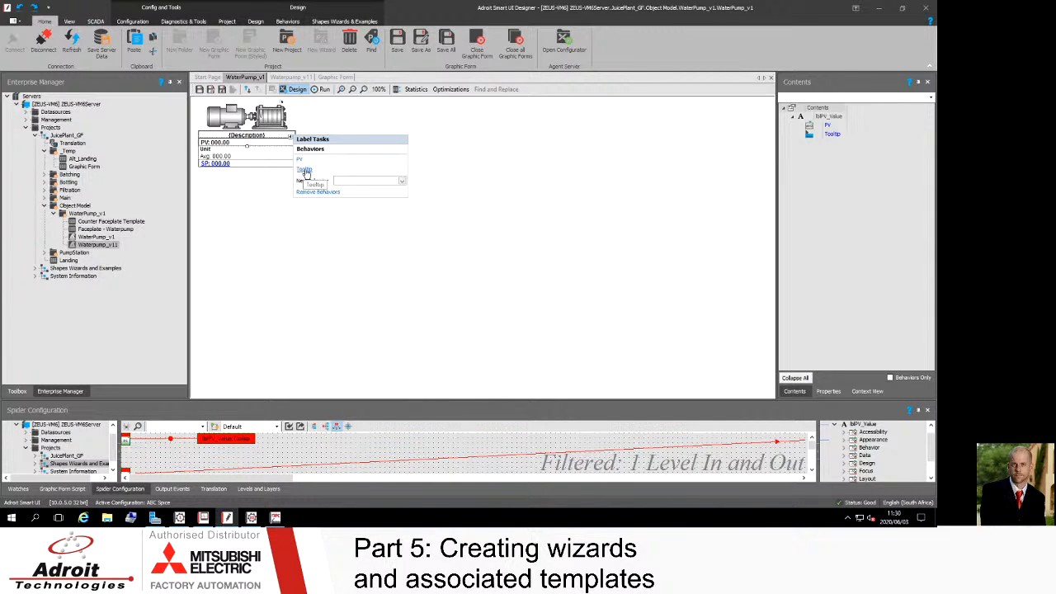
pyautogui.click(304, 170)
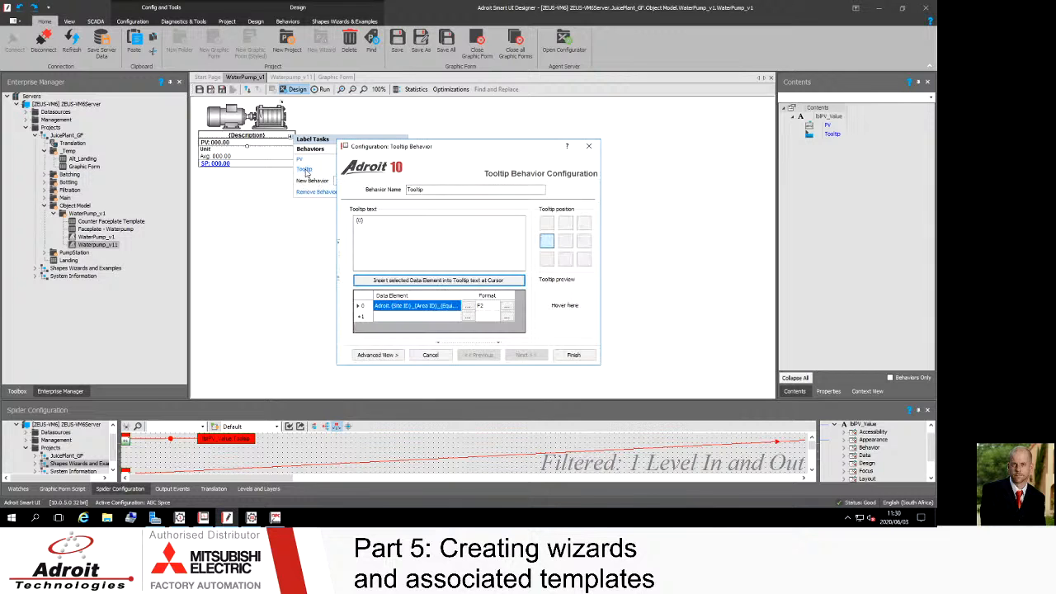
pyautogui.click(416, 309)
pyautogui.click(410, 307)
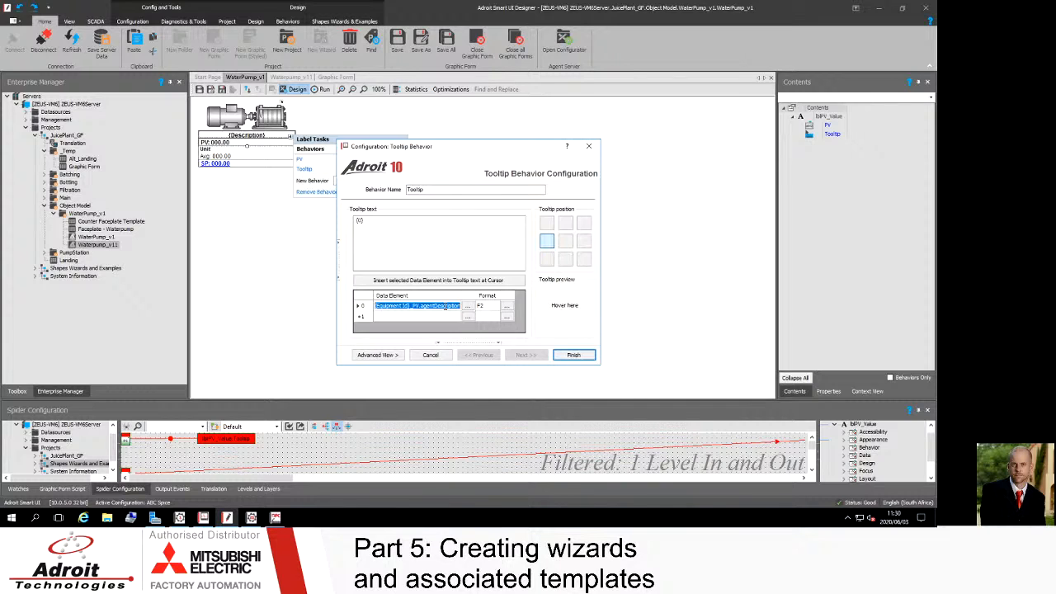
pyautogui.click(573, 355)
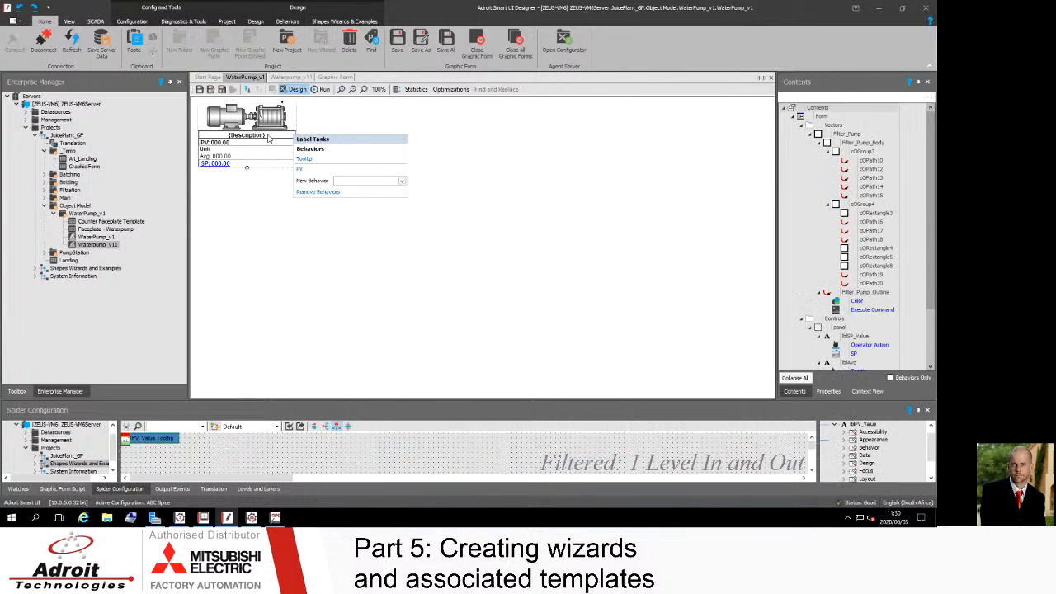
# Step: Inspect the SP display value behaviour and its input data element on the SP value label
pyautogui.click(268, 139)
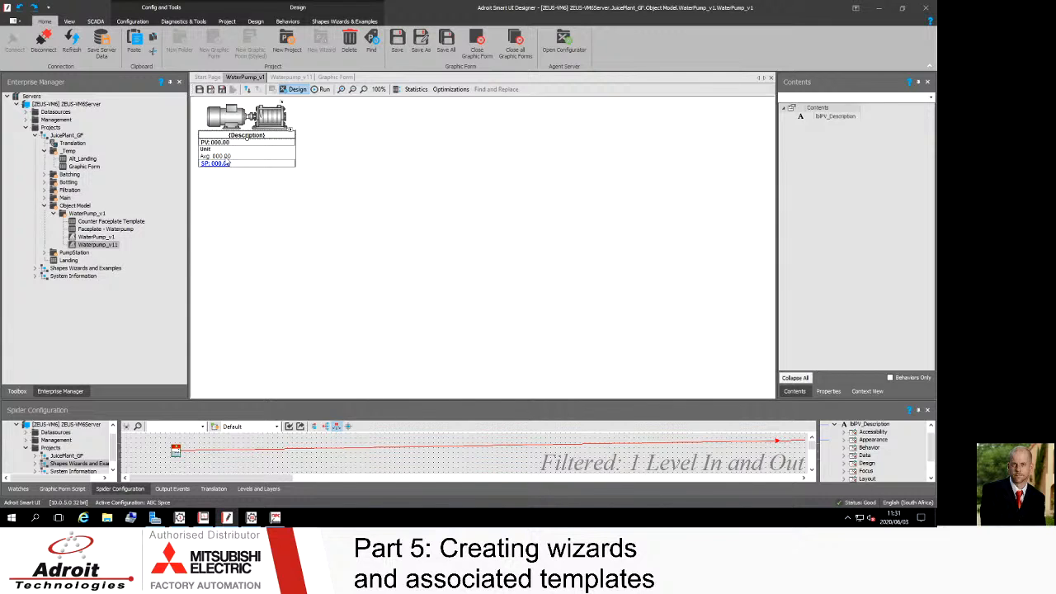
pyautogui.click(232, 167)
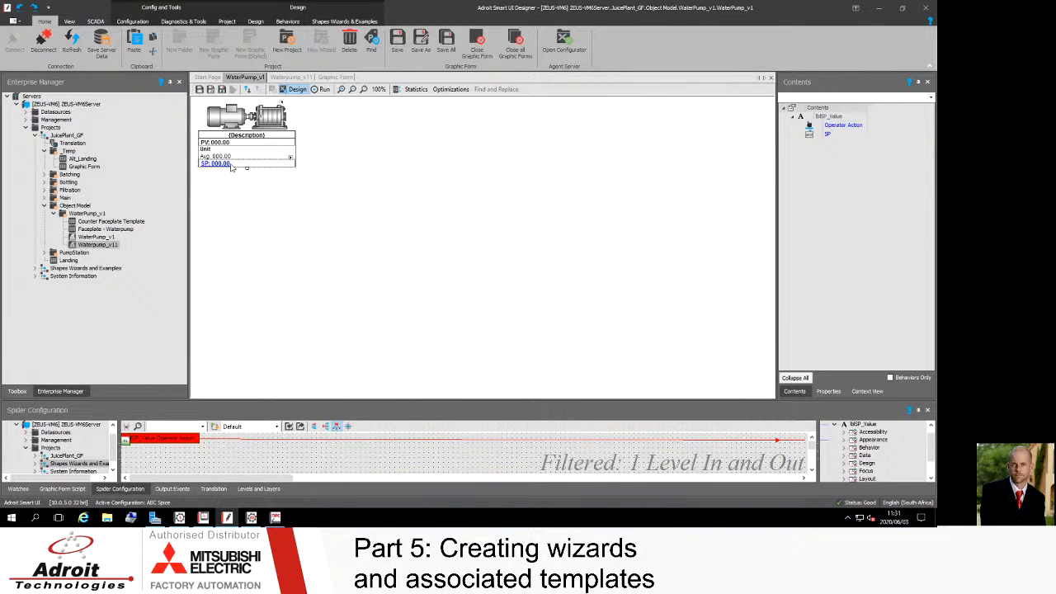
pyautogui.click(291, 158)
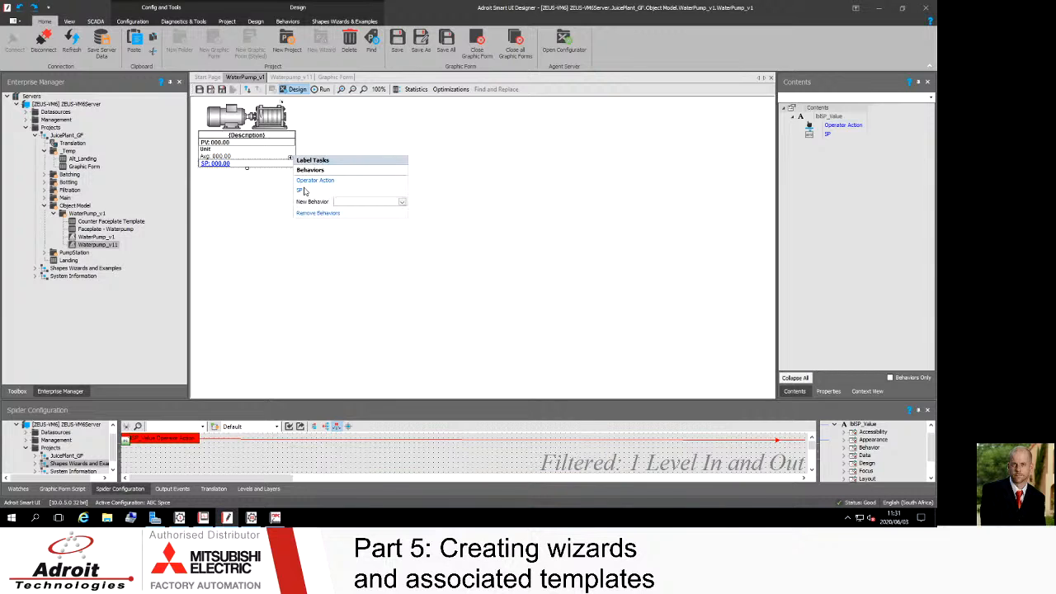
pyautogui.click(301, 193)
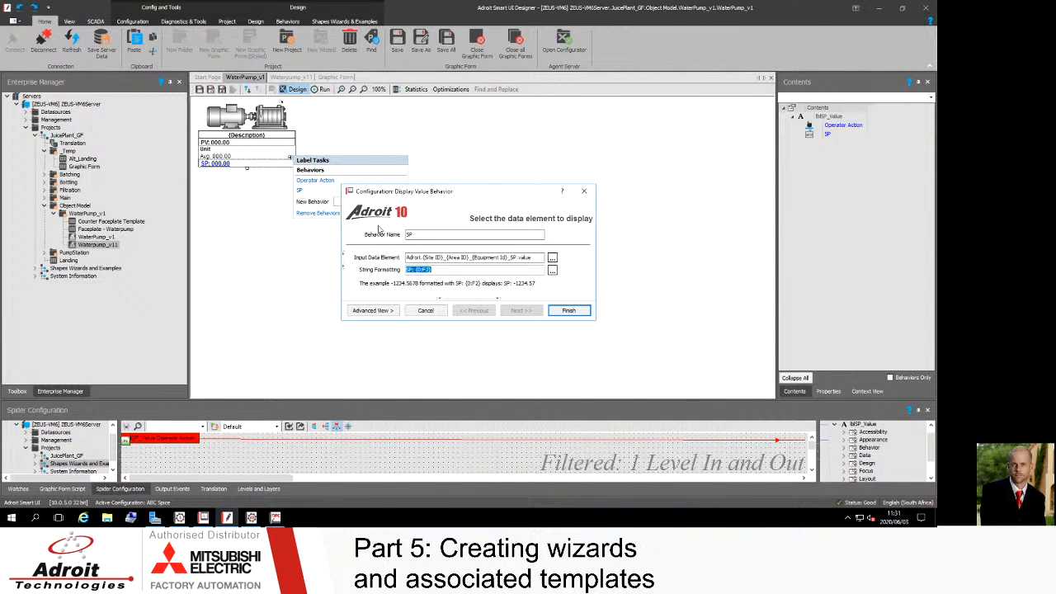
pyautogui.moveTo(517, 258); pyautogui.dragTo(509, 258)
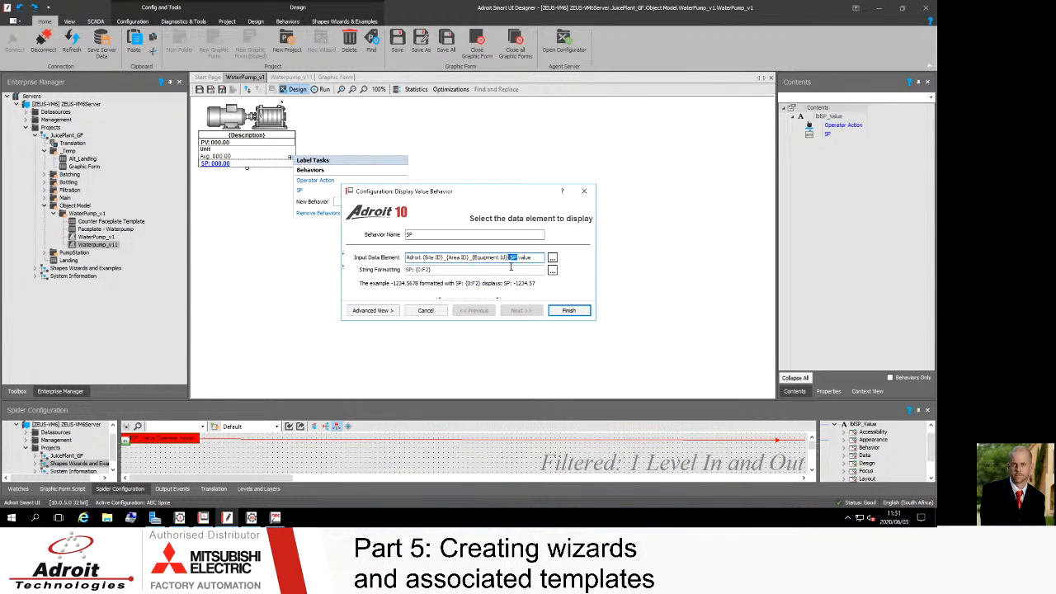
pyautogui.click(505, 259)
pyautogui.doubleClick(514, 257)
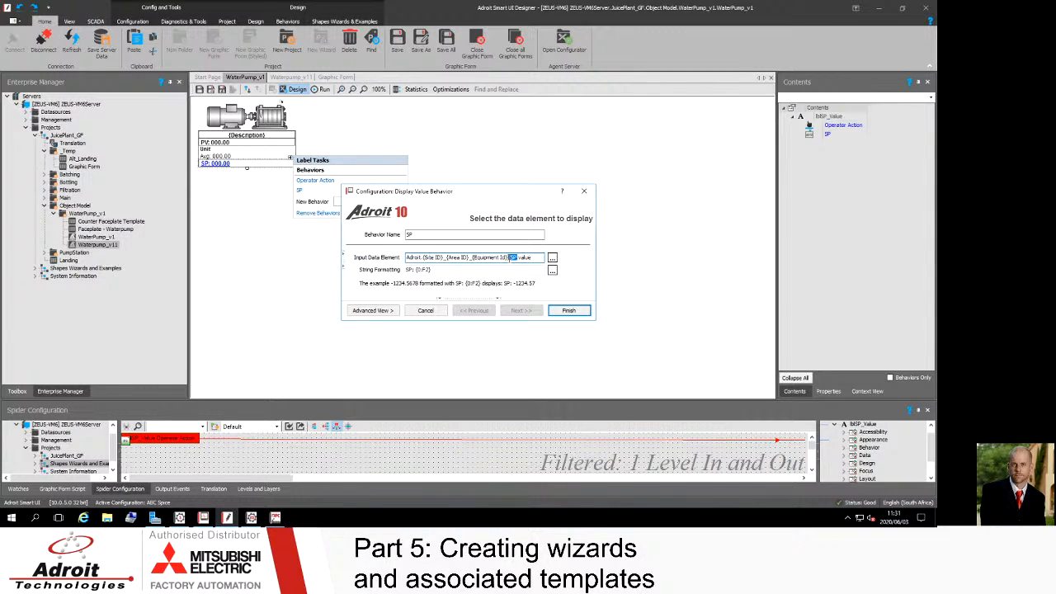
pyautogui.click(568, 311)
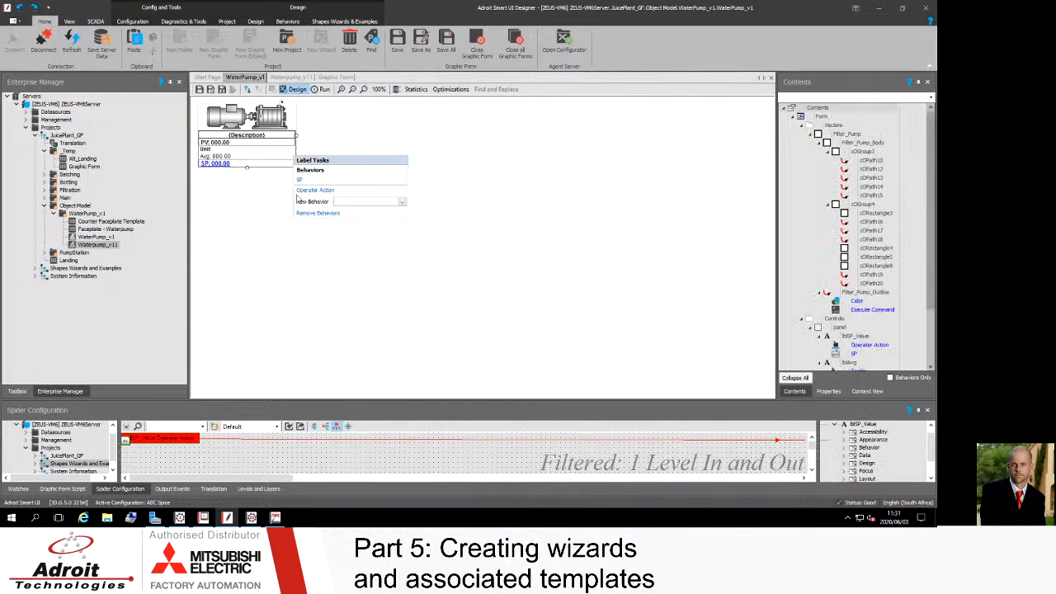
# Step: Inspect the Operator Action behaviour on the SP value label and its data elements, then close its configuration
pyautogui.click(219, 167)
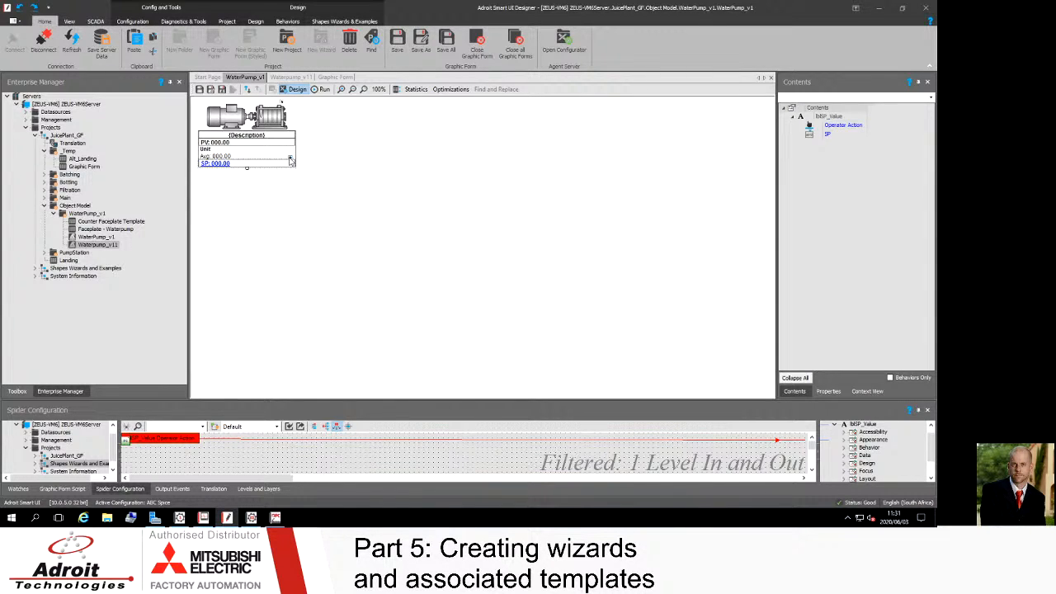
pyautogui.click(291, 158)
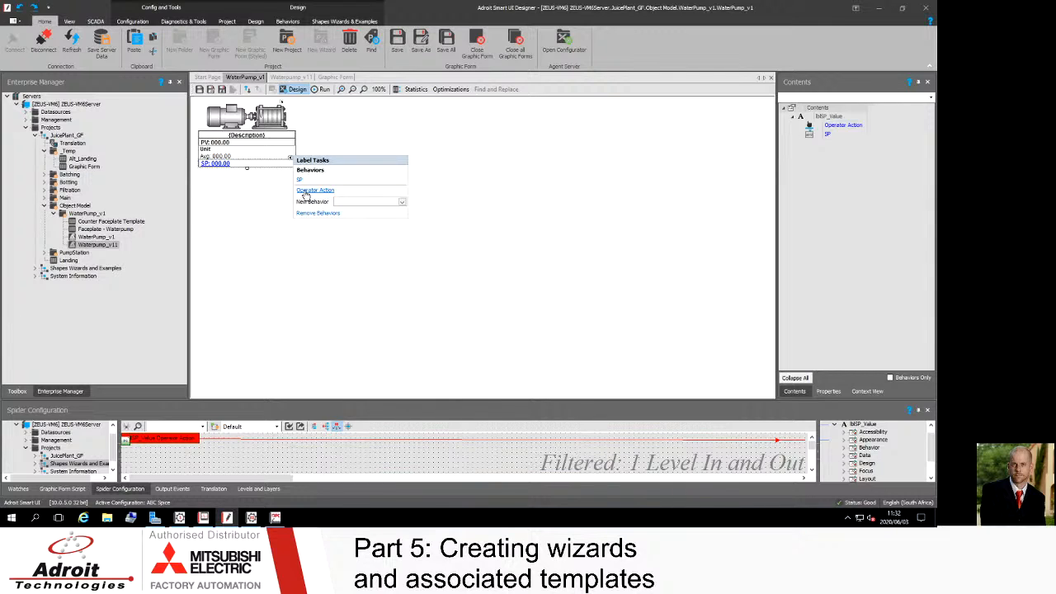
pyautogui.click(307, 191)
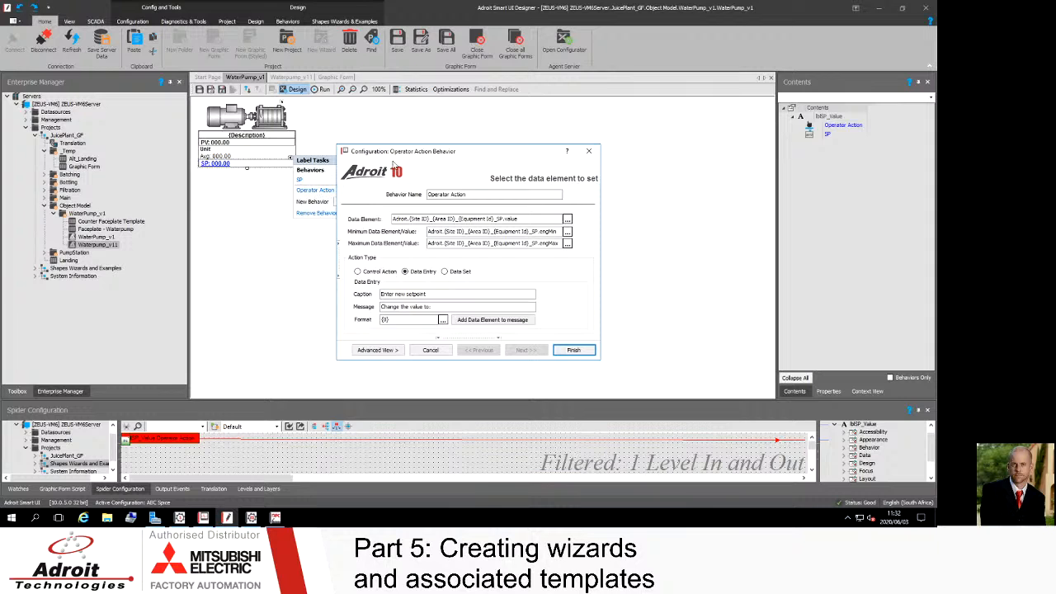
pyautogui.moveTo(442, 156); pyautogui.dragTo(440, 139)
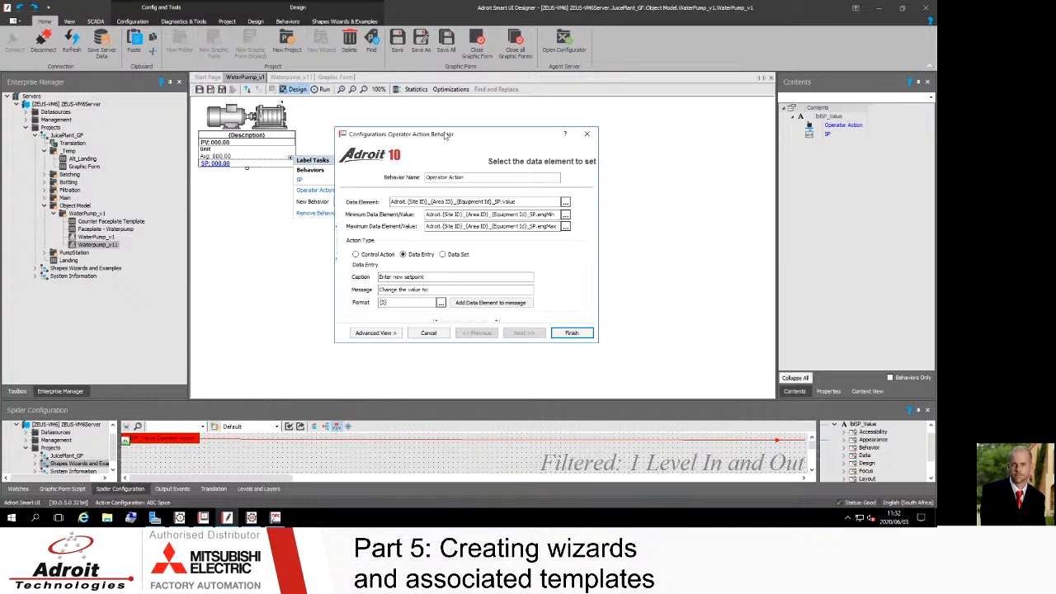
pyautogui.moveTo(444, 136); pyautogui.dragTo(431, 132)
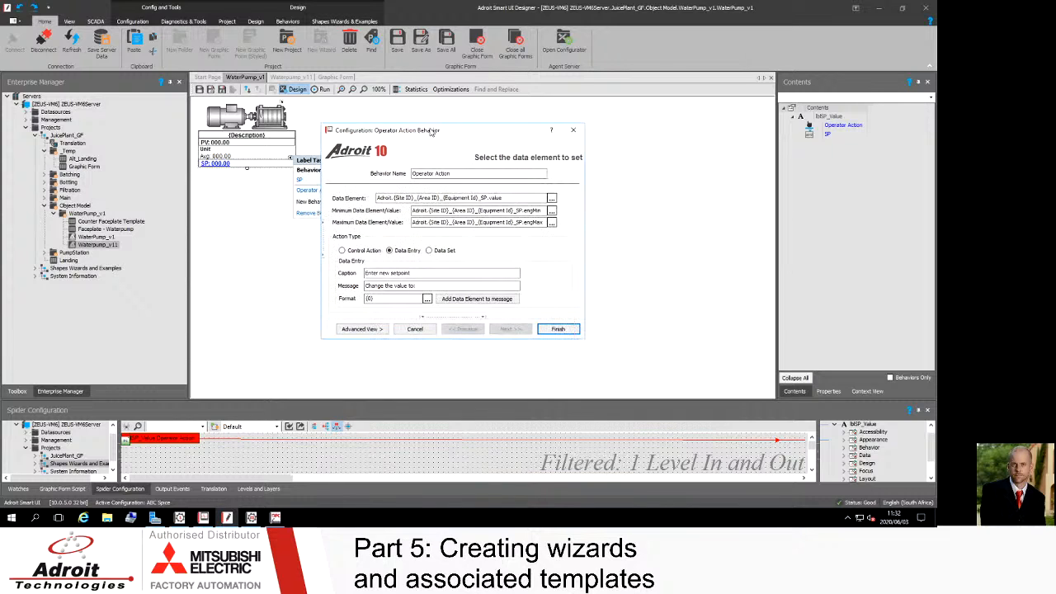
pyautogui.doubleClick(485, 197)
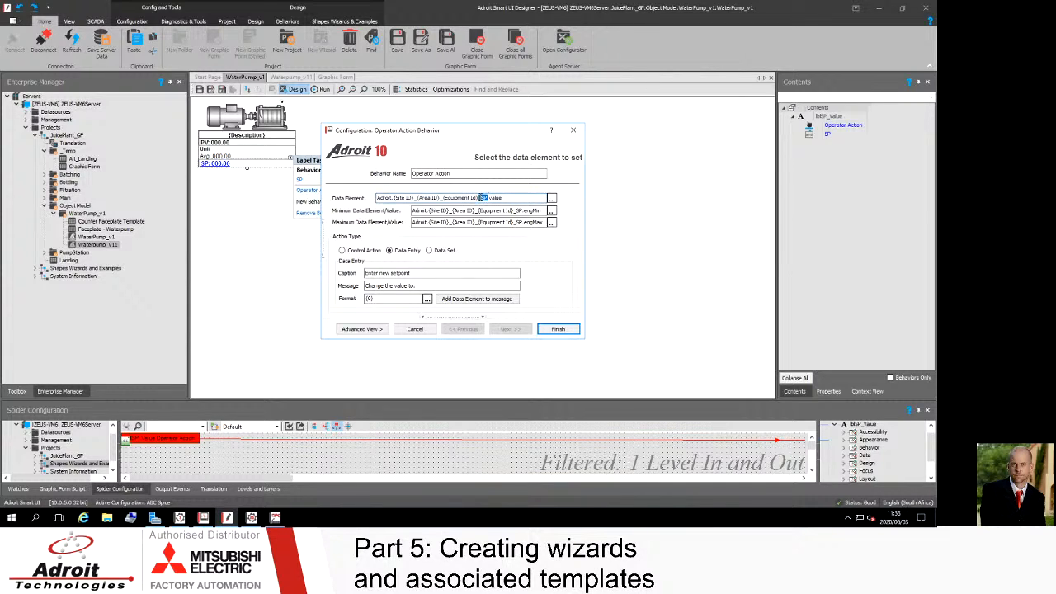
pyautogui.doubleClick(497, 198)
pyautogui.doubleClick(525, 211)
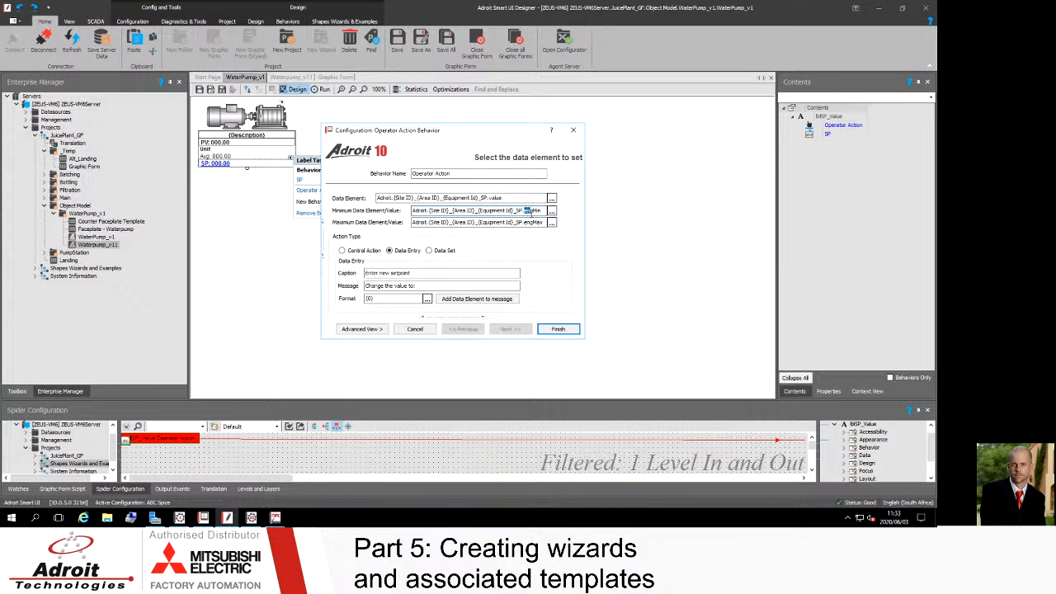
pyautogui.doubleClick(528, 223)
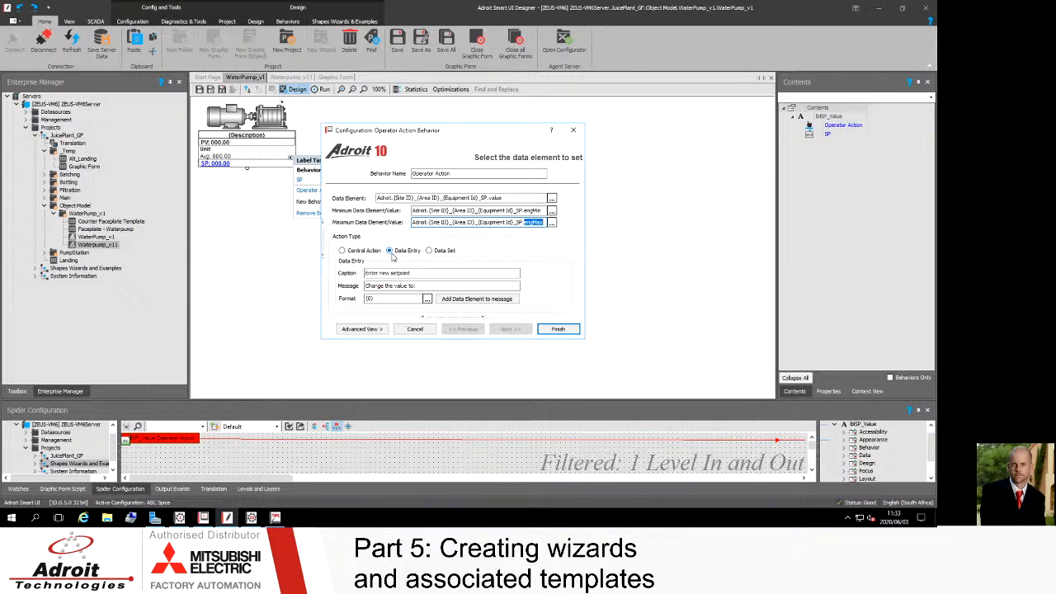
pyautogui.click(558, 330)
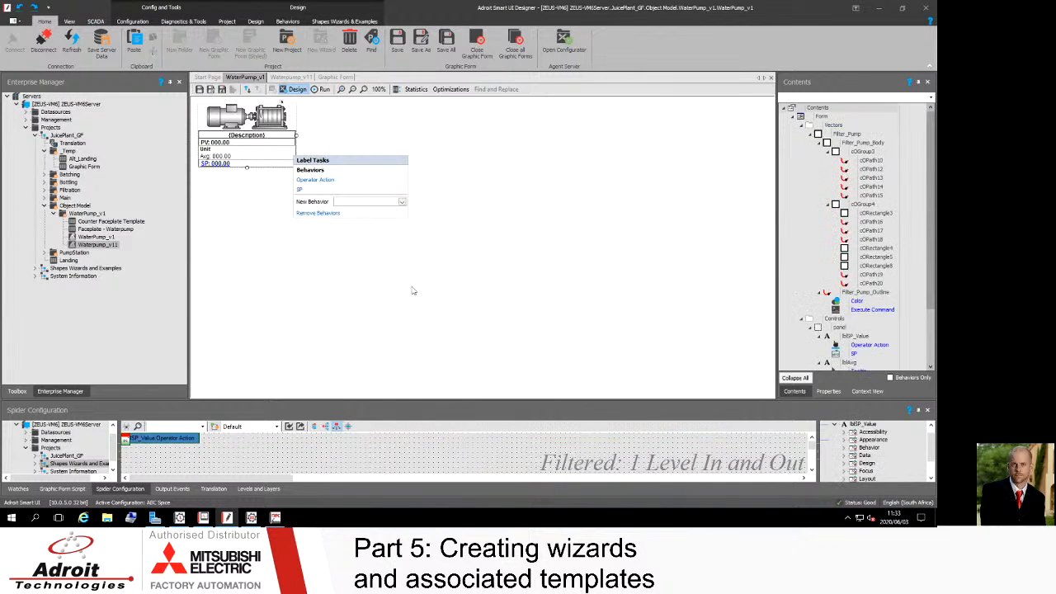
# Step: Inspect the Tooltip behaviour on the Avg label and its data elements, then close its configuration
pyautogui.click(223, 157)
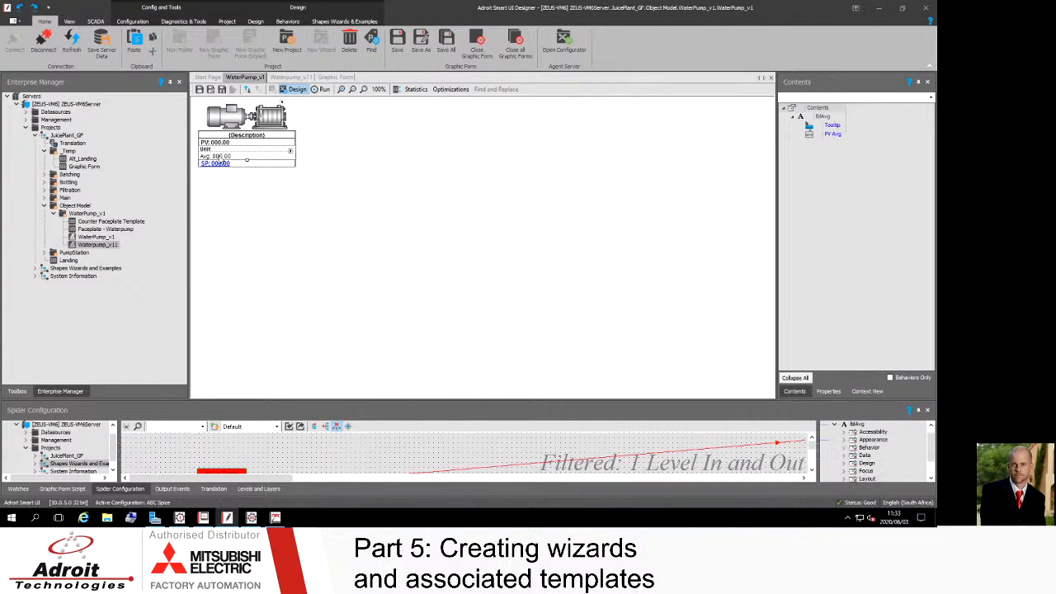
pyautogui.click(291, 154)
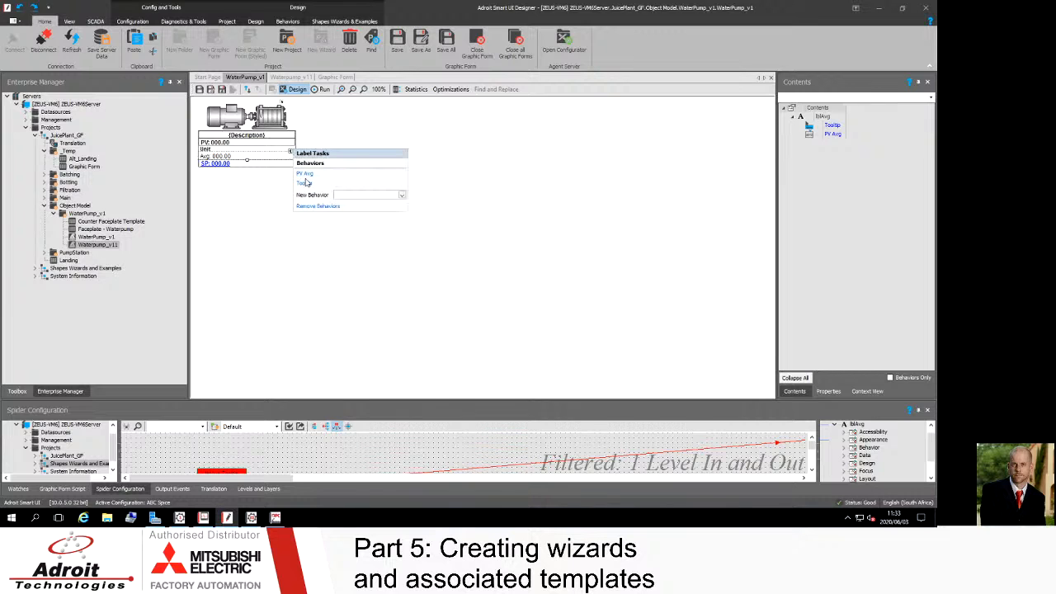
pyautogui.click(305, 184)
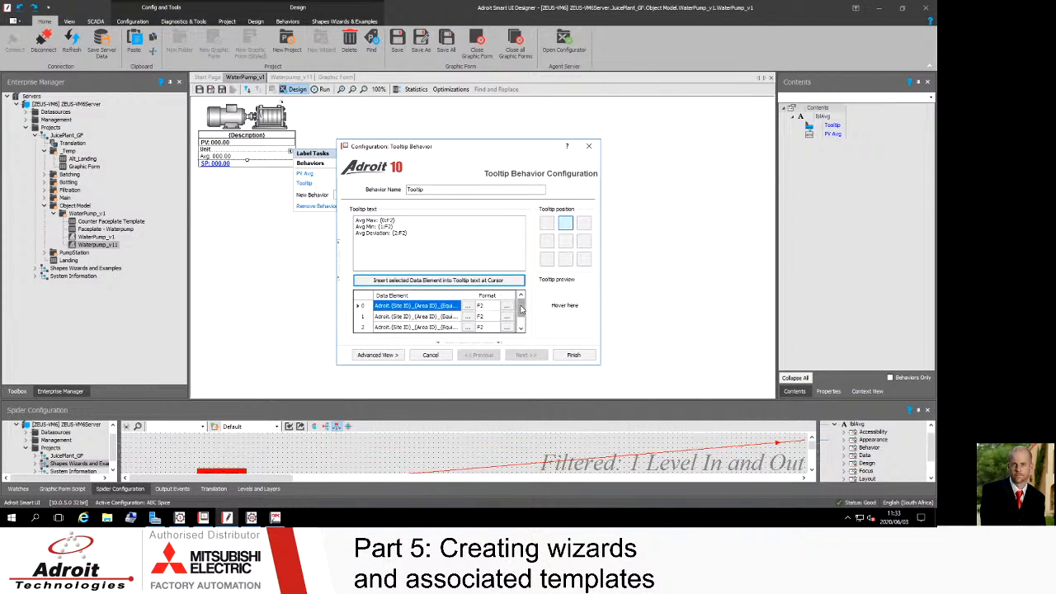
pyautogui.moveTo(522, 310)
pyautogui.mouseDown()
pyautogui.moveTo(521, 327)
pyautogui.moveTo(521, 307)
pyautogui.mouseUp()
pyautogui.moveTo(460, 298); pyautogui.dragTo(495, 299)
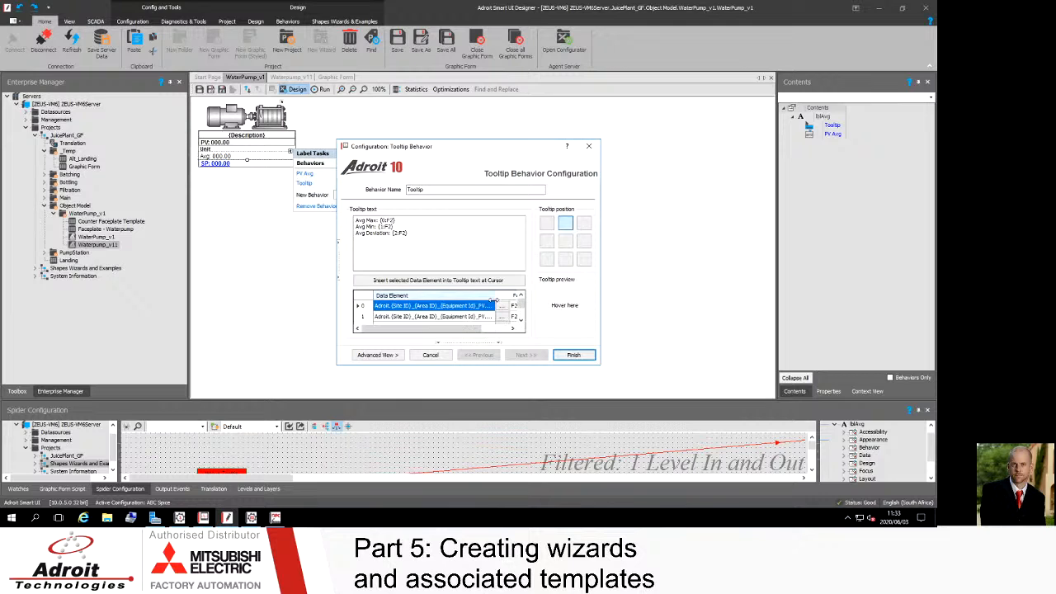
pyautogui.click(479, 306)
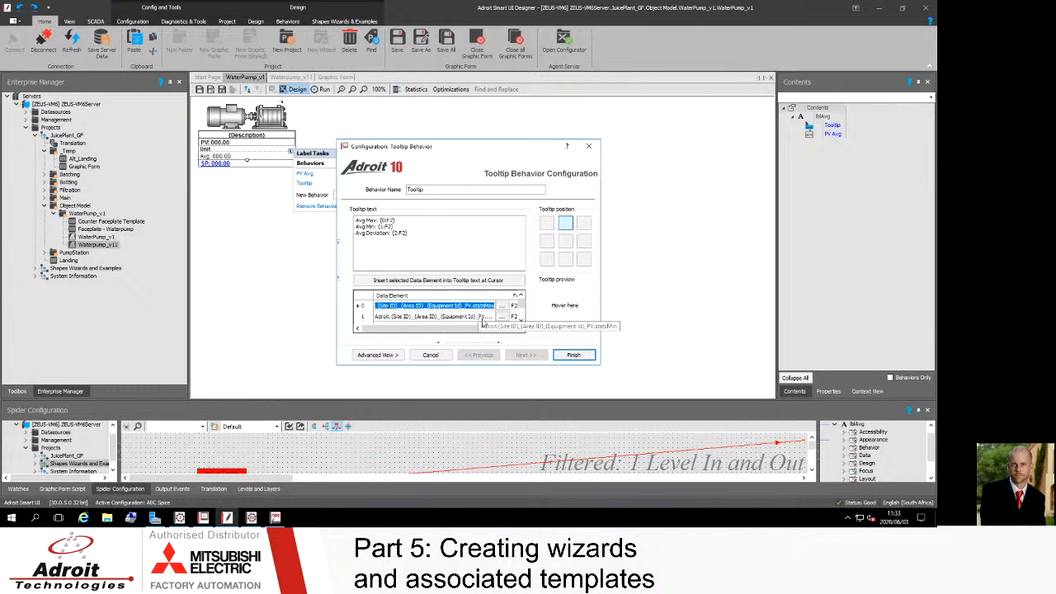
pyautogui.click(486, 319)
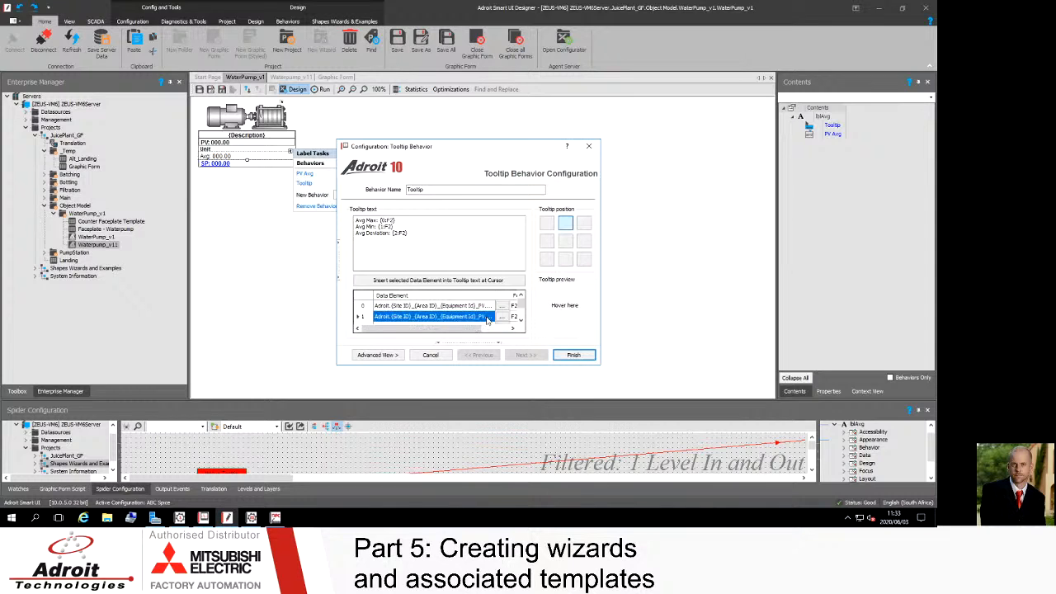
pyautogui.moveTo(464, 329); pyautogui.dragTo(483, 335)
pyautogui.moveTo(472, 297); pyautogui.dragTo(494, 299)
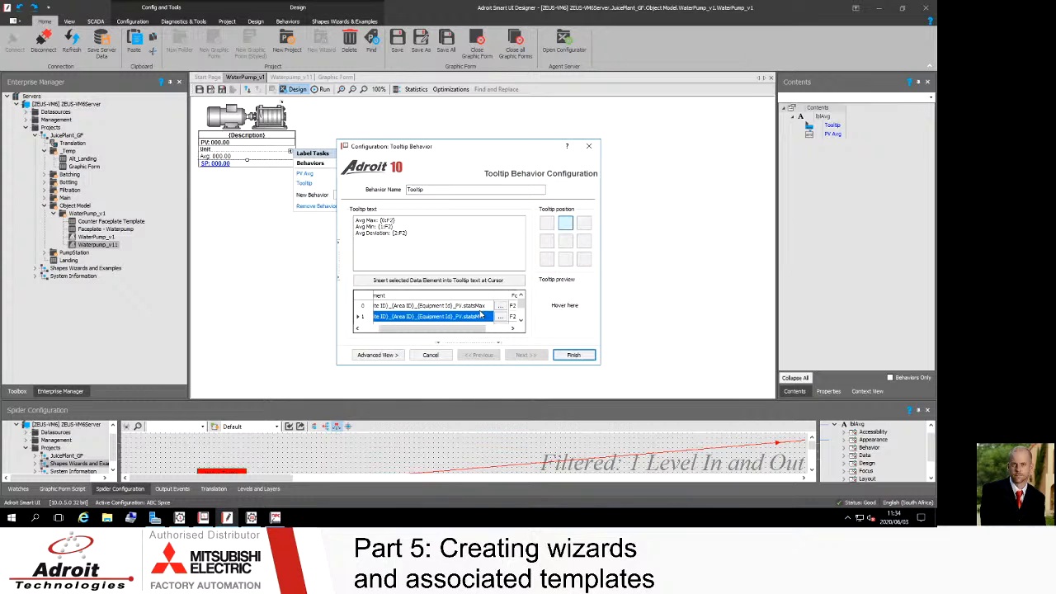
pyautogui.click(520, 321)
pyautogui.click(521, 321)
pyautogui.click(473, 308)
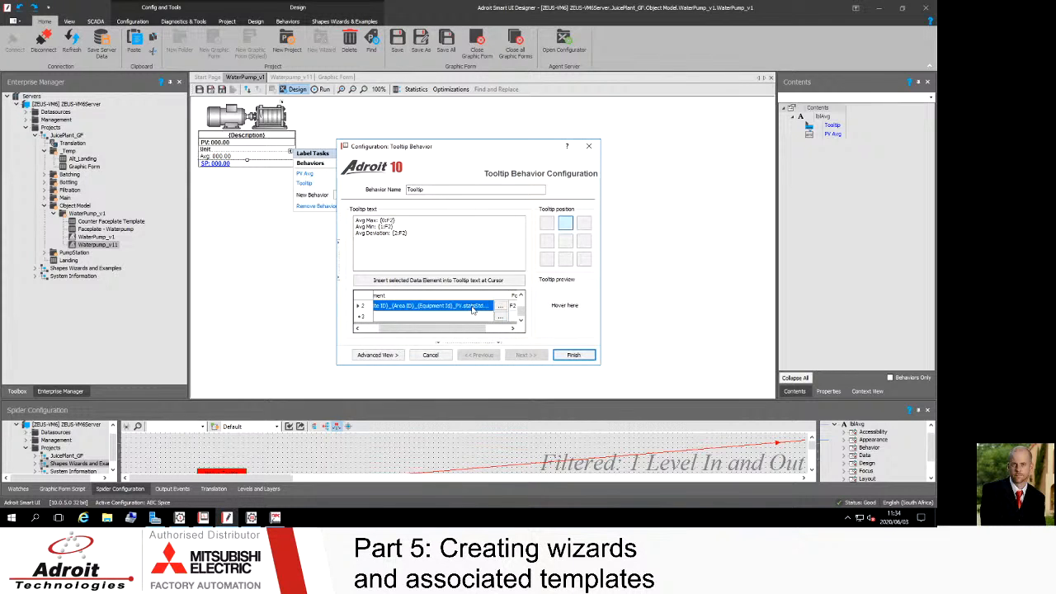
pyautogui.click(575, 356)
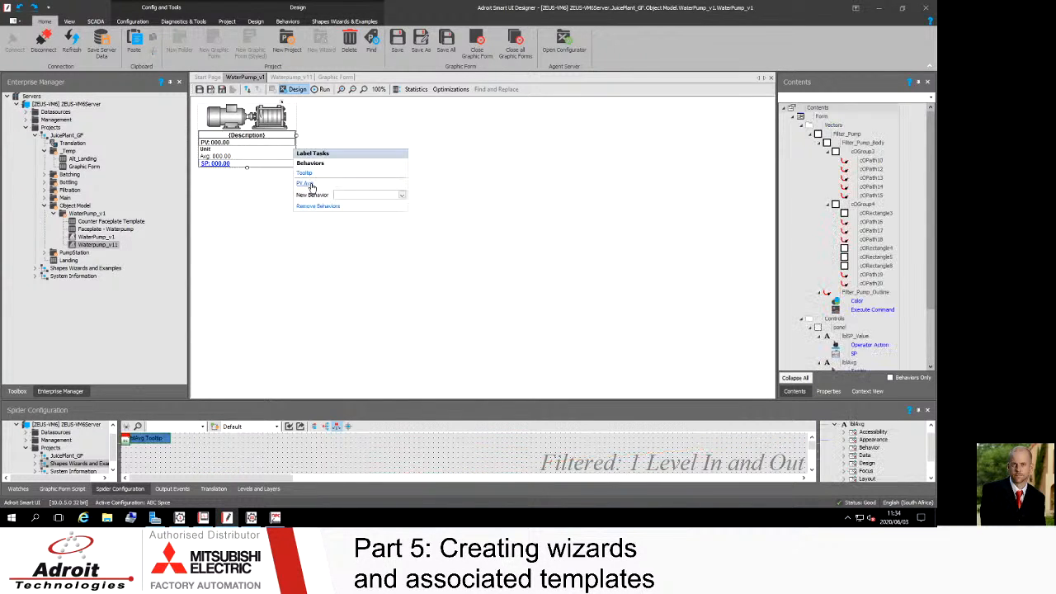
# Step: Inspect the PV Avg display value behaviour and its input data element, then close it and deselect the label
pyautogui.click(308, 183)
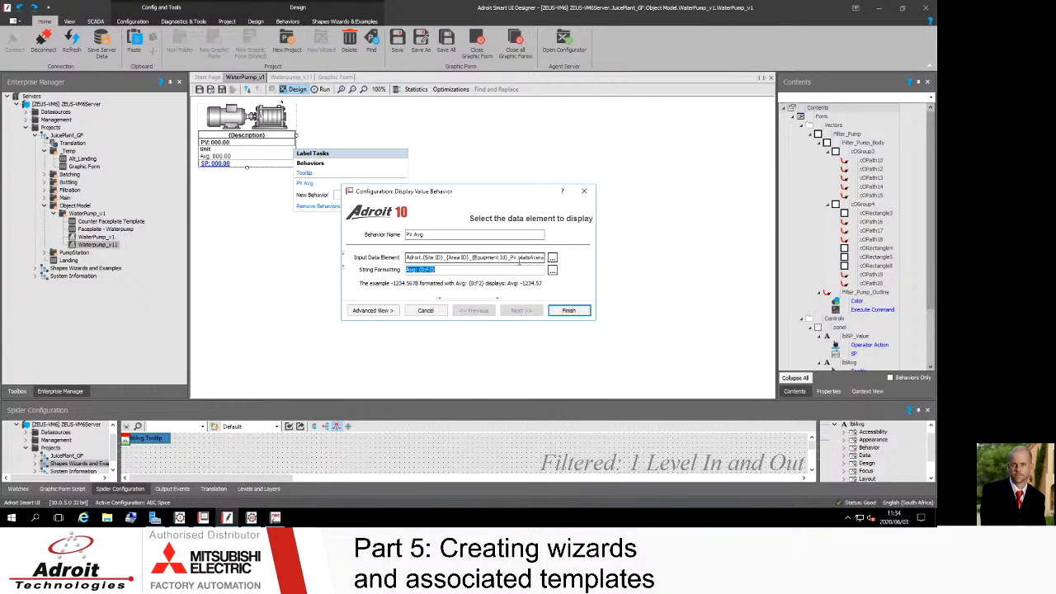
pyautogui.click(519, 257)
pyautogui.moveTo(519, 257); pyautogui.dragTo(546, 258)
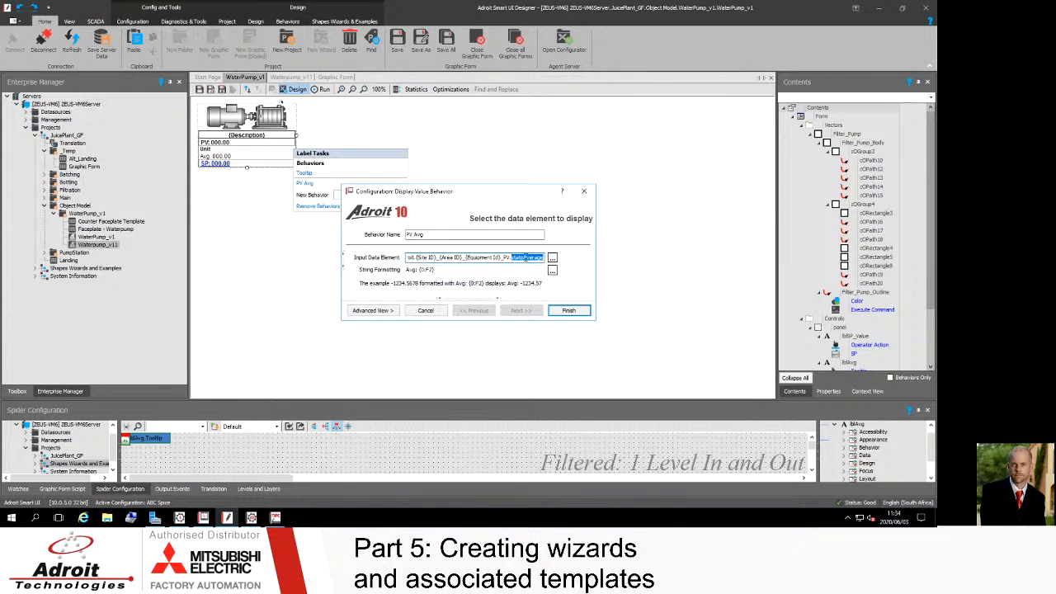
pyautogui.click(570, 313)
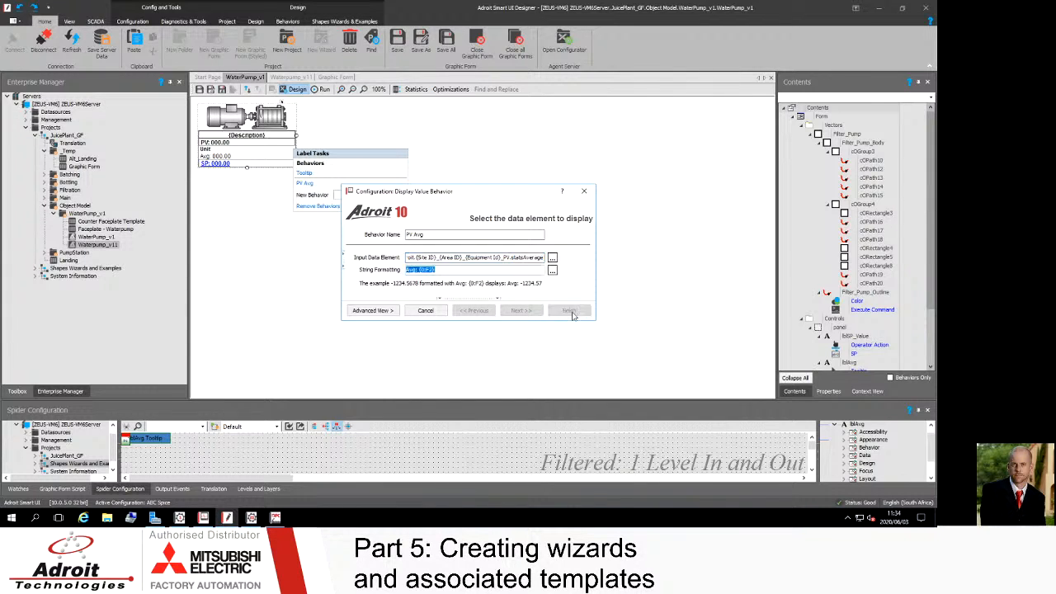
pyautogui.doubleClick(248, 155)
pyautogui.press('Escape')
pyautogui.press('Escape')
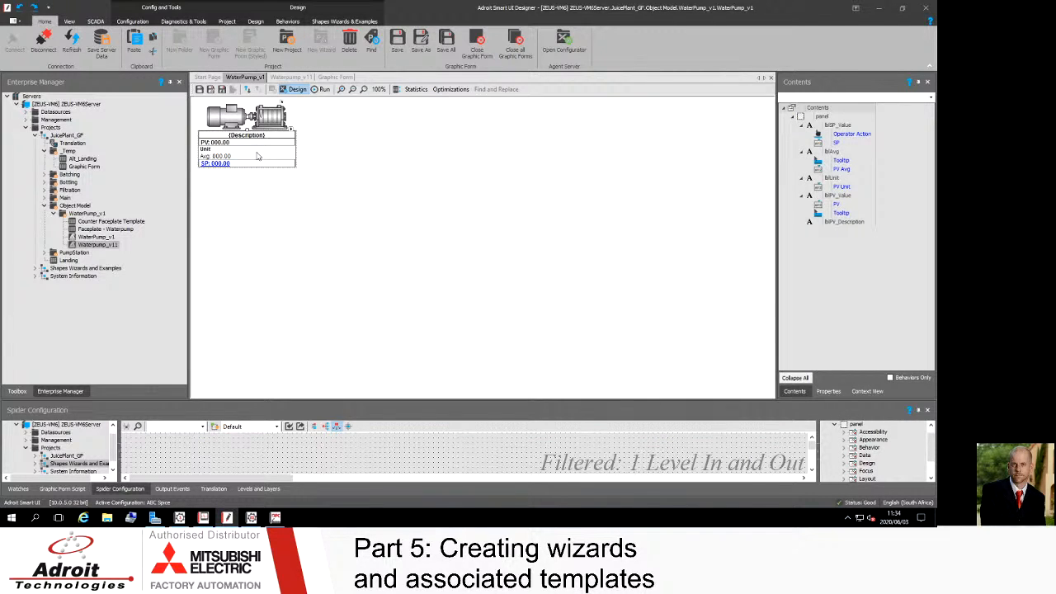
# Step: Close the Waterpump_v11 wizard tab and delete the wizard instance from the Graphic Form
pyautogui.click(288, 77)
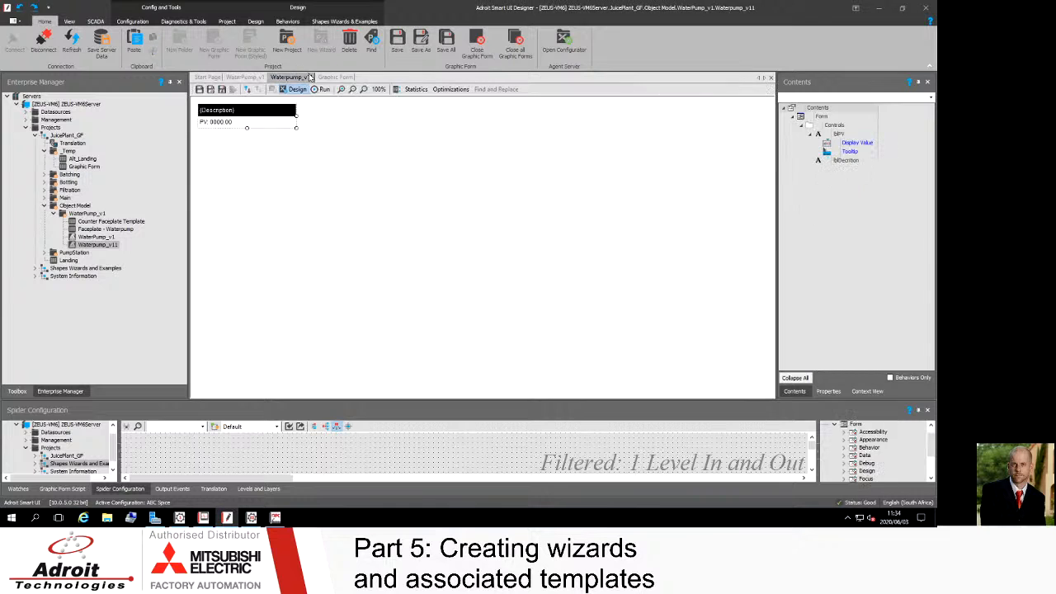
pyautogui.click(771, 77)
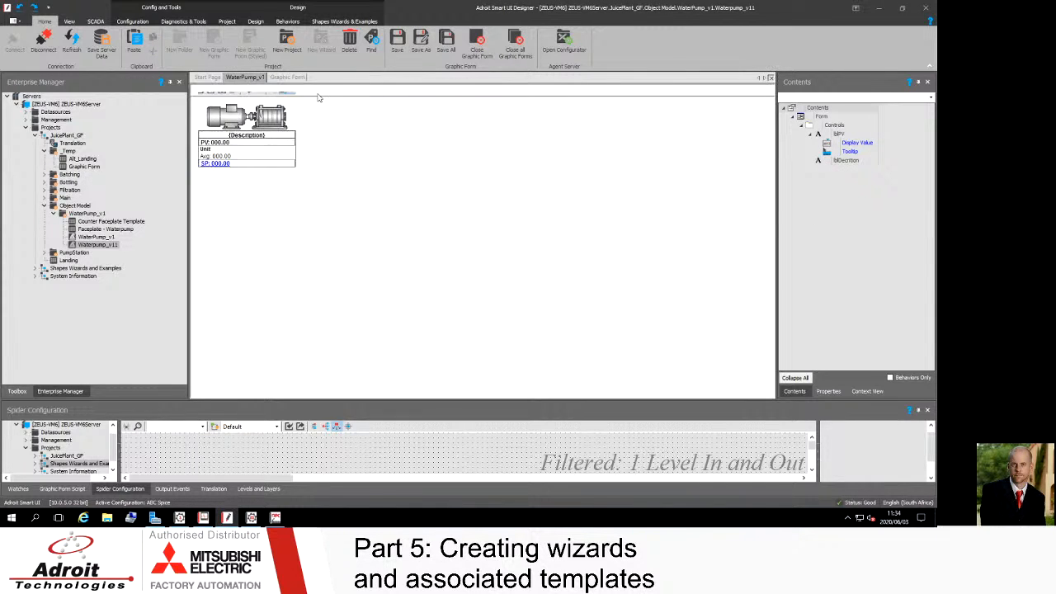
pyautogui.click(289, 77)
pyautogui.click(394, 166)
pyautogui.press('Delete')
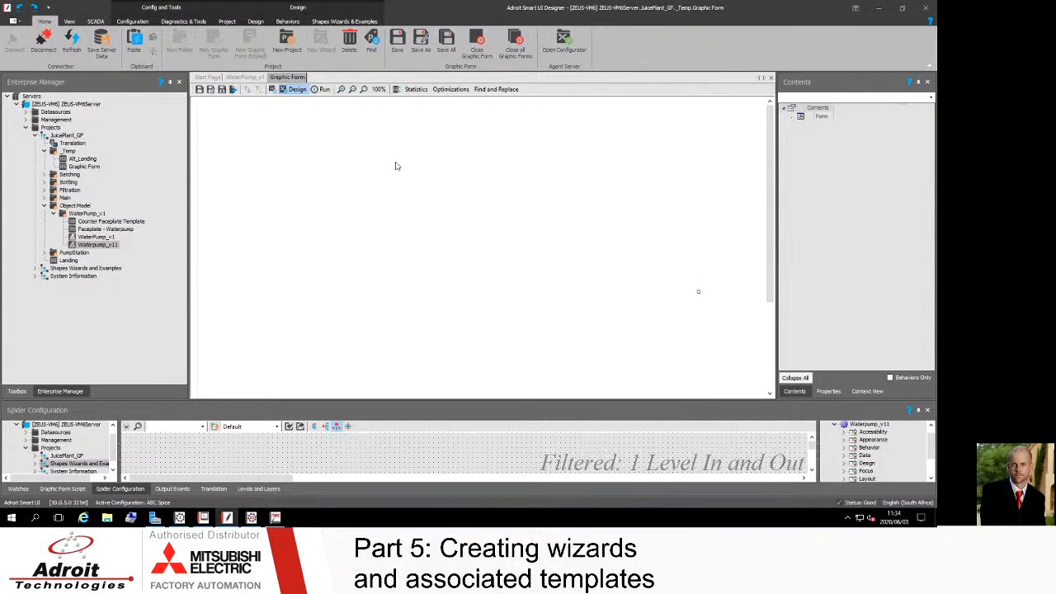
# Step: Delete the Waterpump_v11 wizard from the WaterPump_v1 object model folder
pyautogui.click(237, 78)
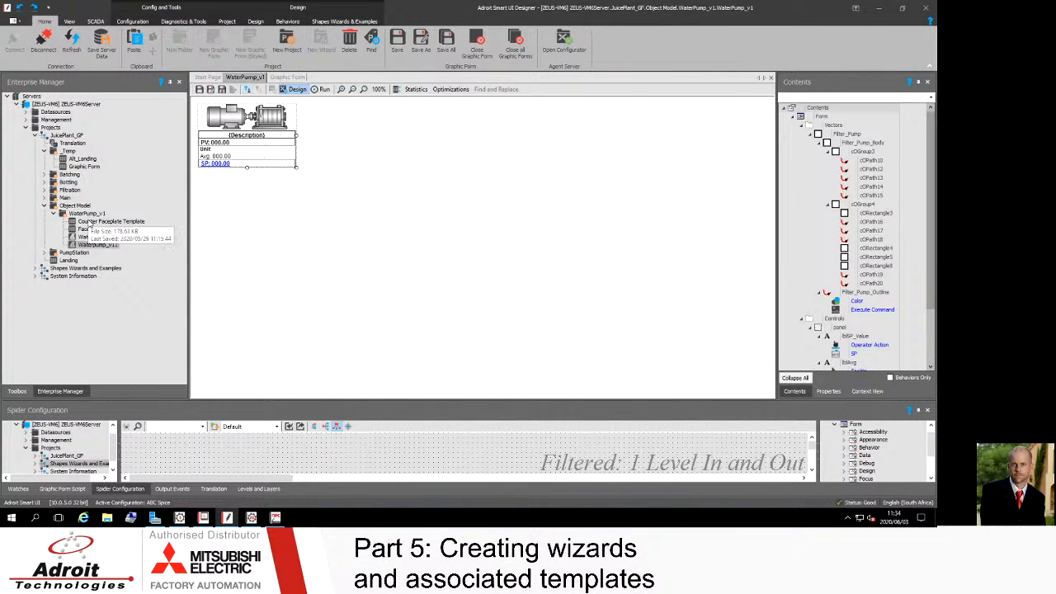
pyautogui.rightClick(89, 247)
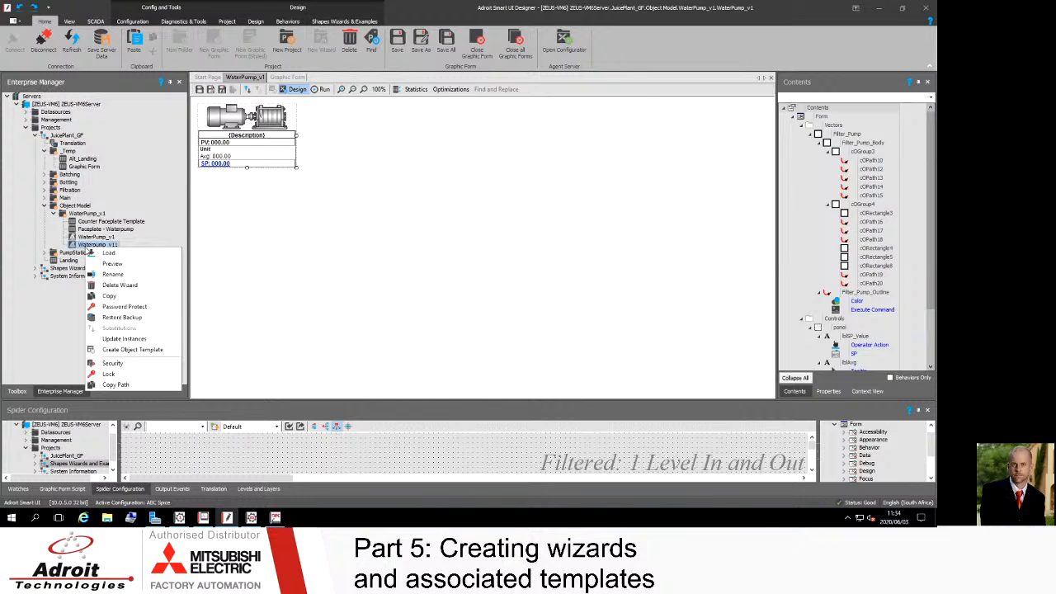
pyautogui.click(124, 284)
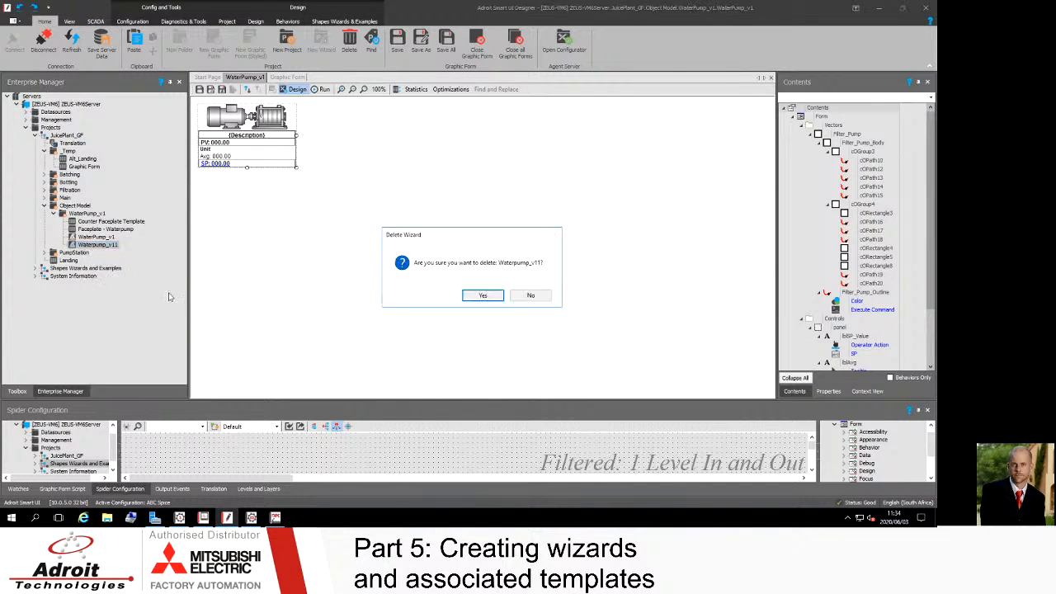
pyautogui.click(484, 295)
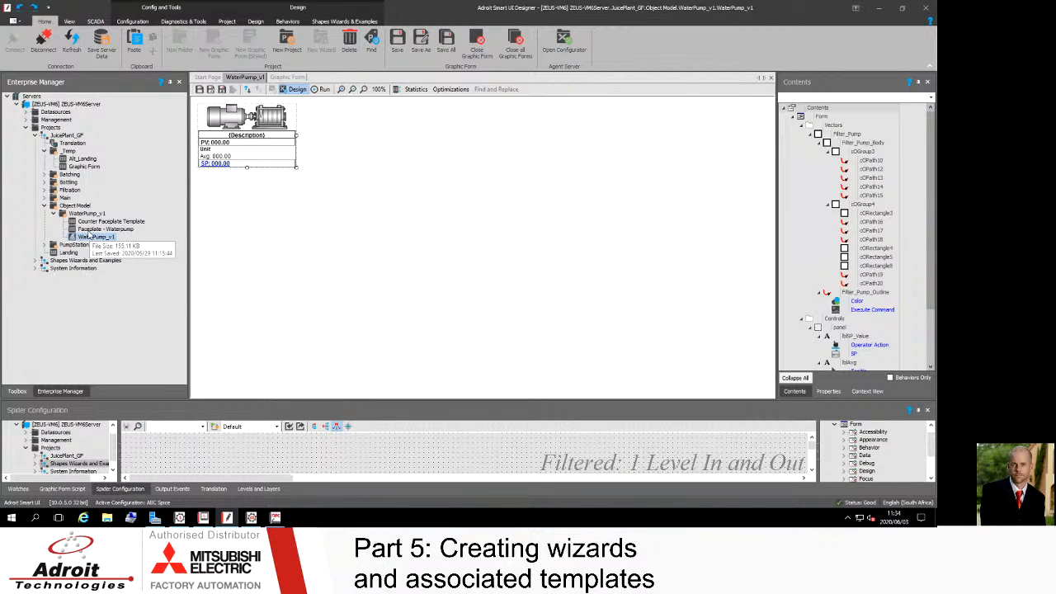
# Step: Open the Faceplate - Waterpump form from the WaterPump_v1 object model folder
pyautogui.click(89, 232)
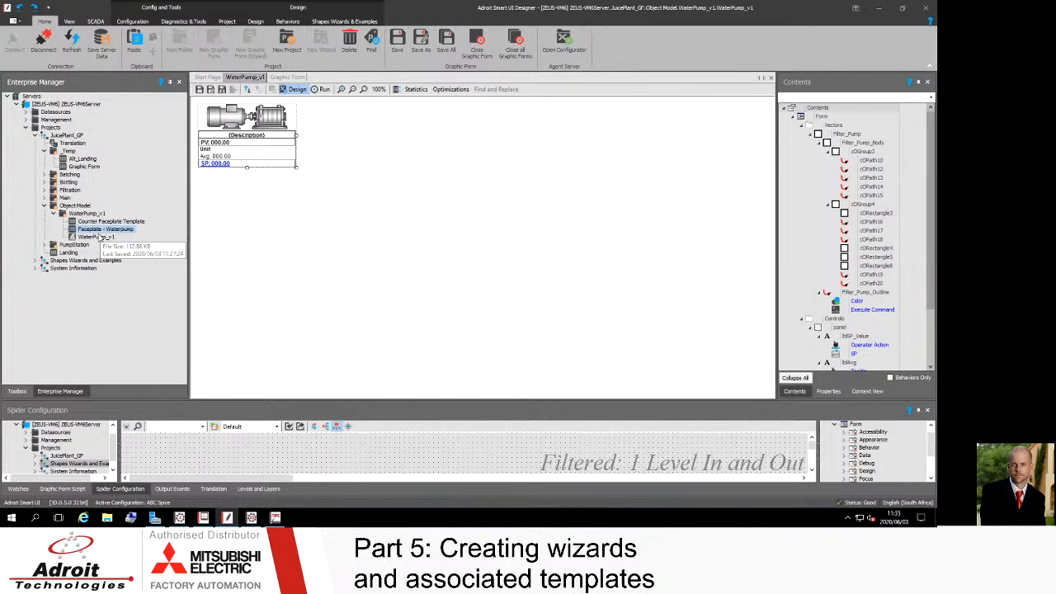
pyautogui.click(88, 213)
pyautogui.rightClick(88, 213)
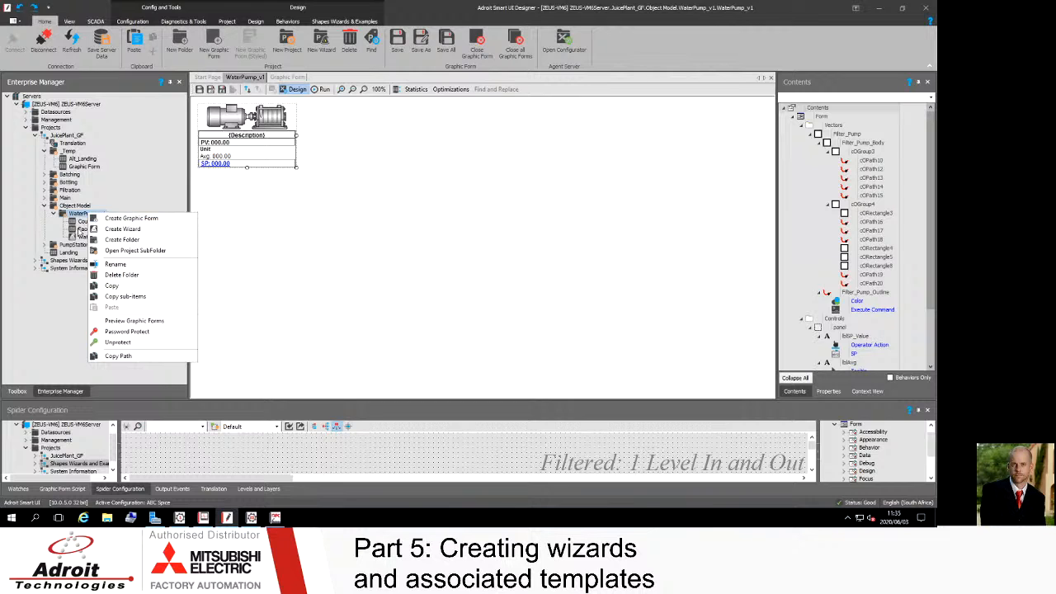
pyautogui.click(81, 230)
pyautogui.doubleClick(80, 231)
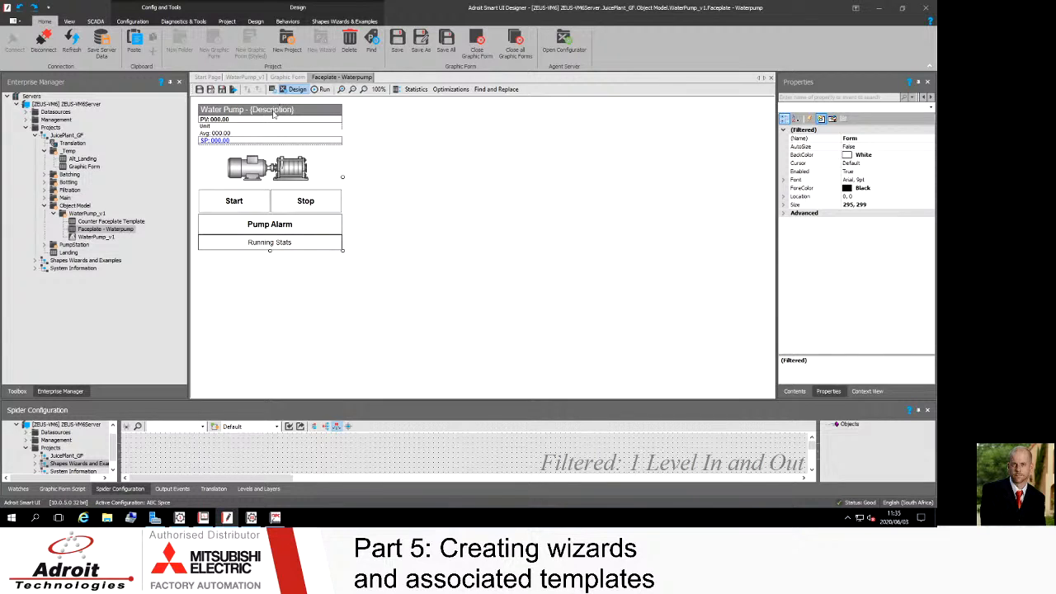
# Step: Examine the faceplate's description, PV, Unit, Avg and SP labels and the Start, Stop, Pump Alarm and Running Stats controls
pyautogui.click(315, 114)
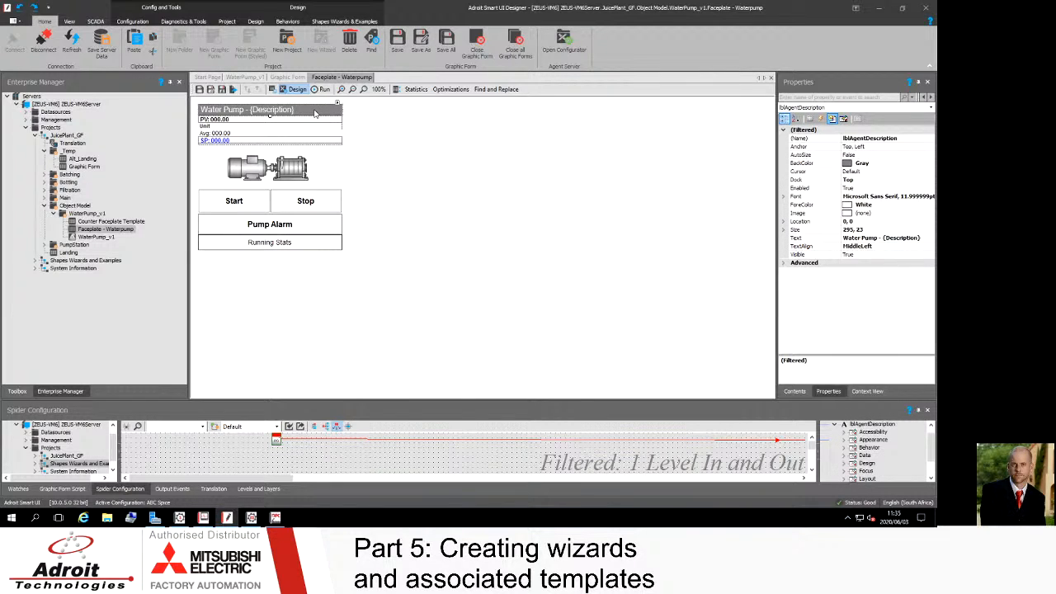
pyautogui.click(217, 120)
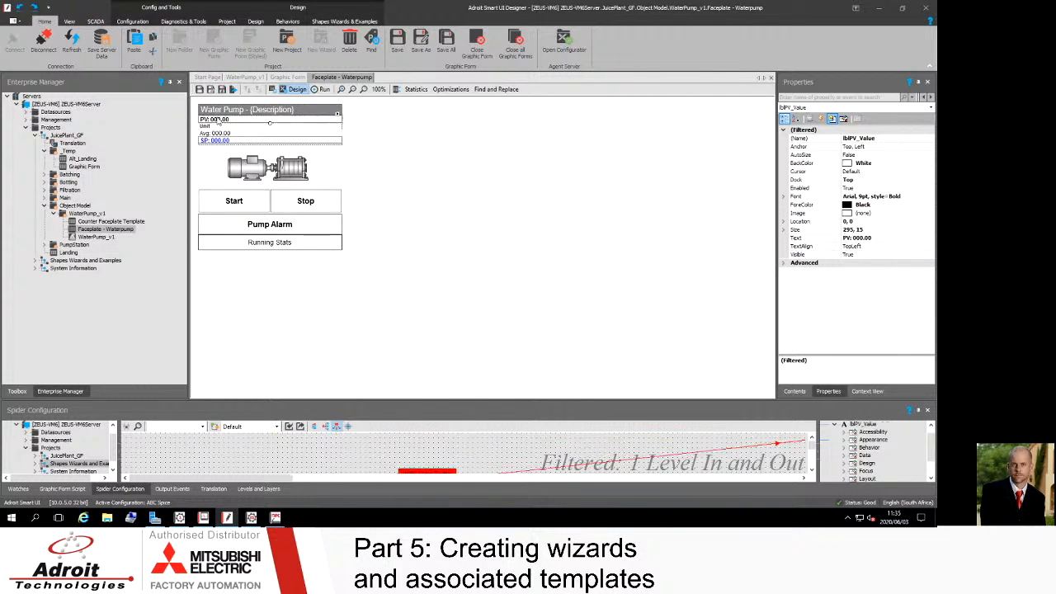
pyautogui.click(212, 128)
pyautogui.click(221, 133)
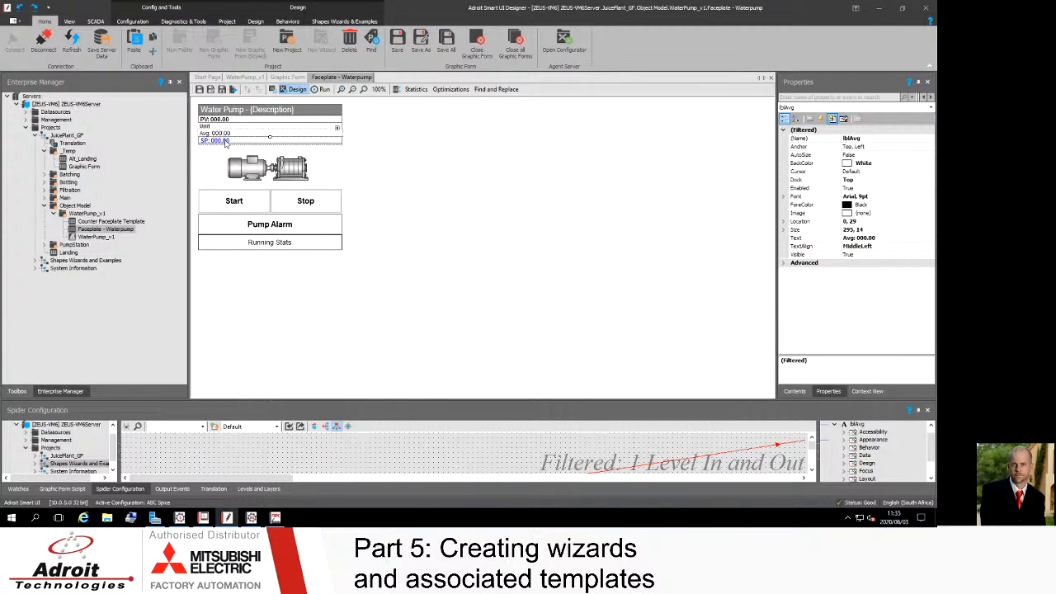
pyautogui.click(222, 141)
pyautogui.click(240, 208)
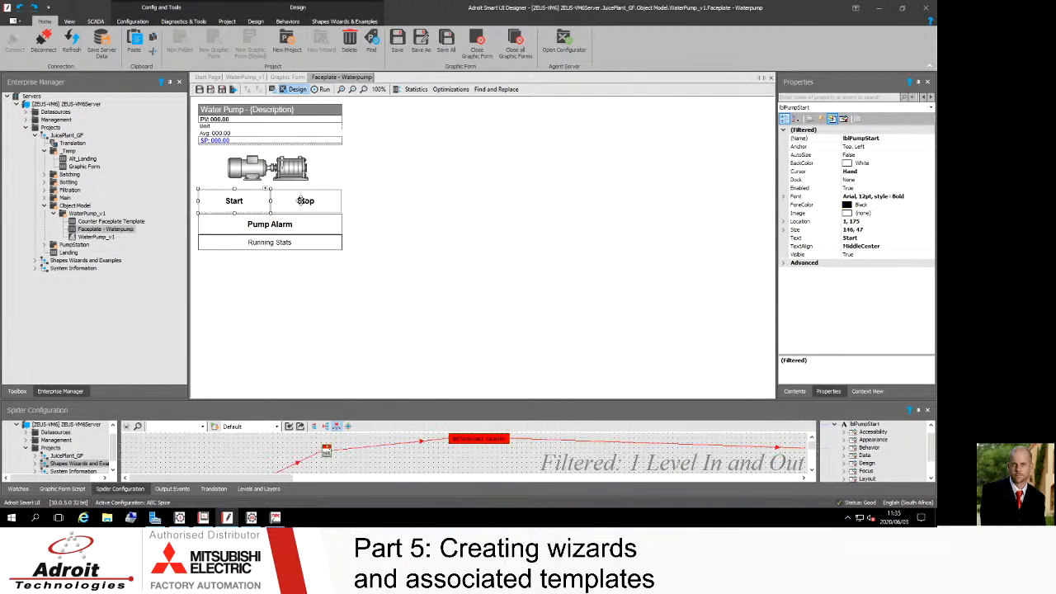
pyautogui.click(303, 200)
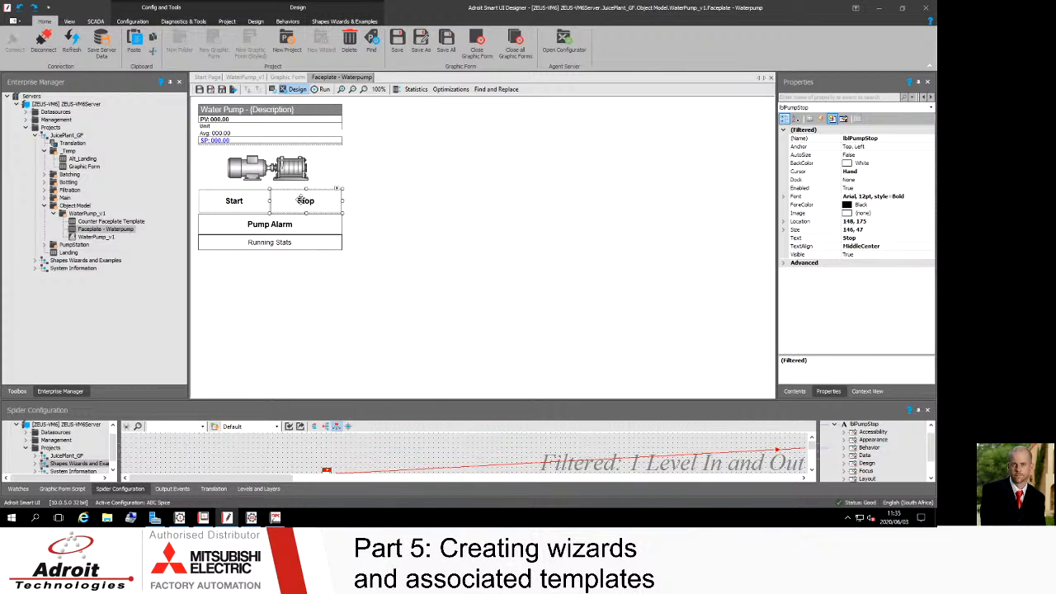
pyautogui.click(264, 226)
pyautogui.click(269, 246)
pyautogui.click(271, 227)
pyautogui.click(283, 206)
pyautogui.click(256, 206)
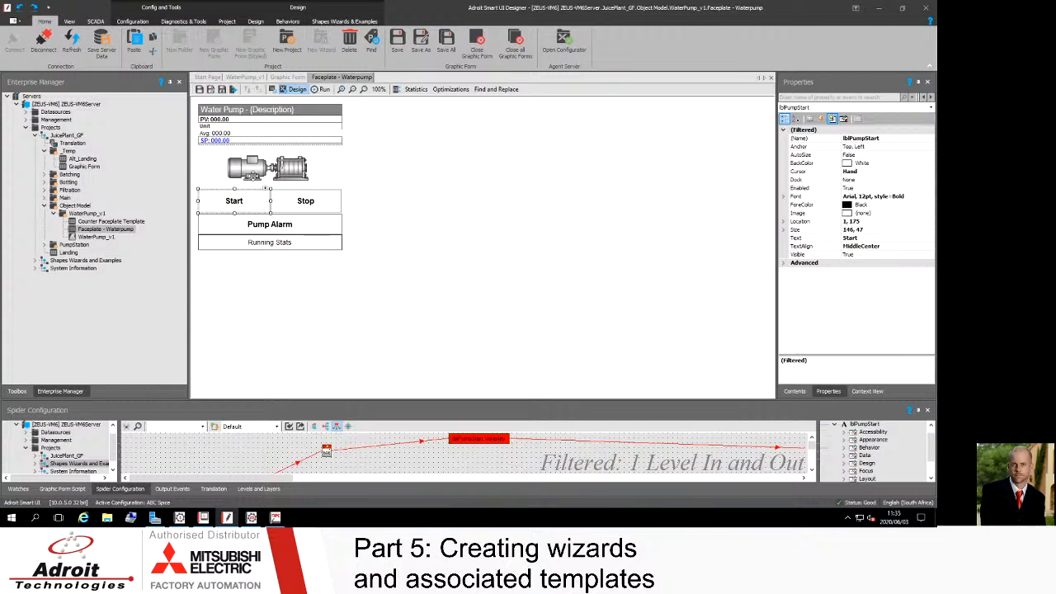
pyautogui.click(239, 113)
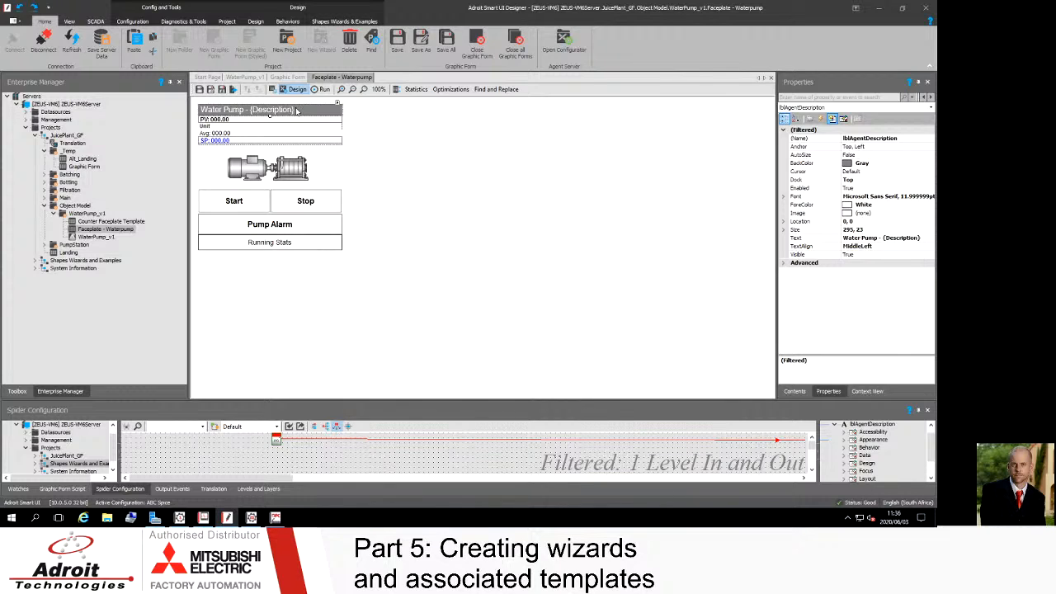
# Step: Inspect the PV label's Display Value behaviour and its input data element on the faceplate
pyautogui.click(237, 122)
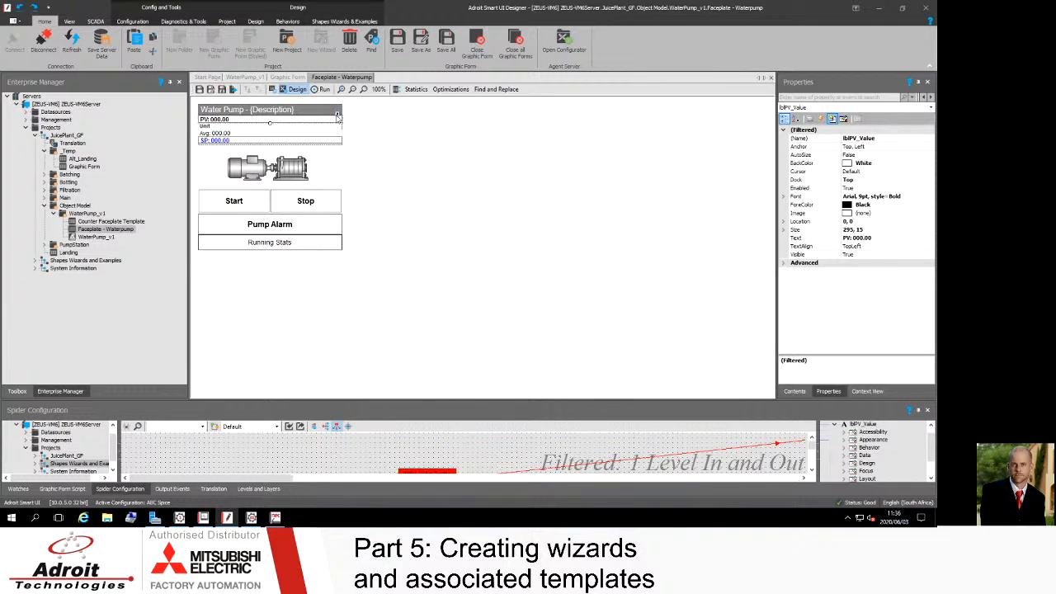
pyautogui.click(338, 115)
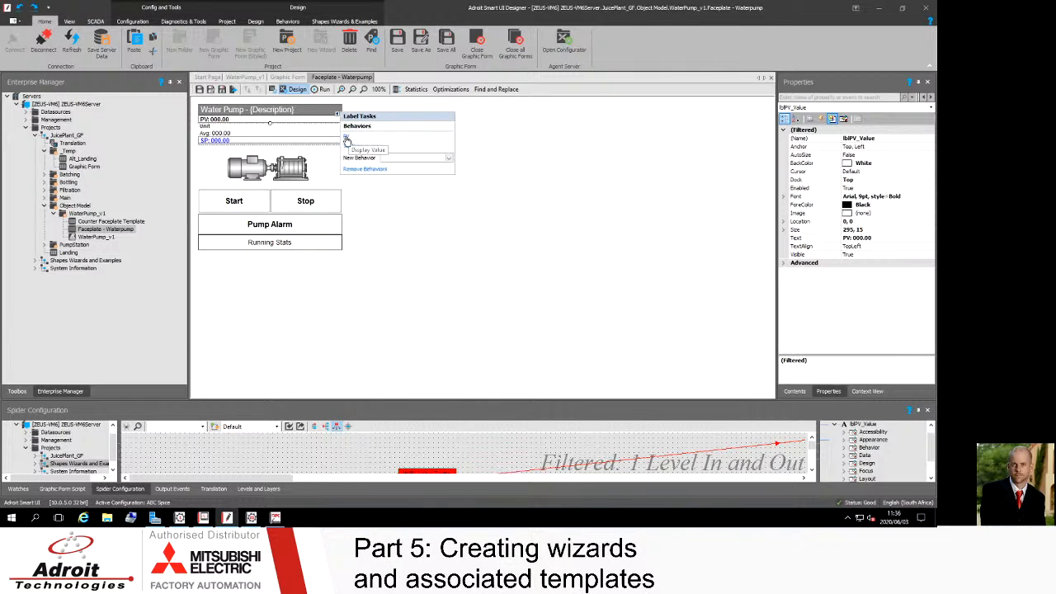
pyautogui.click(347, 140)
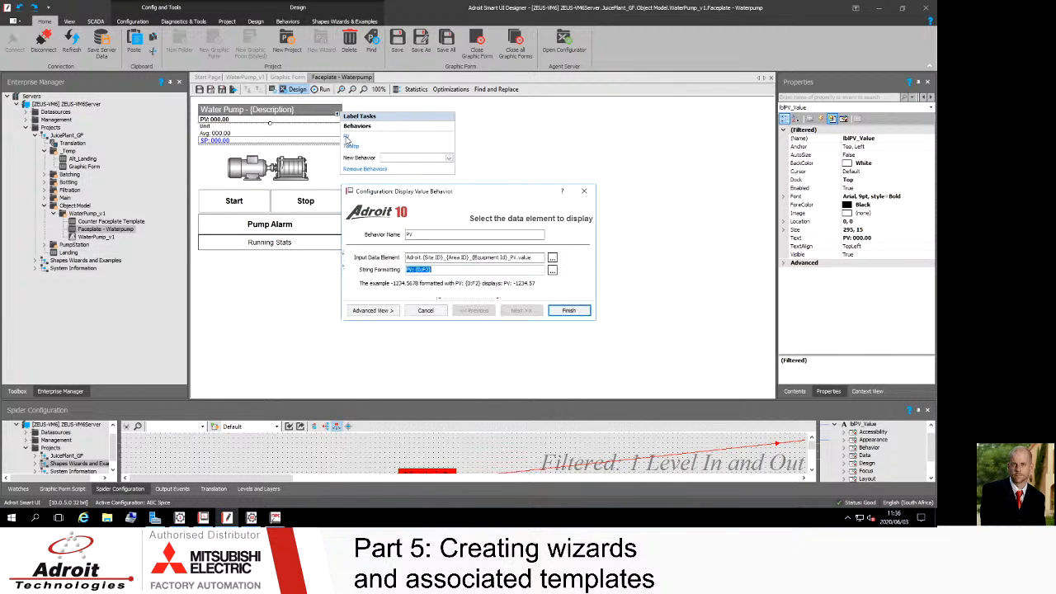
pyautogui.moveTo(427, 196); pyautogui.dragTo(408, 136)
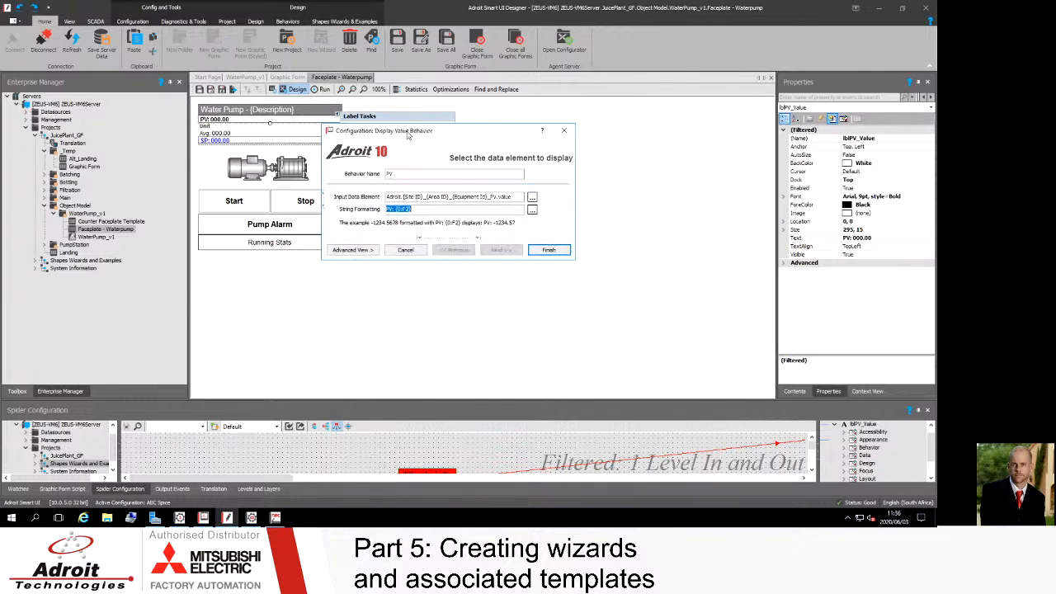
pyautogui.moveTo(399, 198); pyautogui.dragTo(513, 203)
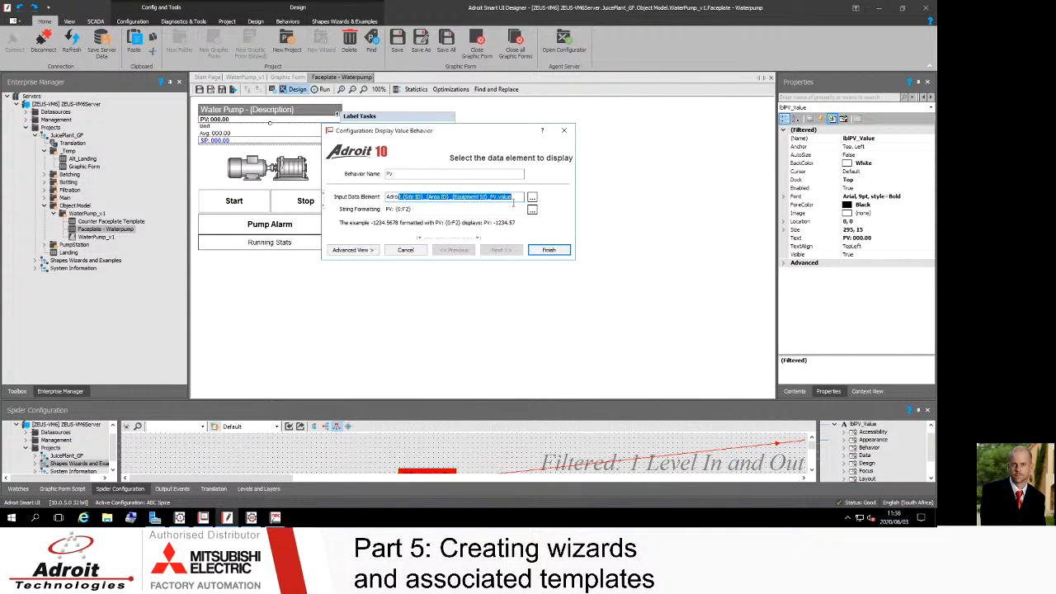
pyautogui.click(548, 250)
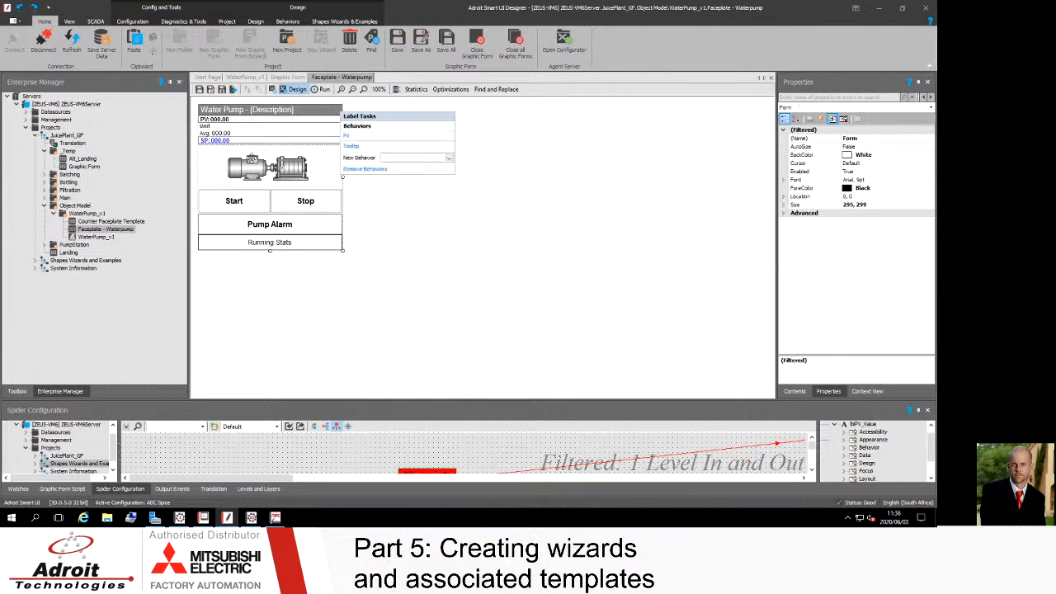
# Step: Open the pump graphic's child behaviours configuration and pick the Filter_Pump_Outline component
pyautogui.click(257, 168)
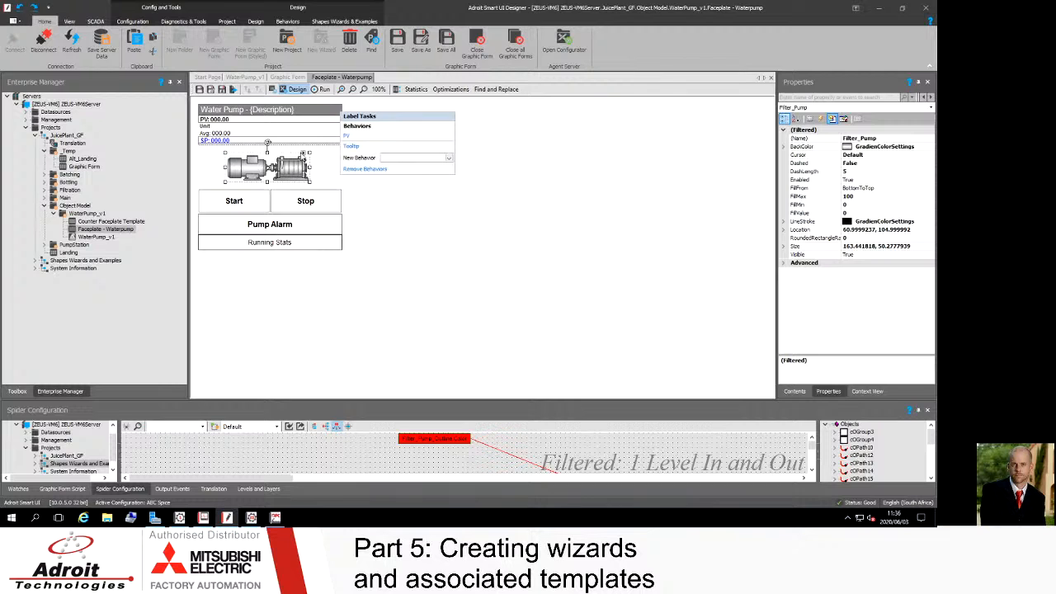
pyautogui.click(303, 155)
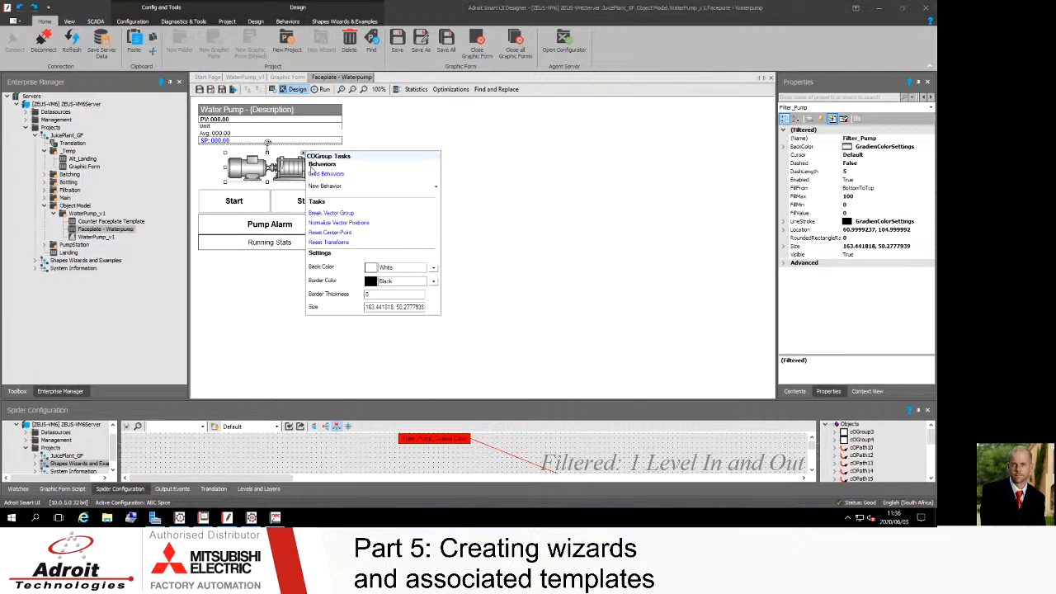
pyautogui.click(326, 175)
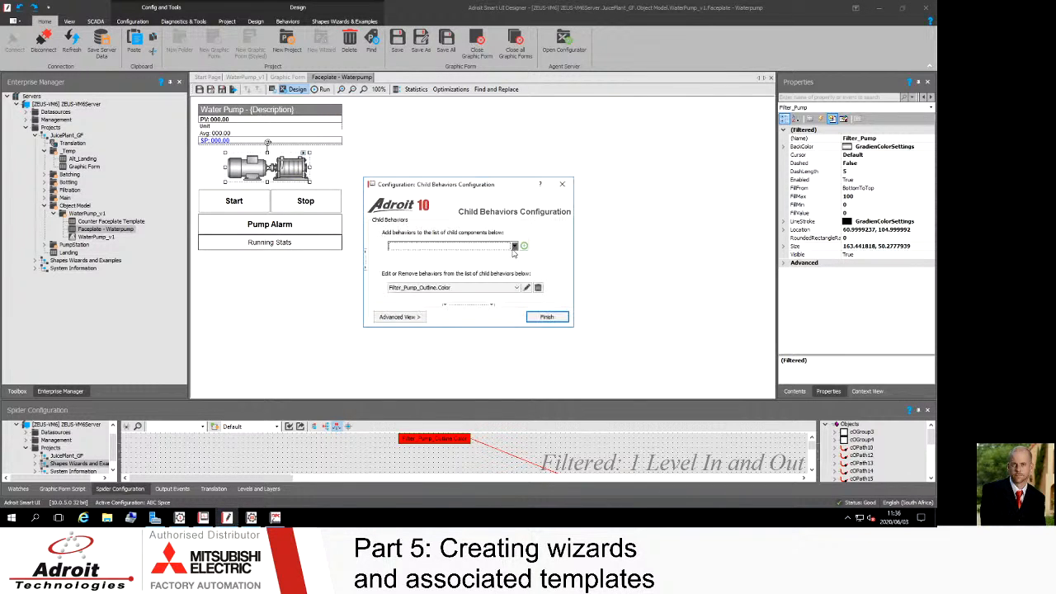
pyautogui.click(513, 247)
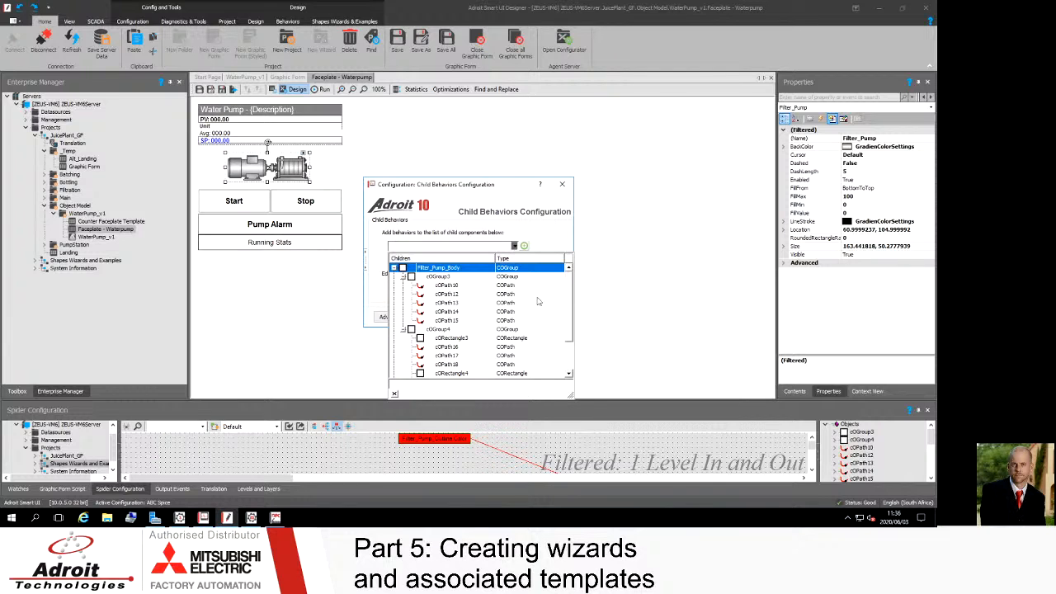
pyautogui.moveTo(573, 305); pyautogui.dragTo(567, 372)
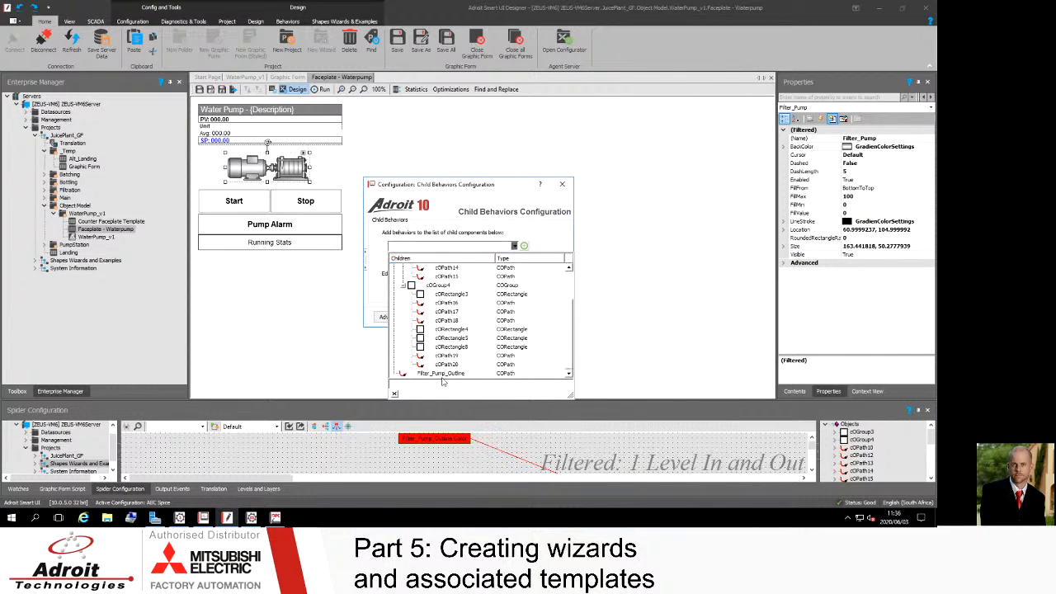
pyautogui.click(442, 374)
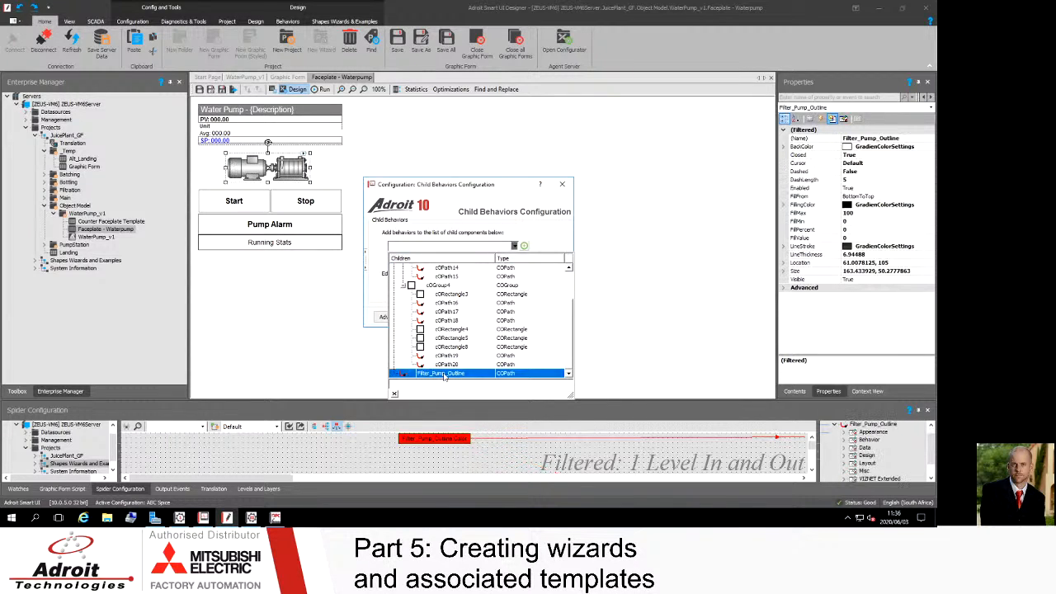
pyautogui.click(444, 376)
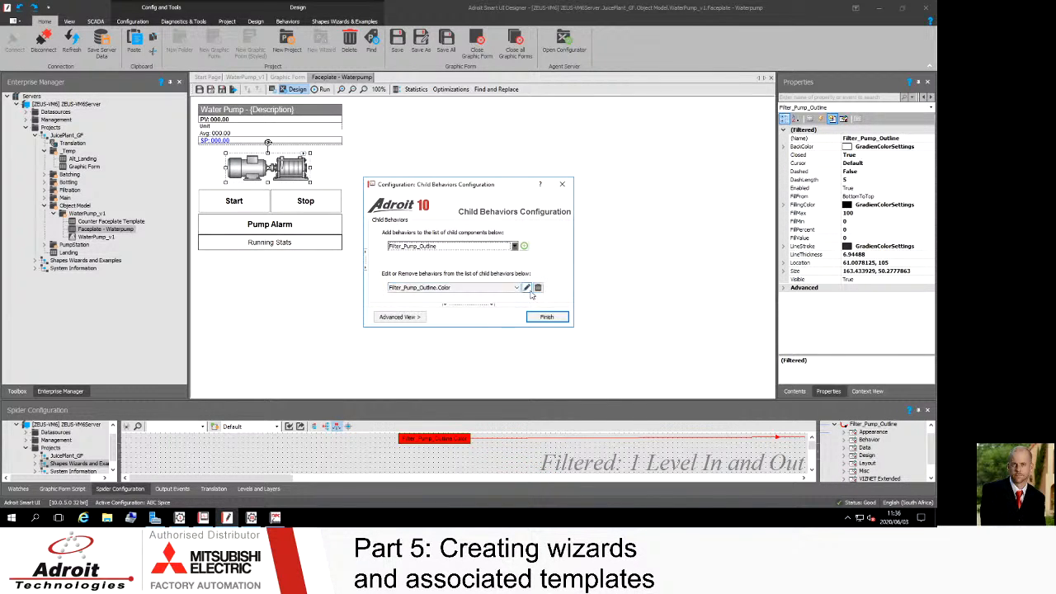
# Step: Review the Filter_Pump_Outline.Color behaviour settings, then close the child behaviours configuration
pyautogui.click(527, 288)
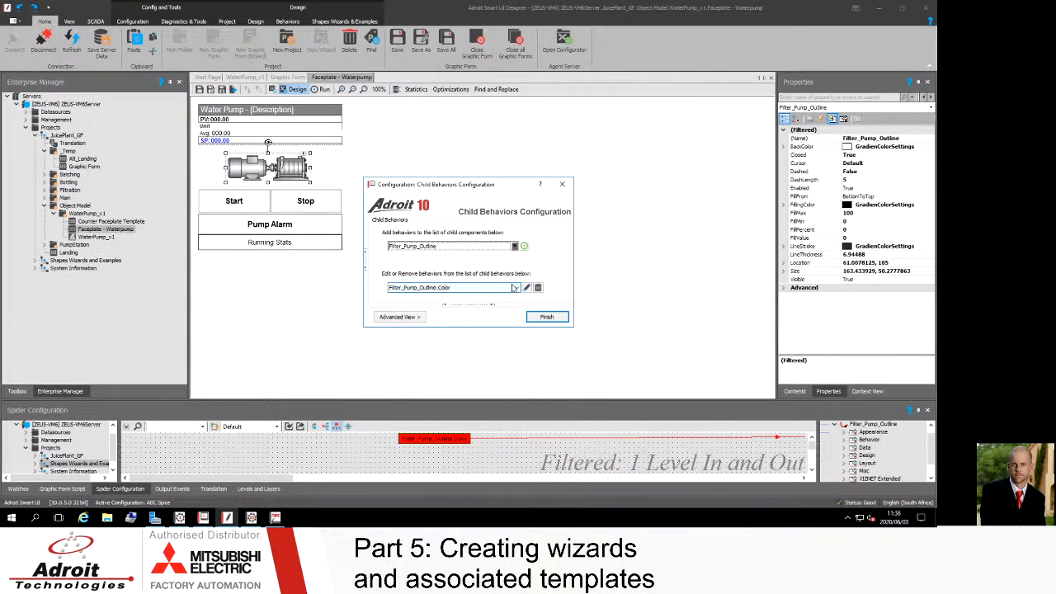
pyautogui.click(495, 290)
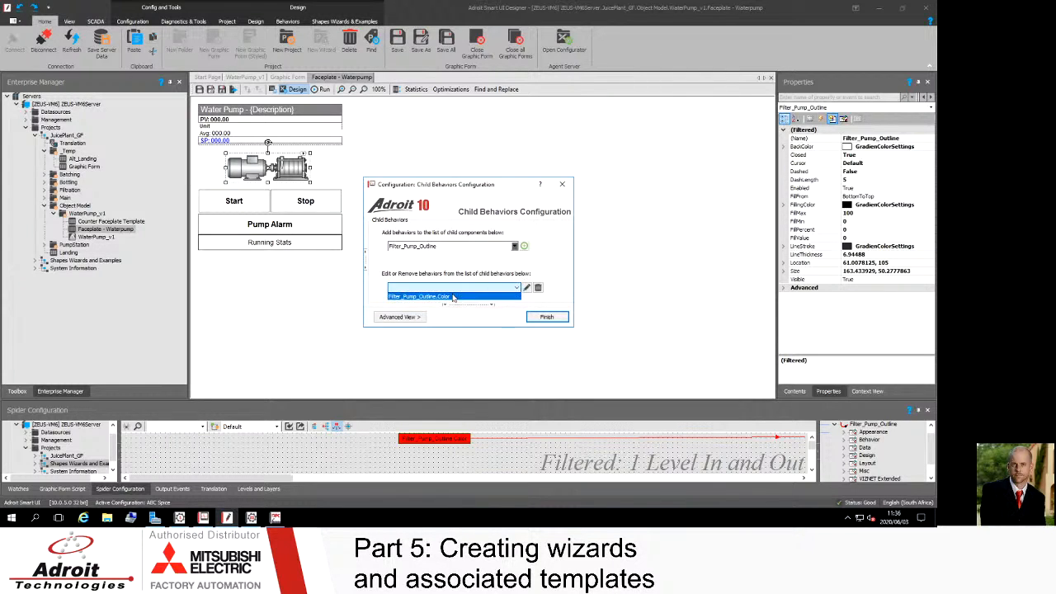
pyautogui.click(452, 301)
pyautogui.click(526, 287)
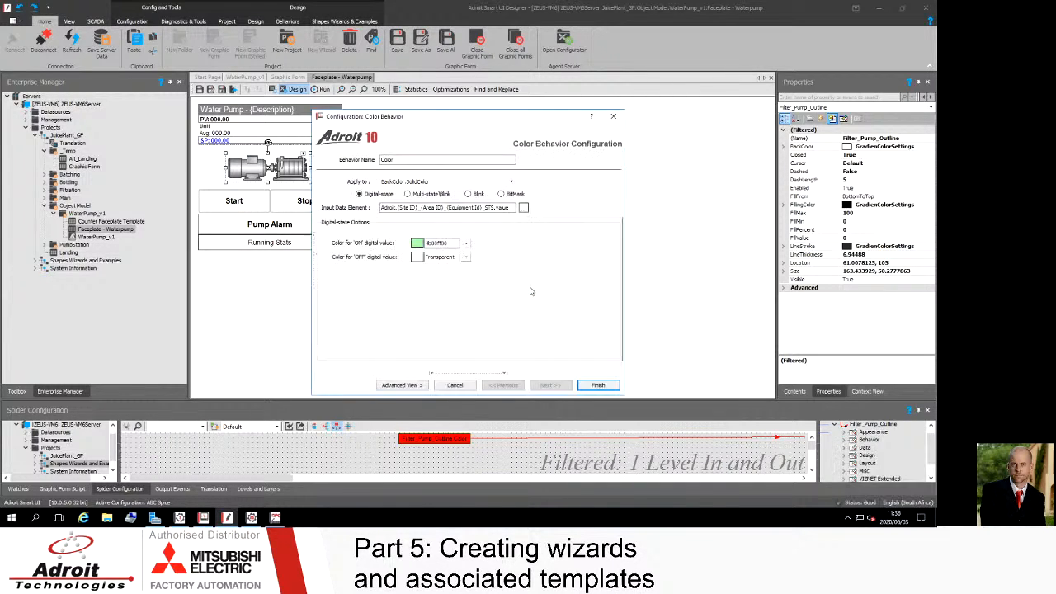
pyautogui.moveTo(417, 122); pyautogui.dragTo(460, 68)
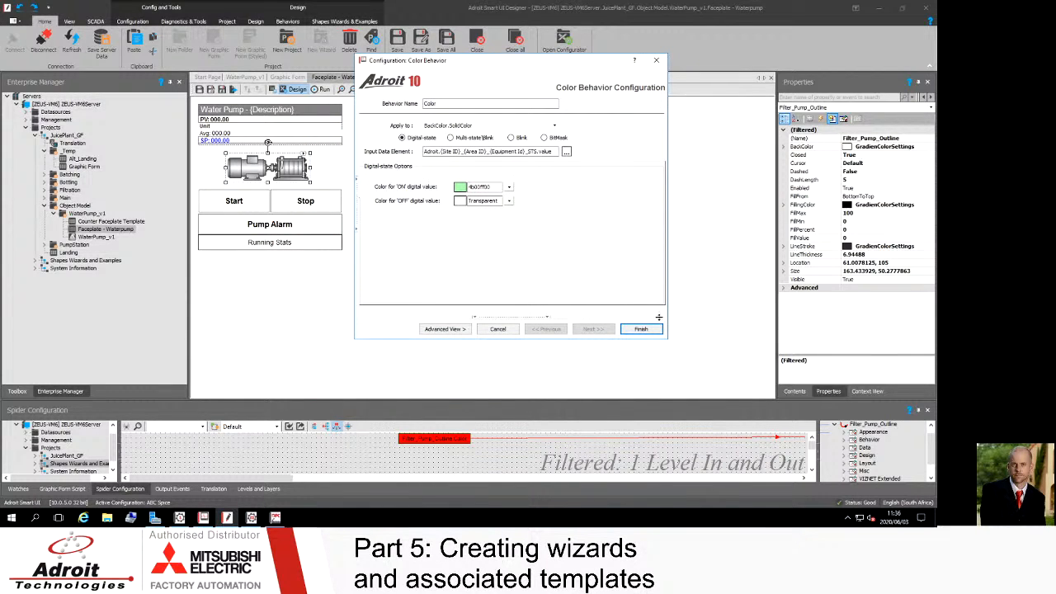
pyautogui.click(650, 330)
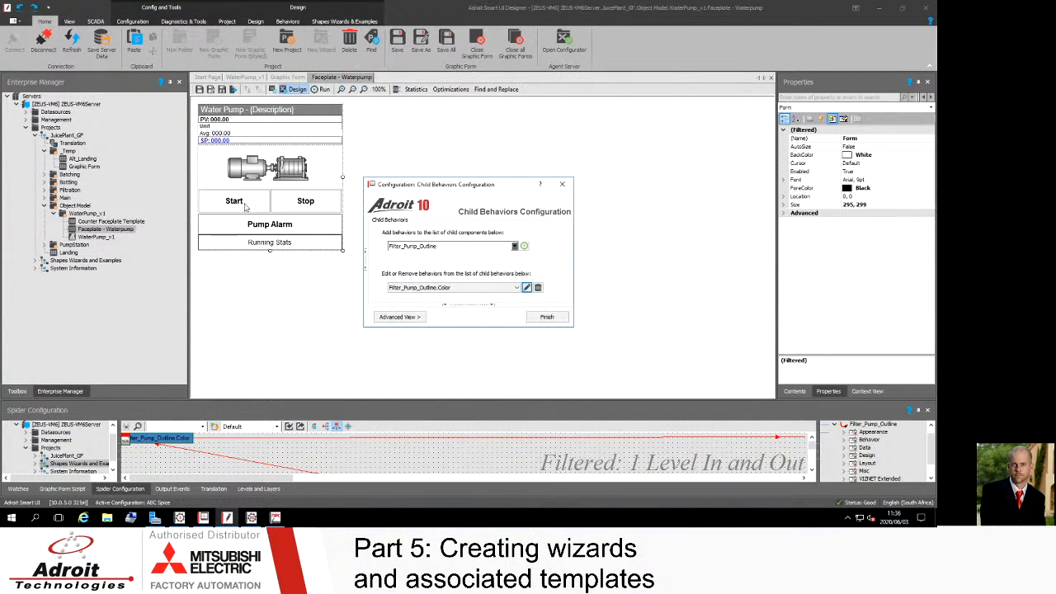
pyautogui.click(546, 317)
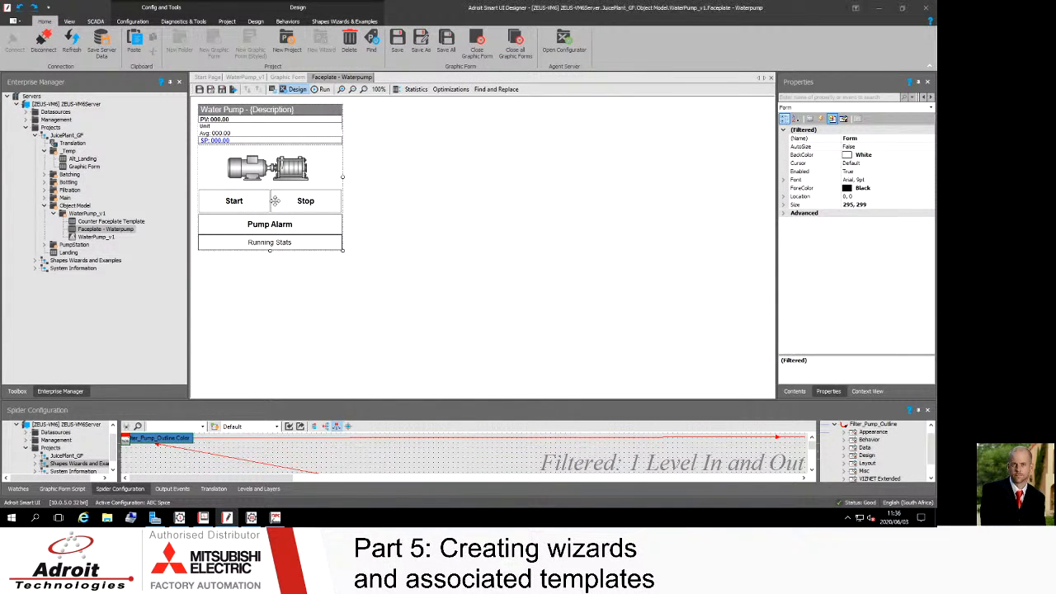
# Step: Inspect the Operator Action behaviour and data element configured on the Start label
pyautogui.click(230, 202)
pyautogui.click(270, 230)
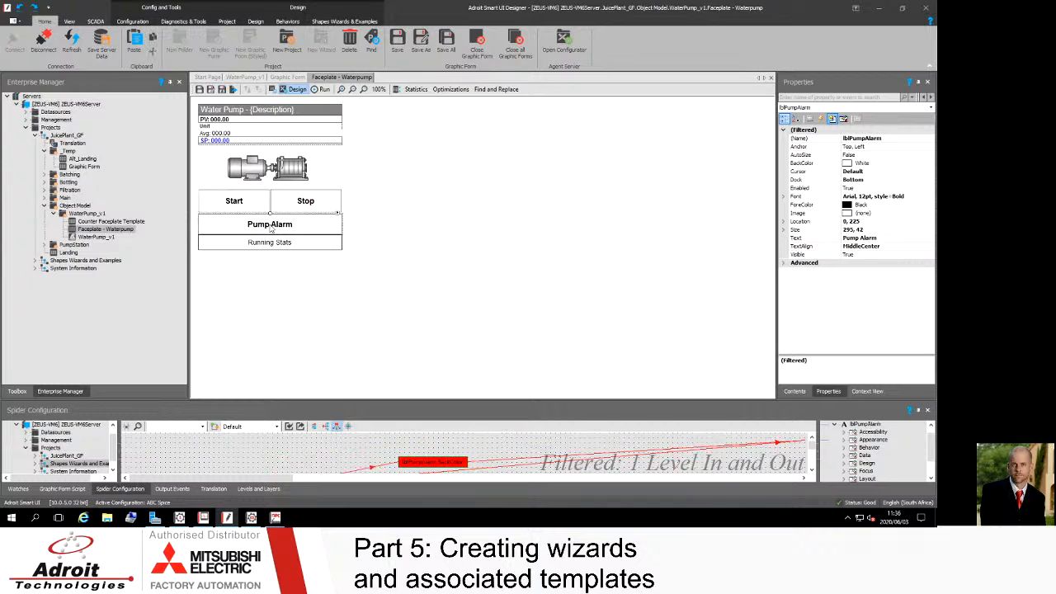
pyautogui.click(258, 202)
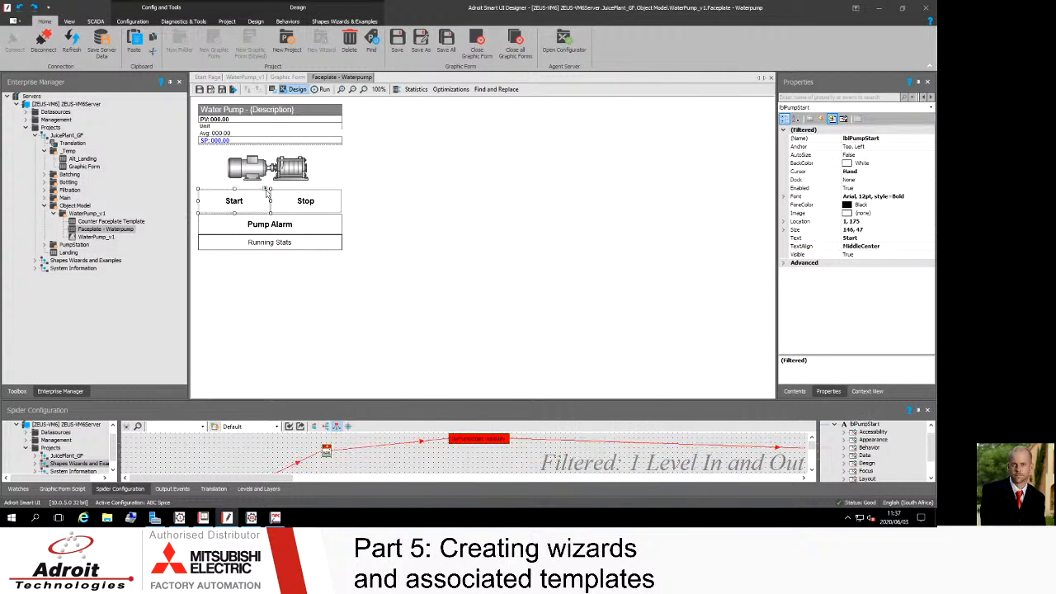
pyautogui.click(265, 190)
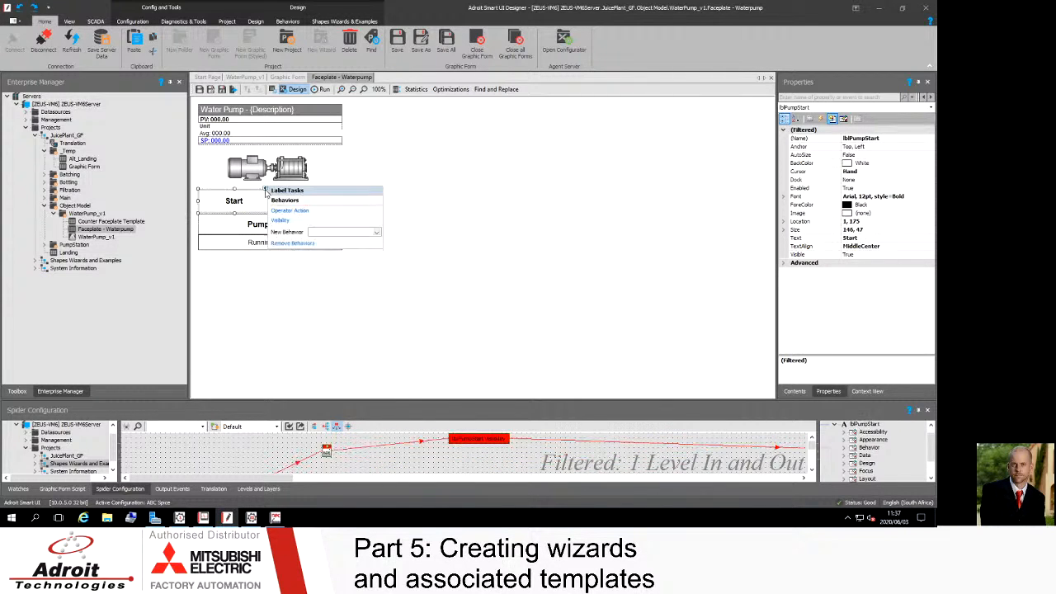
pyautogui.click(284, 212)
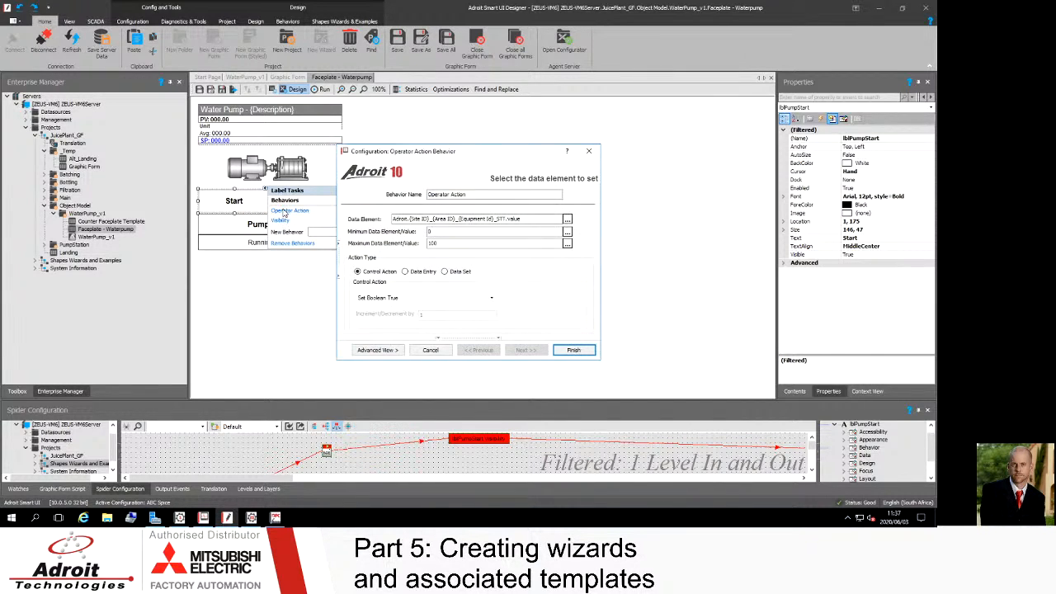
pyautogui.click(506, 220)
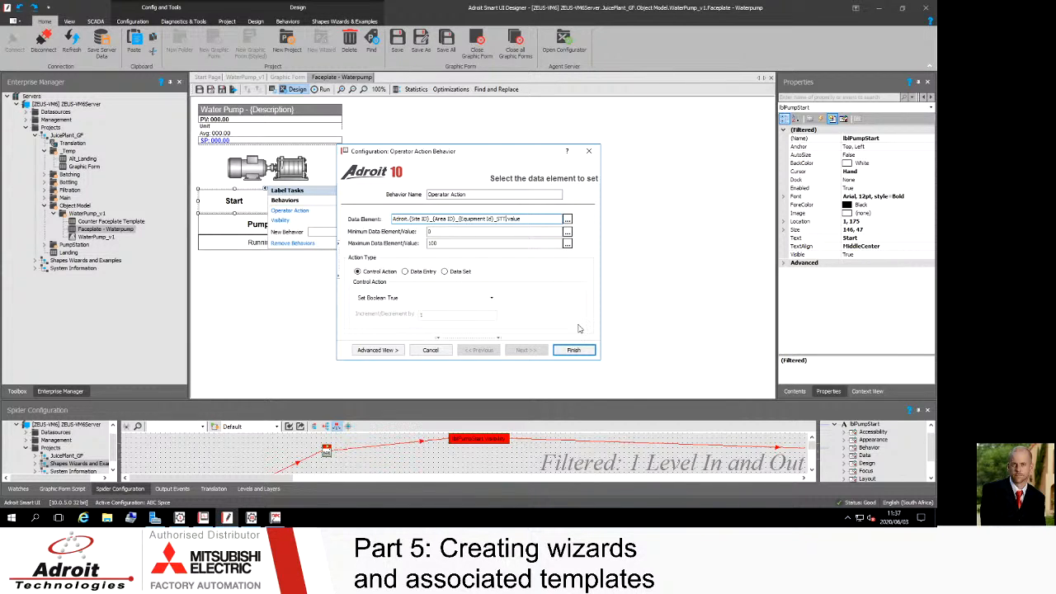
pyautogui.click(574, 350)
# Step: Inspect the Operator Action behaviour and data element configured on the Stop label
pyautogui.click(235, 203)
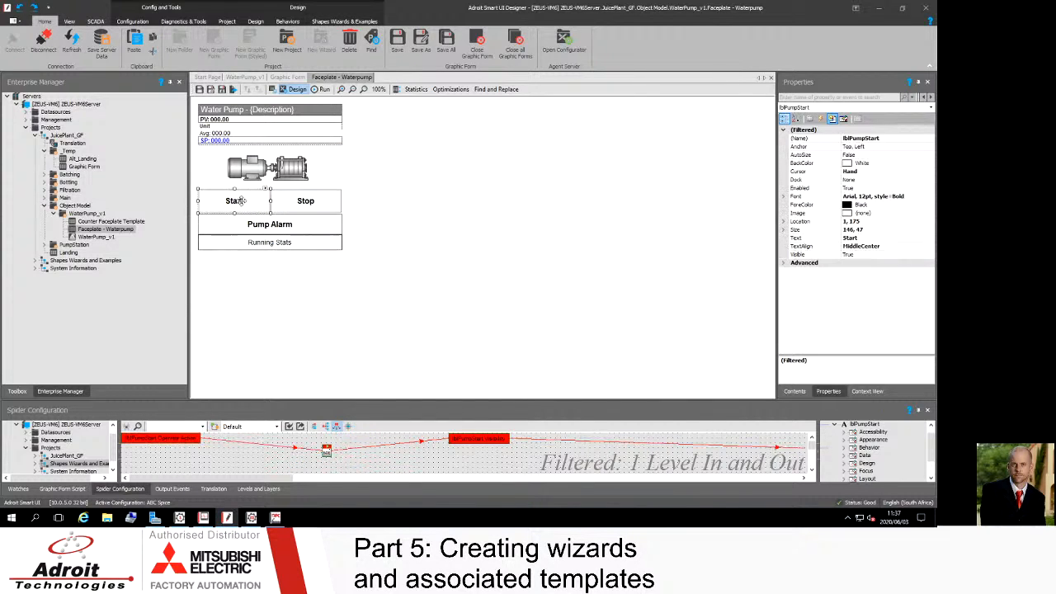
pyautogui.click(305, 200)
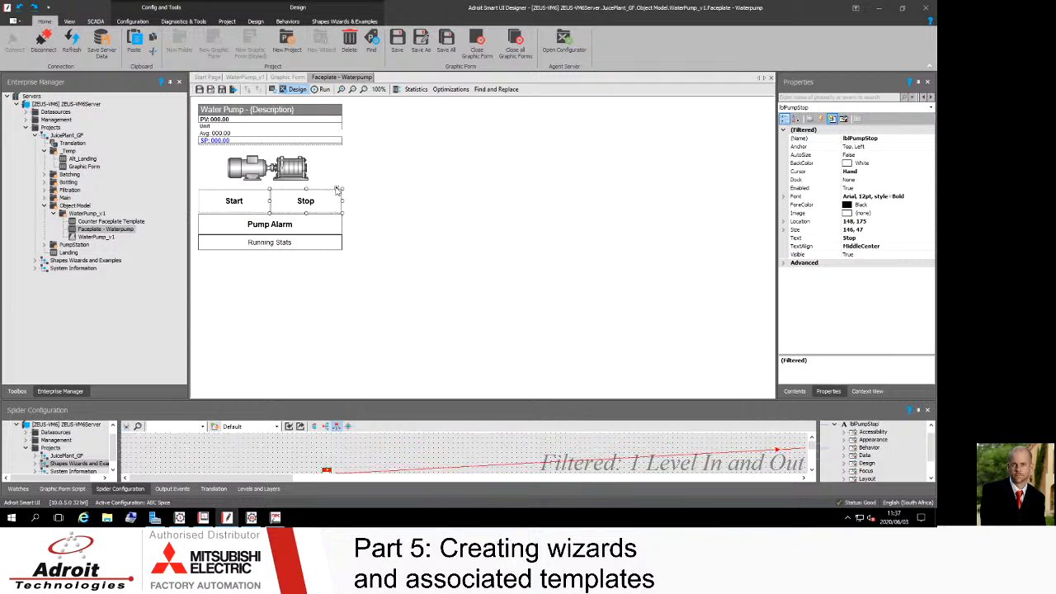
pyautogui.click(337, 190)
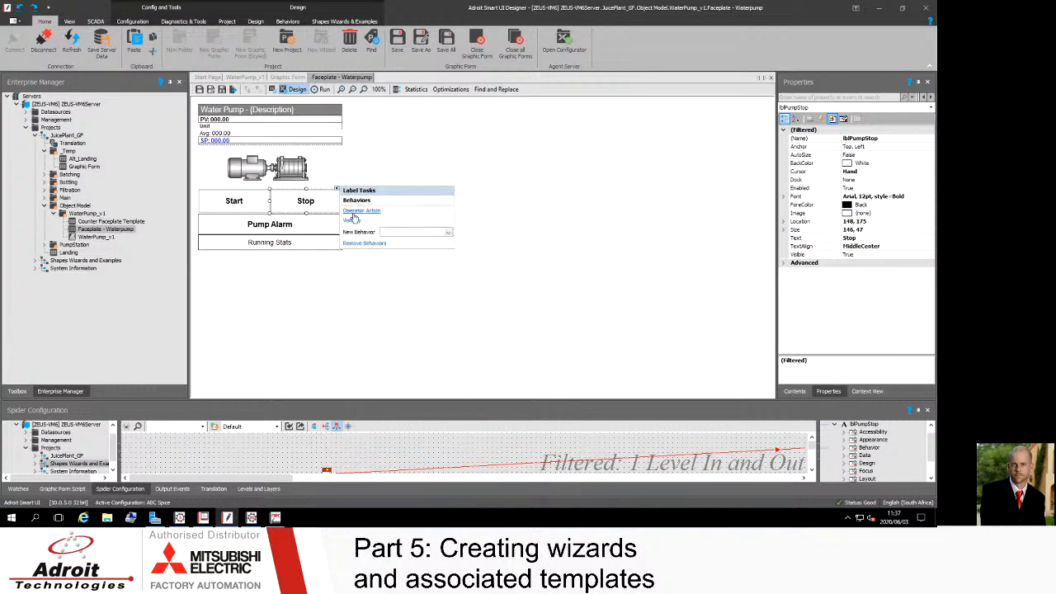
pyautogui.click(355, 214)
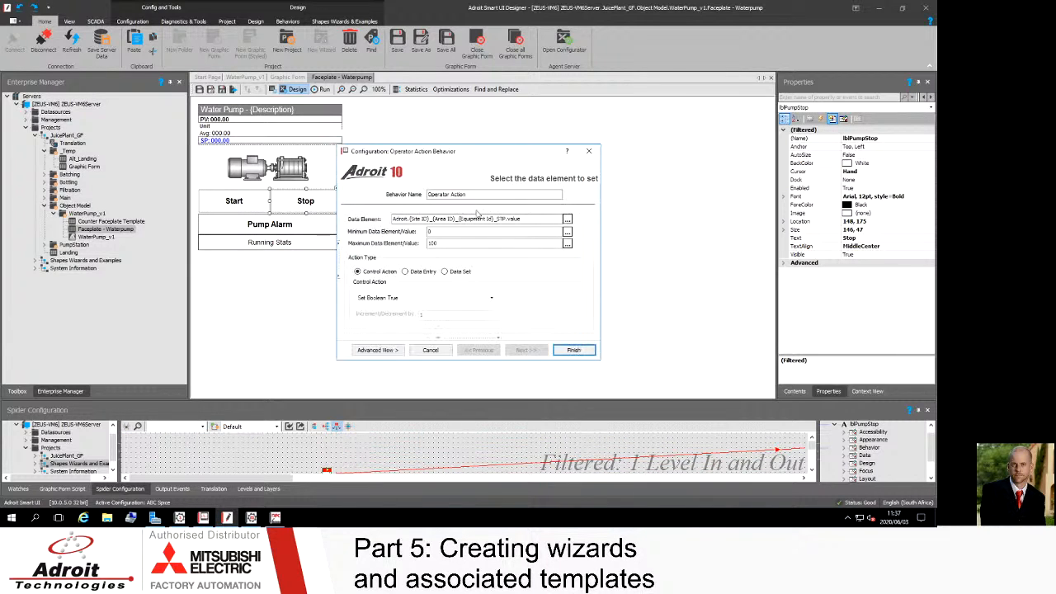
pyautogui.click(505, 219)
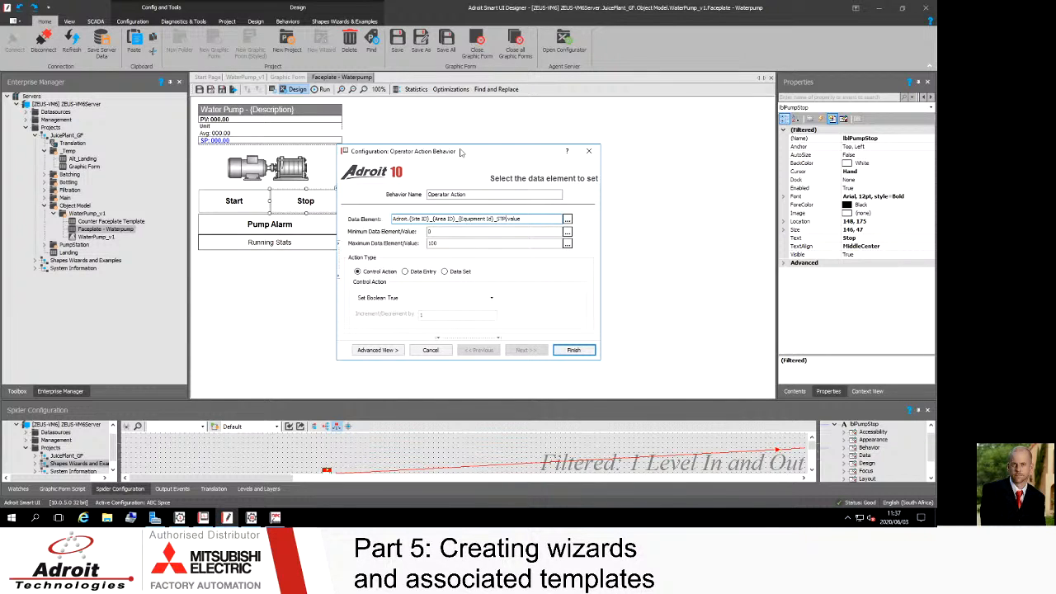
pyautogui.moveTo(449, 153); pyautogui.dragTo(473, 125)
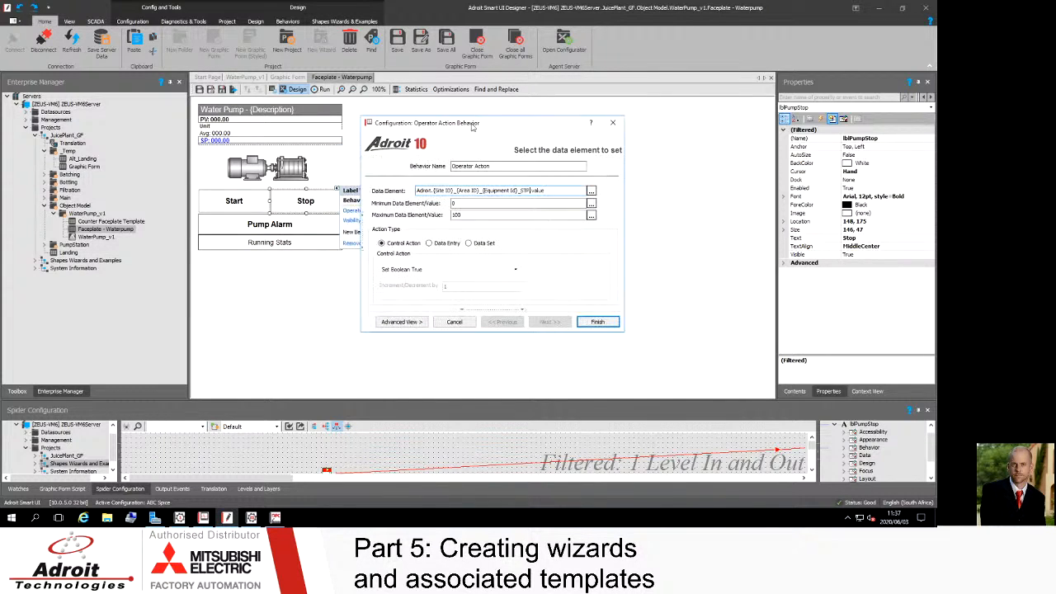
pyautogui.click(596, 323)
pyautogui.click(319, 172)
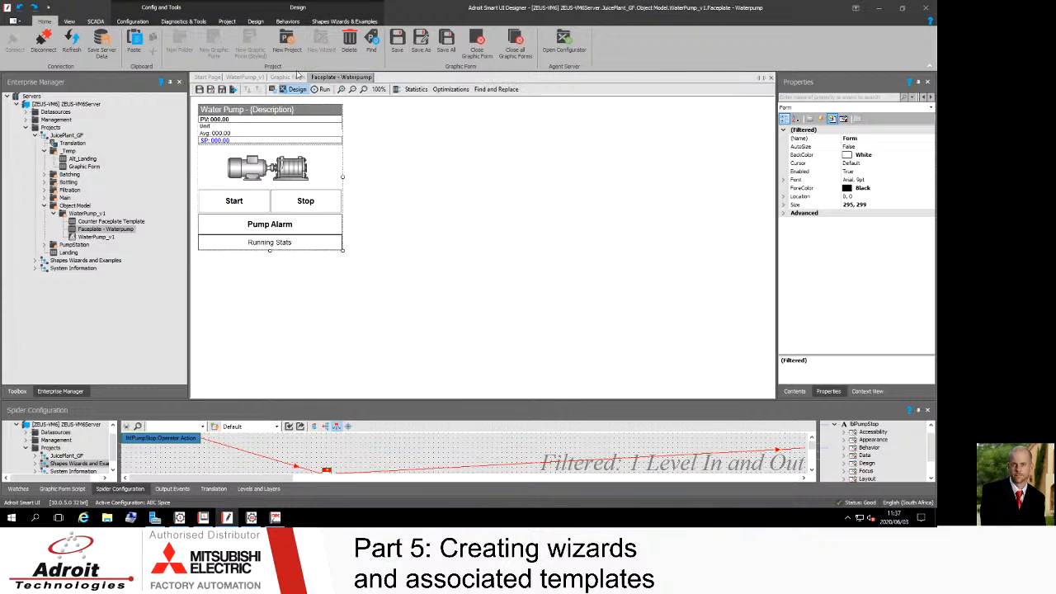
# Step: Switch to the WaterPump_v1 template and examine the pump graphic's child components in the Contents tree
pyautogui.click(241, 77)
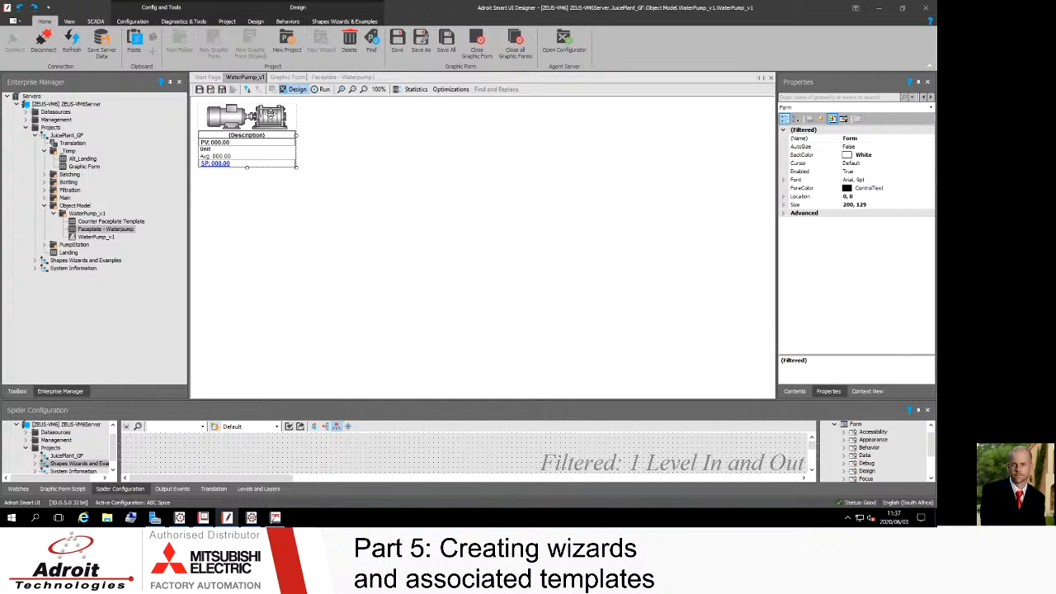
pyautogui.click(270, 117)
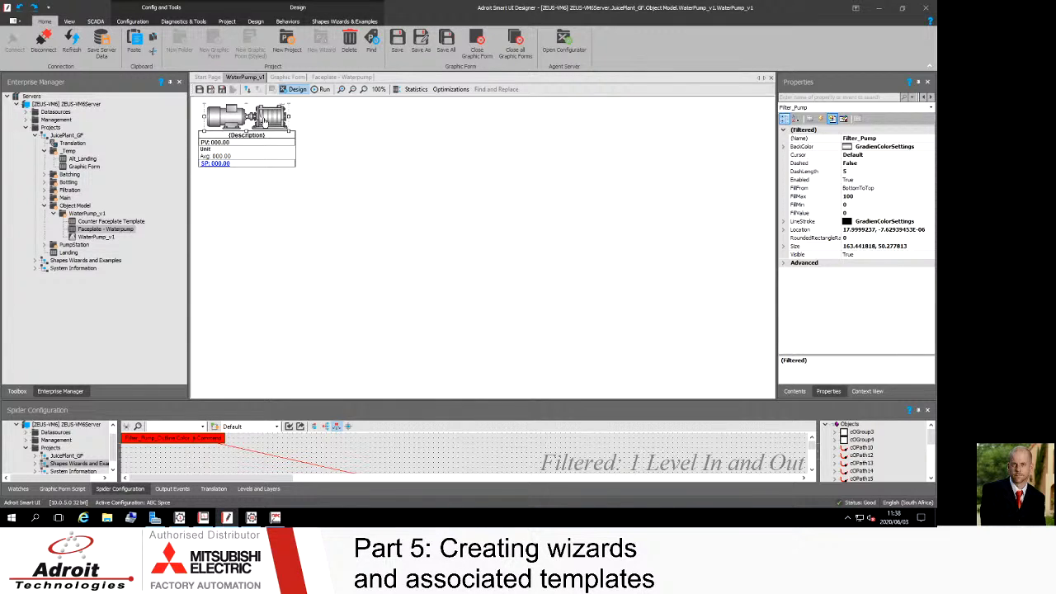
pyautogui.click(283, 105)
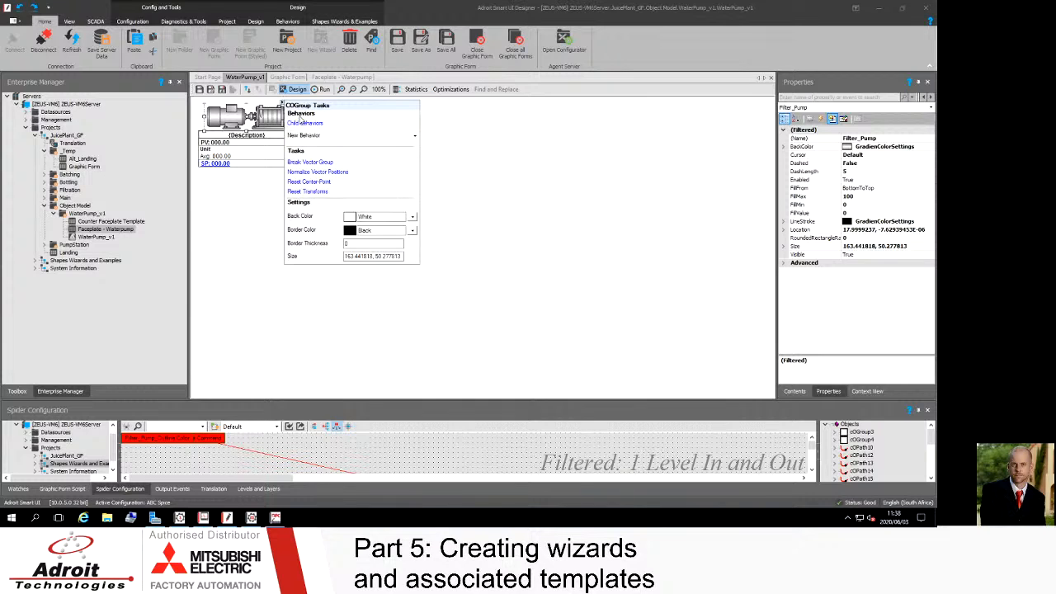
pyautogui.click(270, 111)
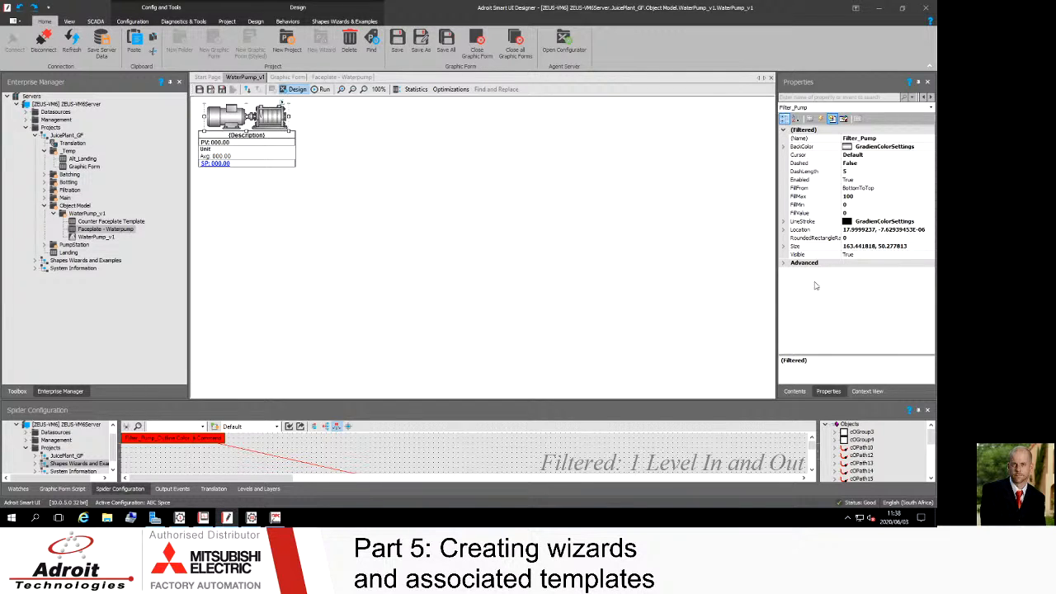
pyautogui.click(797, 391)
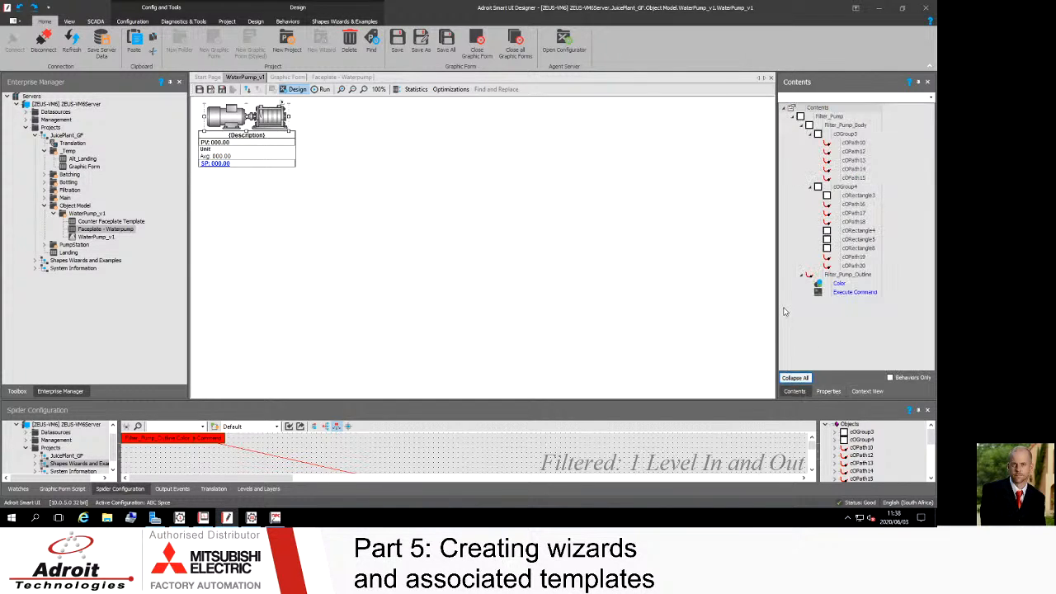
pyautogui.moveTo(721, 311); pyautogui.dragTo(680, 308)
pyautogui.click(751, 275)
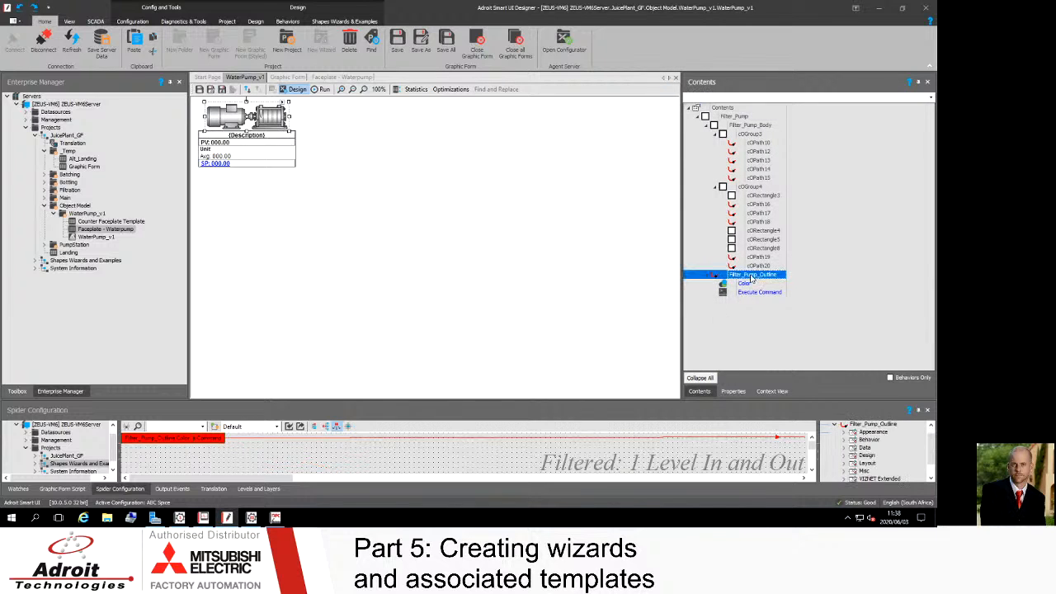
pyautogui.click(758, 160)
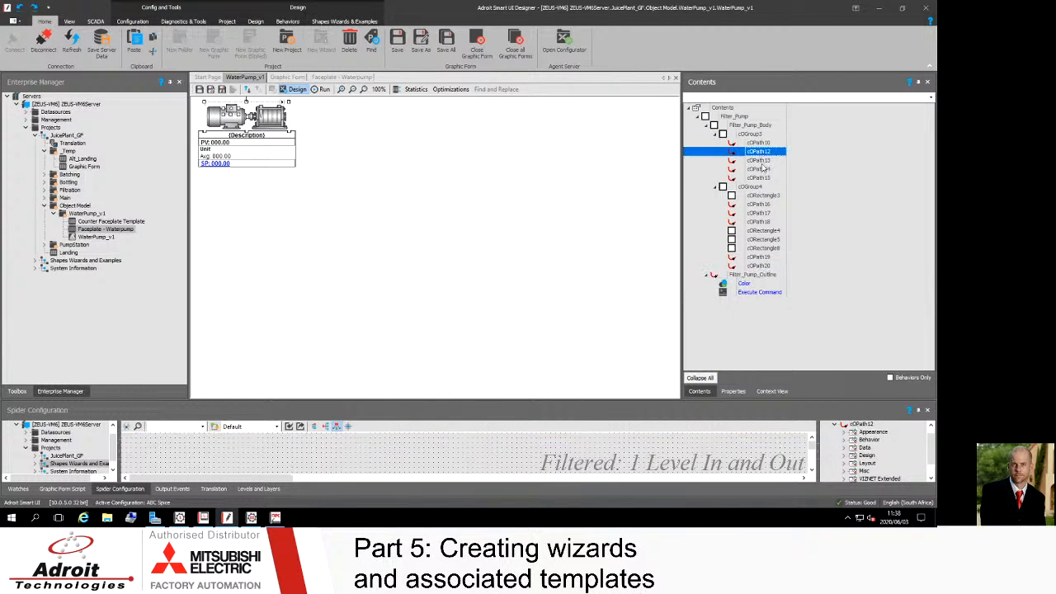
pyautogui.click(759, 177)
pyautogui.click(762, 195)
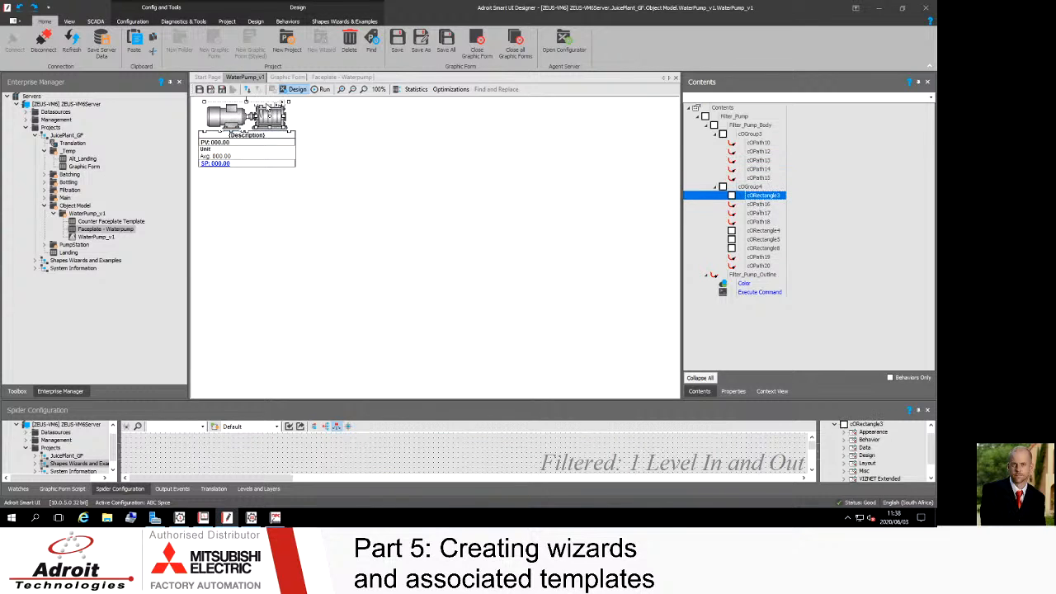
# Step: Open the Execute Command behaviour configured on the Filter_Pump_Outline component
pyautogui.click(285, 104)
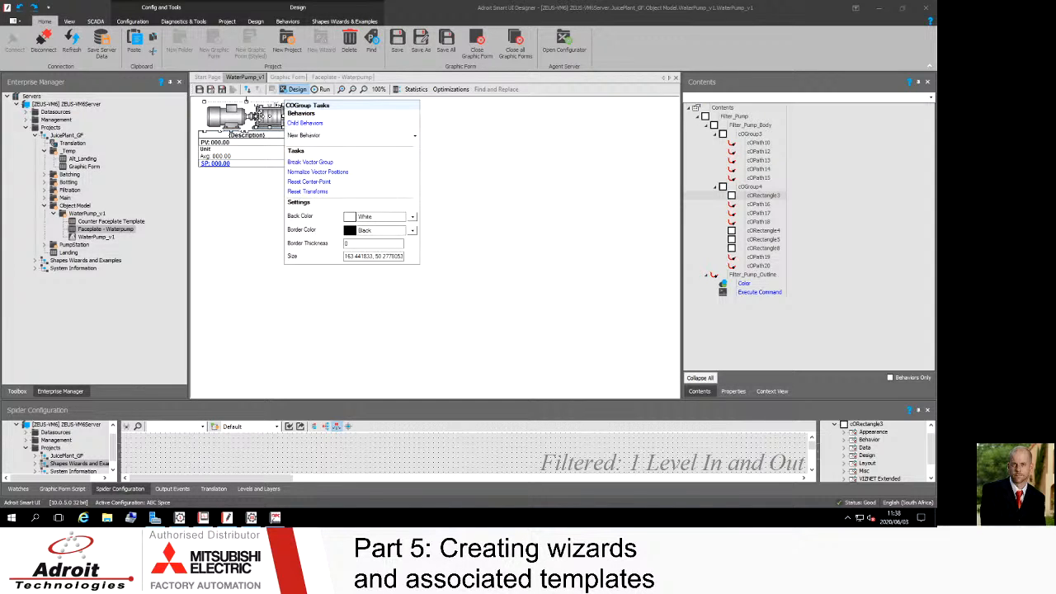
pyautogui.click(256, 119)
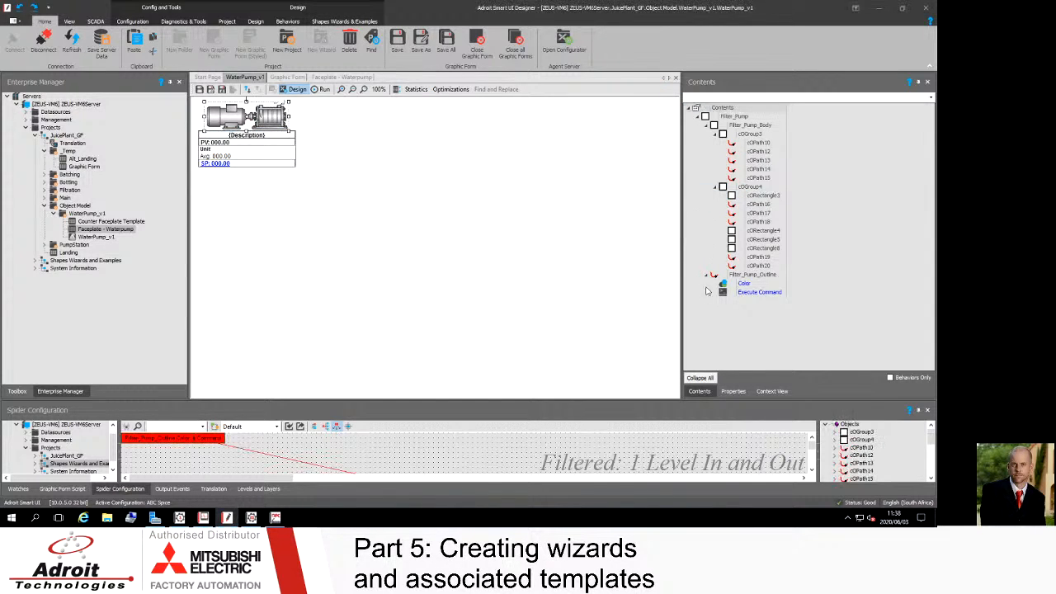
pyautogui.click(752, 276)
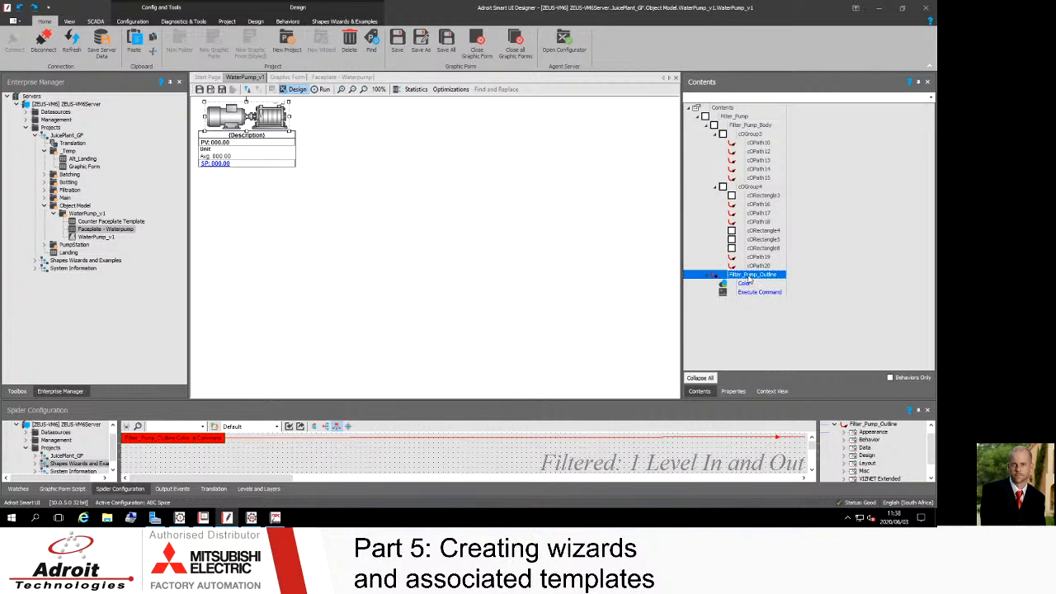
pyautogui.rightClick(750, 278)
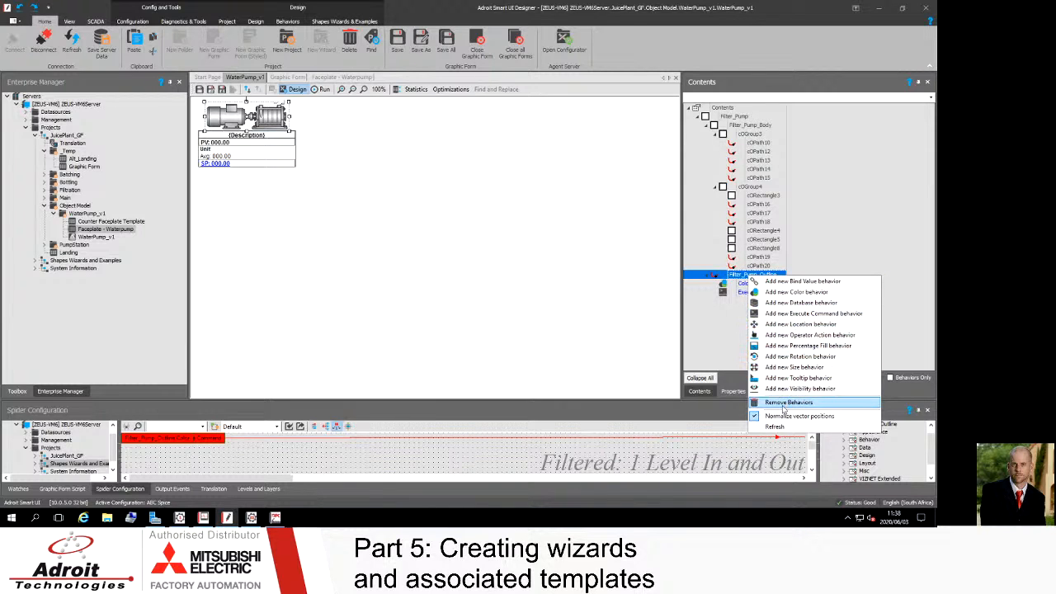
pyautogui.click(708, 329)
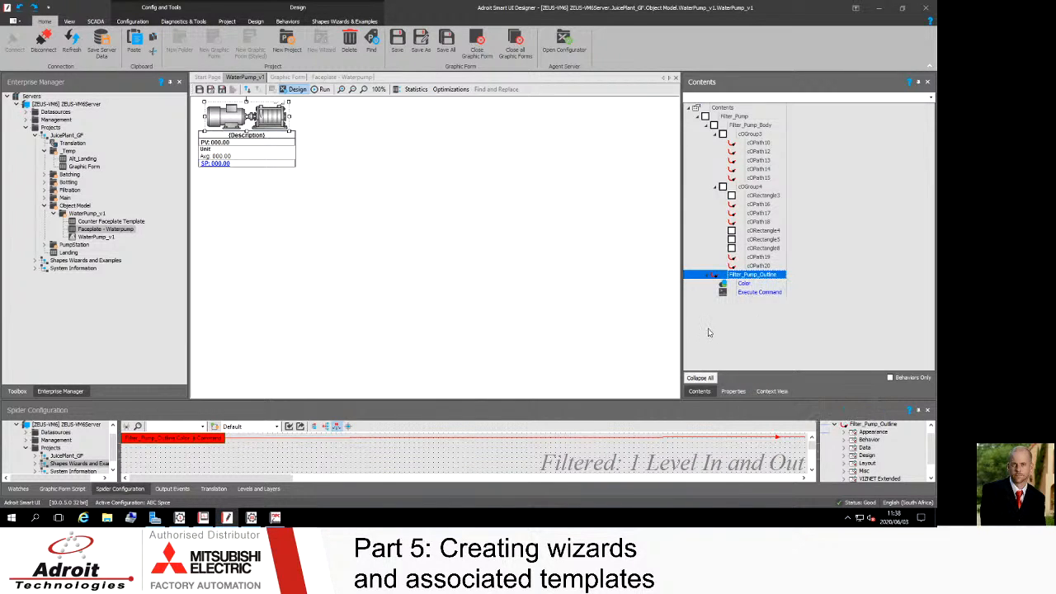
pyautogui.click(757, 295)
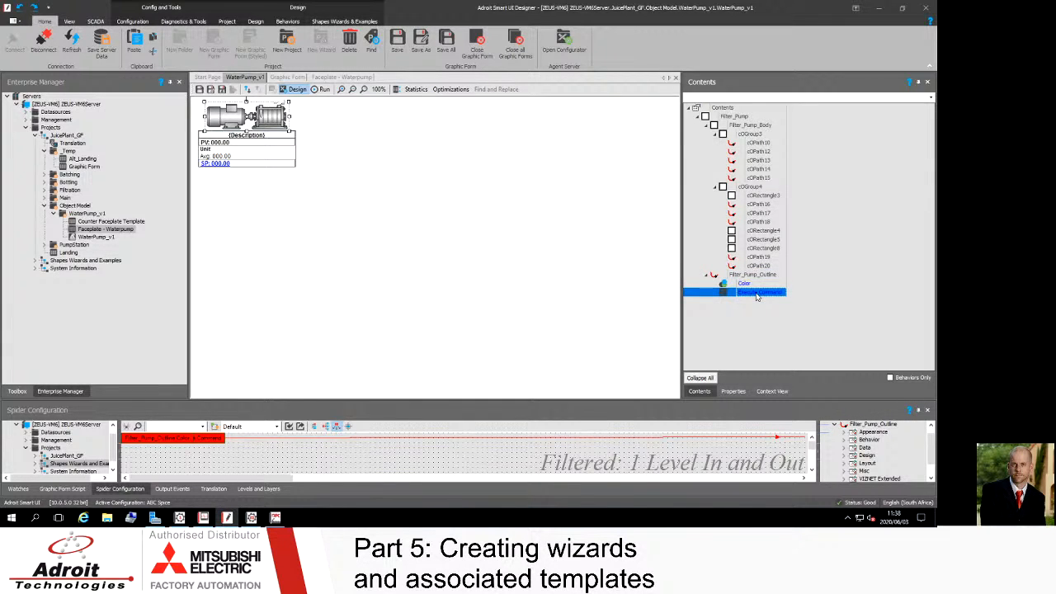
pyautogui.doubleClick(757, 293)
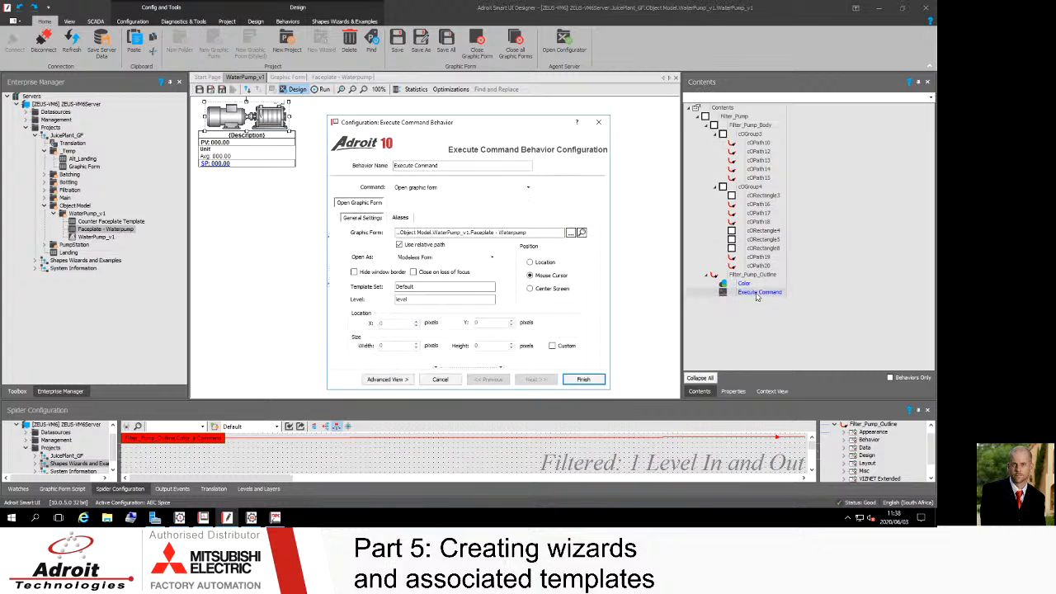
# Step: Try switching the form's Open As mode to Modal Form and back to Modeless Form
pyautogui.moveTo(455, 124); pyautogui.dragTo(464, 92)
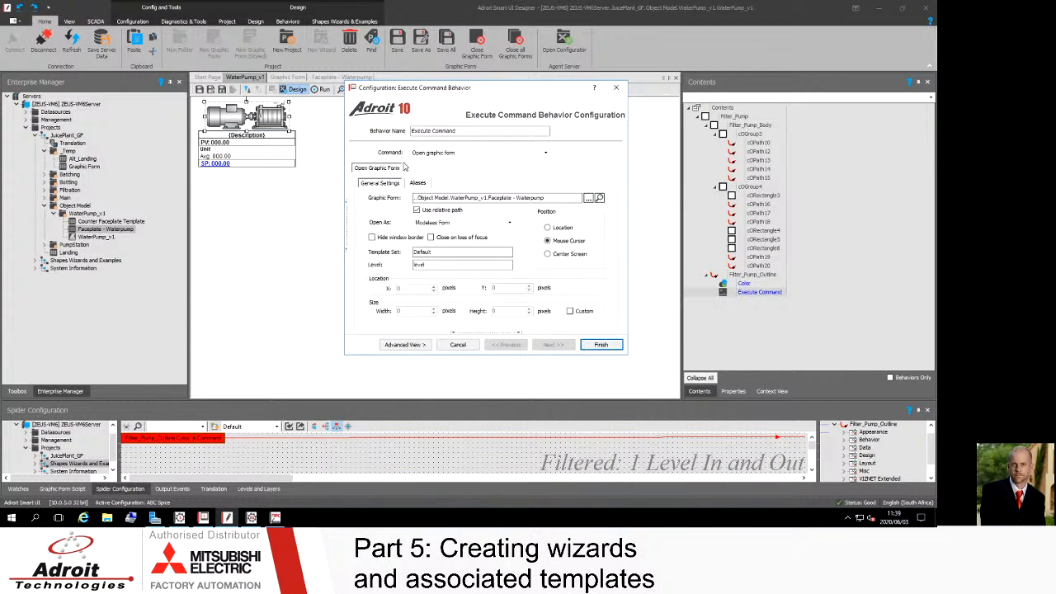
pyautogui.moveTo(418, 198)
pyautogui.moveTo(475, 88); pyautogui.dragTo(444, 72)
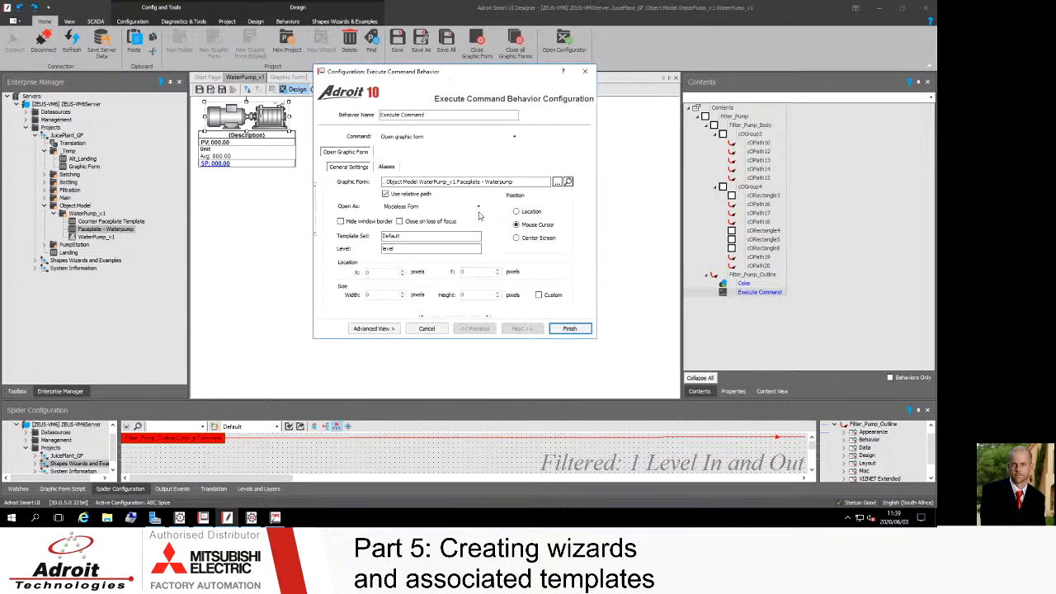
pyautogui.click(477, 207)
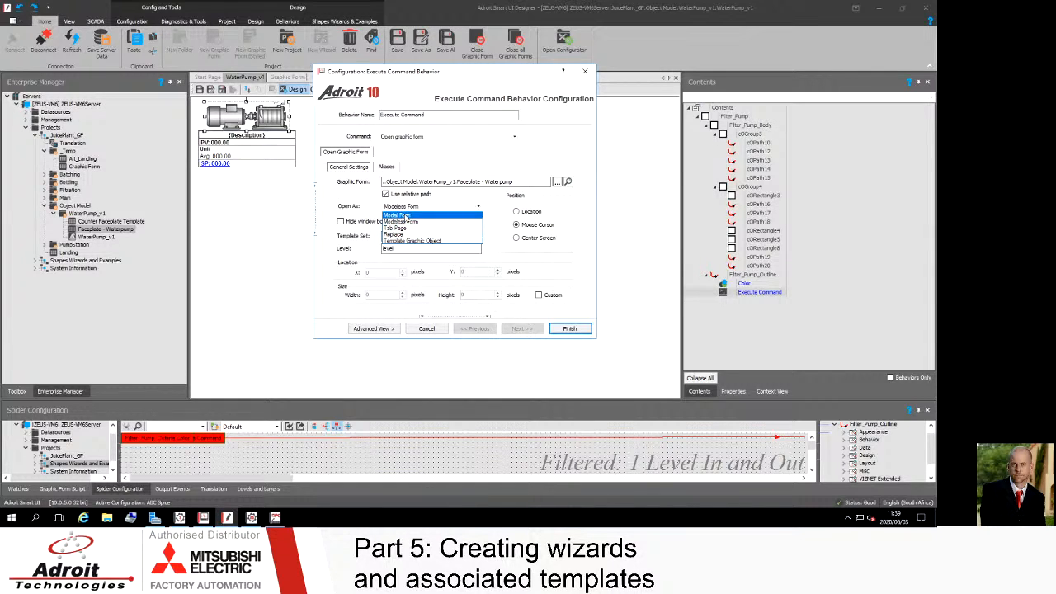
pyautogui.click(403, 223)
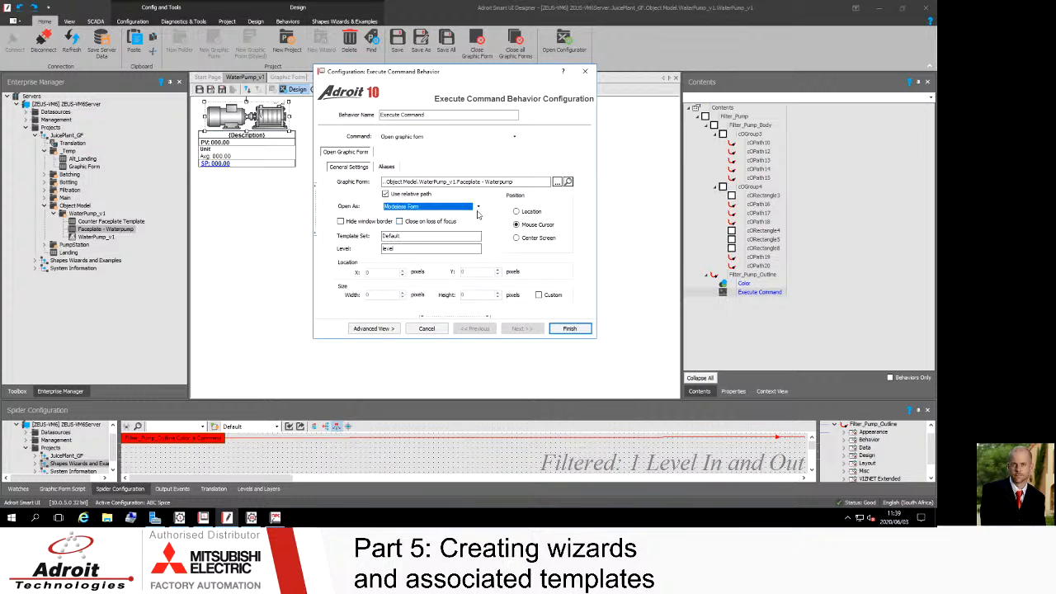
pyautogui.click(479, 208)
pyautogui.click(431, 215)
pyautogui.moveTo(436, 74)
pyautogui.mouseDown()
pyautogui.moveTo(372, 106)
pyautogui.moveTo(437, 79)
pyautogui.mouseUp()
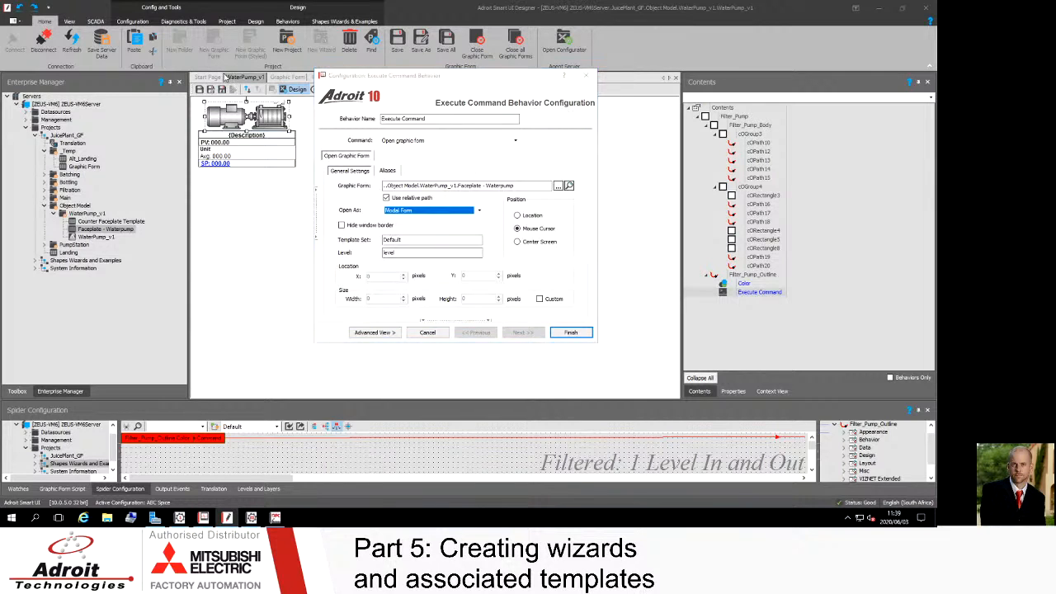
pyautogui.click(477, 212)
pyautogui.click(408, 226)
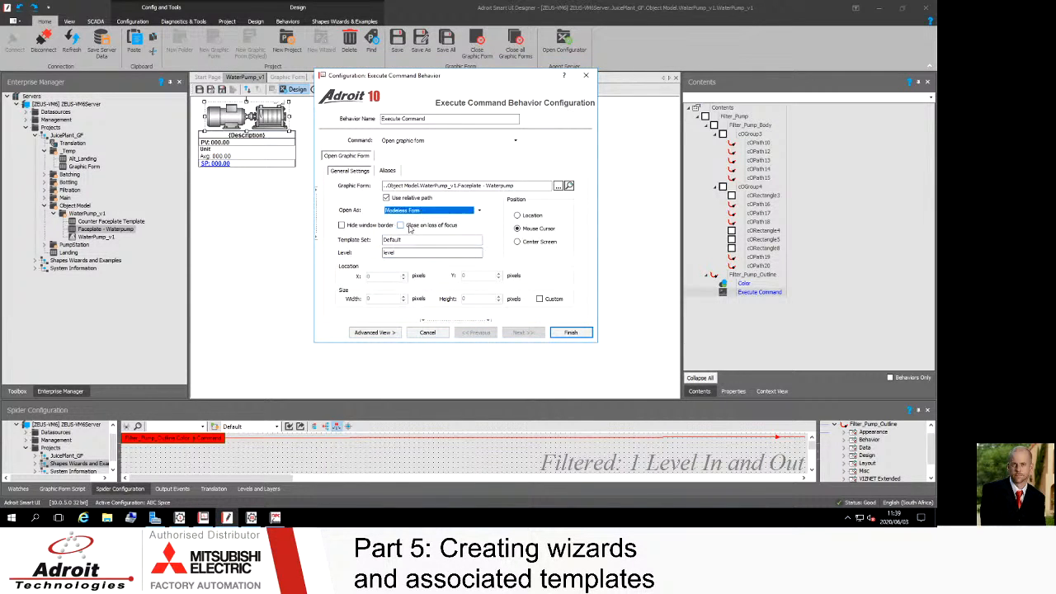
# Step: Try the Location position option, then return to Mouse Cursor positioning
pyautogui.moveTo(438, 83); pyautogui.dragTo(535, 81)
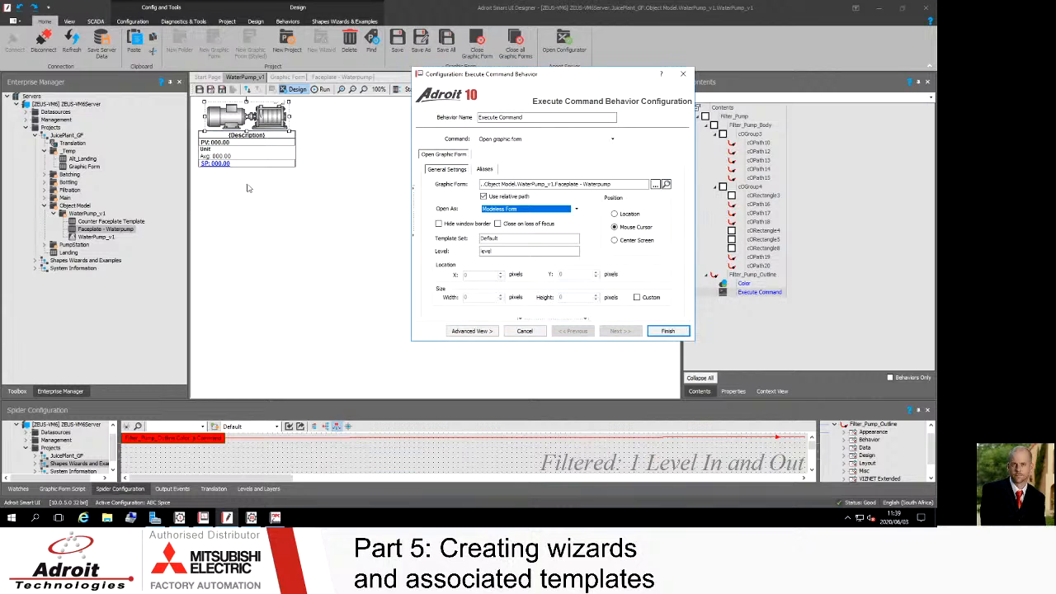
pyautogui.moveTo(546, 81); pyautogui.dragTo(486, 82)
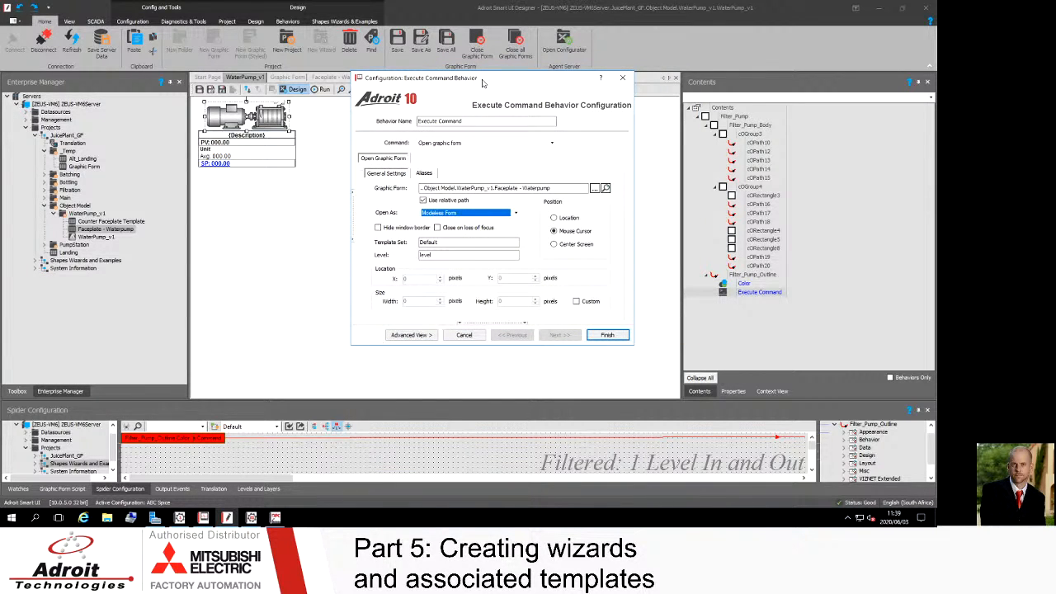
pyautogui.moveTo(483, 83); pyautogui.dragTo(455, 83)
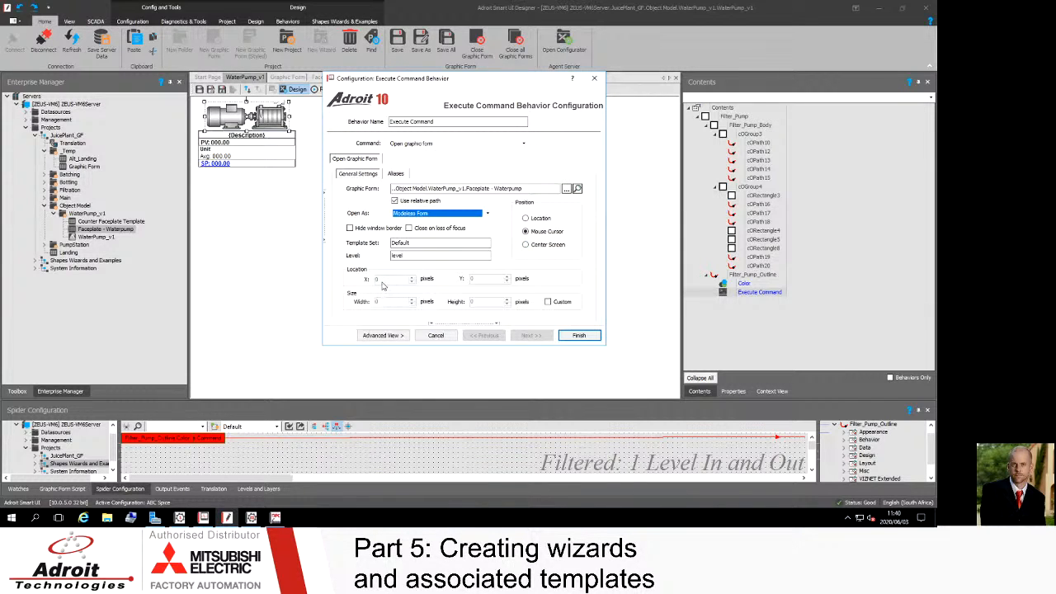
pyautogui.click(535, 220)
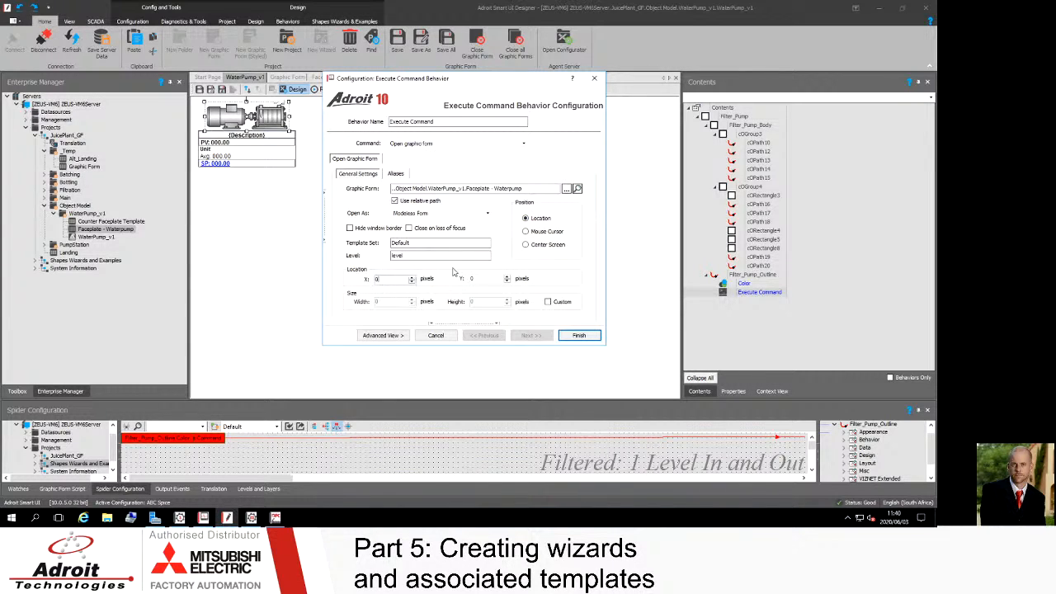
pyautogui.click(525, 232)
pyautogui.moveTo(450, 81); pyautogui.dragTo(444, 59)
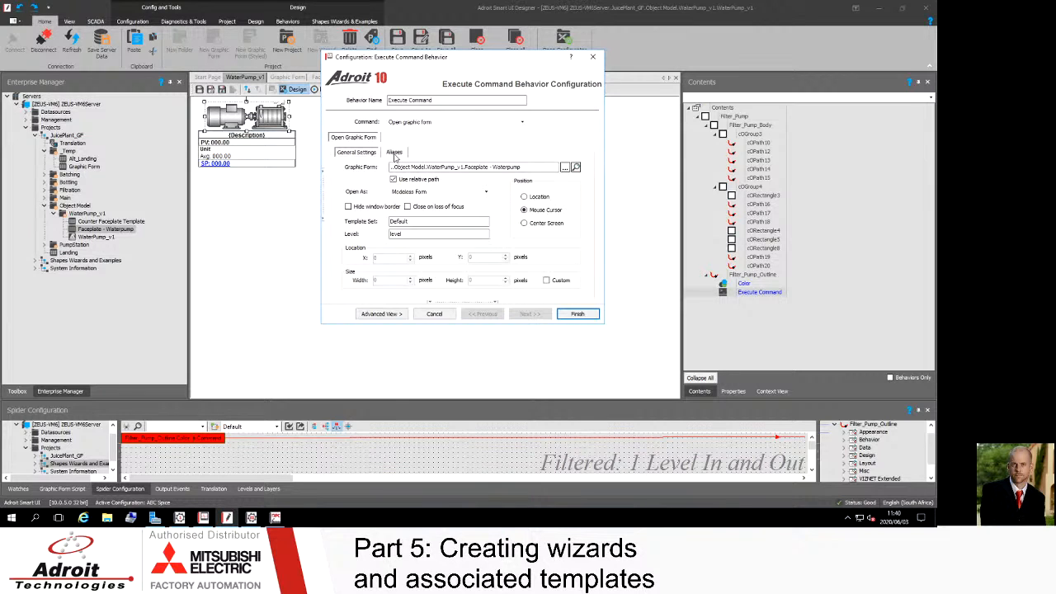
# Step: Switch to the advanced view, open the Aliases tab and get the faceplate's aliases
pyautogui.click(379, 316)
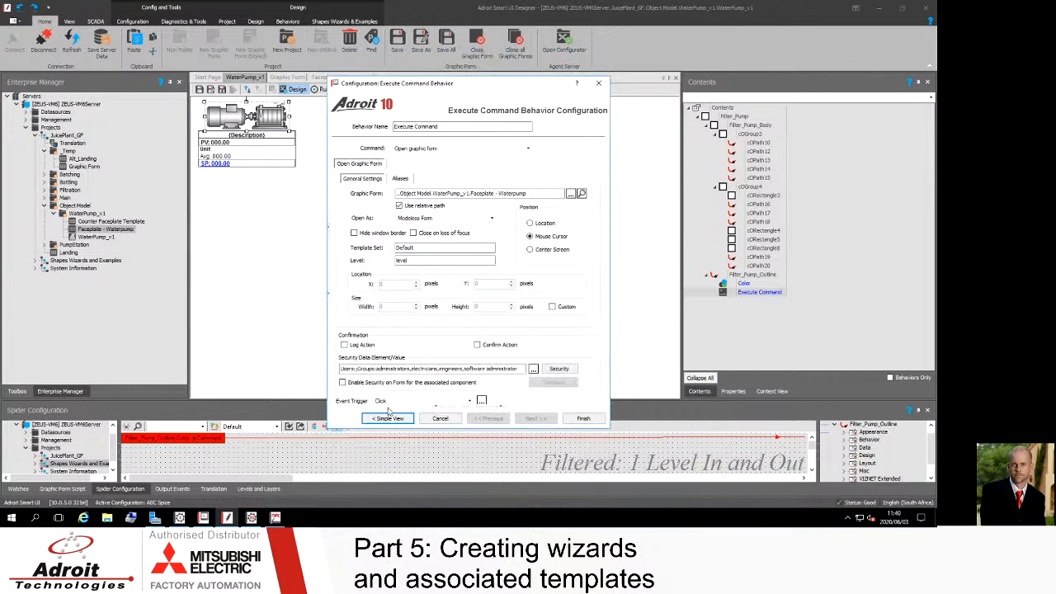
pyautogui.click(405, 179)
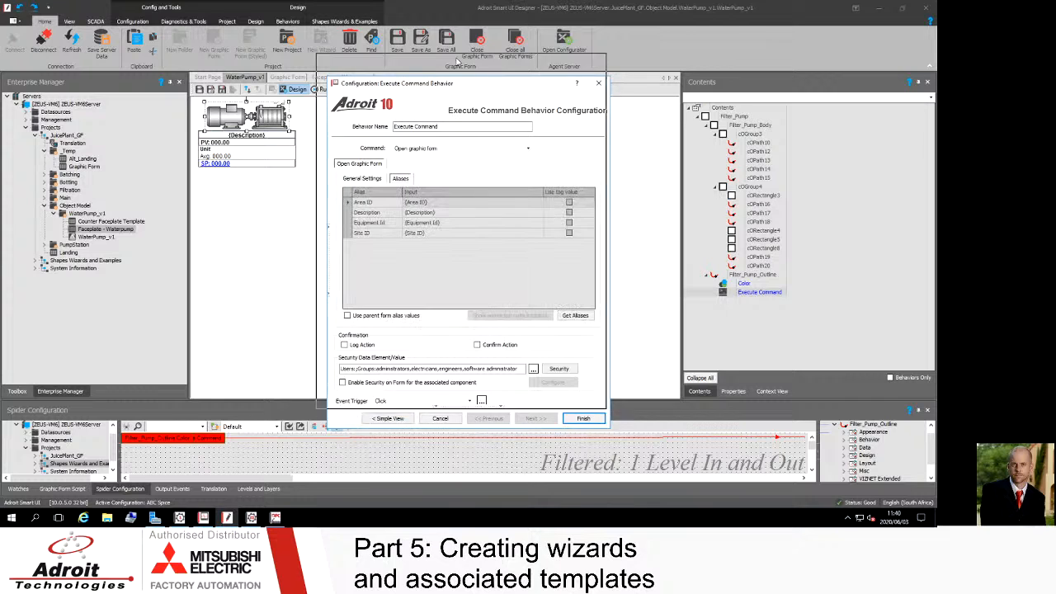
pyautogui.moveTo(464, 84); pyautogui.dragTo(457, 59)
pyautogui.click(567, 292)
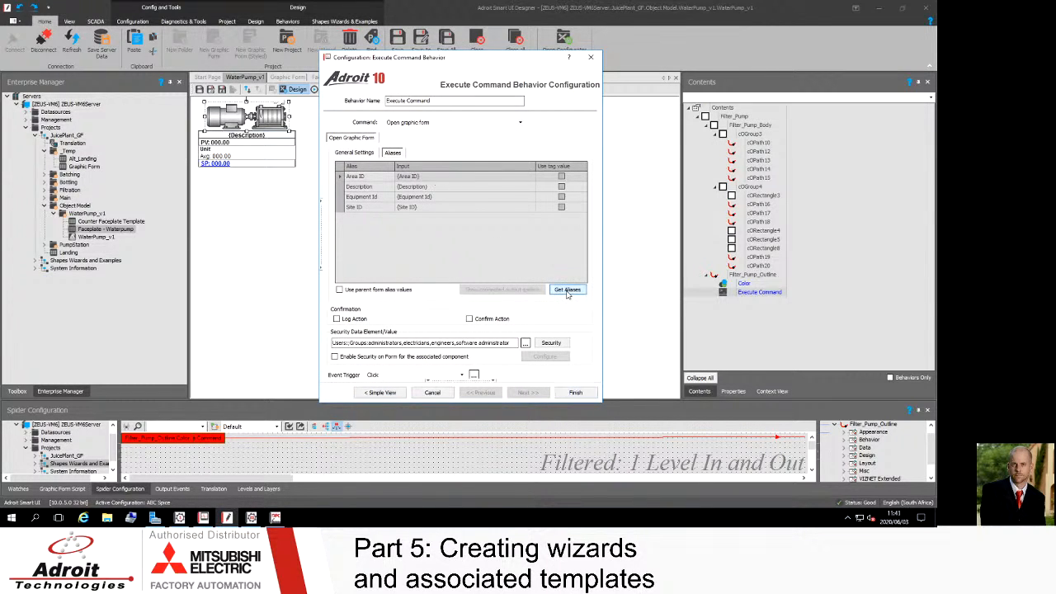
# Step: Clear the input values of the Area ID, Description, Equipment Id and Site ID aliases
pyautogui.doubleClick(430, 176)
pyautogui.moveTo(430, 176); pyautogui.dragTo(371, 178)
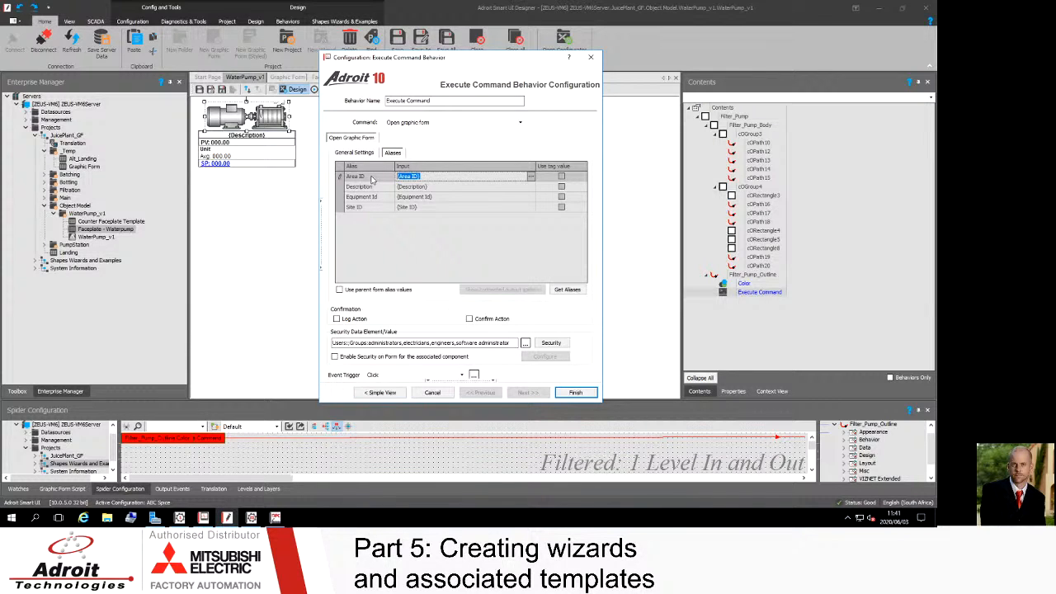
pyautogui.click(439, 187)
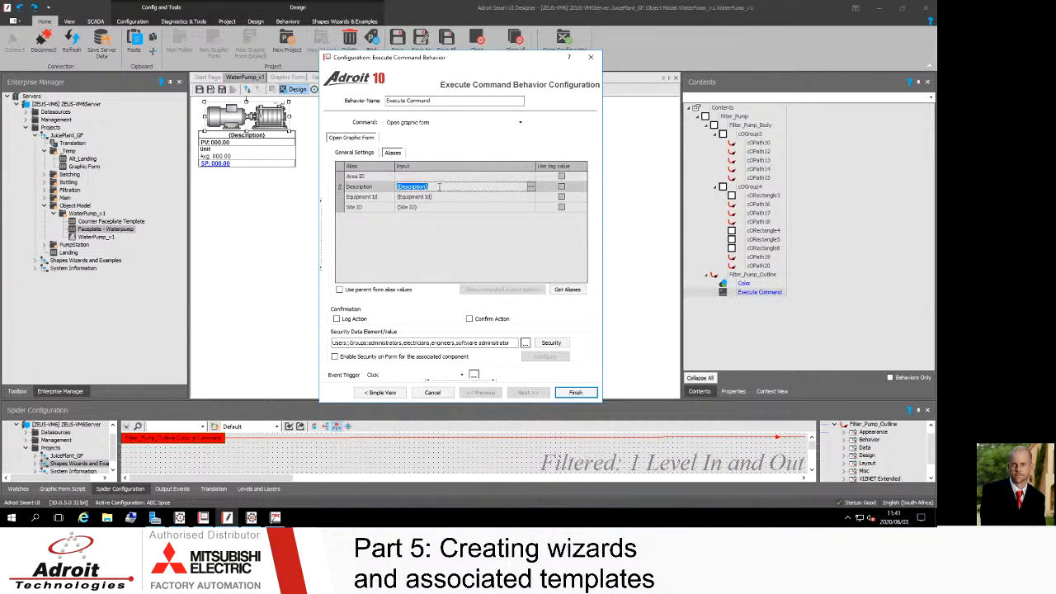
pyautogui.press('BackSpace')
pyautogui.click(439, 197)
pyautogui.press('BackSpace')
pyautogui.click(434, 207)
pyautogui.moveTo(434, 207); pyautogui.dragTo(386, 215)
pyautogui.press('BackSpace')
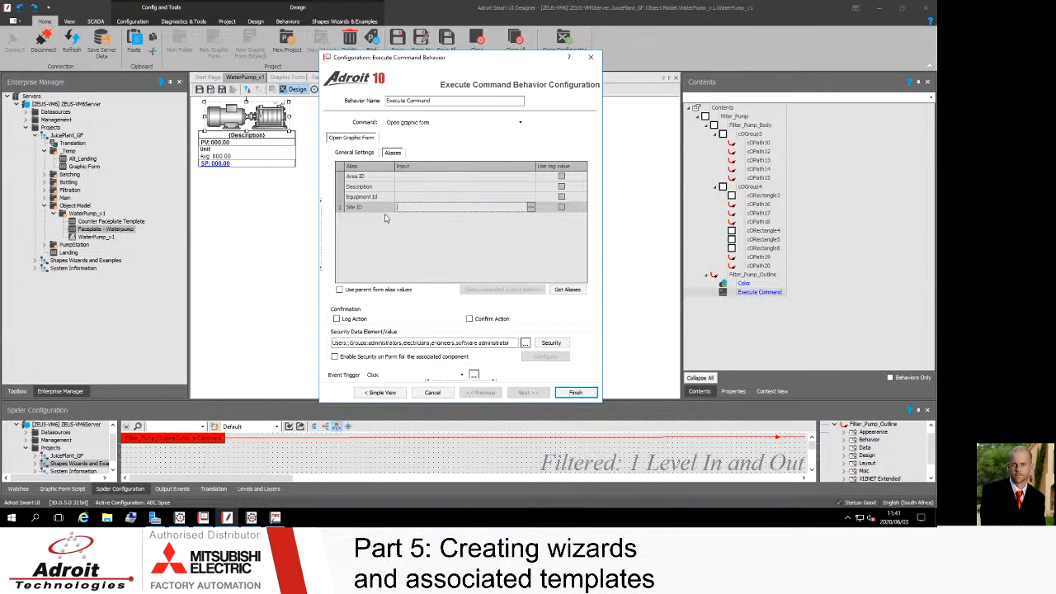
# Step: Set the Area ID alias input to {Area ID}
pyautogui.click(407, 176)
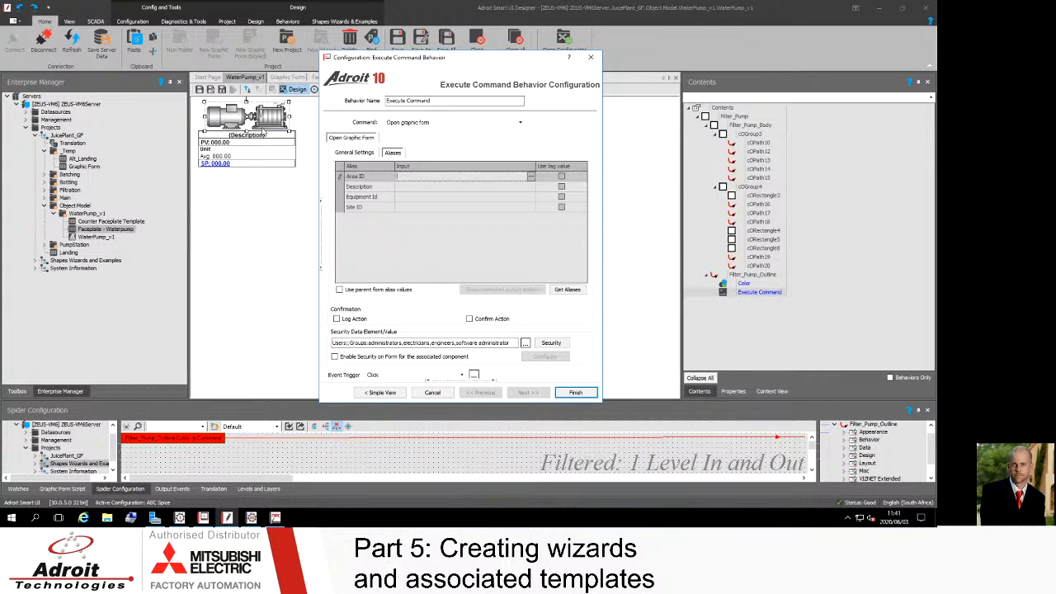
pyautogui.write('{Area ID}')
pyautogui.press('BackSpace')
# Step: Set the Description alias input to {Description}
pyautogui.click(401, 189)
pyautogui.click(403, 186)
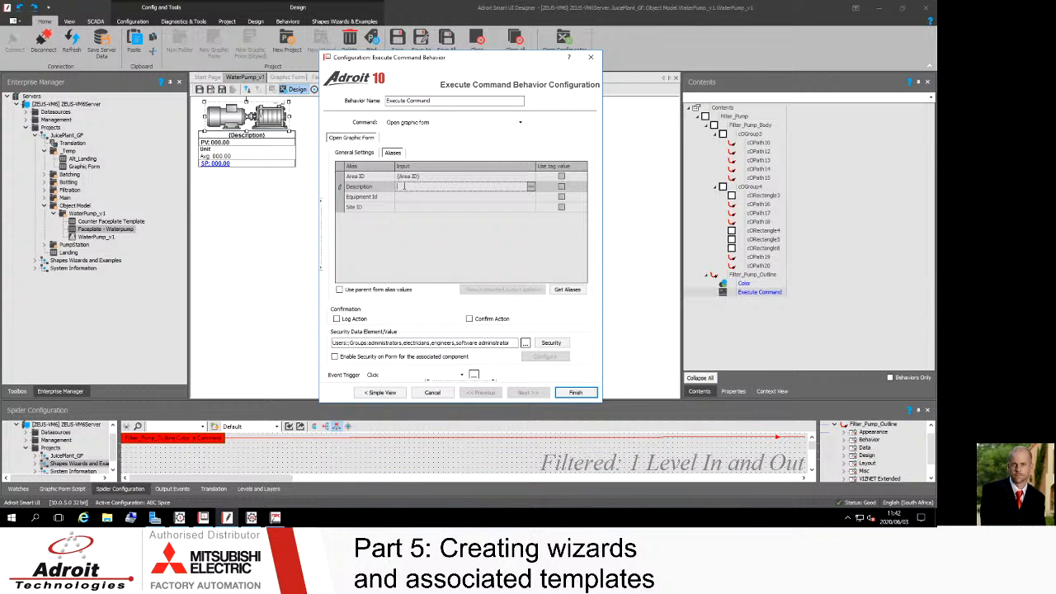
pyautogui.write('Description}')
# Step: Set the Equipment Id alias input to {Equipment ID}
pyautogui.click(405, 195)
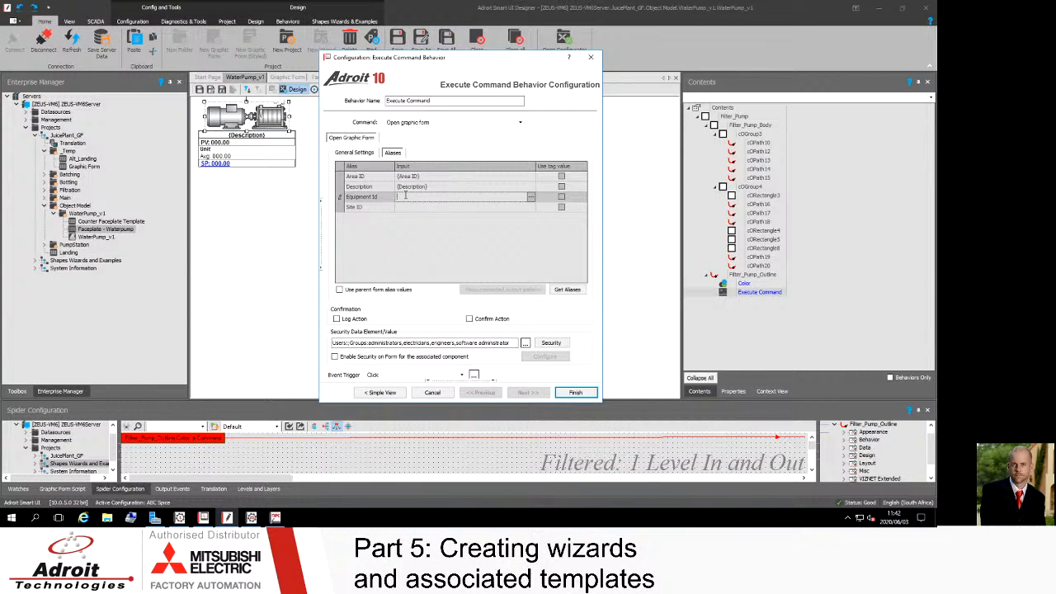
pyautogui.write('{Equipment} ID')
pyautogui.click(401, 208)
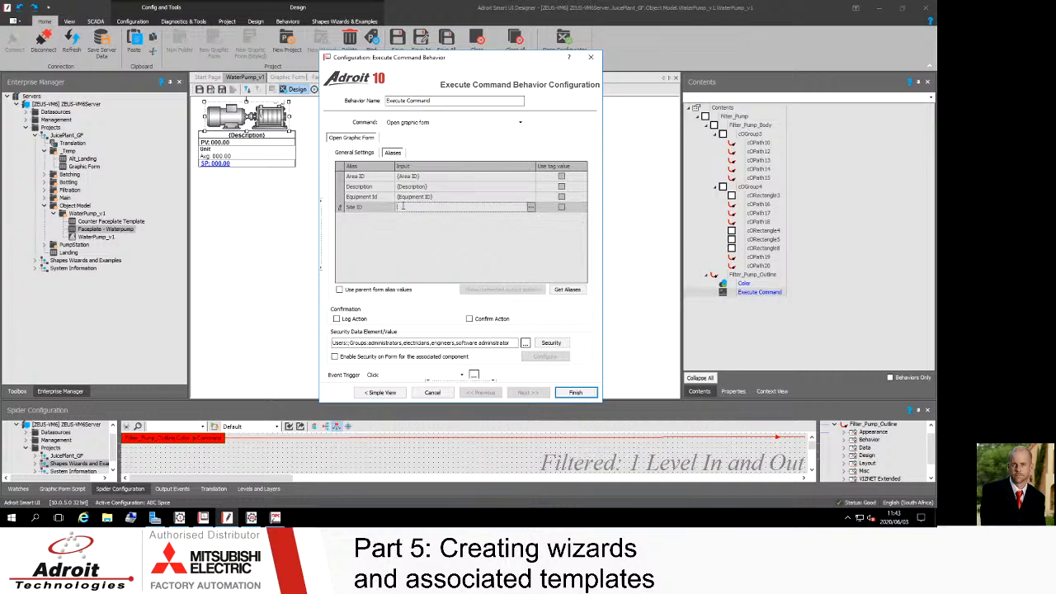
pyautogui.write('{')
pyautogui.click(488, 293)
pyautogui.press('BackSpace')
# Step: Set the Equipment Id alias input to {Equipment Id} and the Site ID alias input to {Site ID}, then finish the behavior configuration
pyautogui.click(430, 197)
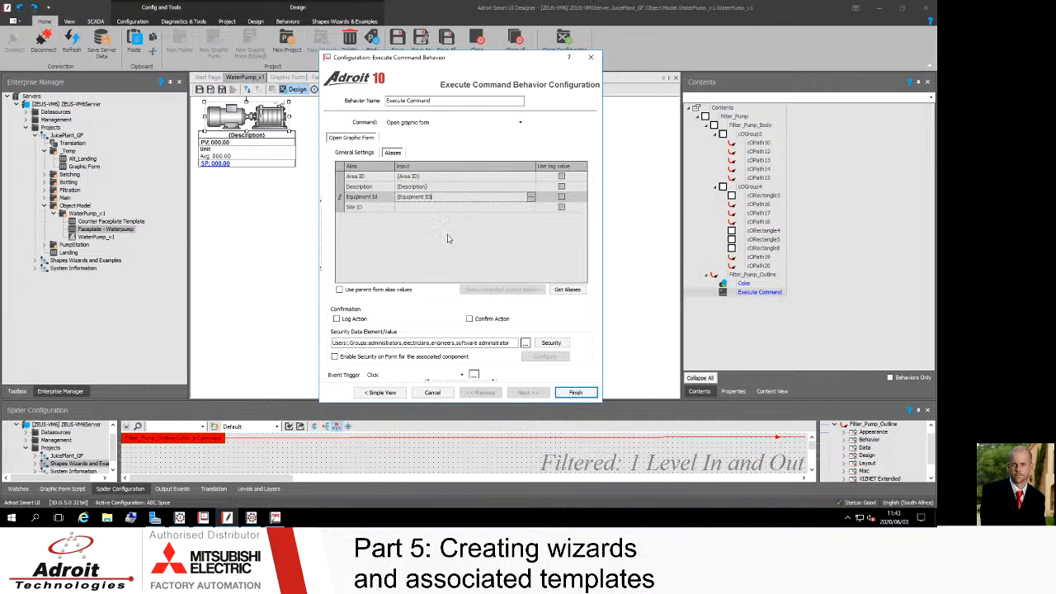
pyautogui.write('d')
pyautogui.click(408, 207)
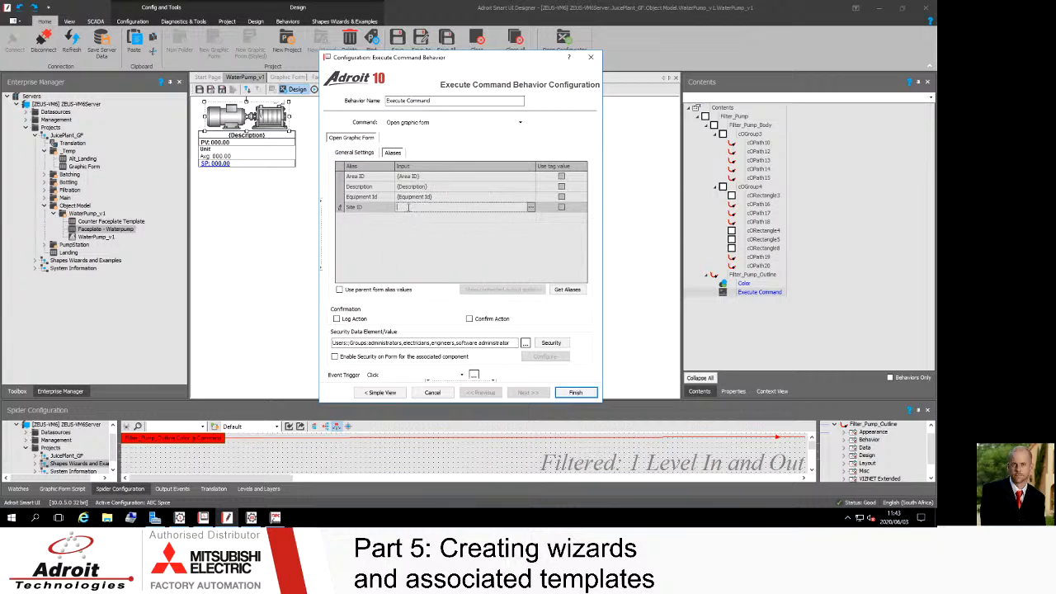
pyautogui.write('{Site ID}')
pyautogui.click(575, 393)
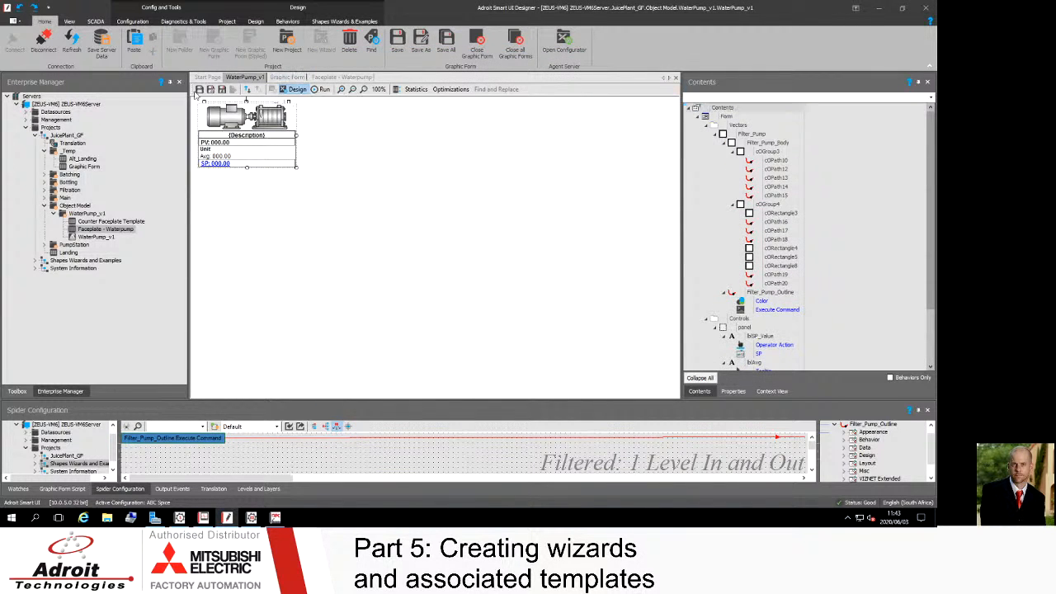
# Step: Save the WaterPump_v1 wizard without updating instances in existing graphic forms
pyautogui.click(200, 90)
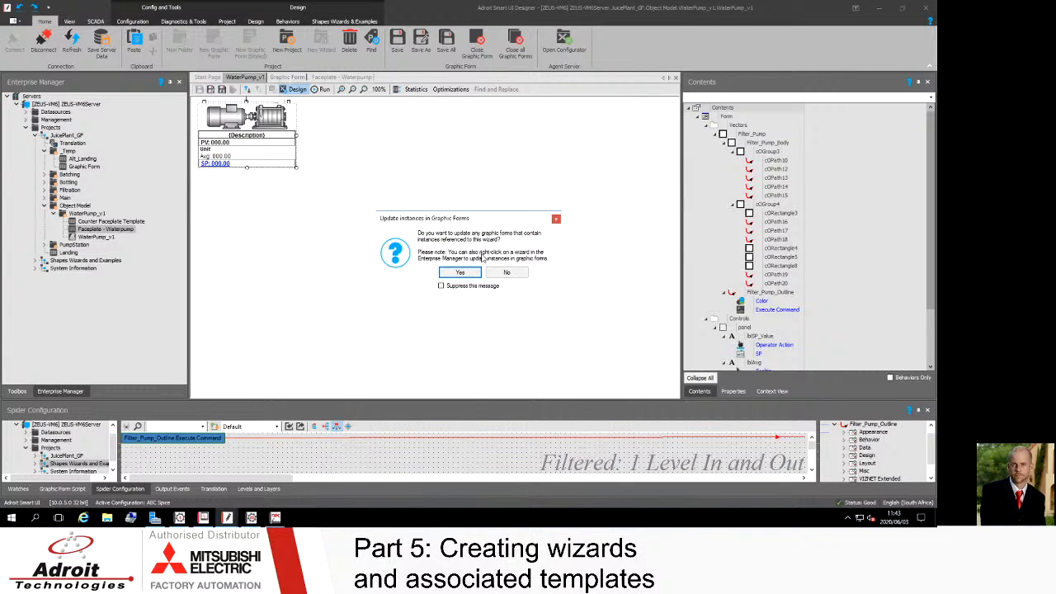
pyautogui.click(515, 273)
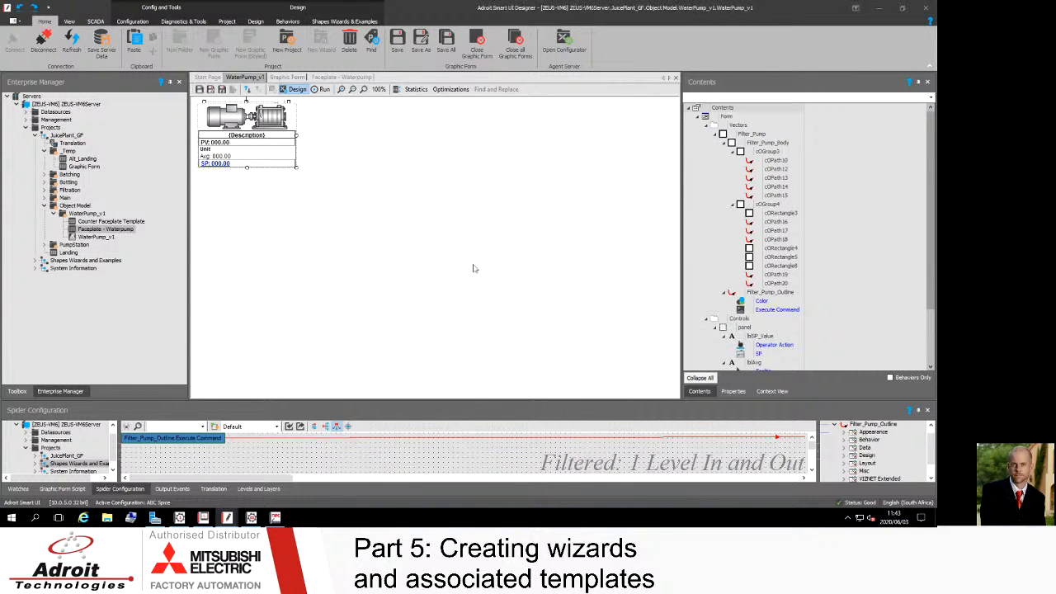
# Step: Paste the WaterPump_v1 wizard onto the _Temp Graphic Form
pyautogui.click(288, 78)
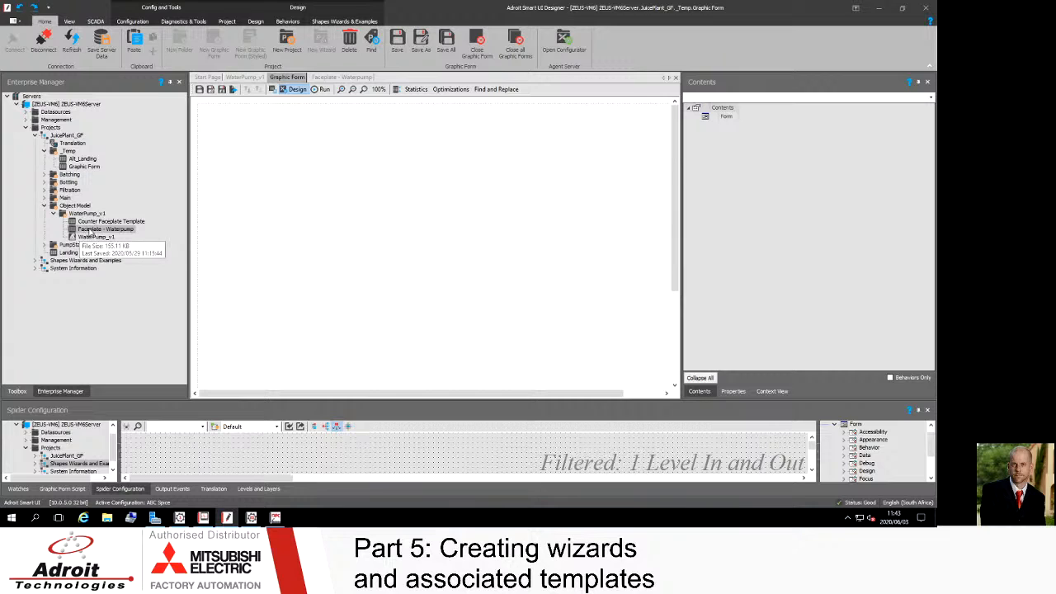
pyautogui.moveTo(92, 234); pyautogui.dragTo(338, 181)
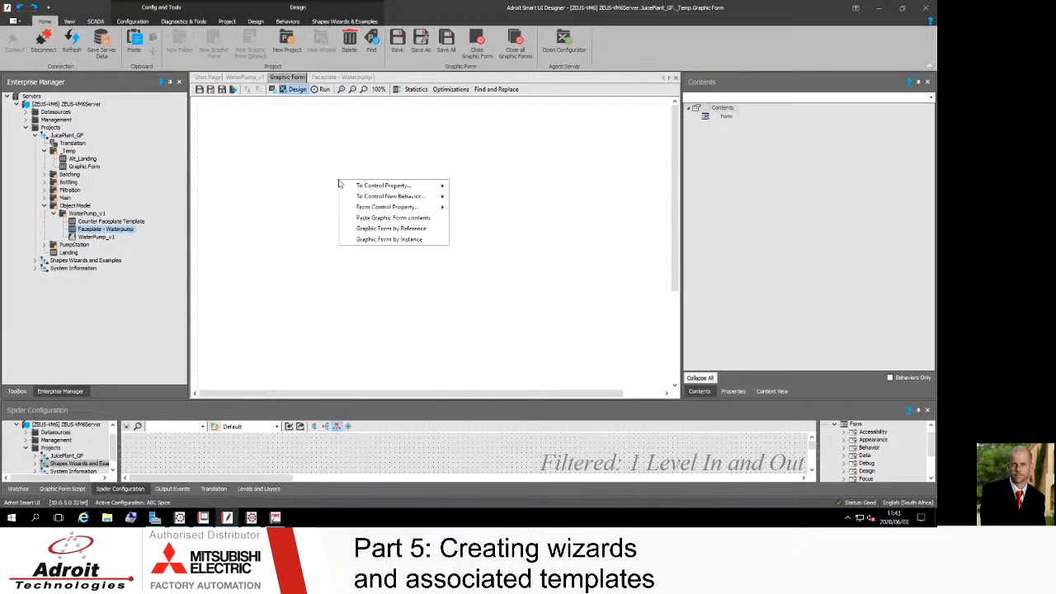
pyautogui.click(256, 199)
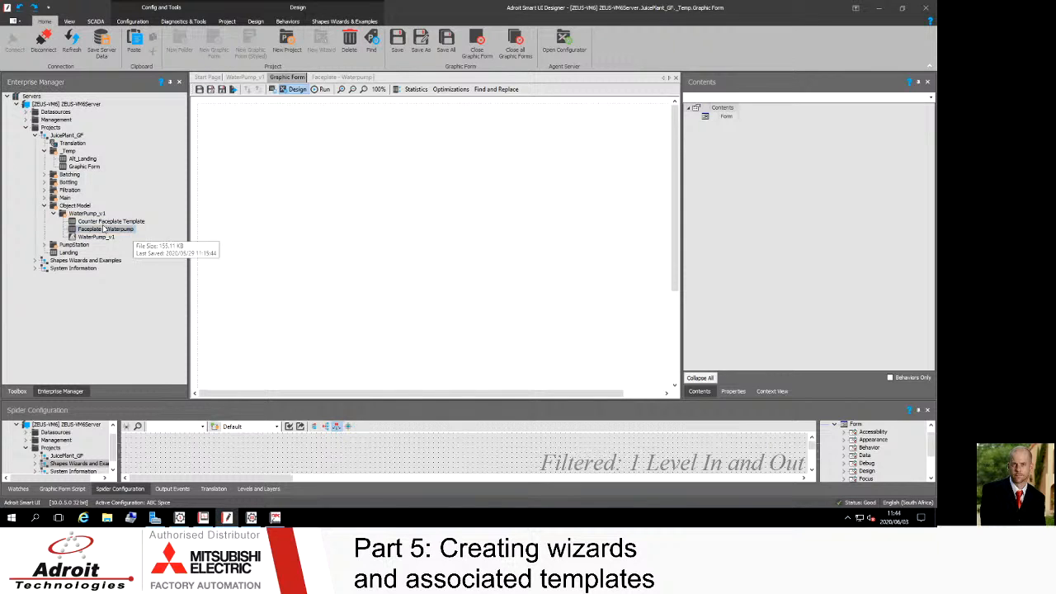
pyautogui.moveTo(83, 238); pyautogui.dragTo(338, 154)
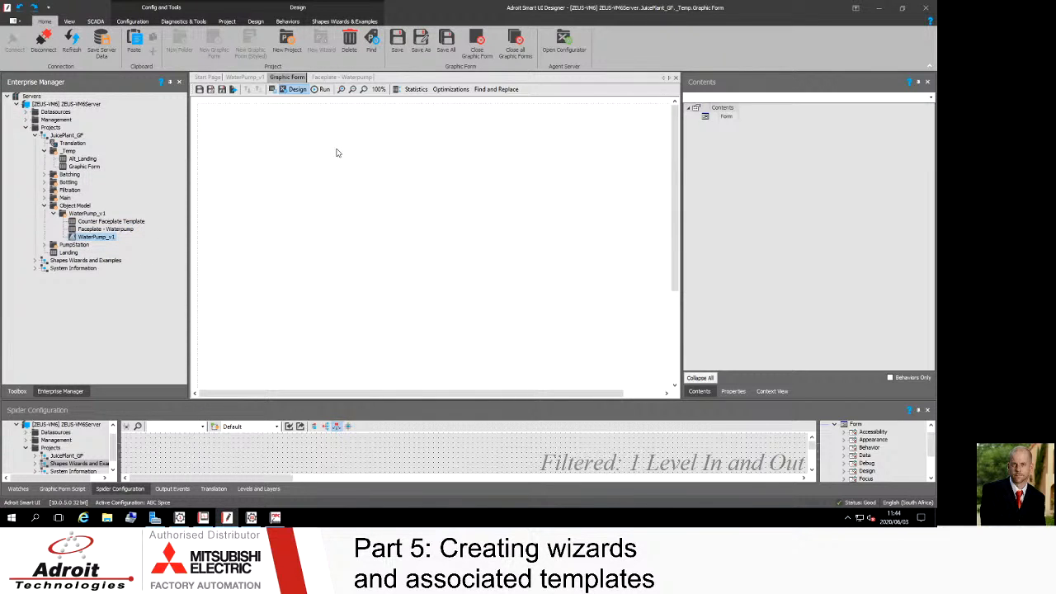
pyautogui.click(380, 156)
pyautogui.moveTo(464, 134); pyautogui.dragTo(424, 113)
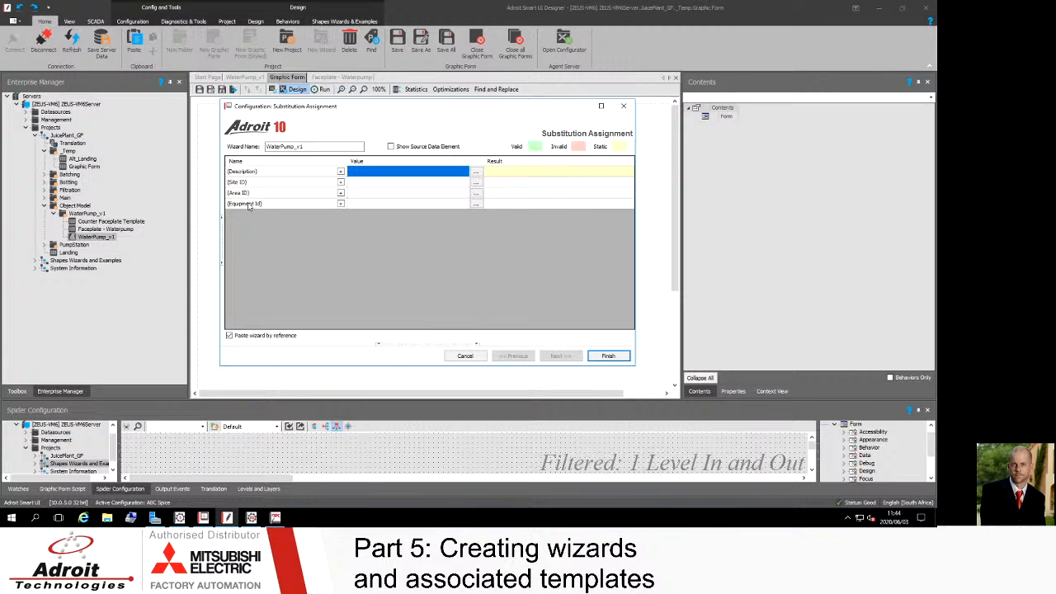
# Step: Set the {Description} substitution value to Water Pump
pyautogui.click(369, 172)
pyautogui.write('Wa')
pyautogui.press('BackSpace')
pyautogui.press('BackSpace')
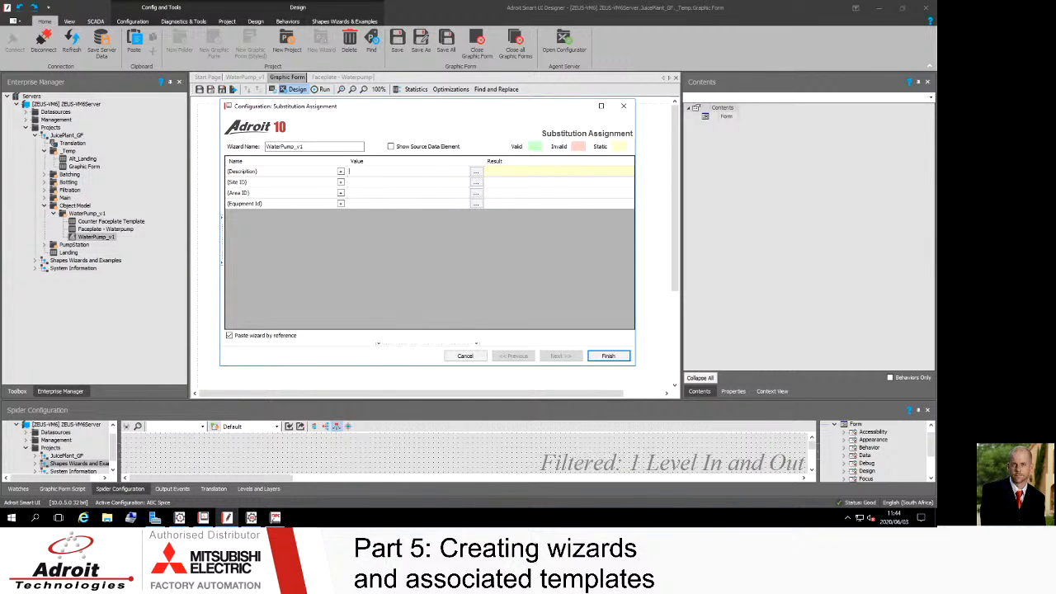
pyautogui.write('Water Pump')
# Step: Set the {Site ID} substitution value to JUP and the {Area ID} value to BAT
pyautogui.click(356, 183)
pyautogui.write('JUP')
pyautogui.click(357, 192)
pyautogui.write('BAT')
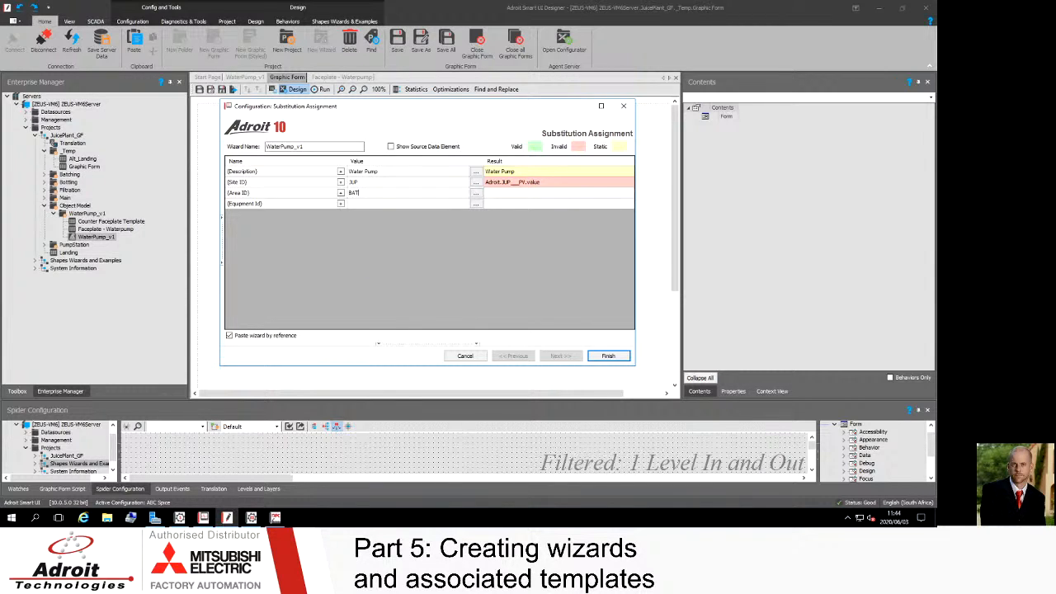
# Step: Set the {Equipment Id} substitution value to WTP and finish the substitution assignment
pyautogui.click(357, 203)
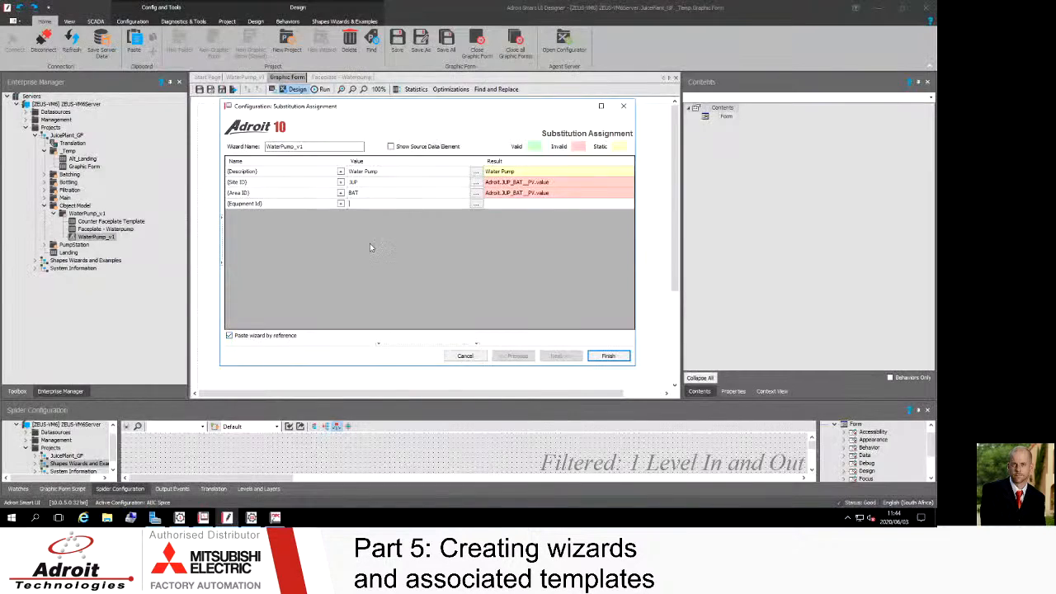
pyautogui.write('WTP')
pyautogui.press('Return')
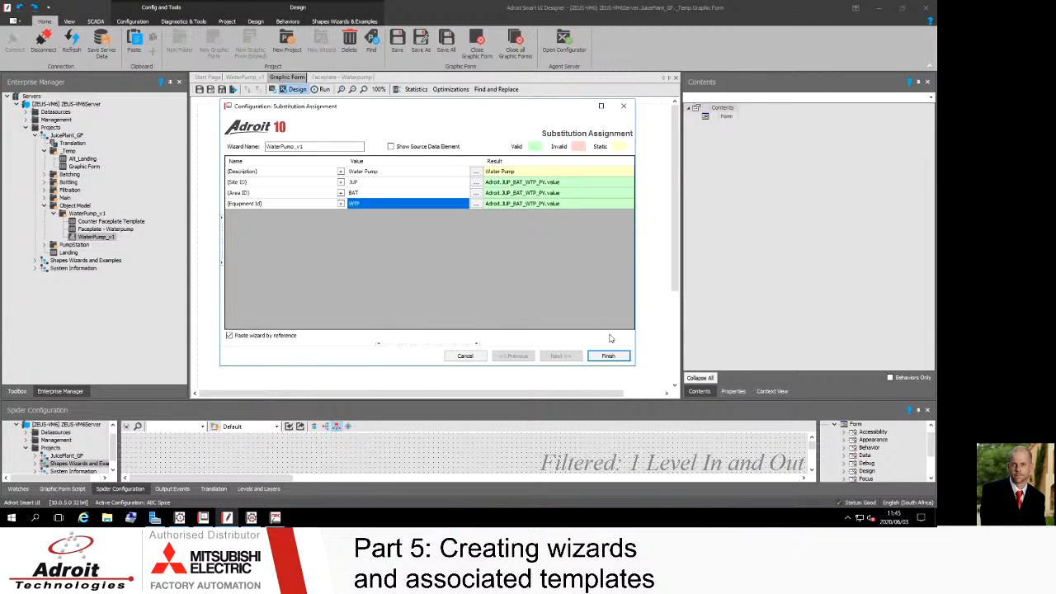
pyautogui.click(611, 358)
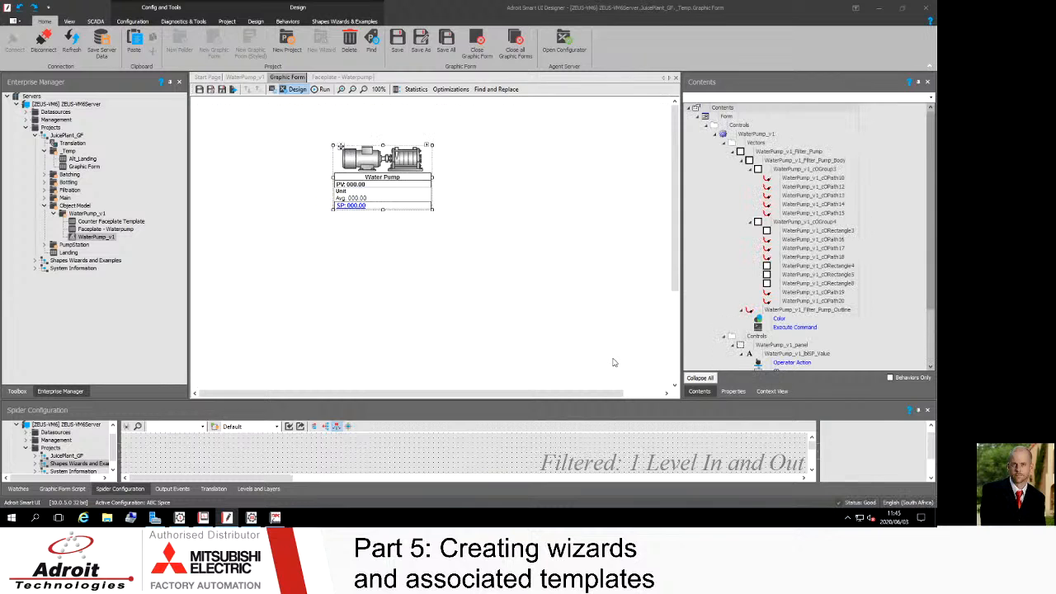
# Step: Save the graphic form and switch to the Smart UI Operator window
pyautogui.click(199, 90)
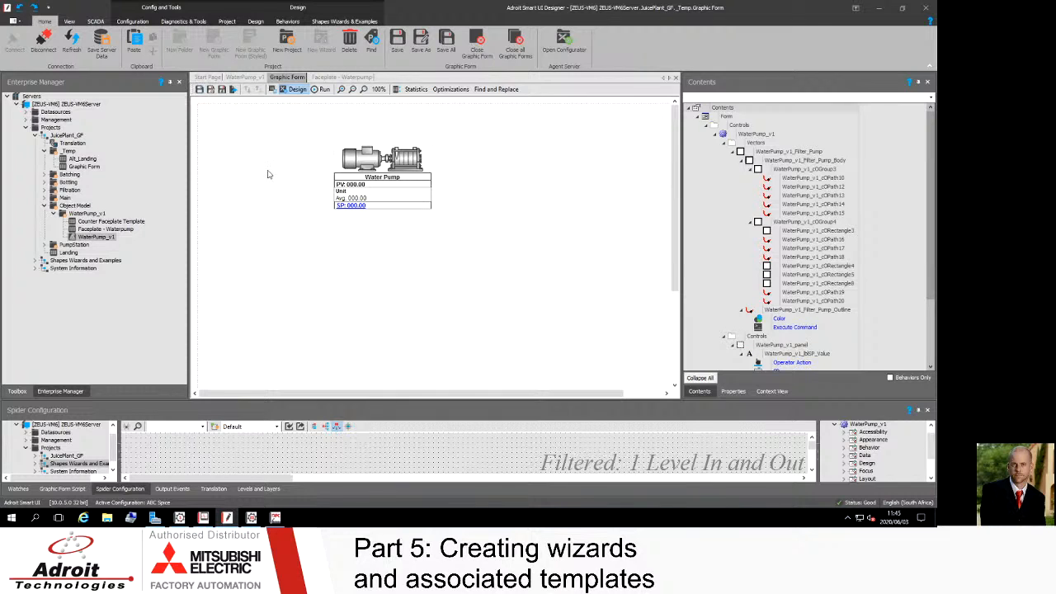
pyautogui.click(206, 521)
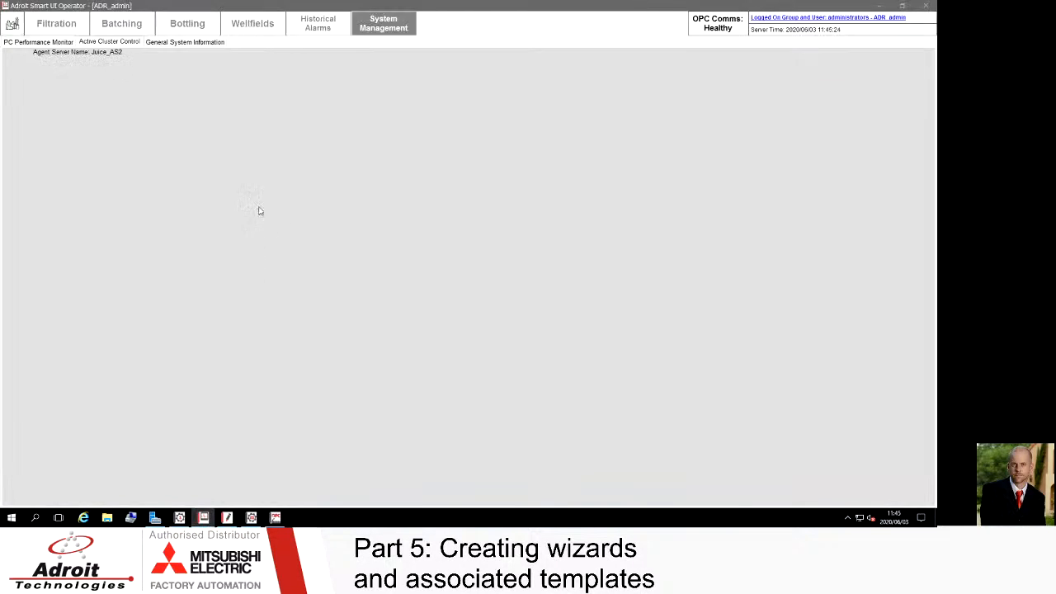
pyautogui.click(904, 6)
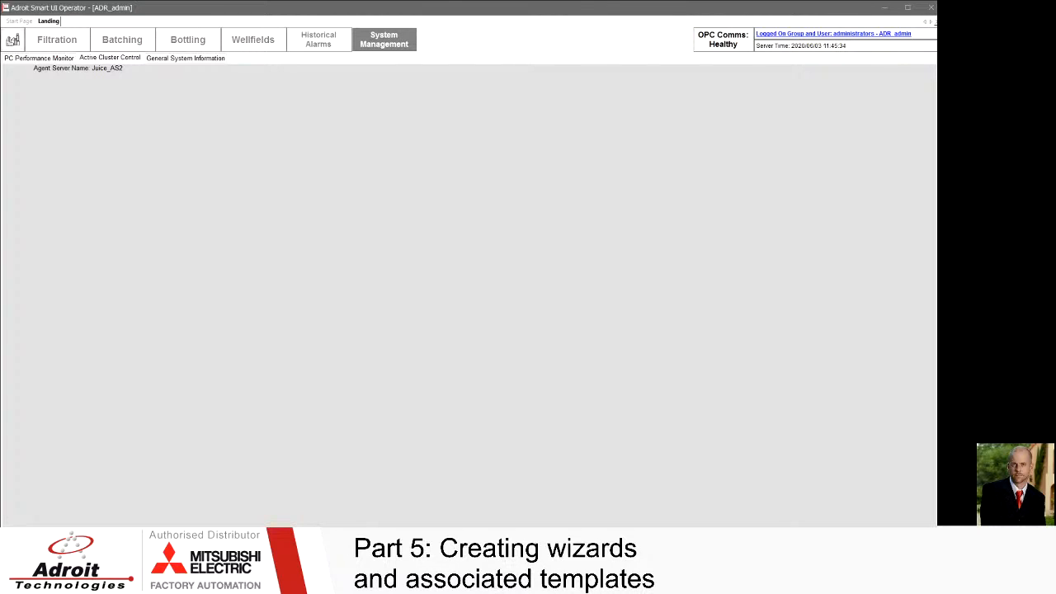
# Step: Close the open Landing page and browse the server's Datasources tree in the operator's Enterprise Manager
pyautogui.hotkey('ctrl', 'F4')
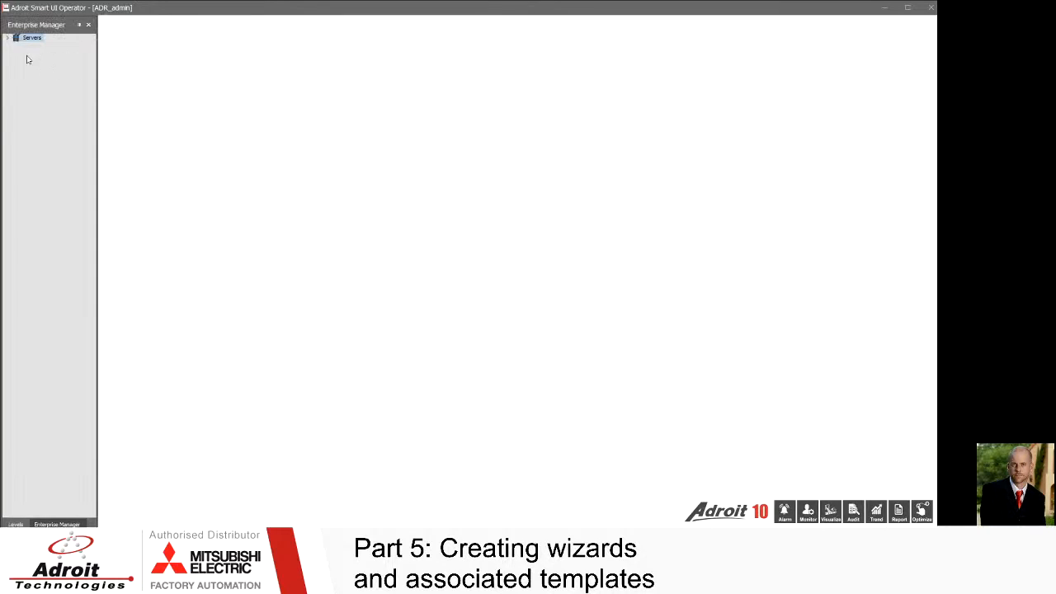
pyautogui.click(8, 38)
pyautogui.click(16, 45)
pyautogui.click(25, 52)
pyautogui.click(35, 62)
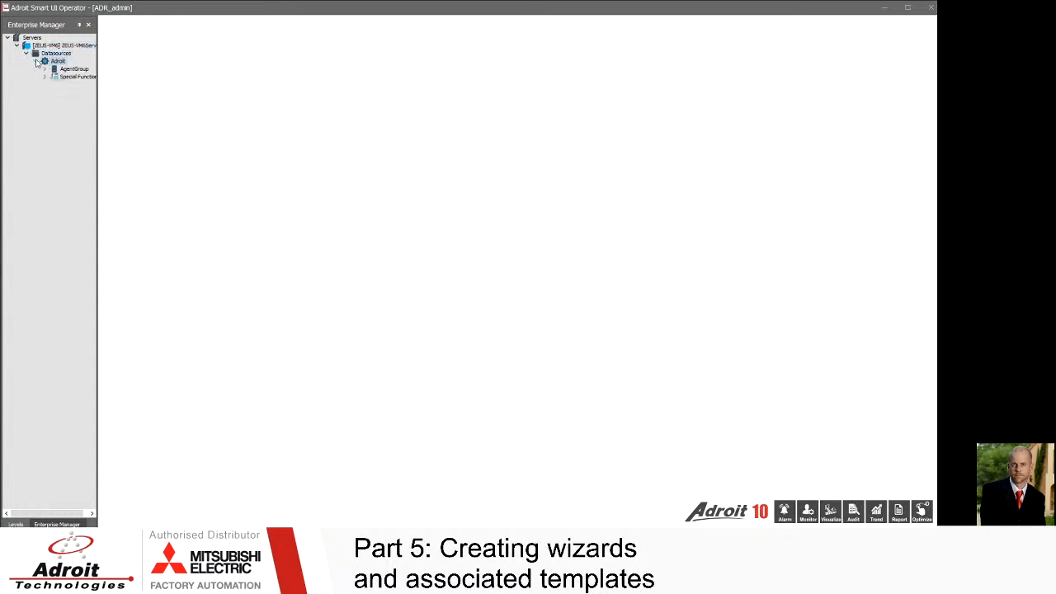
pyautogui.click(35, 61)
pyautogui.click(26, 53)
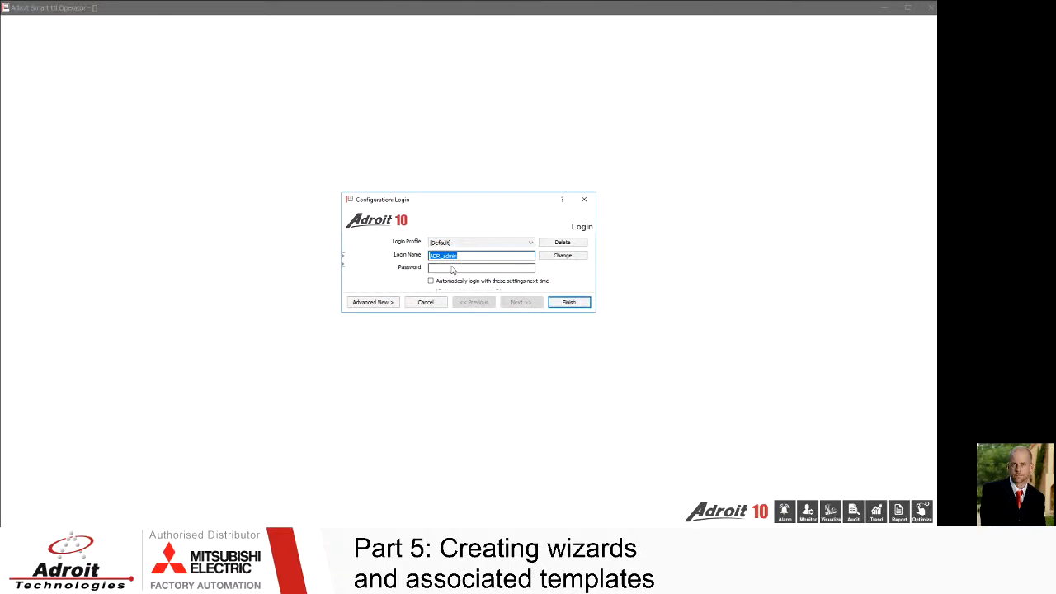
# Step: Log back in to the operator with the saved administrator login
pyautogui.click(451, 268)
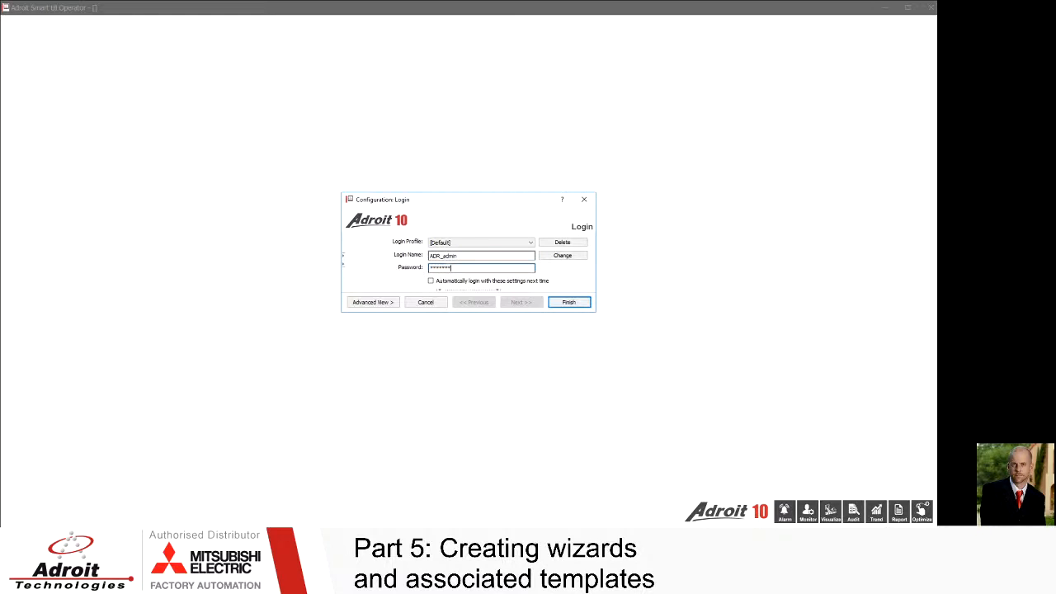
pyautogui.click(568, 302)
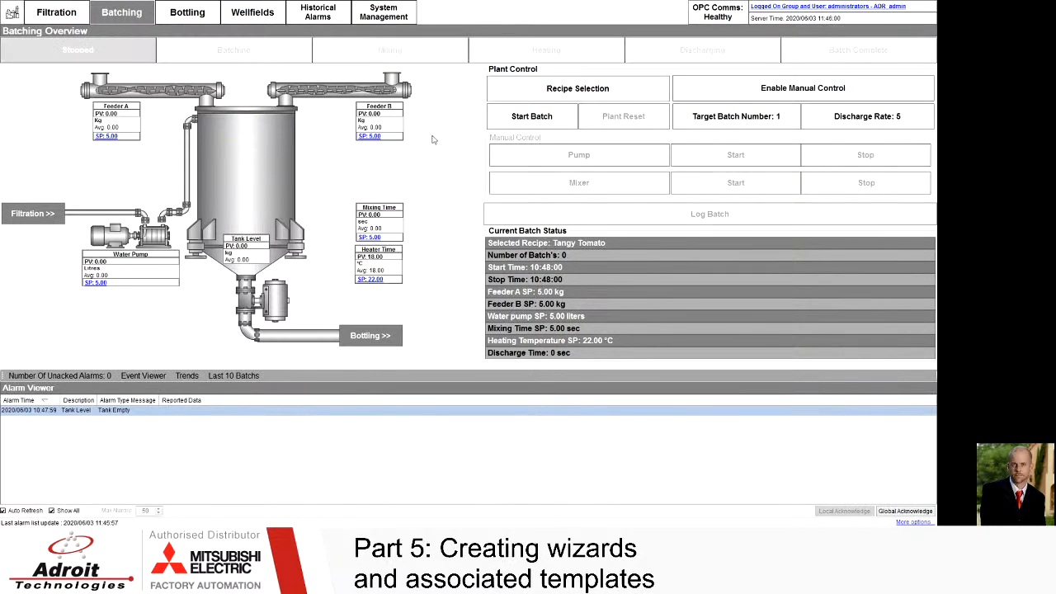
# Step: Refresh the server node in the operator's Enterprise Manager
pyautogui.click(6, 23)
pyautogui.click(18, 30)
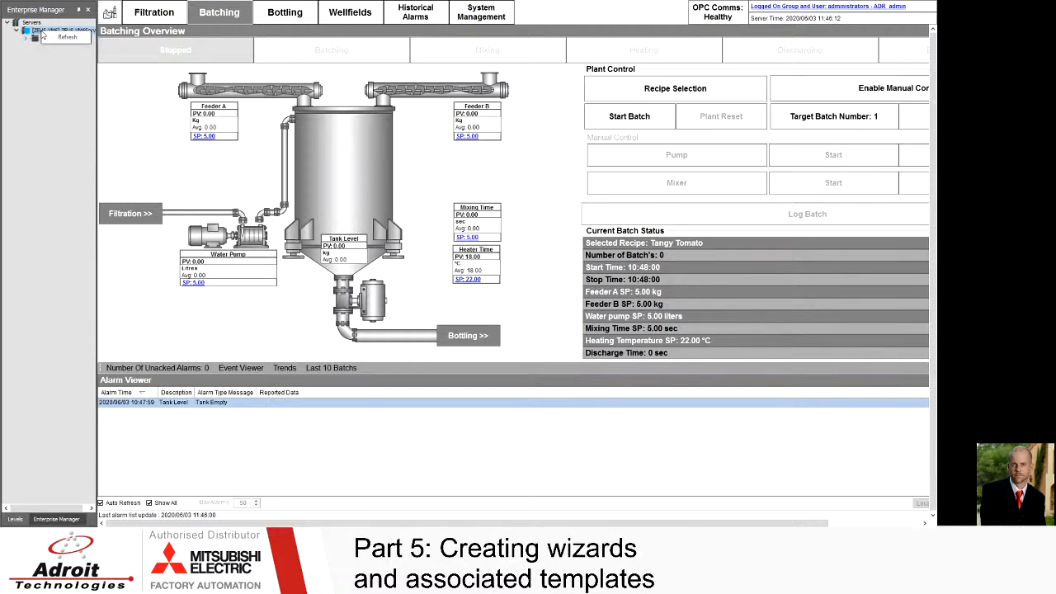
pyautogui.rightClick(49, 32)
pyautogui.click(72, 38)
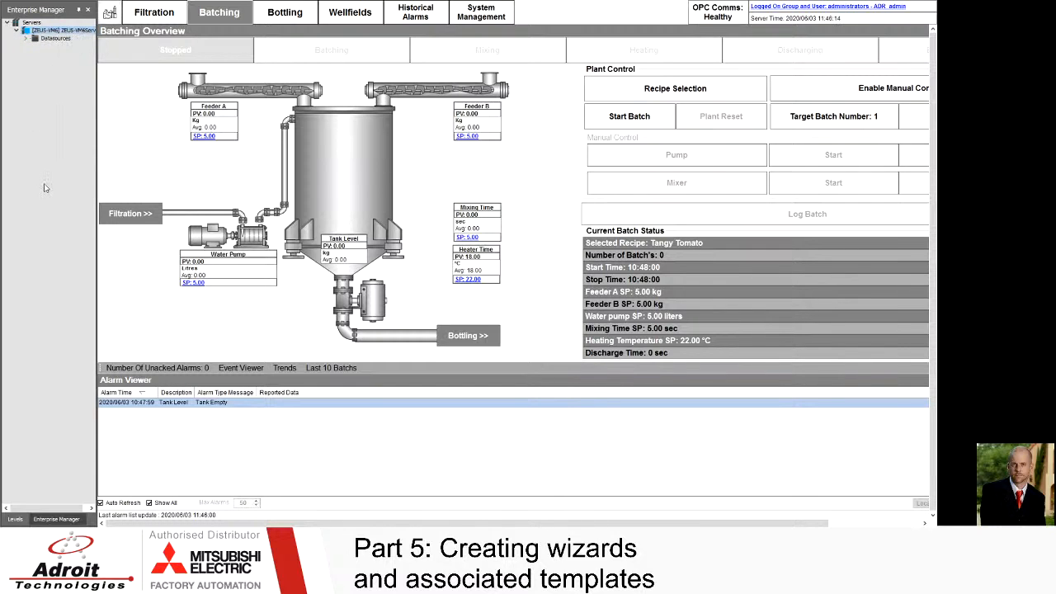
pyautogui.click(537, 156)
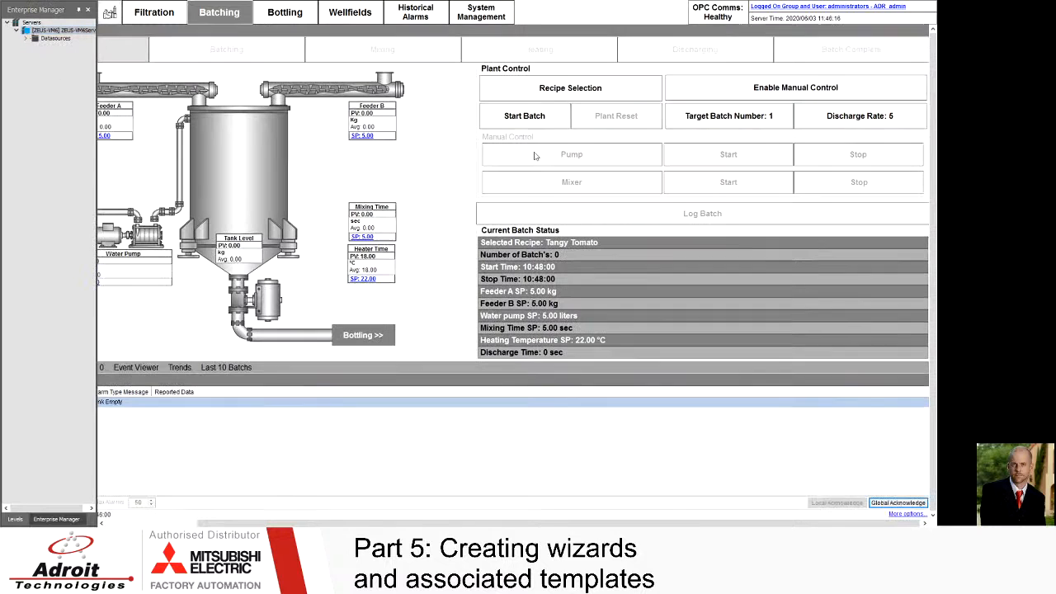
pyautogui.click(68, 30)
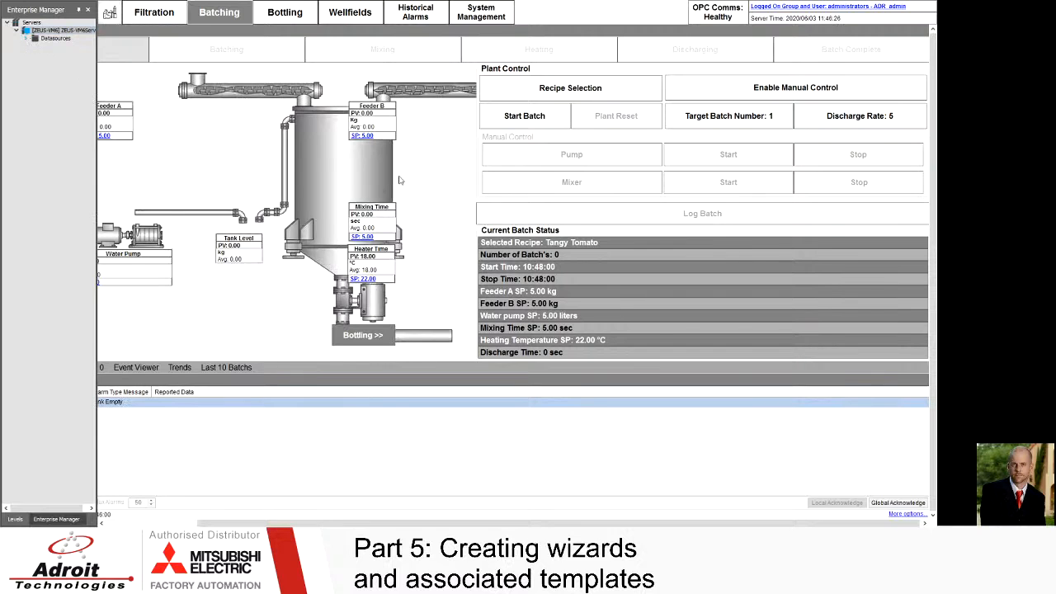
# Step: Return to the designer and open then close the JuicePlant_GF project's security configuration
pyautogui.hotkey('alt', 'Tab')
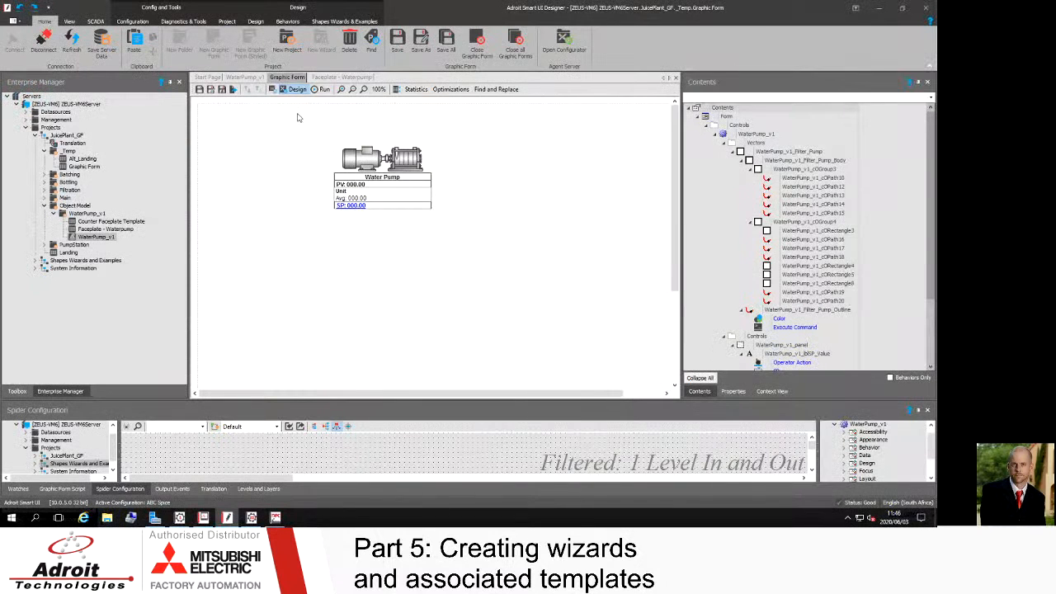
pyautogui.click(66, 252)
pyautogui.rightClick(64, 135)
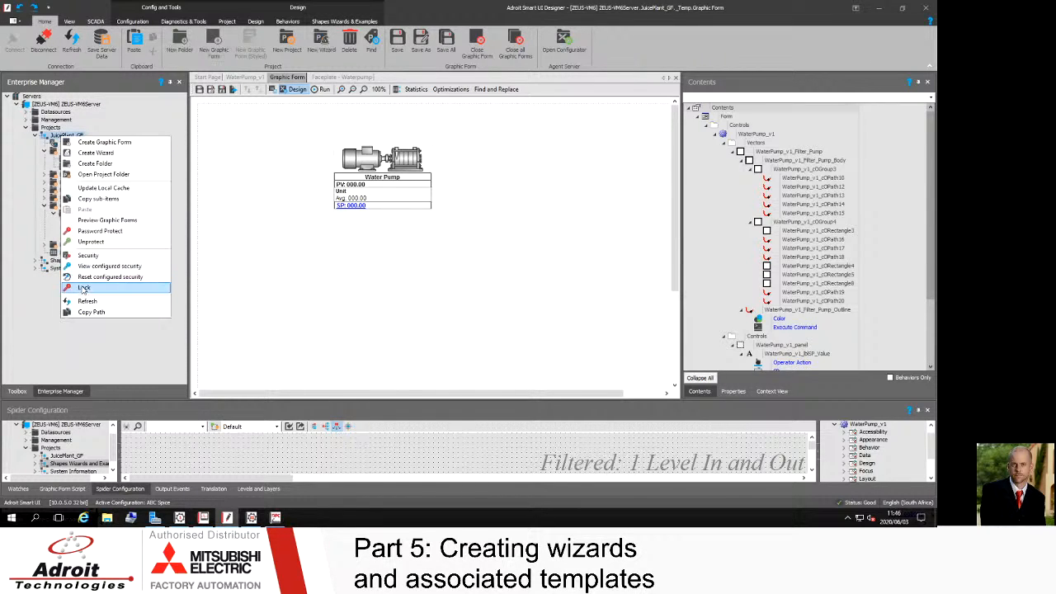
pyautogui.click(91, 255)
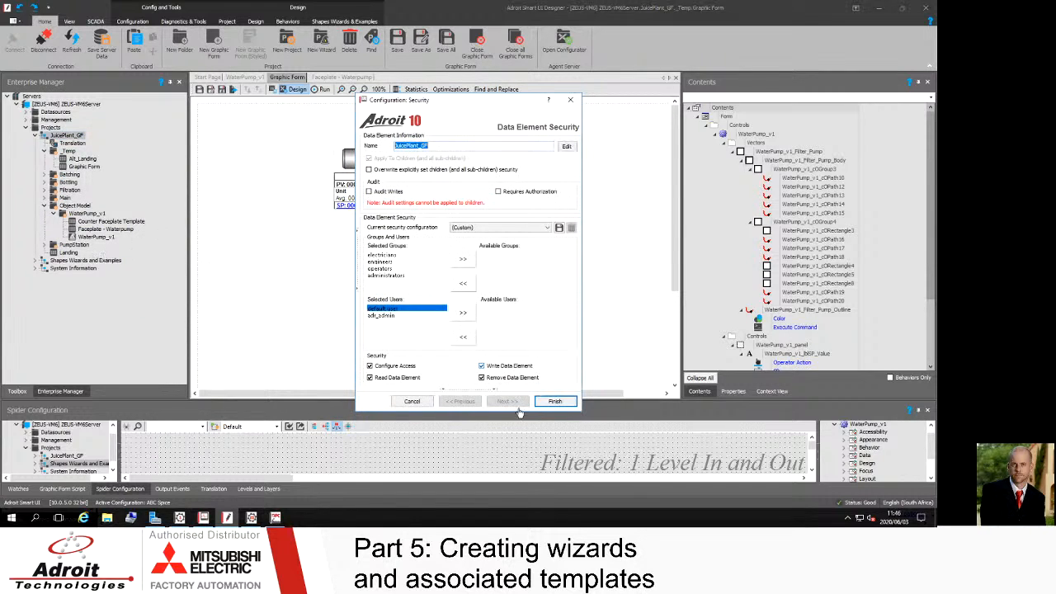
pyautogui.click(555, 402)
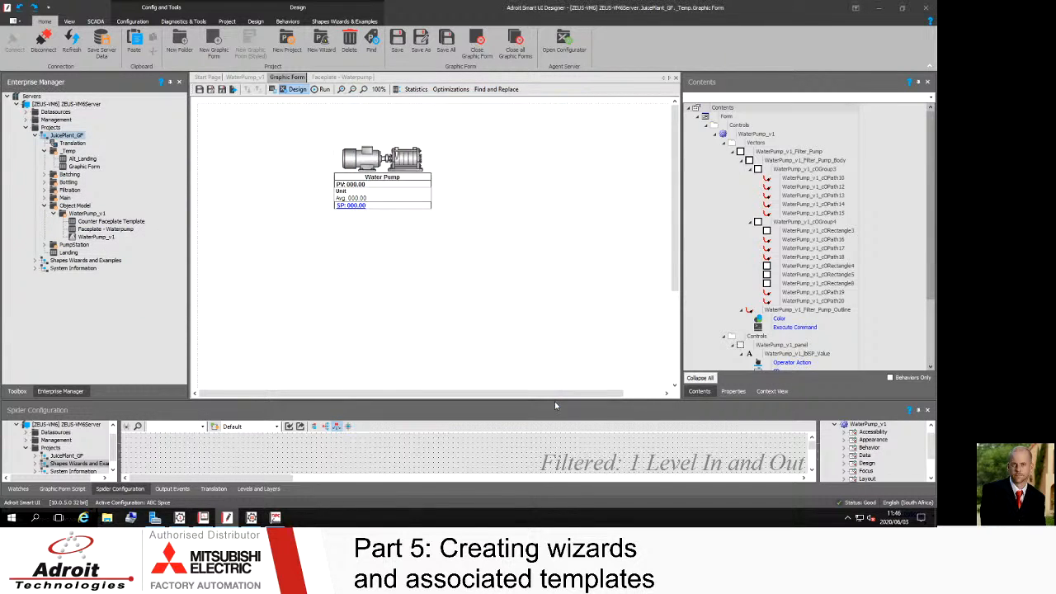
# Step: Refresh the JuicePlant_GF project and save the server data, then switch windows
pyautogui.rightClick(61, 141)
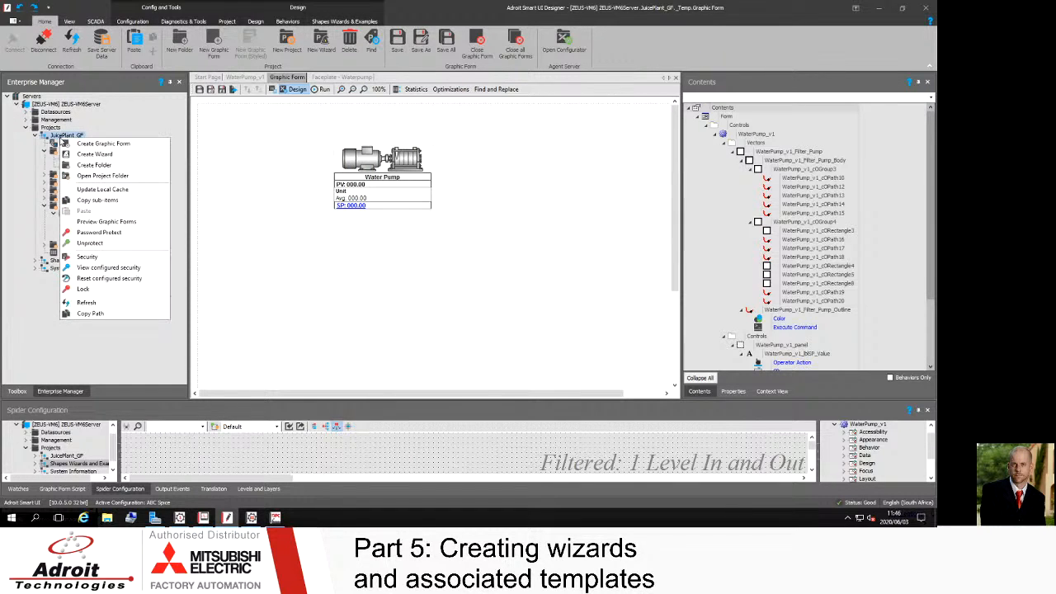
pyautogui.click(87, 304)
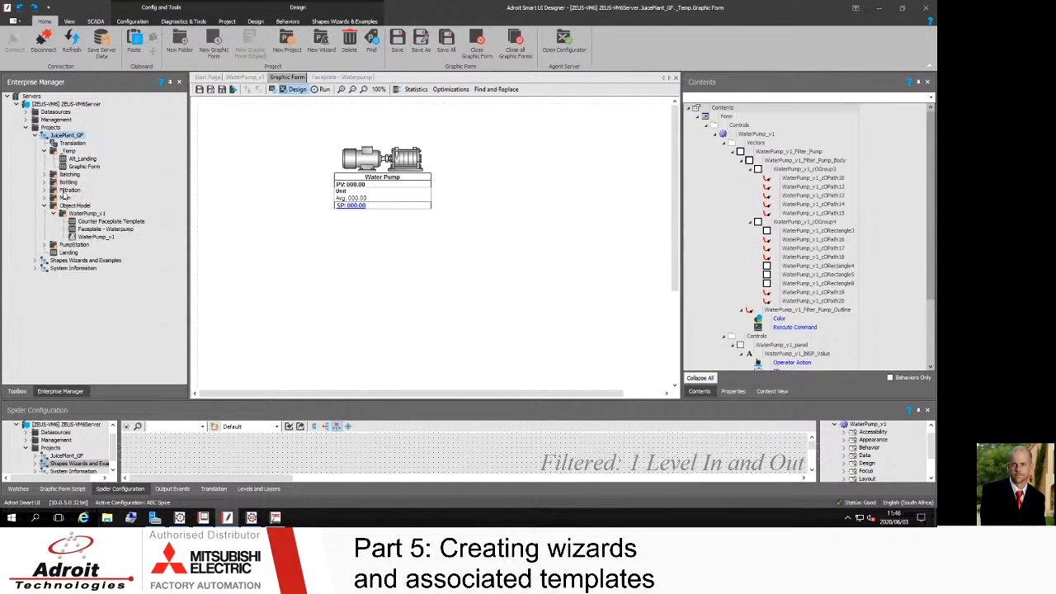
pyautogui.click(102, 42)
pyautogui.hotkey('alt', 'Tab')
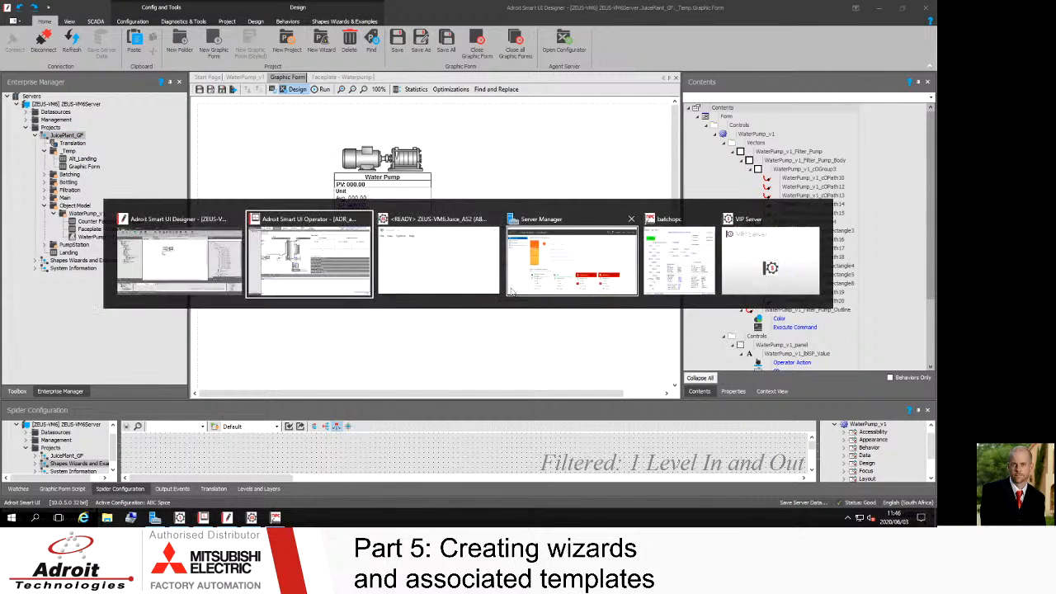
# Step: Dismiss the save confirmation and launch the Adroit Smart UI Operator from the Start menu search
pyautogui.click(520, 295)
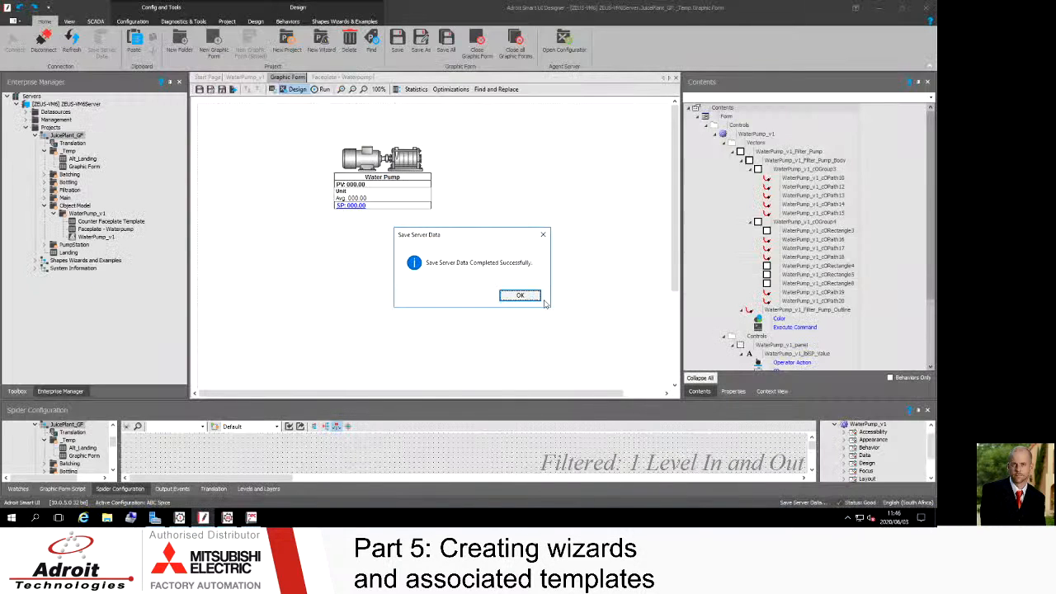
pyautogui.click(528, 297)
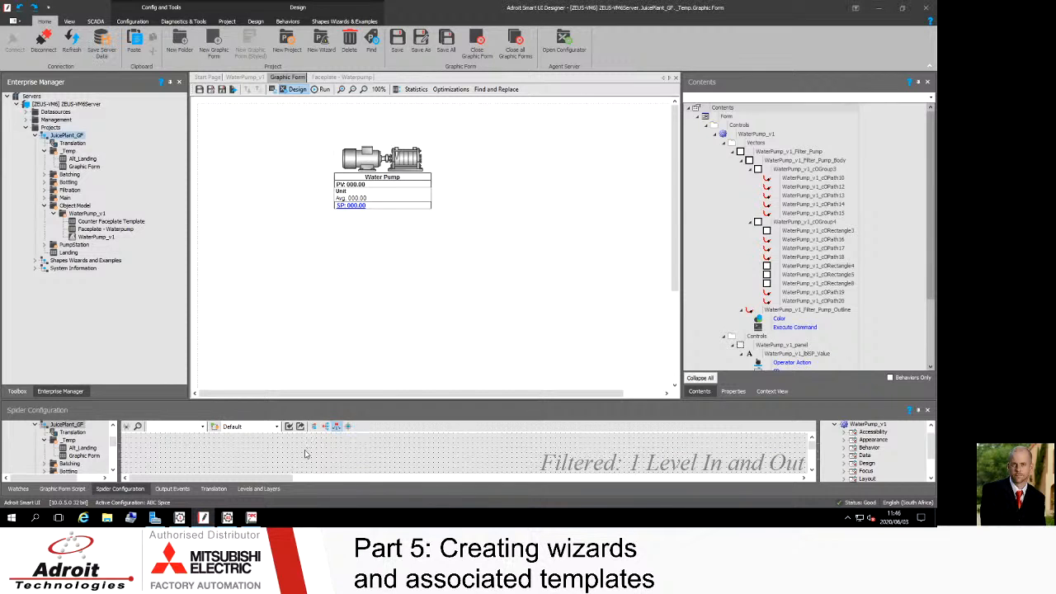
pyautogui.press('super')
pyautogui.press('super')
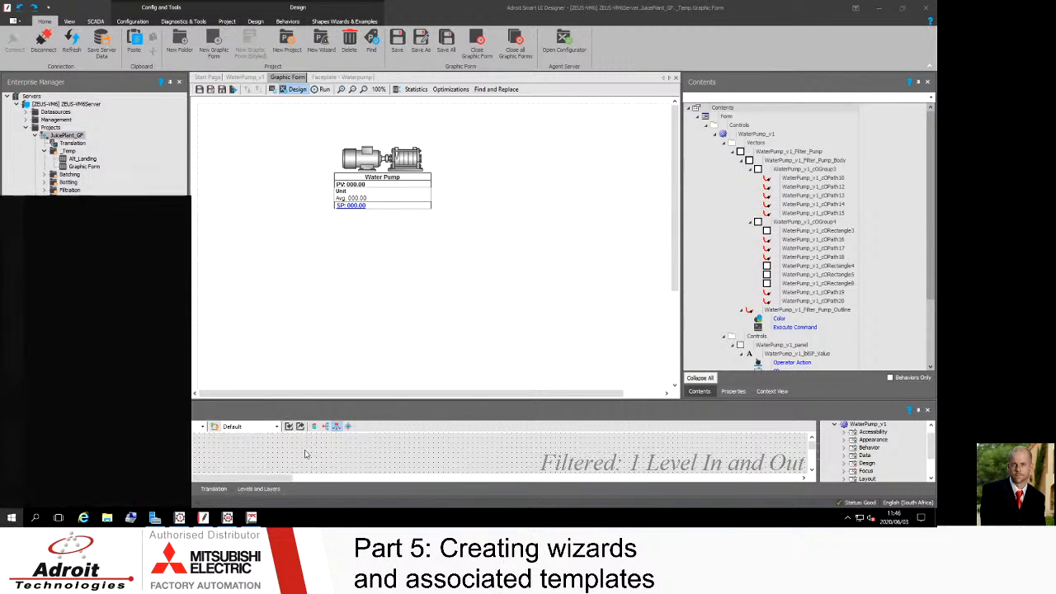
pyautogui.write('ope')
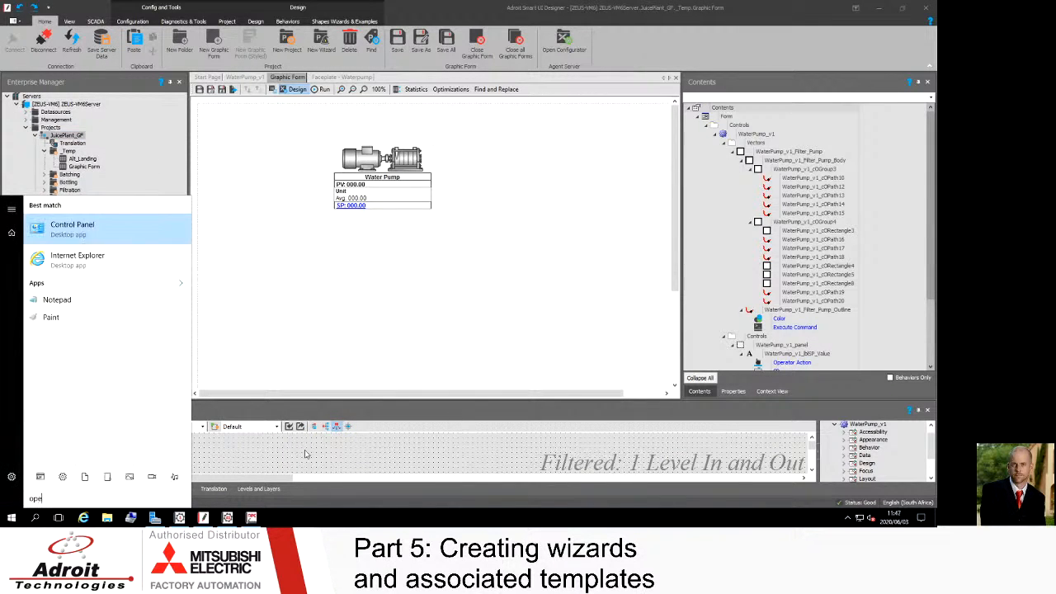
pyautogui.write('rat')
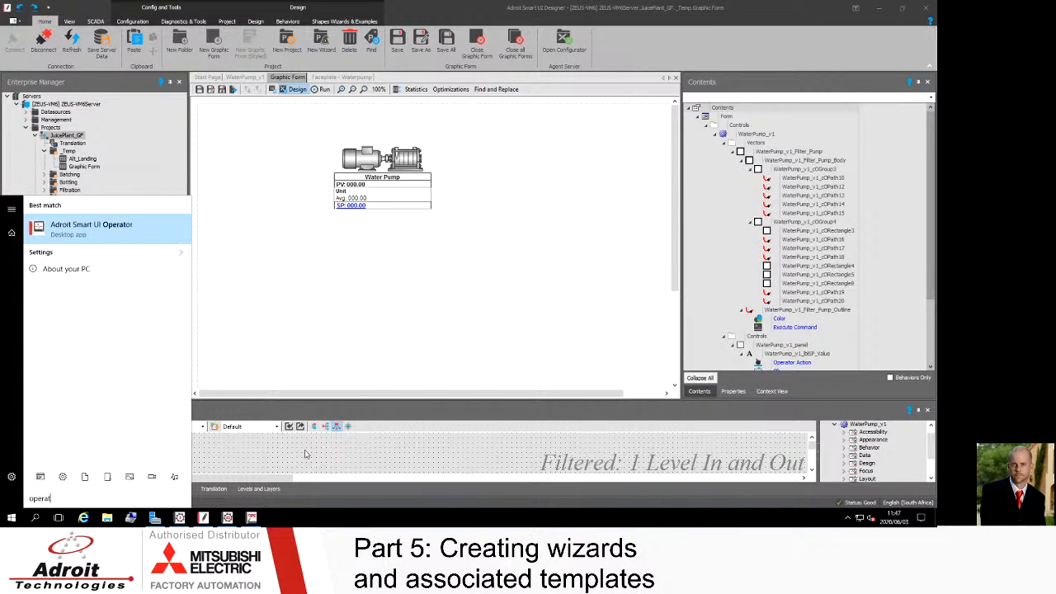
pyautogui.press('Return')
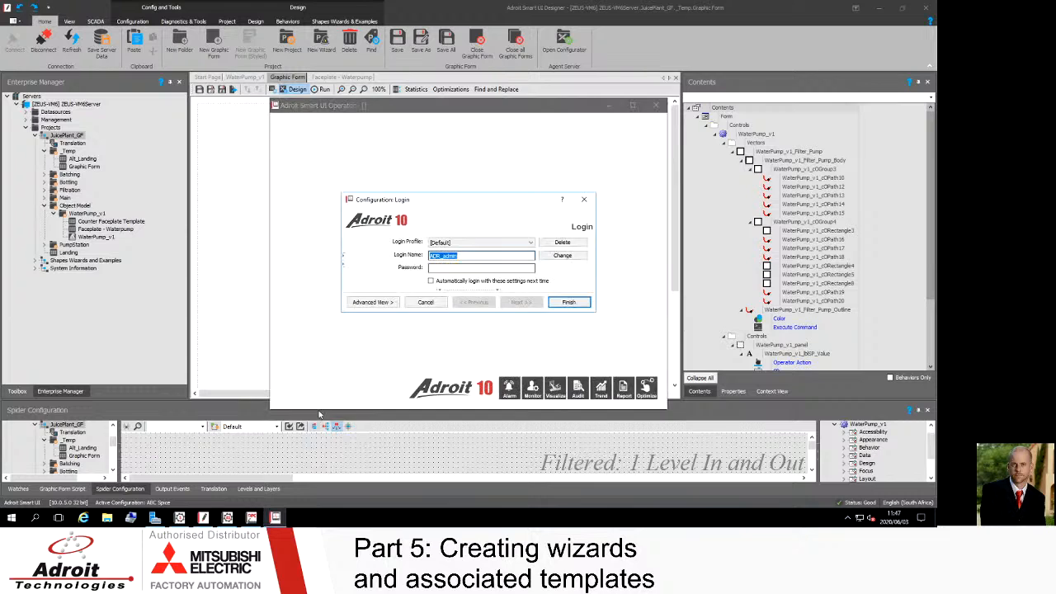
# Step: Log in with the administrator account password and toggle the operator mode to show the Enterprise Manager
pyautogui.click(451, 268)
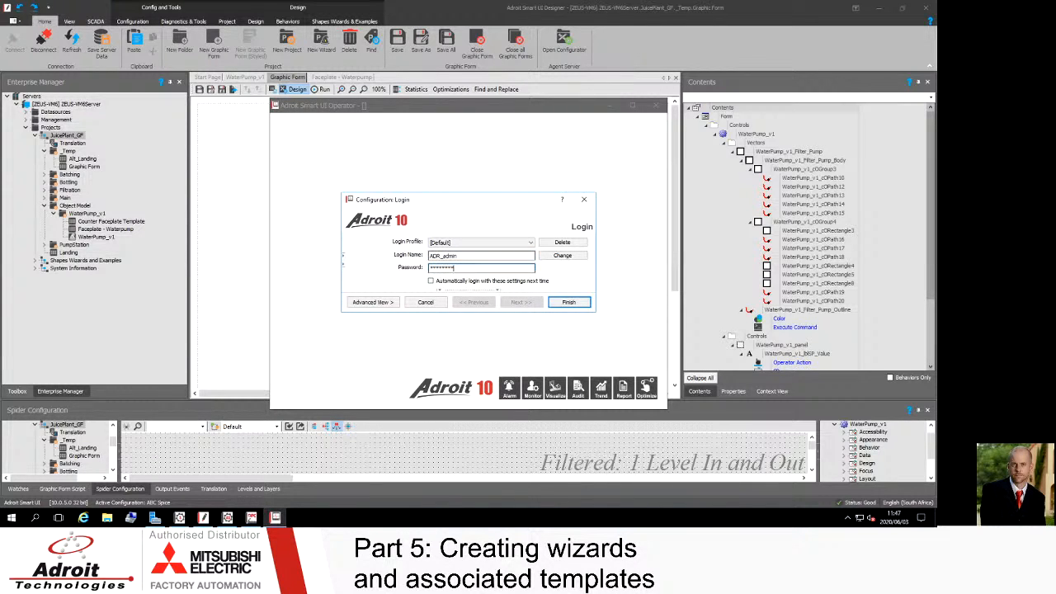
pyautogui.press('Return')
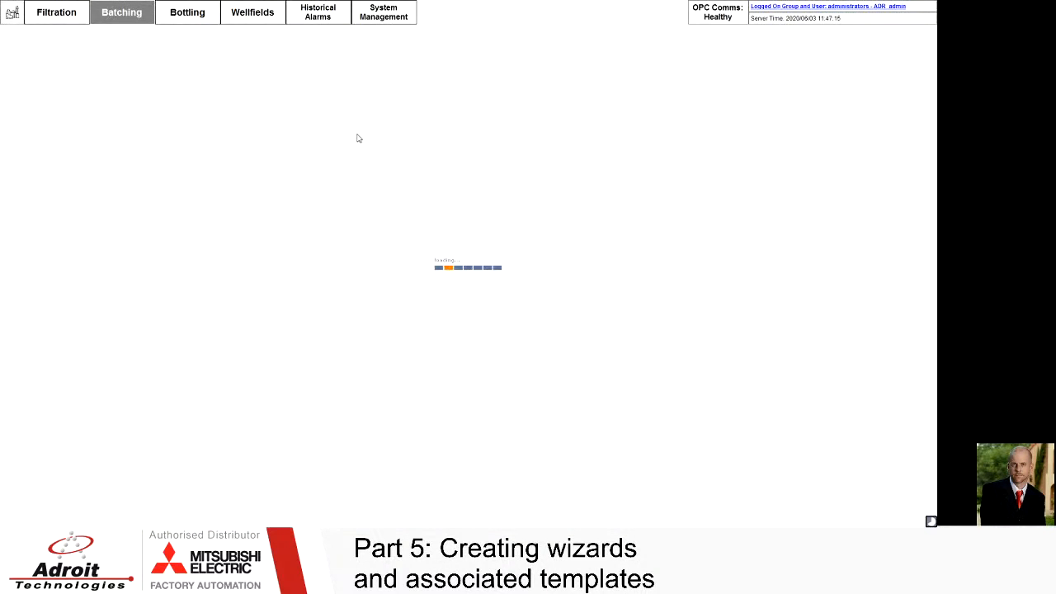
pyautogui.rightClick(357, 138)
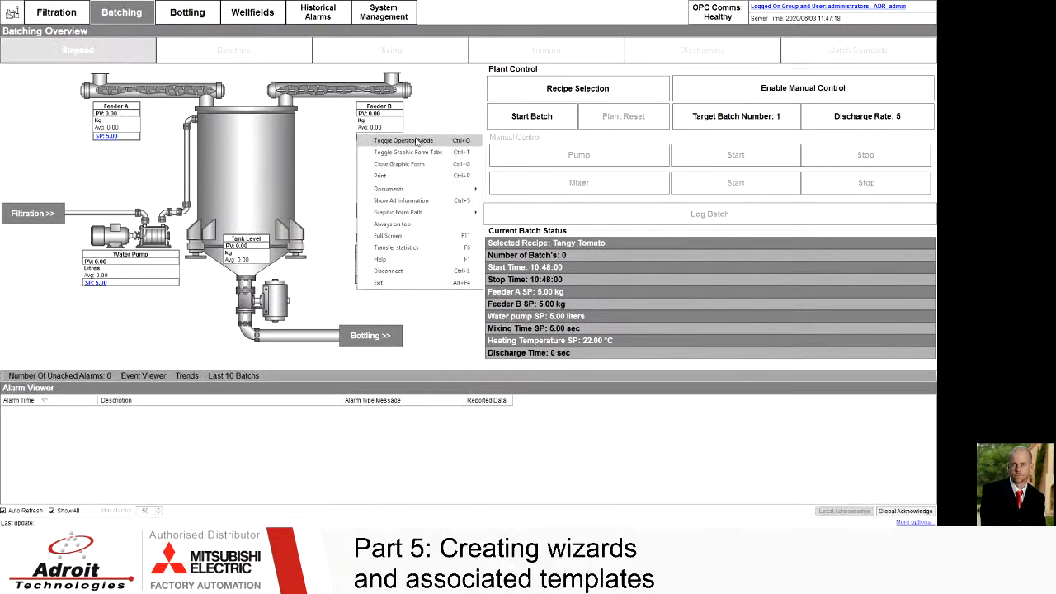
pyautogui.click(416, 141)
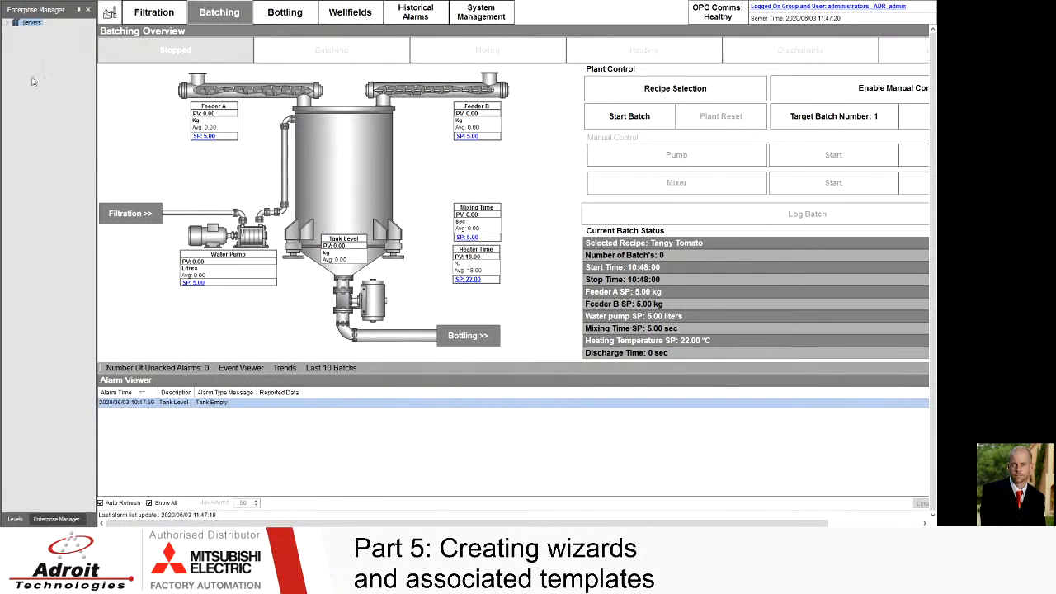
# Step: Expand the server down to the JuicePlant_GF project's _Temp folder and open its Graphic Form
pyautogui.click(7, 24)
pyautogui.click(16, 30)
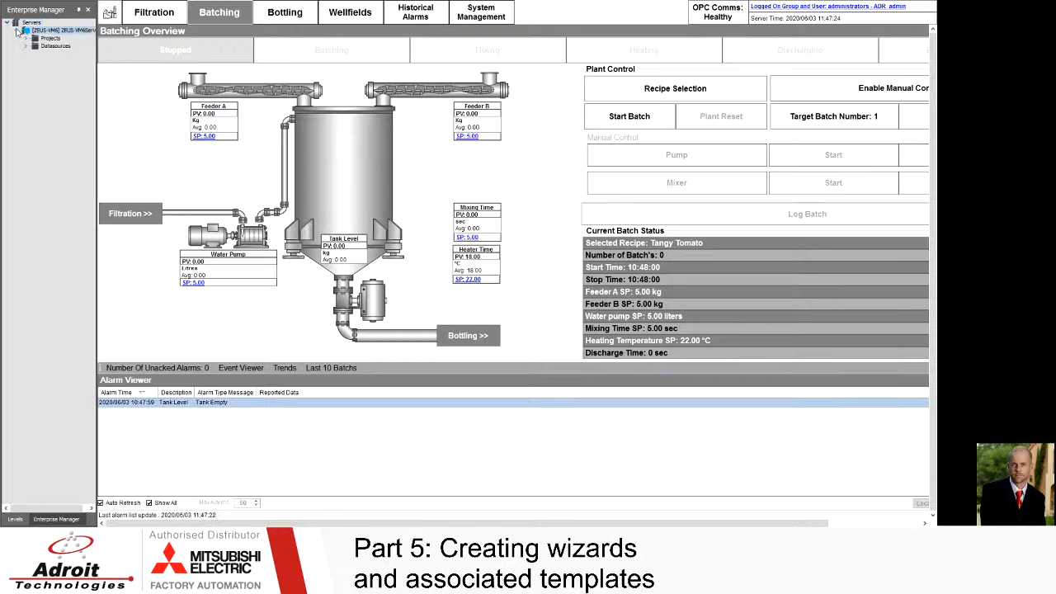
pyautogui.click(27, 39)
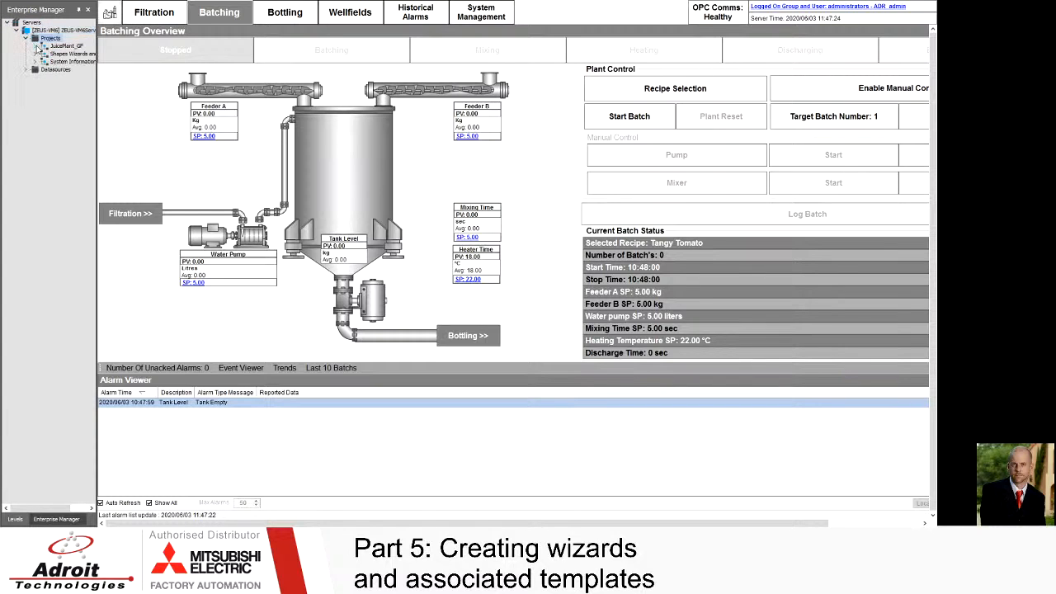
pyautogui.click(36, 46)
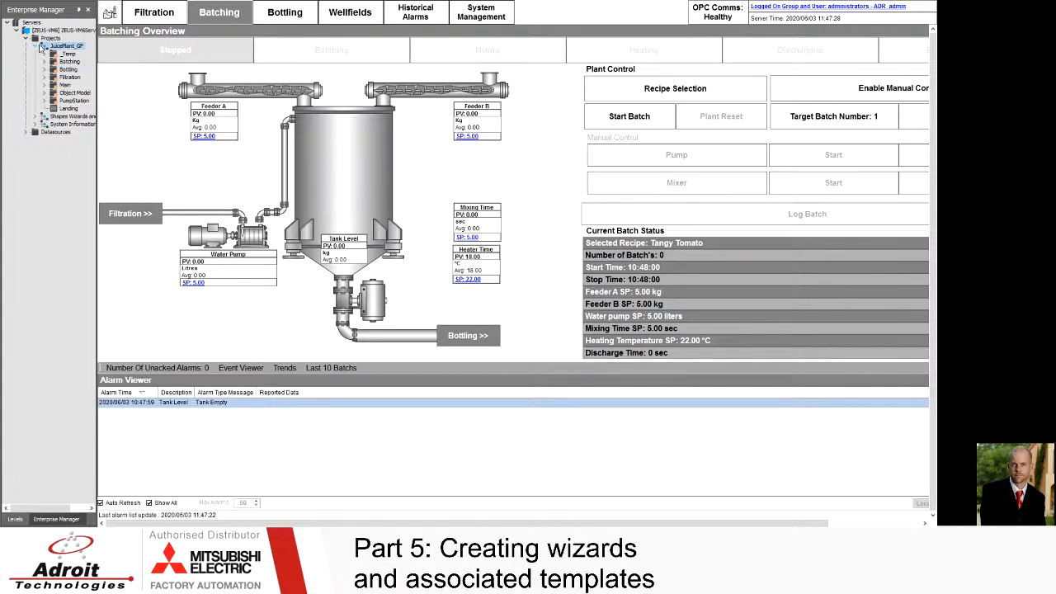
pyautogui.click(44, 53)
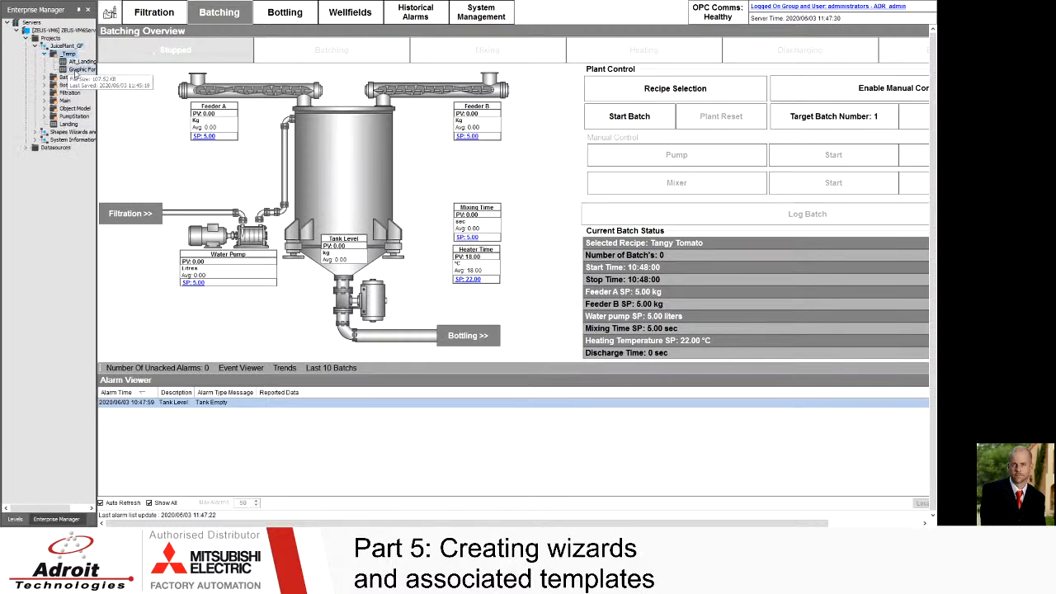
pyautogui.doubleClick(76, 70)
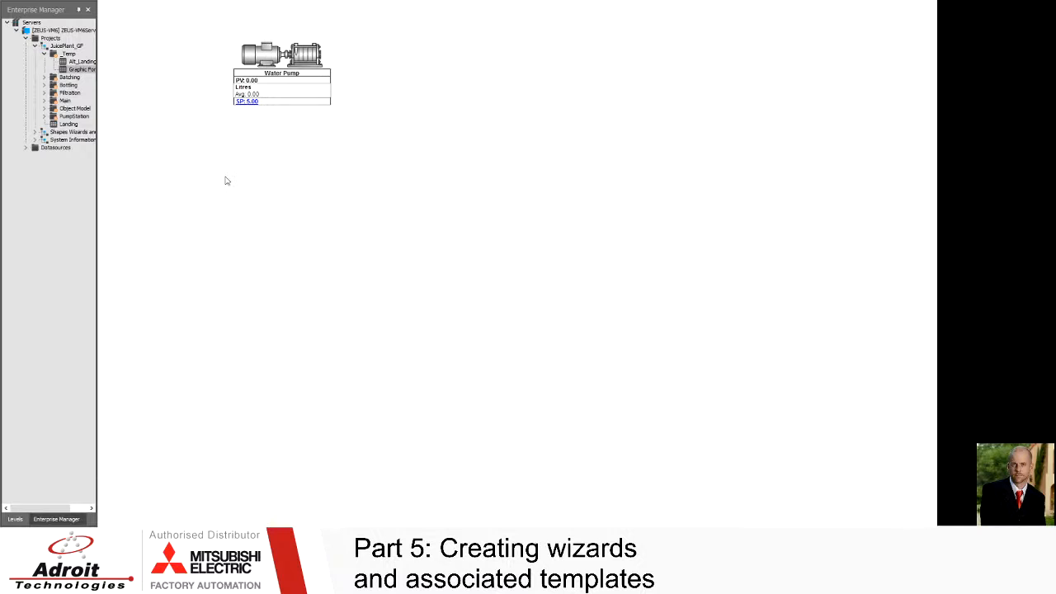
# Step: Open the Water Pump's faceplate from the graphic form and move it beside the pump
pyautogui.doubleClick(307, 56)
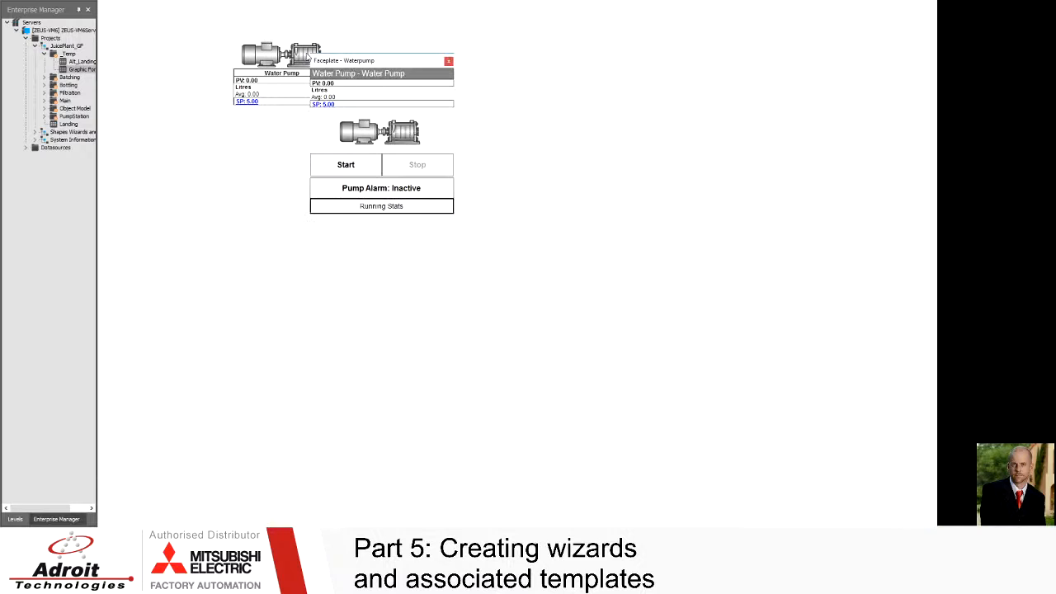
pyautogui.moveTo(361, 62); pyautogui.dragTo(432, 55)
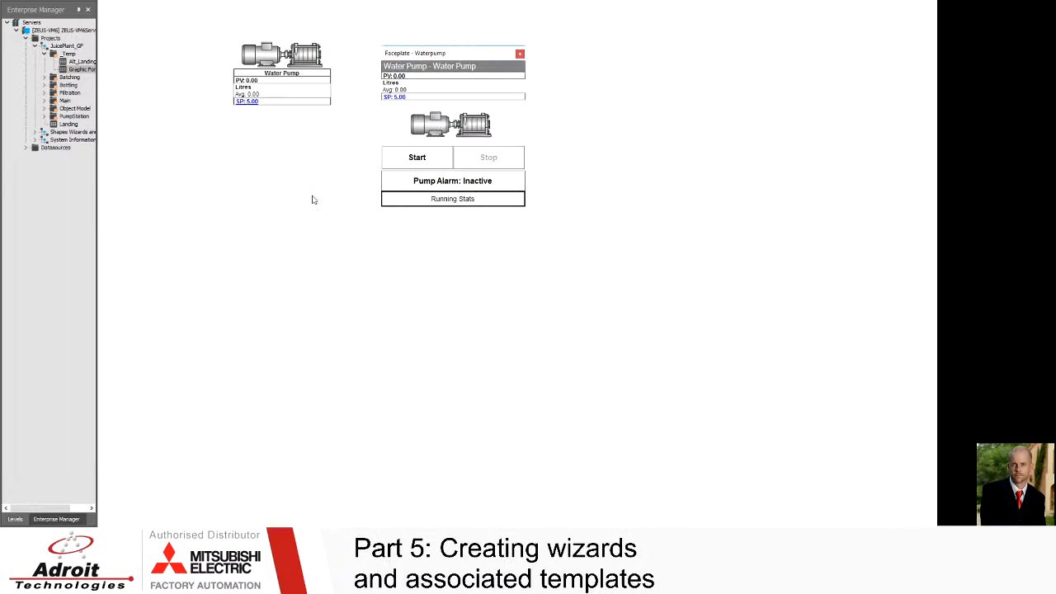